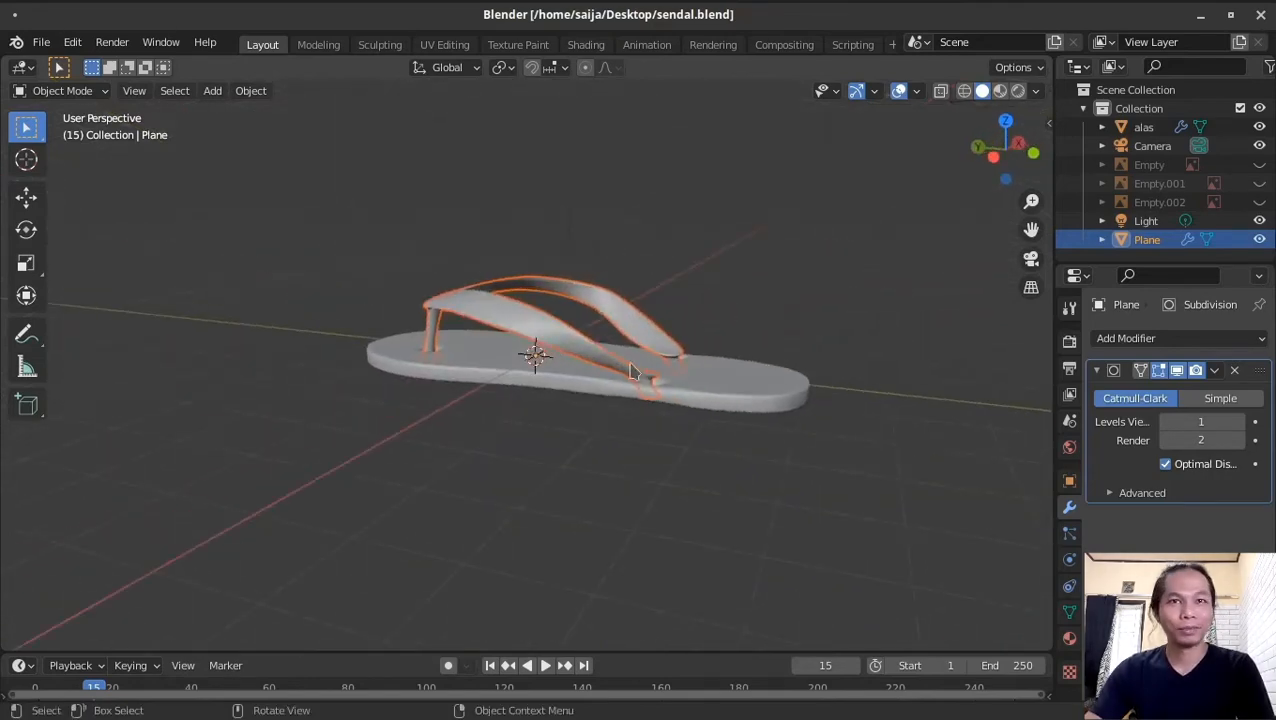
Step: Hide the strap object Plane and select the sole object alas
middle_drag(563, 370, 656, 432)
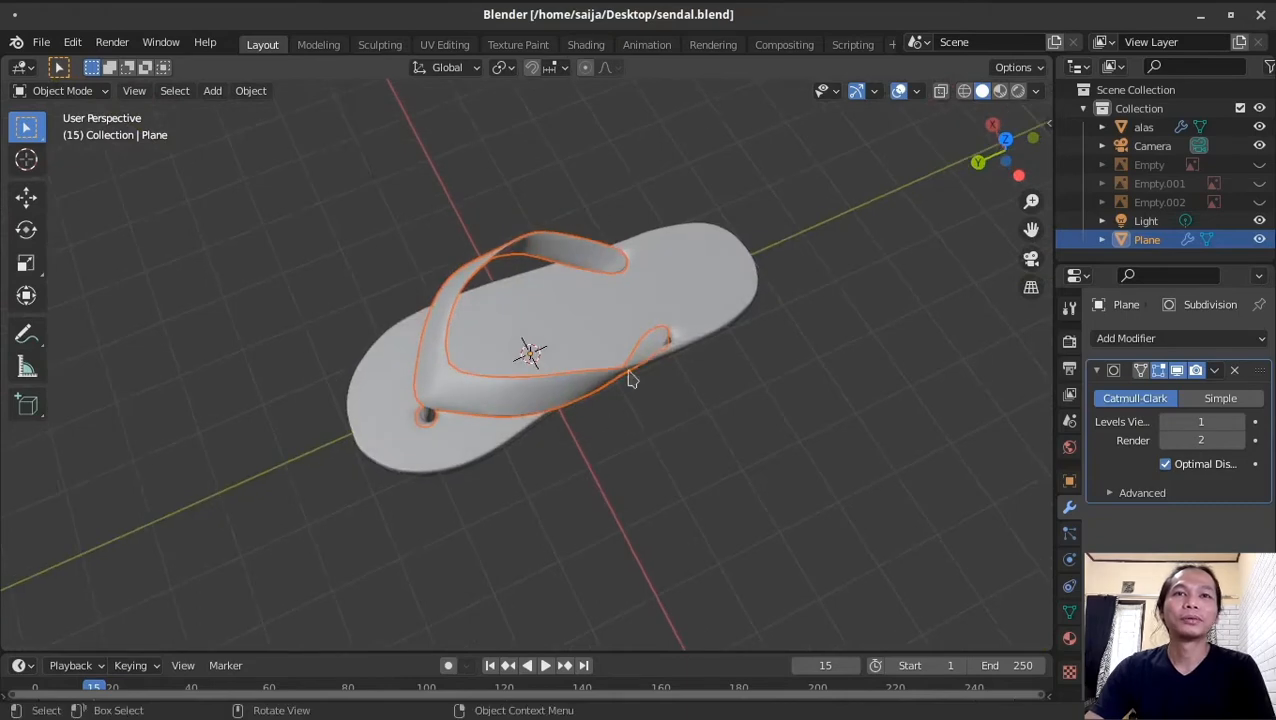
middle_drag(630, 378, 602, 272)
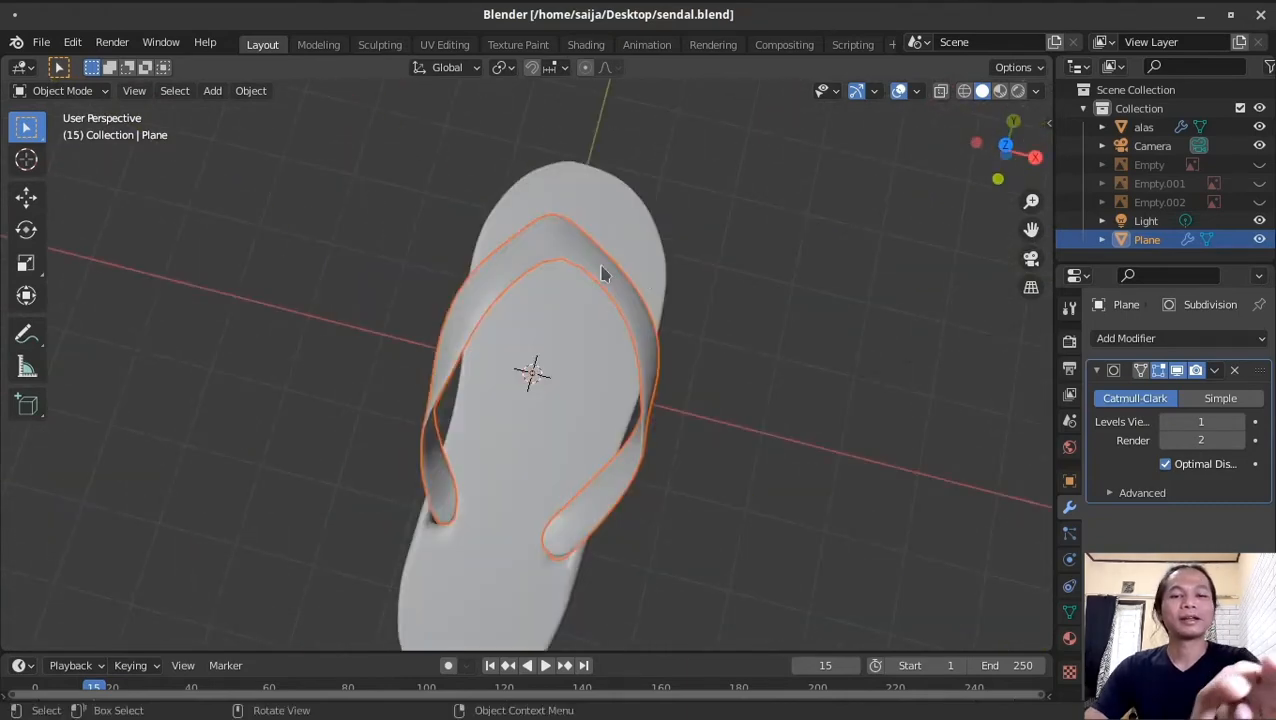
key(h)
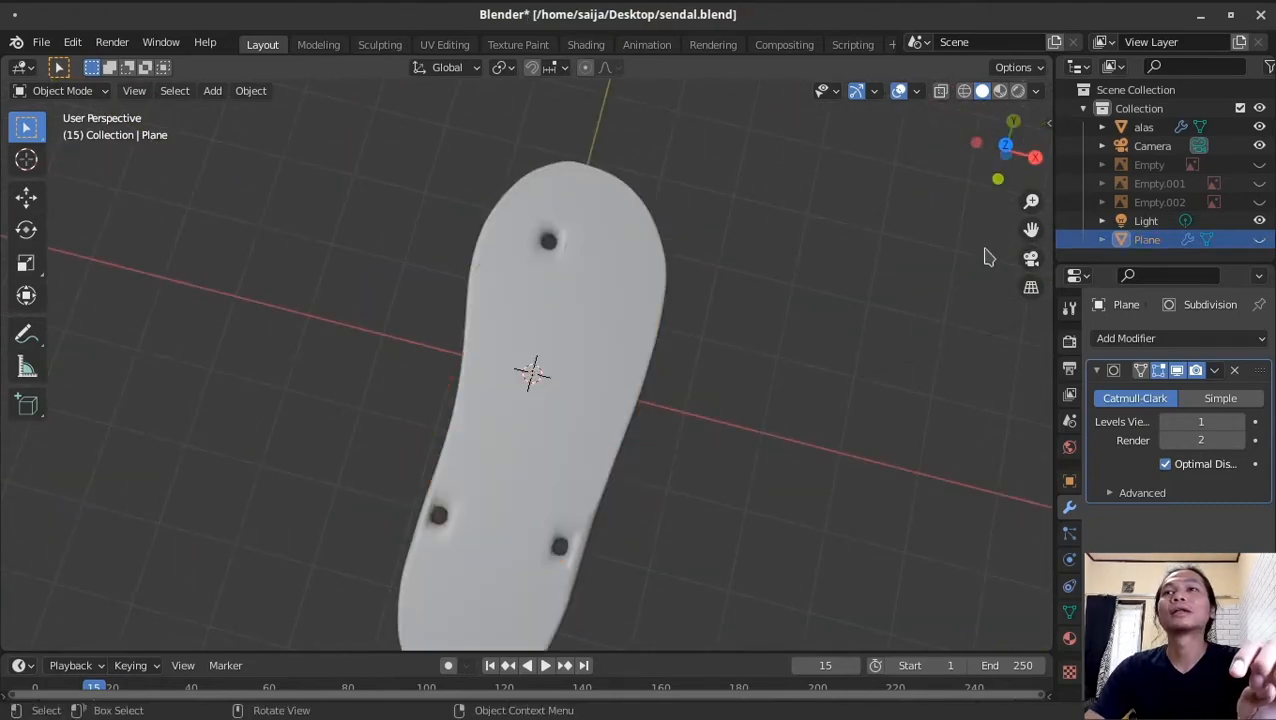
key(n)
click(670, 256)
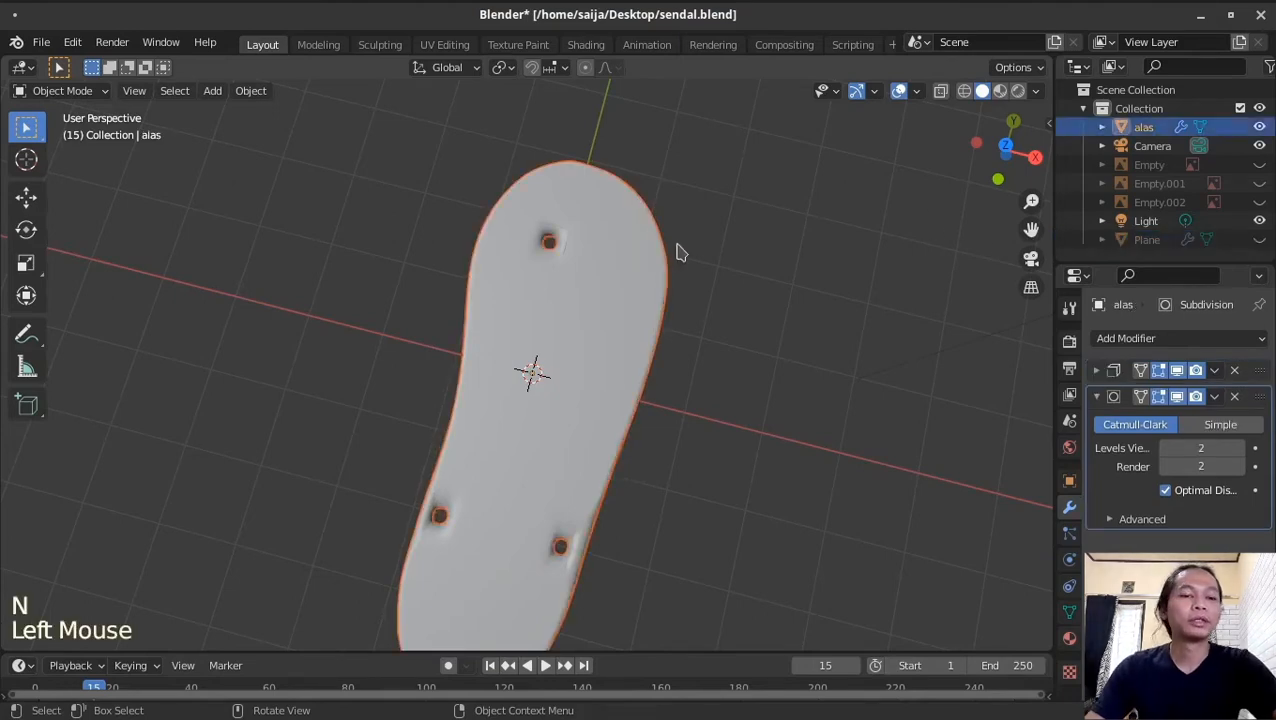
Step: In Edit Mode on the sole, add a loop cut around the front strap hole
key(Tab)
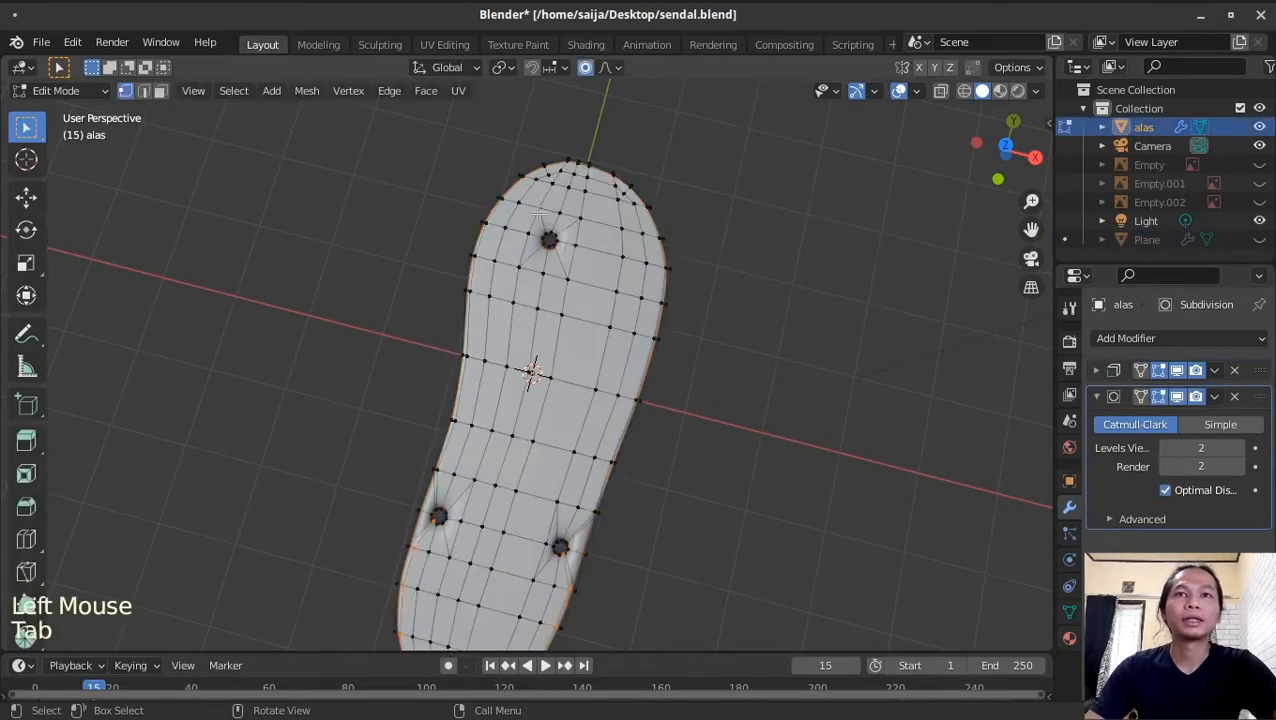
key(Tab)
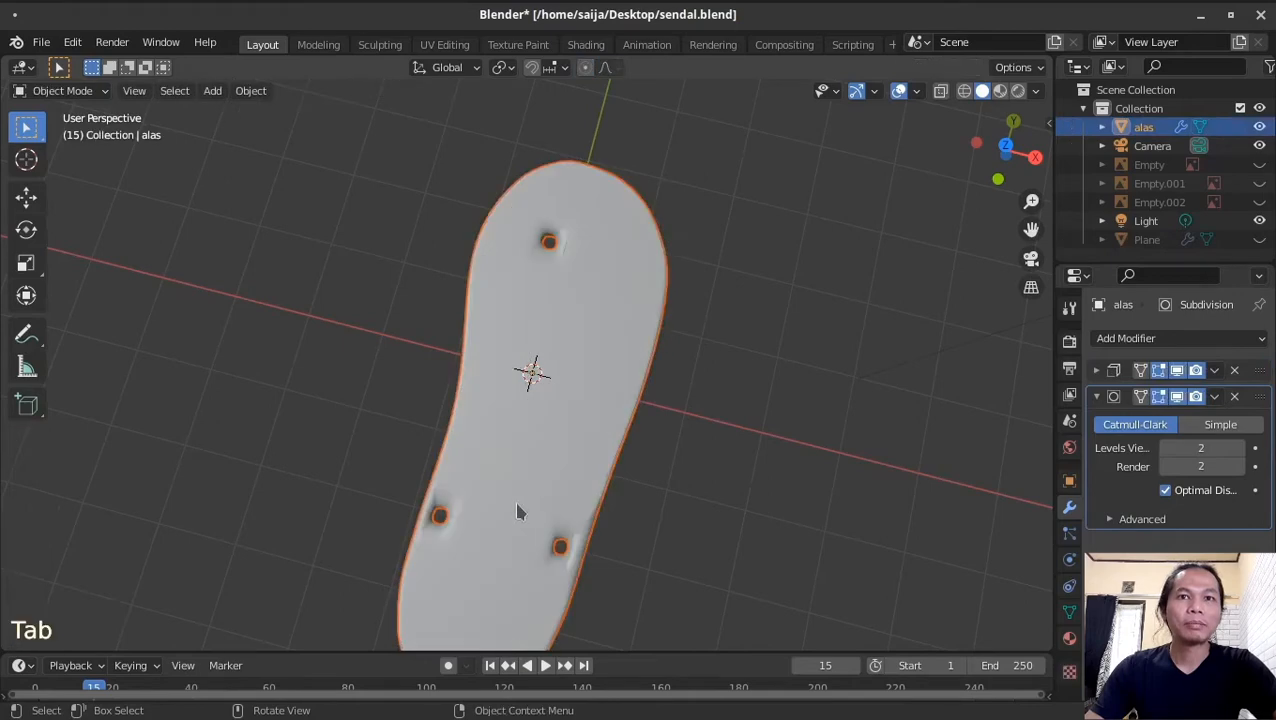
middle_drag(518, 513, 553, 459)
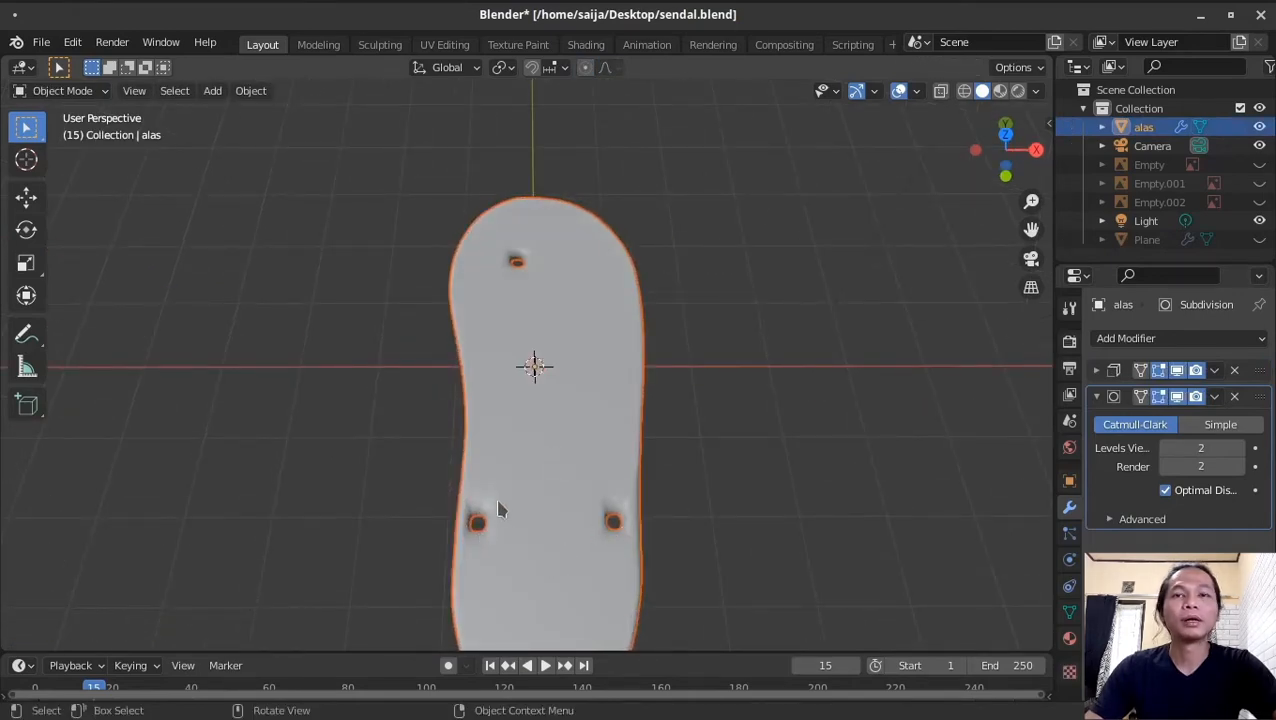
key(Tab)
middle_drag(498, 510, 569, 230)
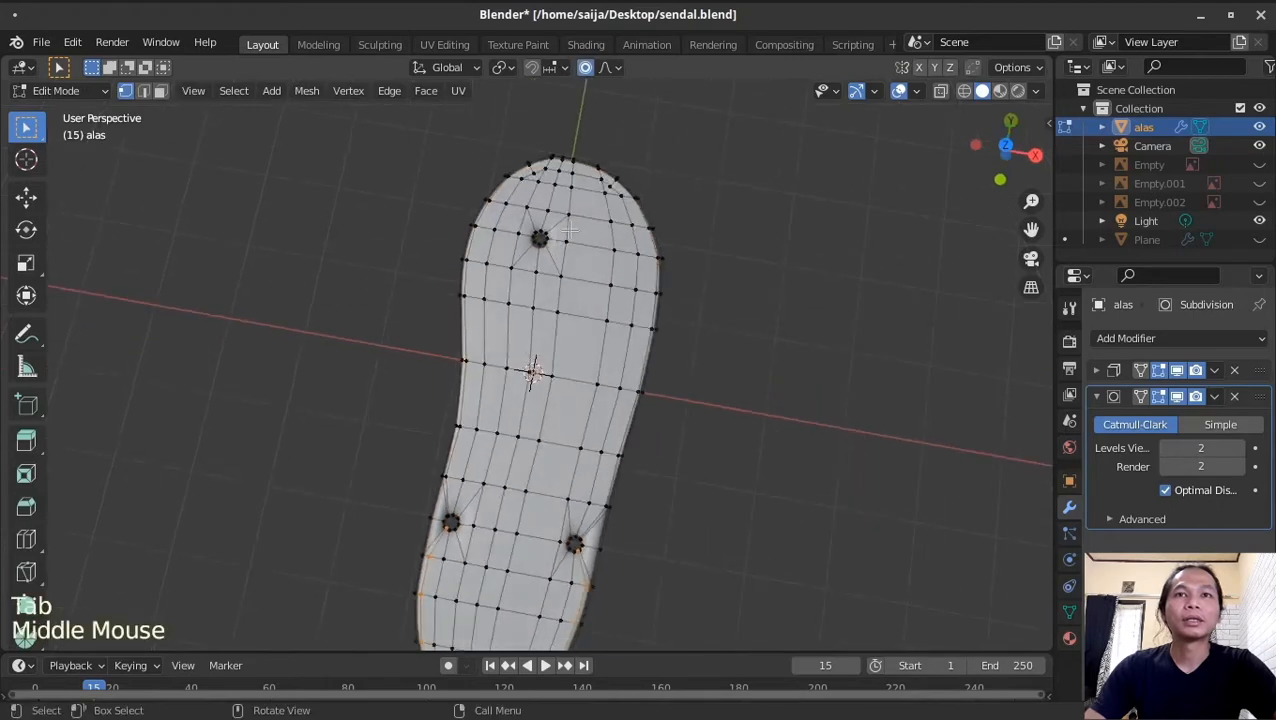
click(567, 230)
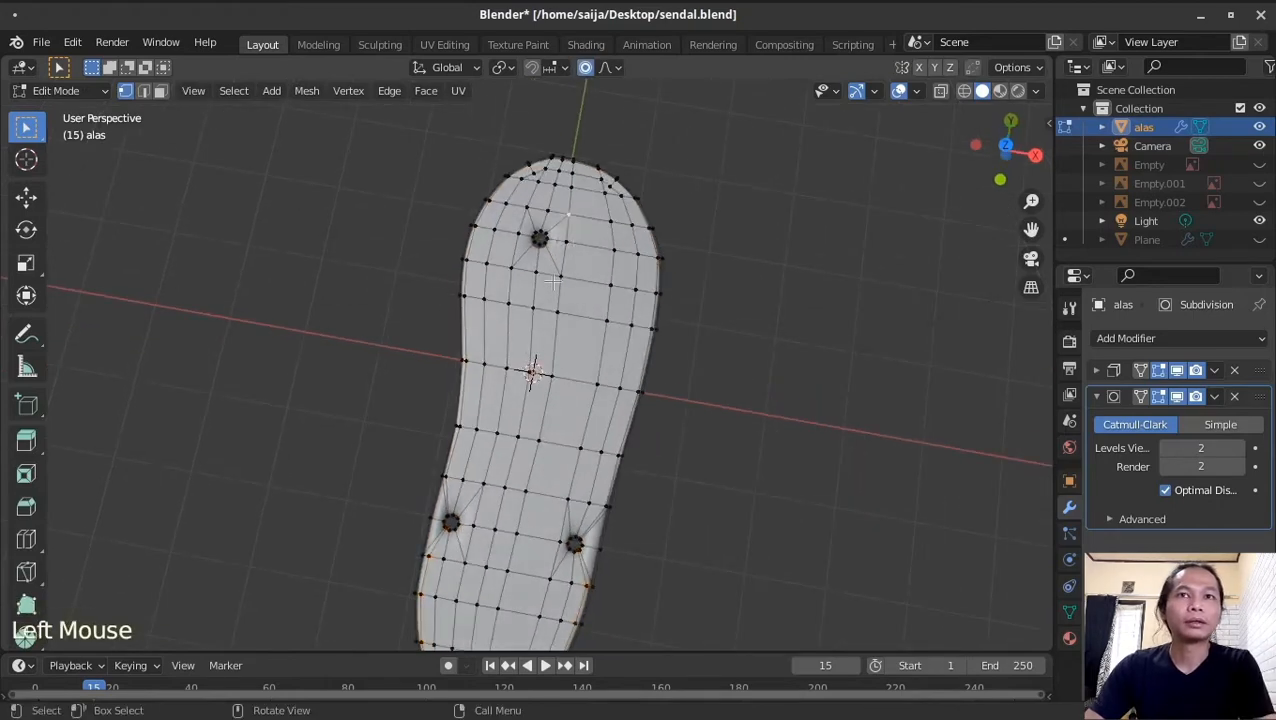
shift+click(528, 204)
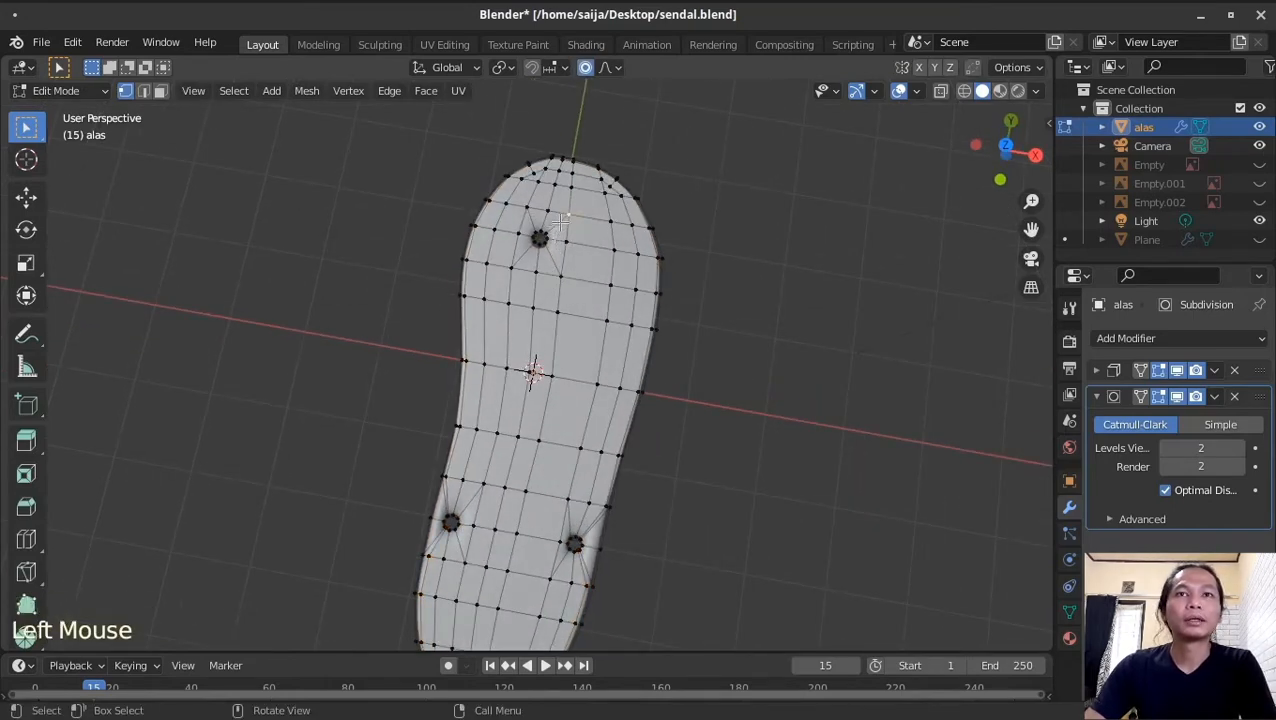
scroll(560, 220, up, 3)
key(ctrl+r)
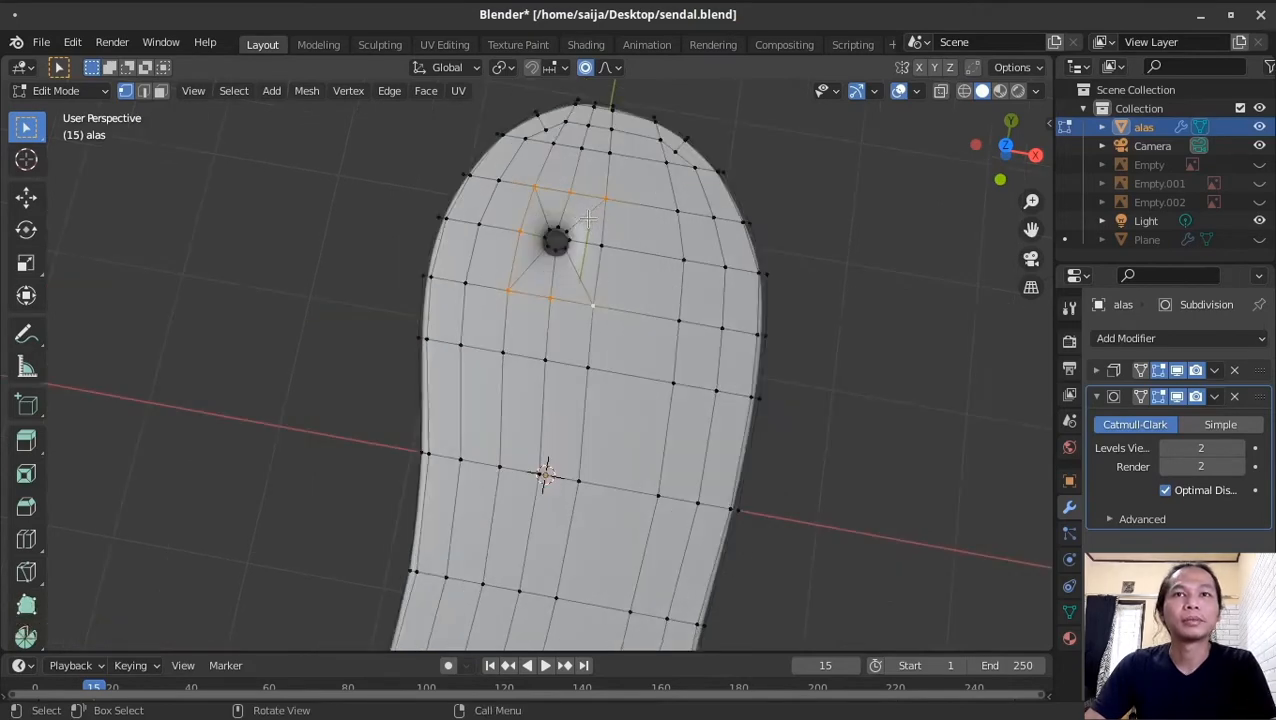
key(ctrl+r)
click(589, 215)
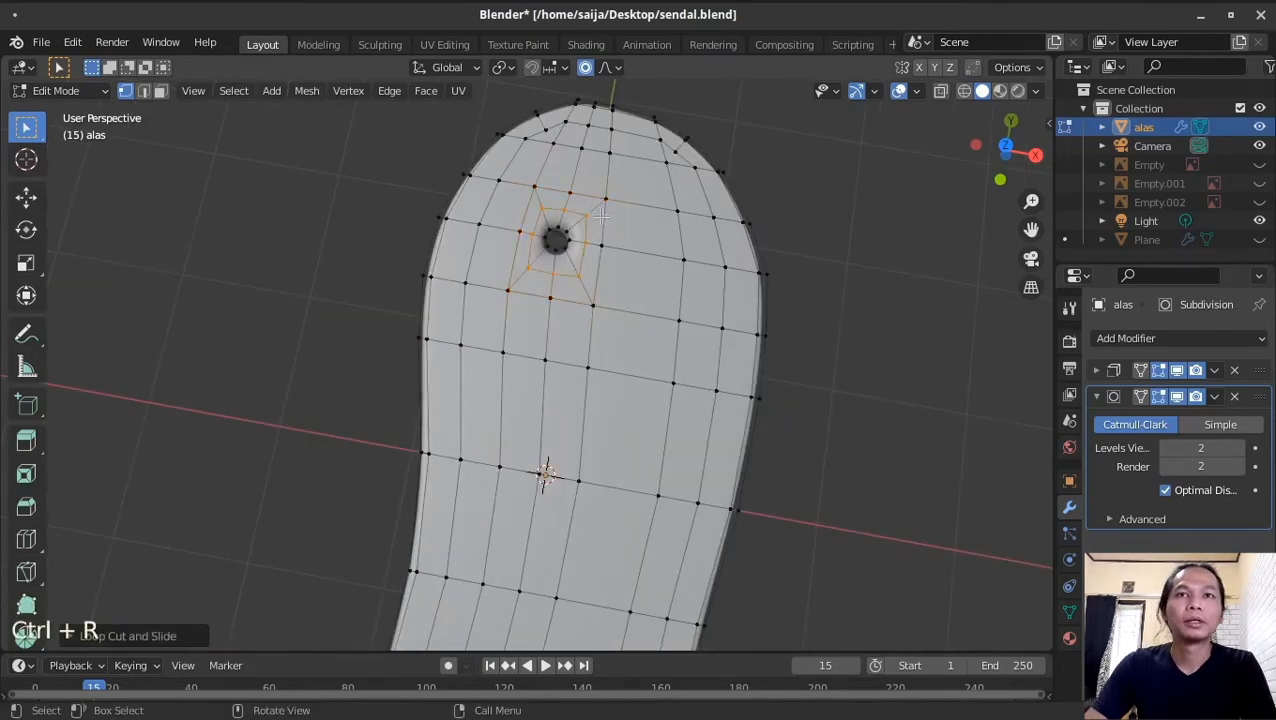
Step: Turn off proportional editing and scale the new loop around the front hole to about 0.71
key(s)
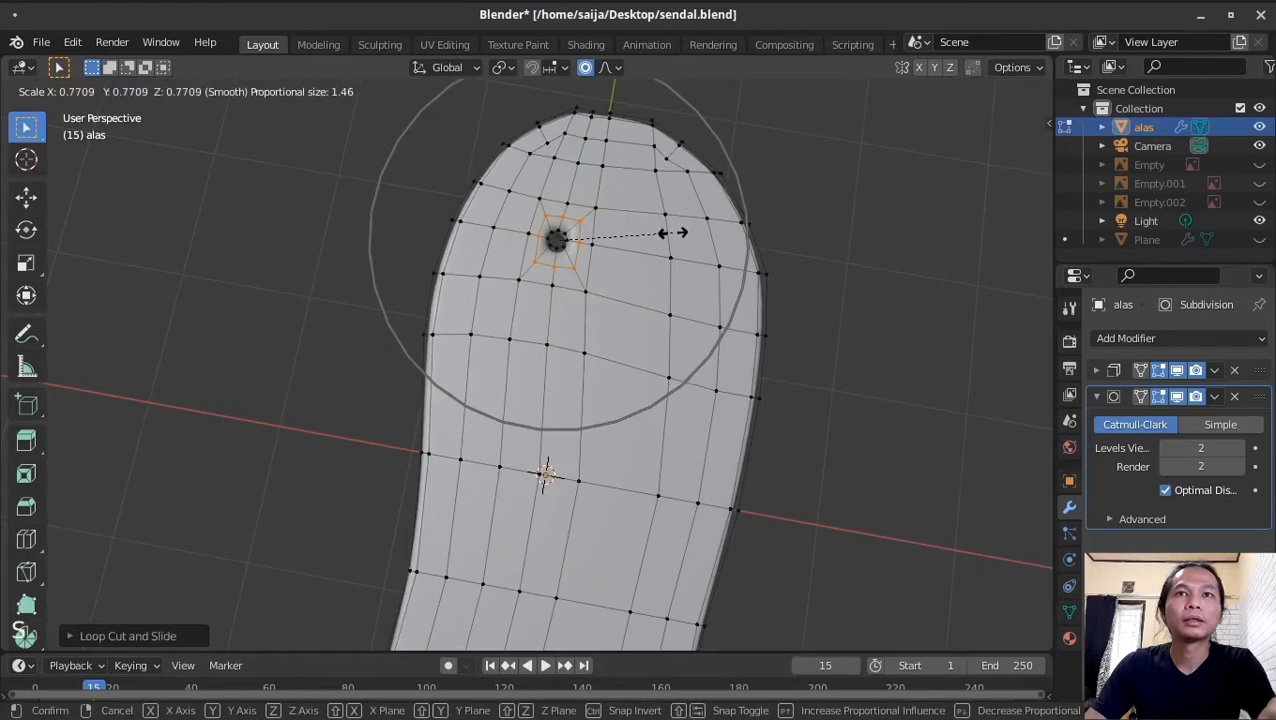
click(665, 206)
click(586, 68)
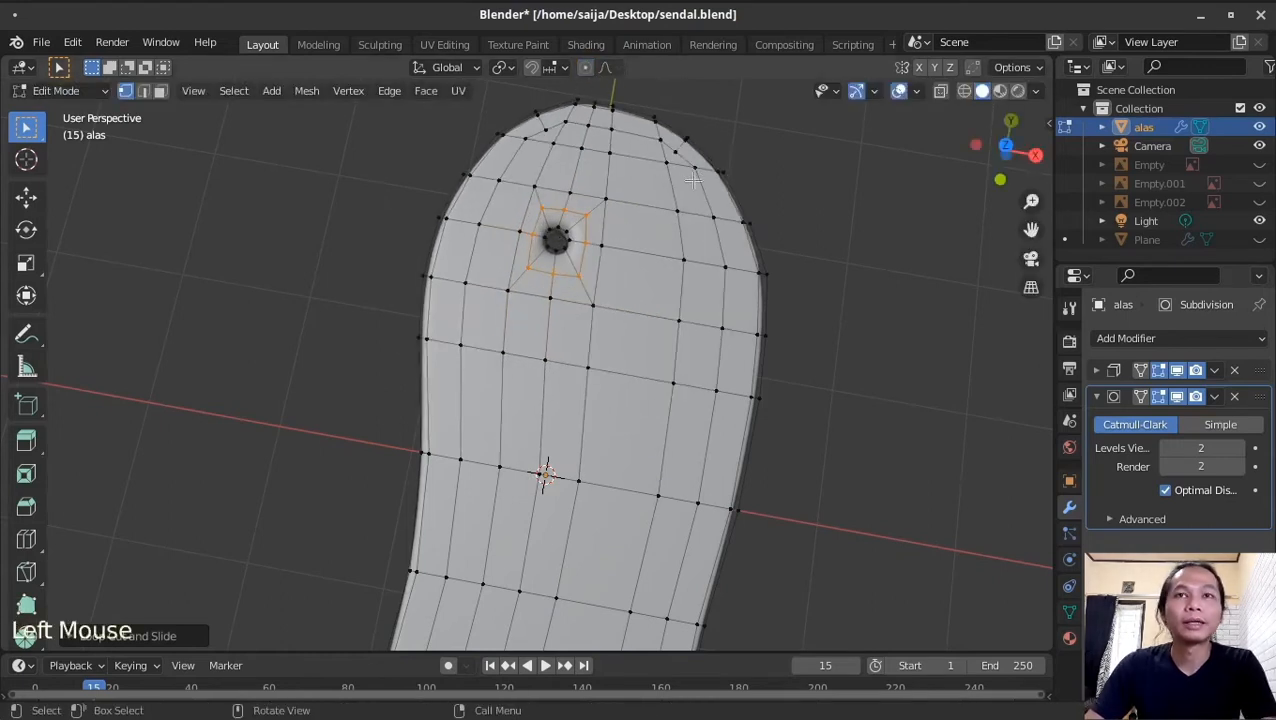
key(s)
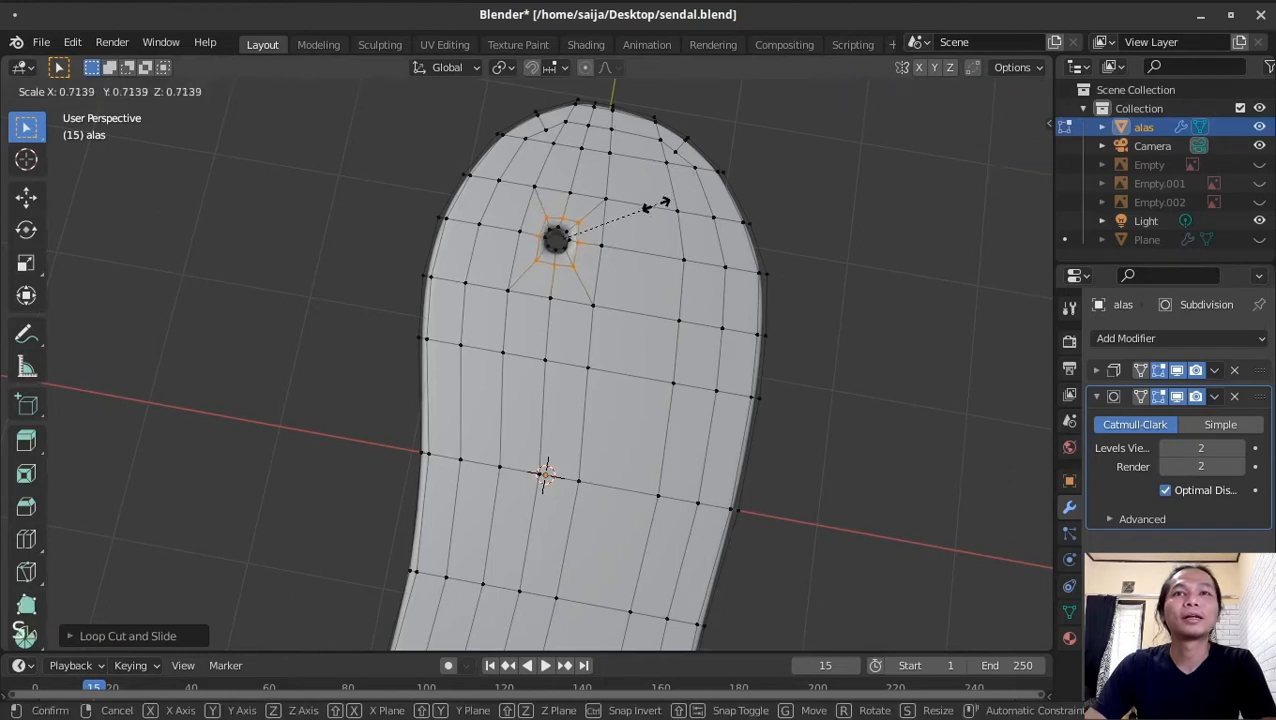
click(658, 205)
Step: Inspect the sole's strap holes in Object Mode along with its Solidify and Subdivision modifiers
key(Tab)
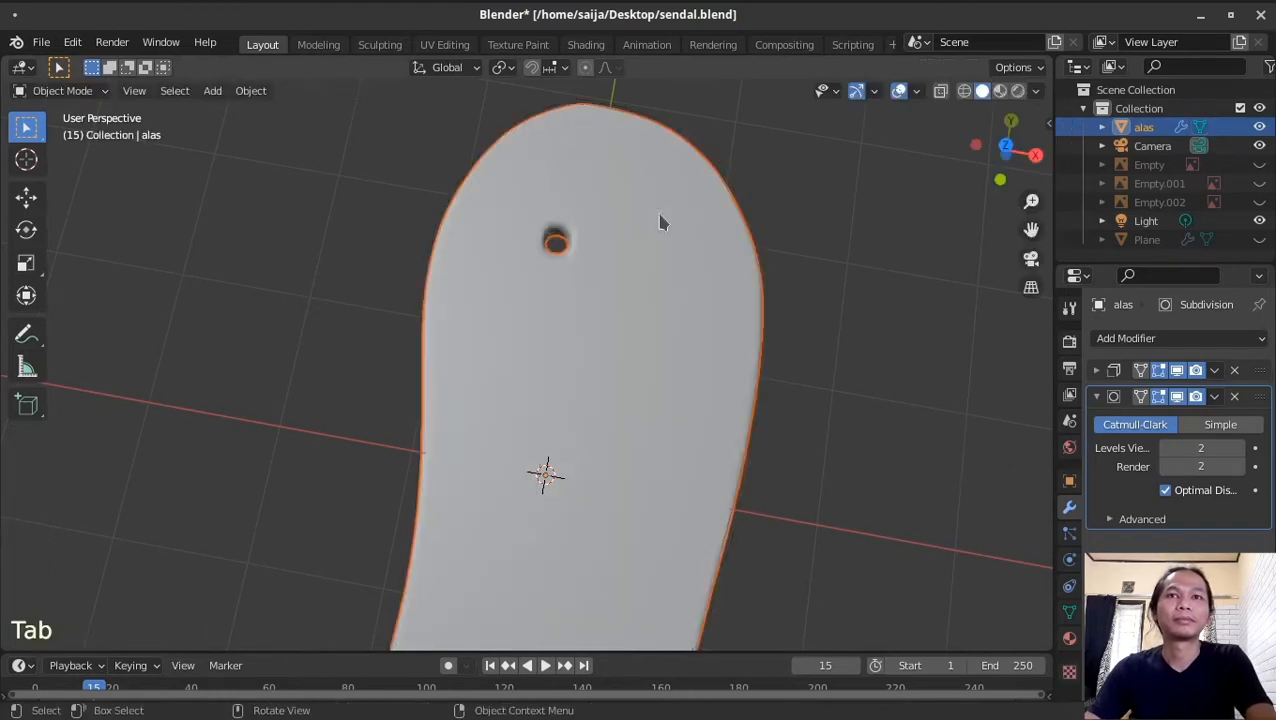
middle_drag(591, 297, 586, 248)
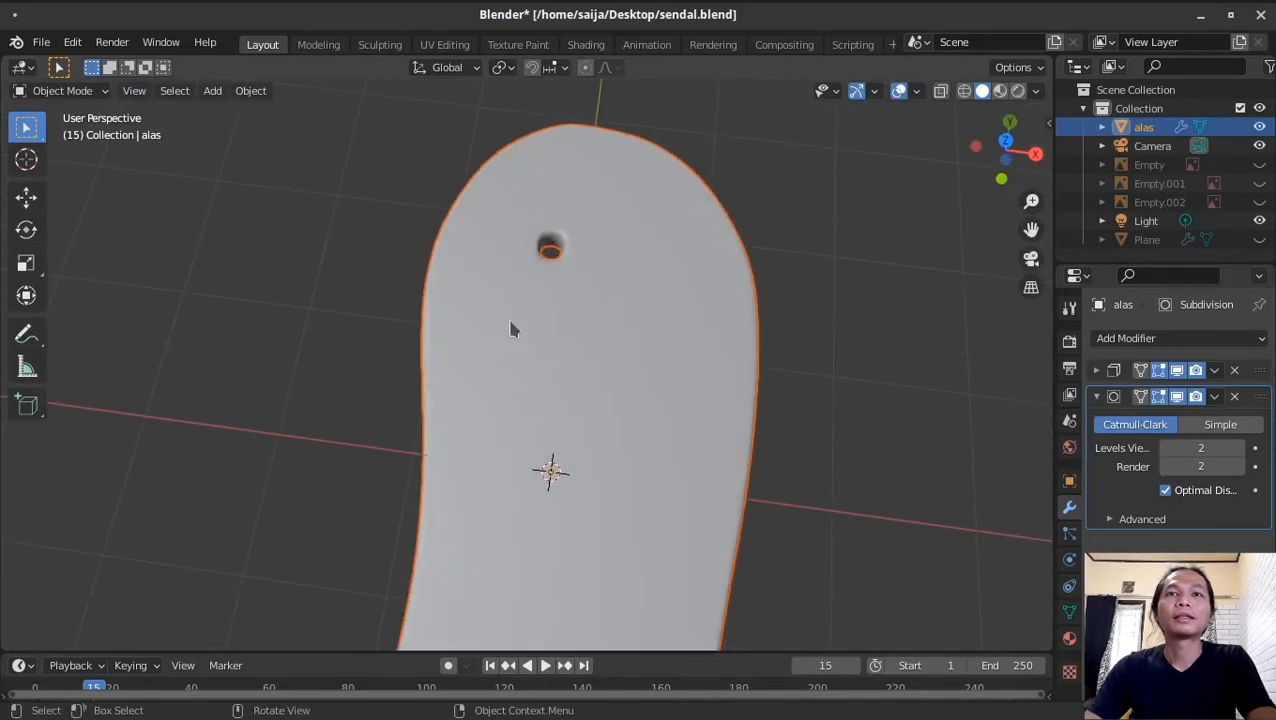
middle_drag(458, 375, 988, 430)
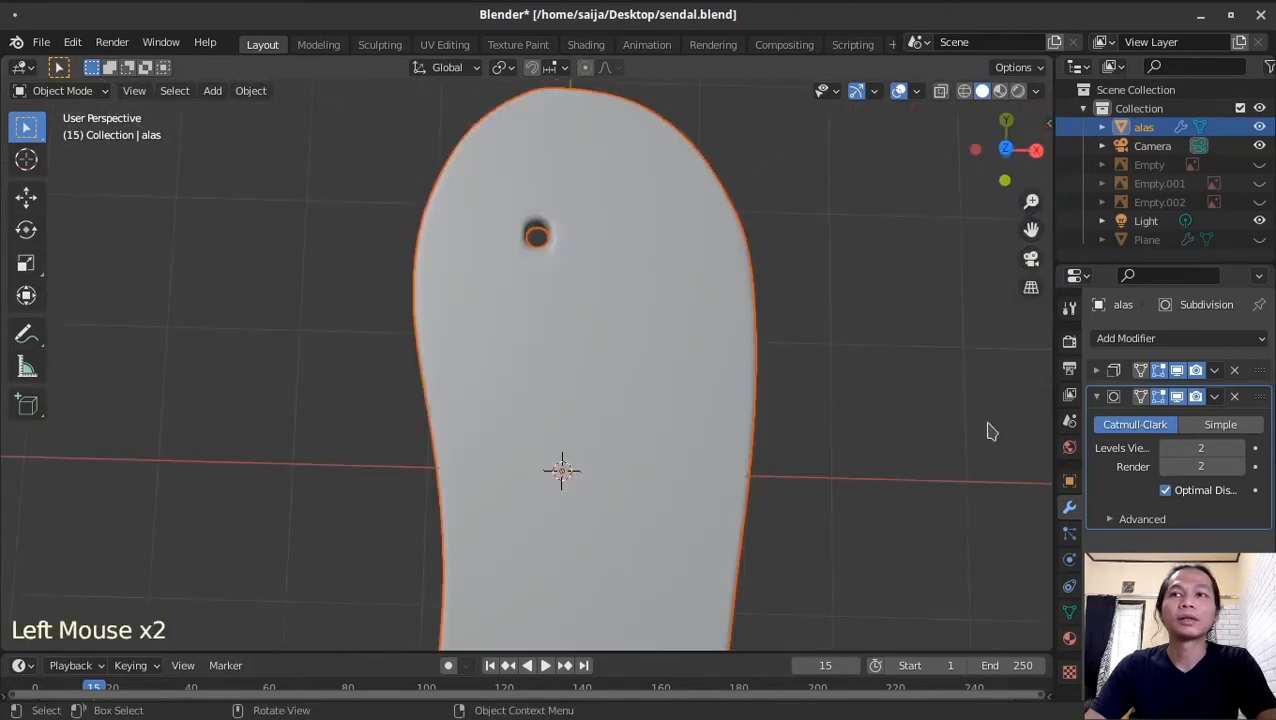
click(1215, 397)
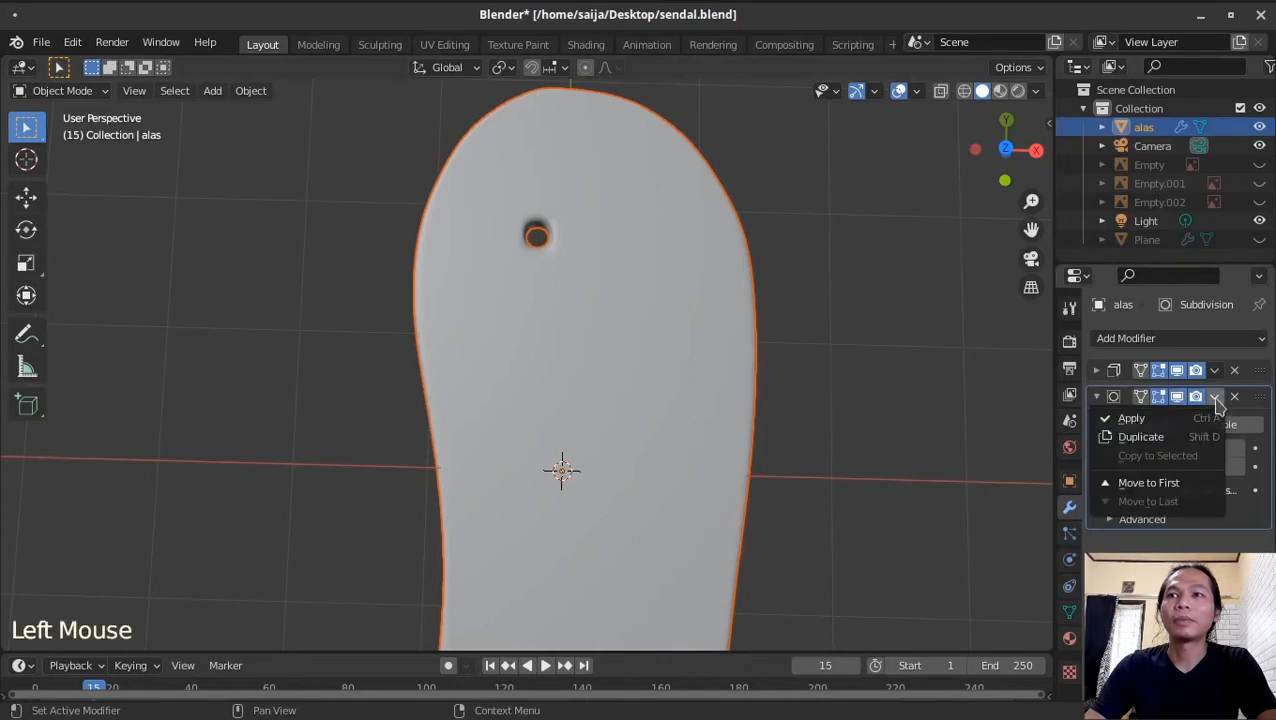
click(1131, 418)
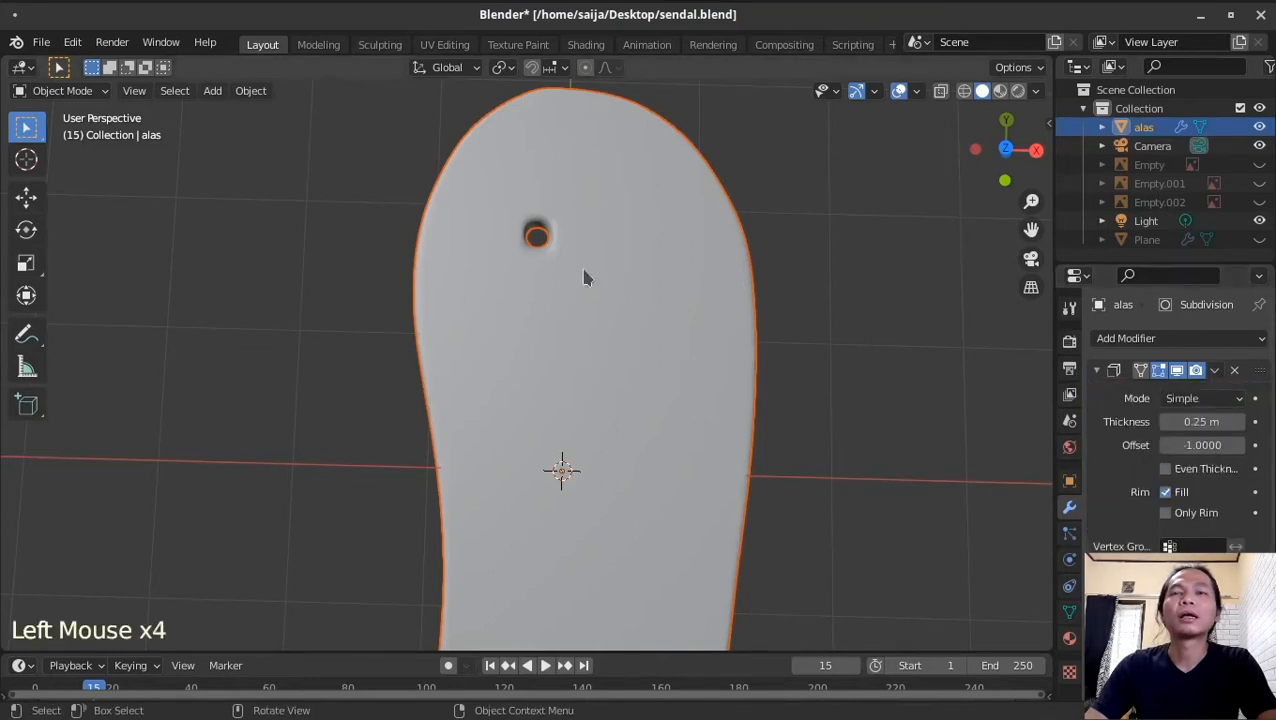
middle_drag(530, 270, 456, 270)
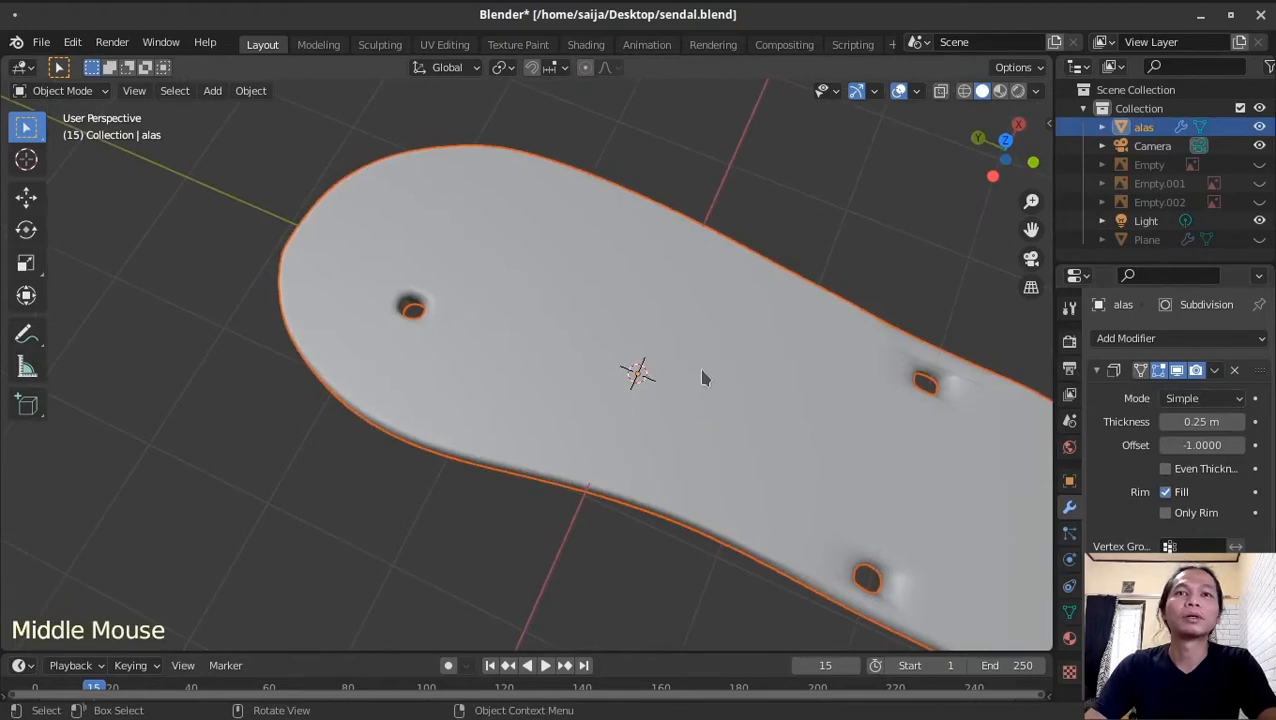
Step: Make the edge loop around the front hole circular with LoopTools Circle and adjust its position around the hole
key(KP_7)
key(Tab)
shift+middle_drag(702, 378, 654, 649)
right_click(576, 217)
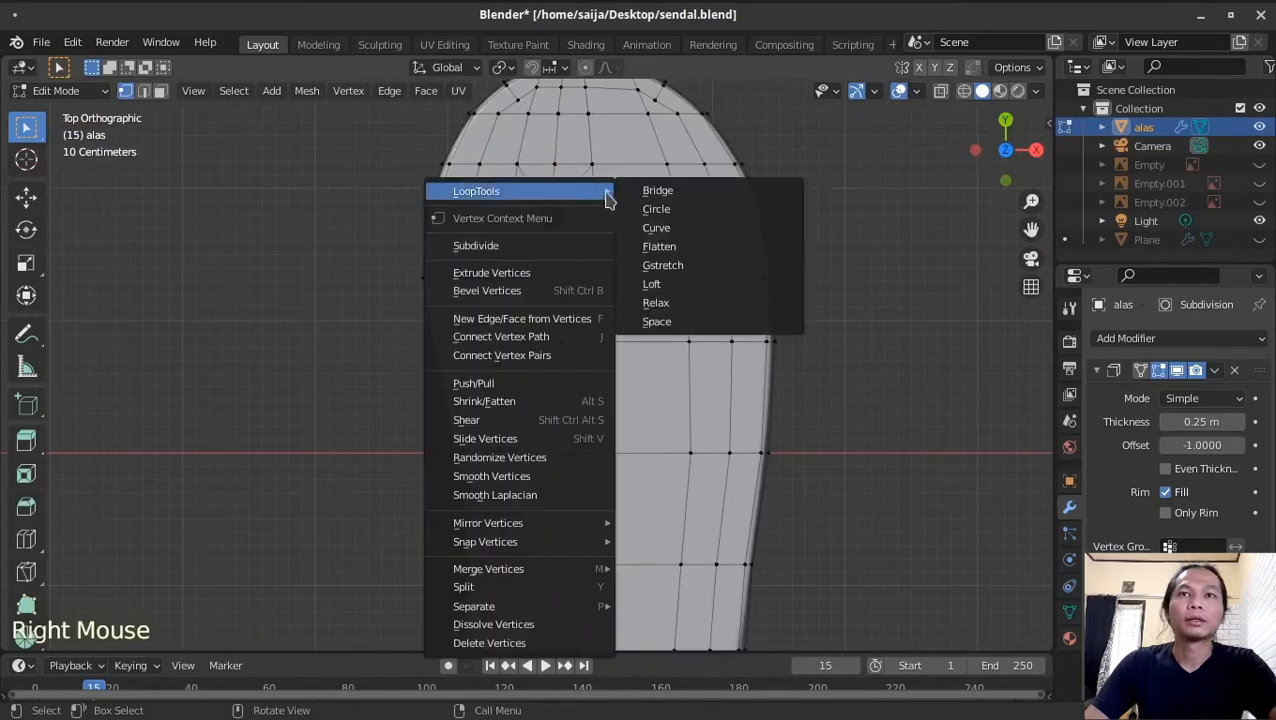
click(663, 213)
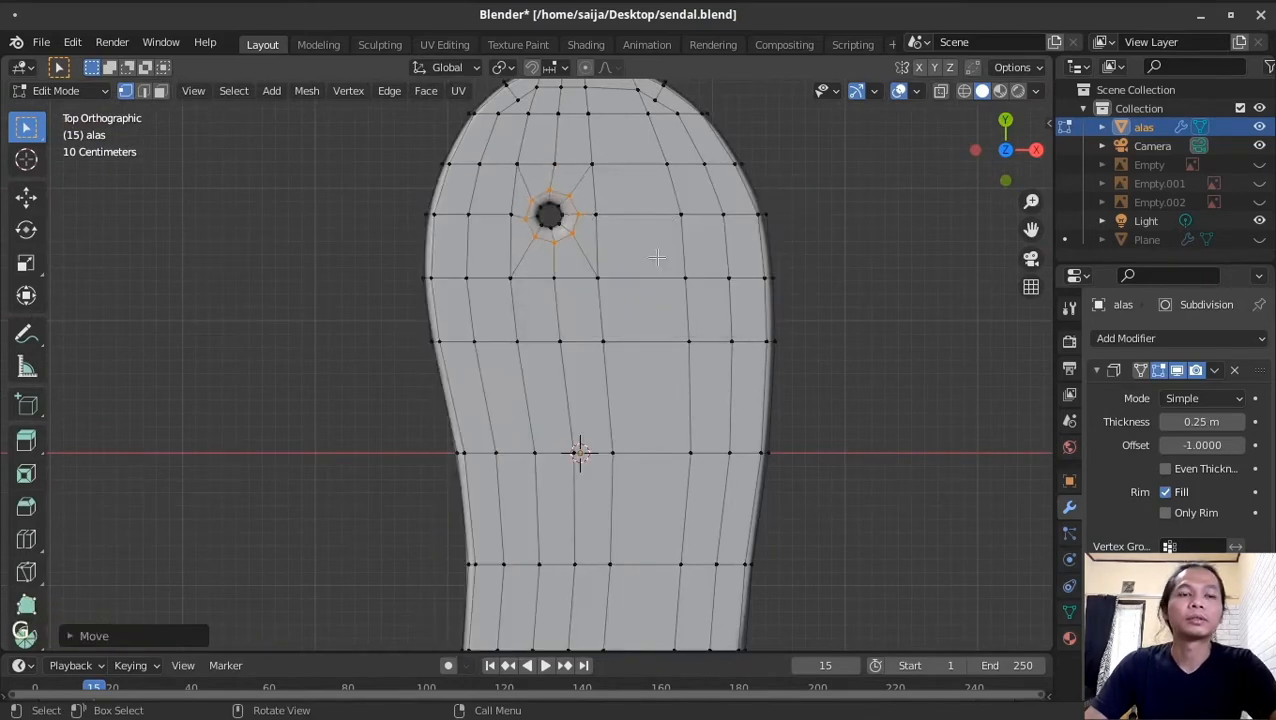
Step: Add a loop cut around the left rear strap hole and make it circular with LoopTools Circle
shift+middle_drag(655, 257, 655, 90)
key(ctrl+r)
click(511, 373)
click(513, 373)
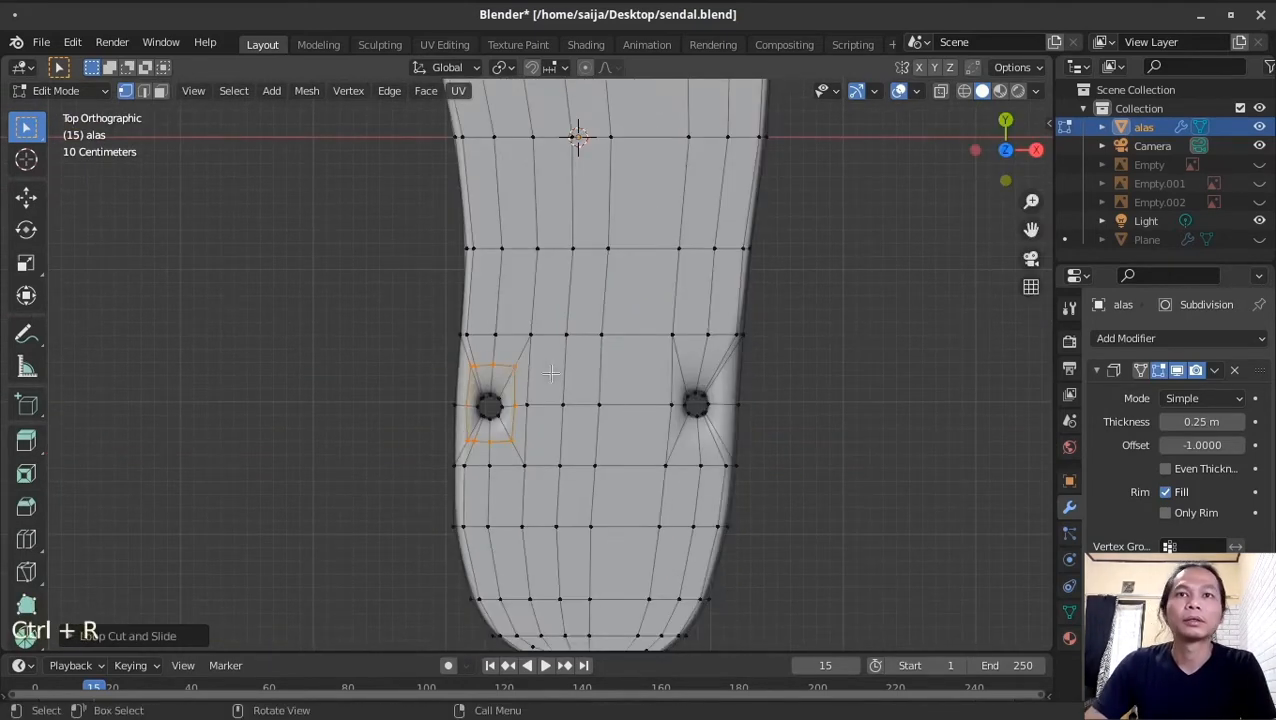
right_click(555, 370)
mouse_move(555, 243)
click(635, 264)
Step: Scale down the circular loop around the left rear hole and move it to centre on the hole
key(s)
click(592, 369)
key(g)
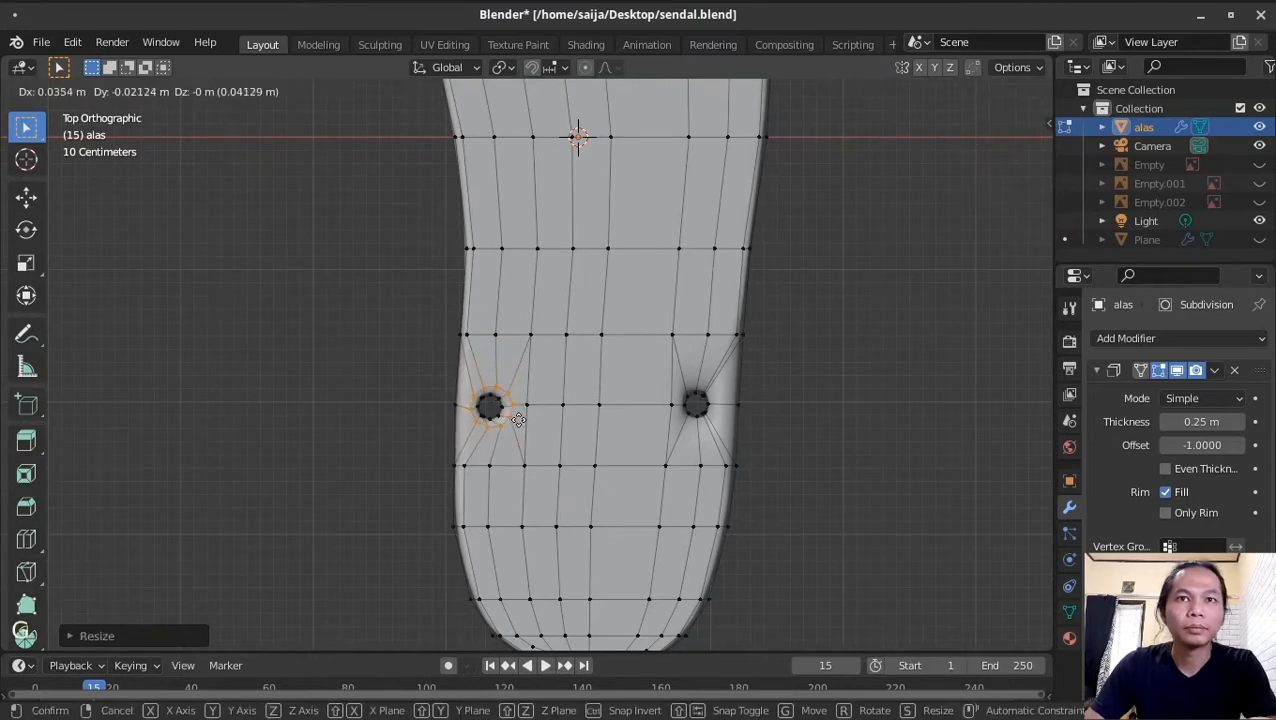
click(514, 418)
Step: Add a loop cut around the right rear strap hole and make it circular with LoopTools Circle
key(ctrl+r)
click(708, 380)
click(708, 380)
right_click(707, 376)
mouse_move(706, 251)
click(806, 264)
Step: Scale down the circular loop around the right rear hole and move it to centre on the hole
key(s)
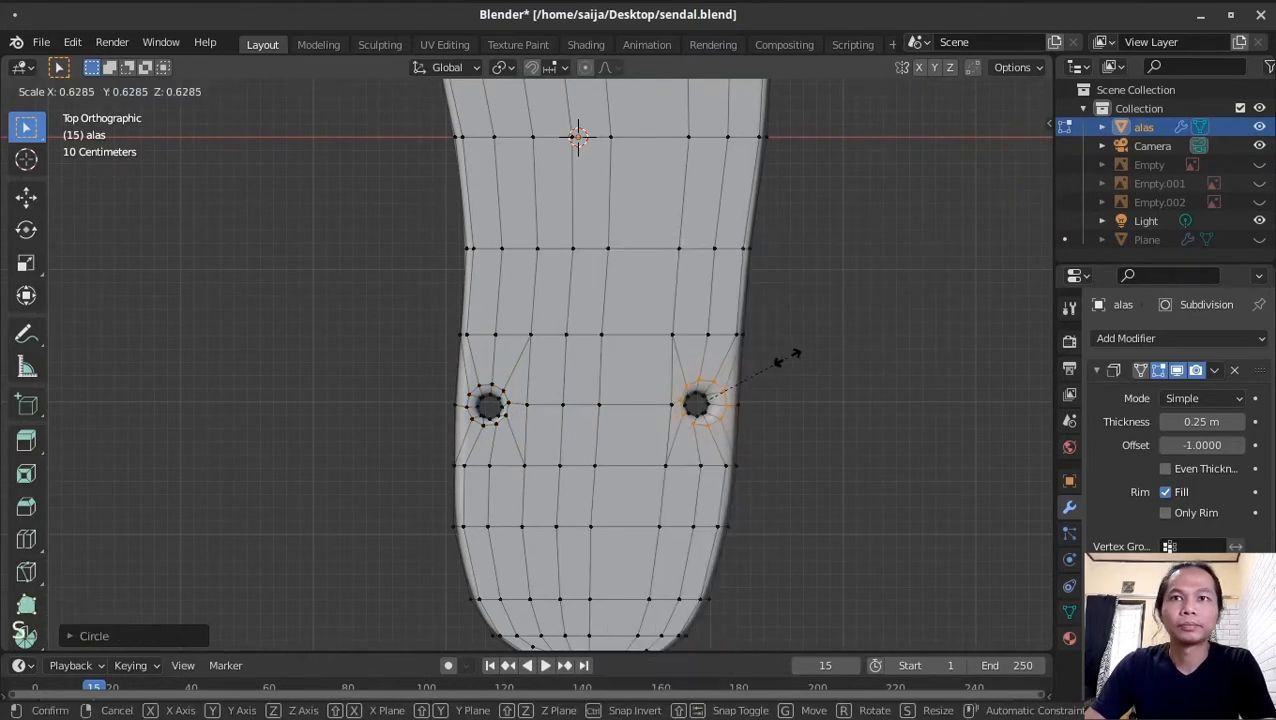
click(760, 373)
key(g)
click(754, 376)
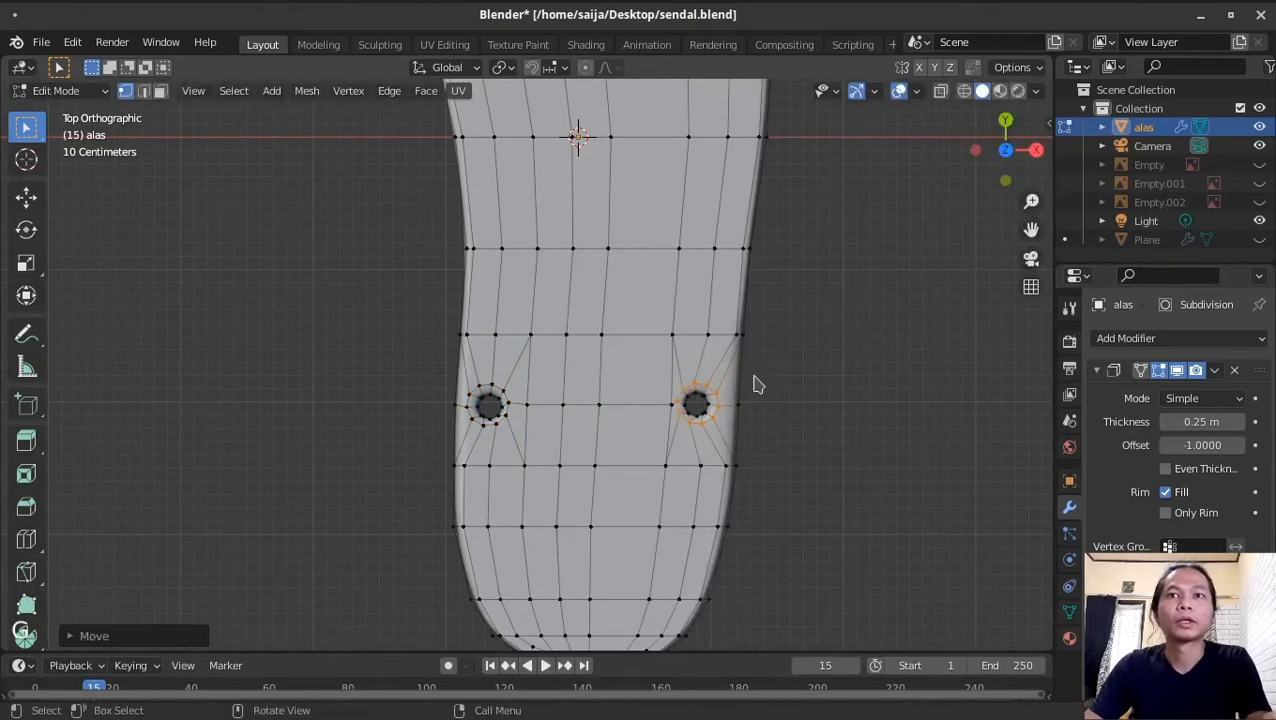
Step: Return to Object Mode, unhide the strap object Plane and rename it tali
key(Tab)
middle_drag(755, 384, 633, 398)
click(1145, 221)
click(1259, 240)
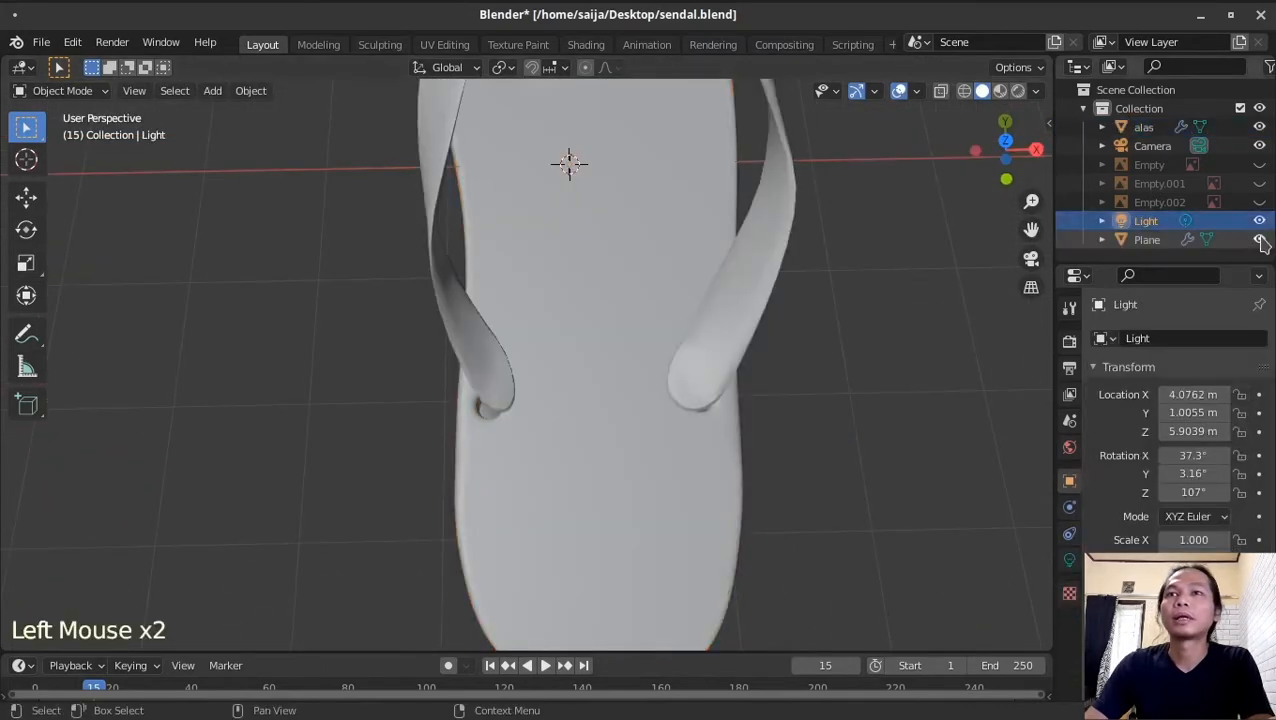
click(1147, 240)
double_click(1148, 239)
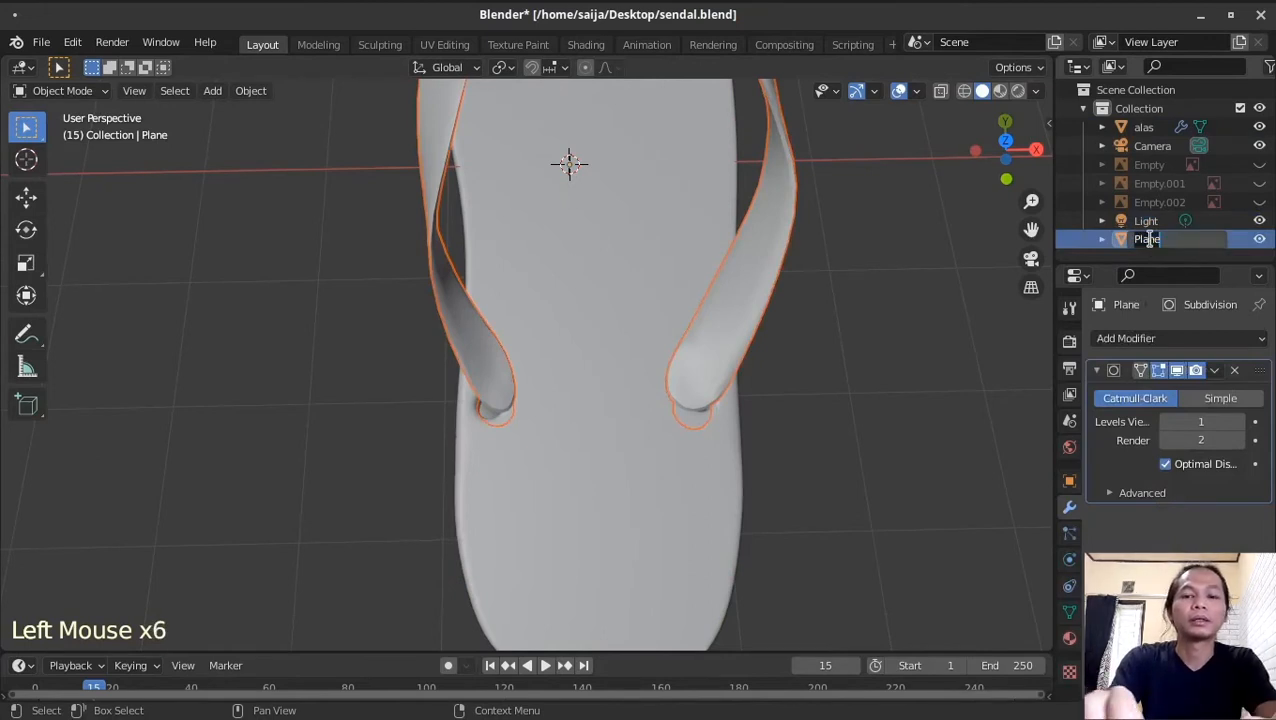
text(tali)
key(Return)
Step: Enter Edit Mode on the strap object tali
scroll(469, 440, down, 3)
middle_drag(469, 440, 566, 381)
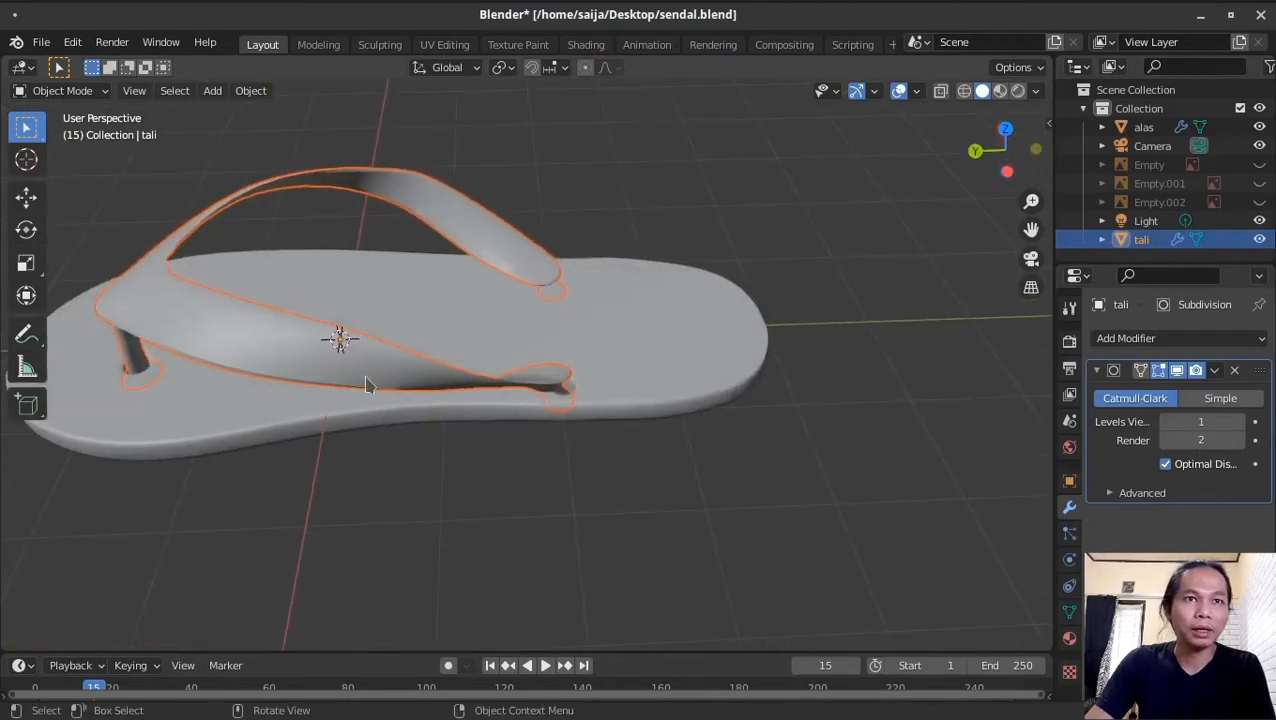
shift+scroll(410, 362, down, 1)
shift+middle_drag(410, 362, 558, 339)
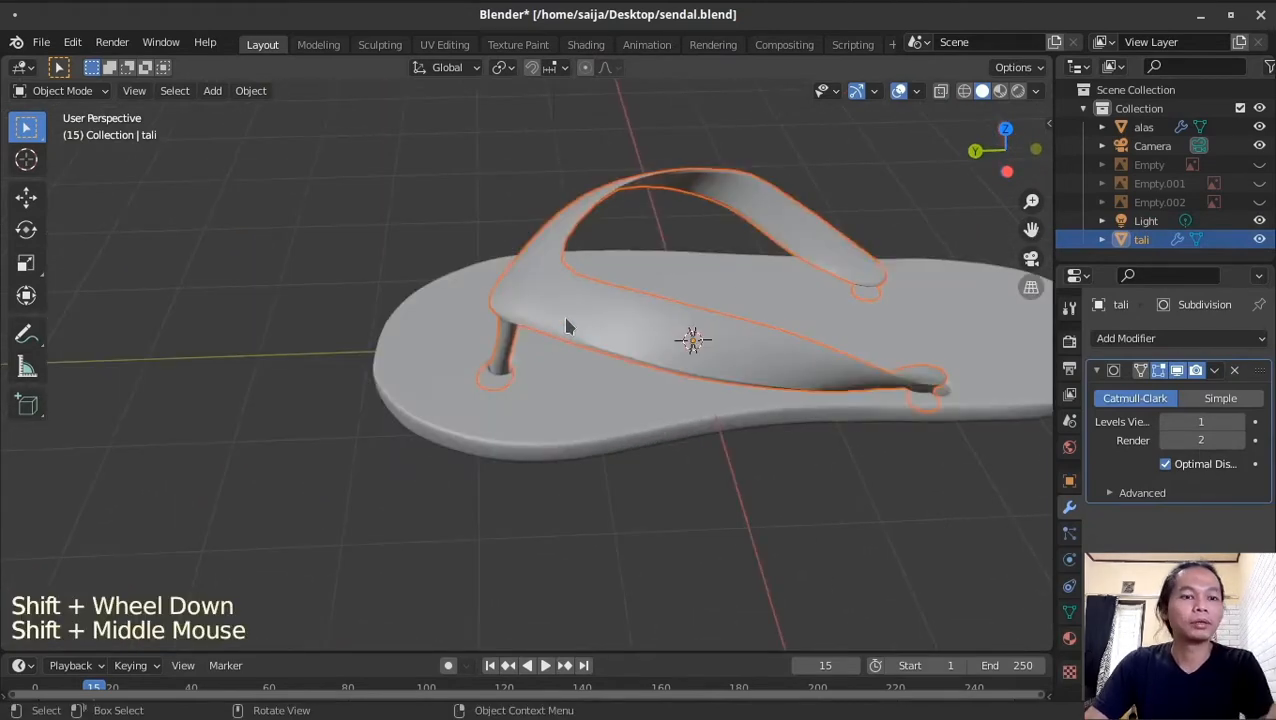
click(564, 316)
key(Tab)
key(Tab)
click(594, 327)
key(Tab)
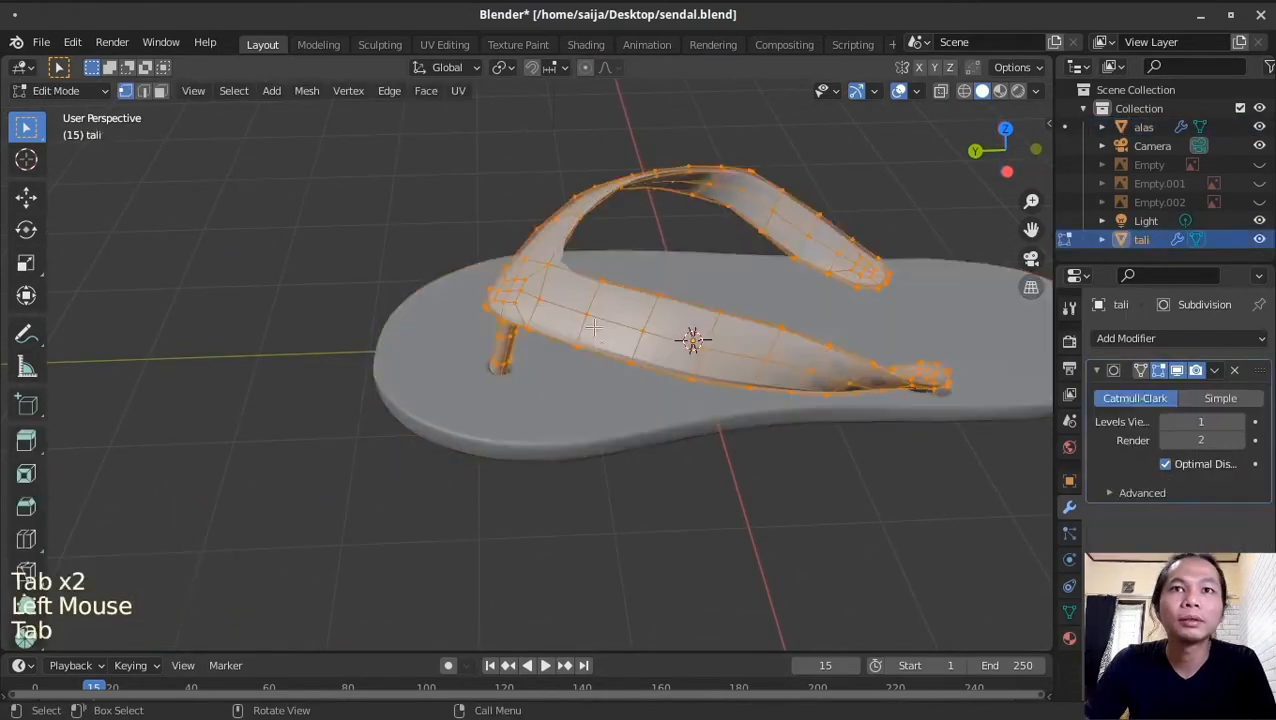
Step: Hide the sole object alas and add loop cuts around the lower end and flared base of the strap's front toe post
mouse_move(586, 354)
middle_down()
mouse_move(370, 313)
mouse_move(352, 293)
mouse_move(592, 346)
middle_up()
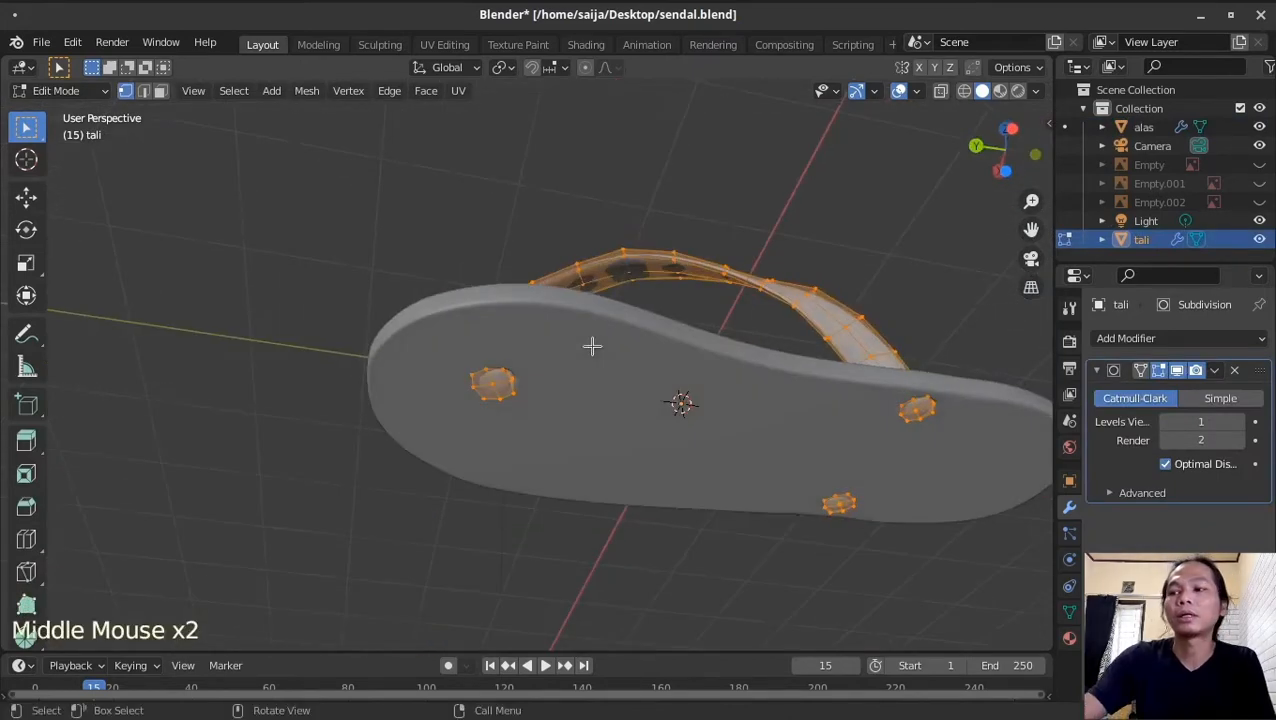
key(KP_Add)
key(KP_Add)
key(KP_Add)
key(KP_Add)
key(KP_Add)
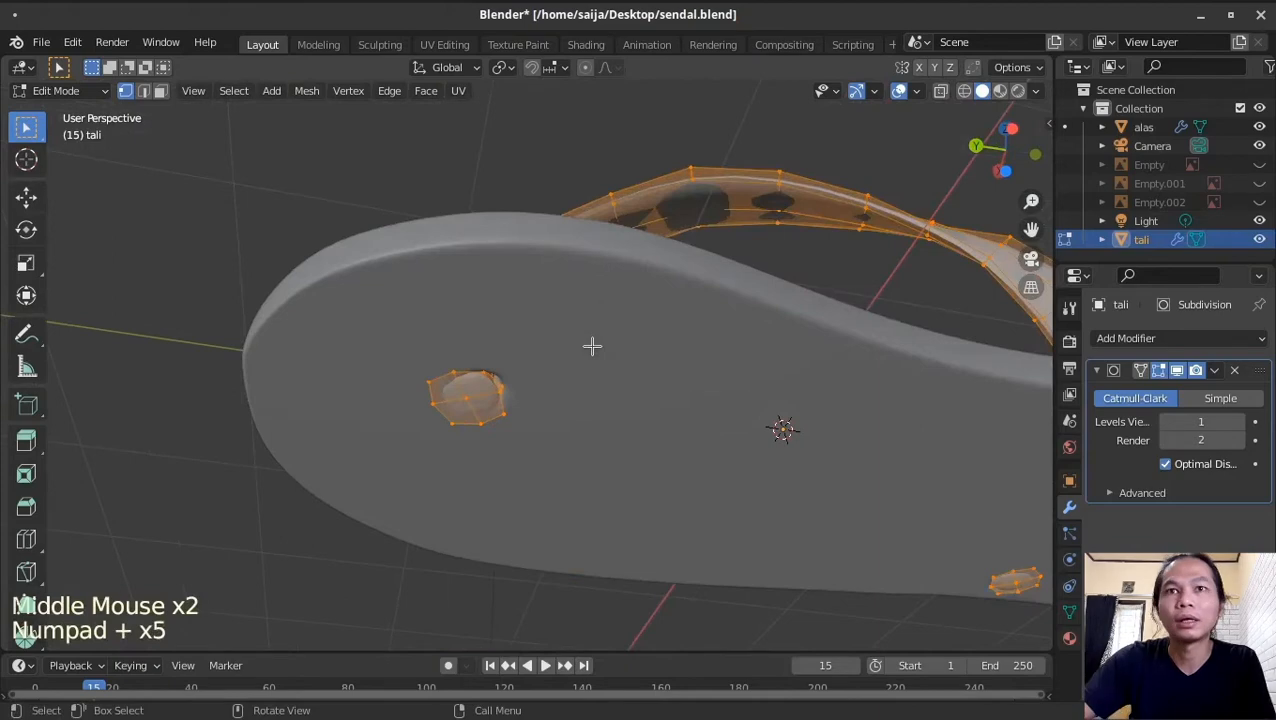
key(KP_Add)
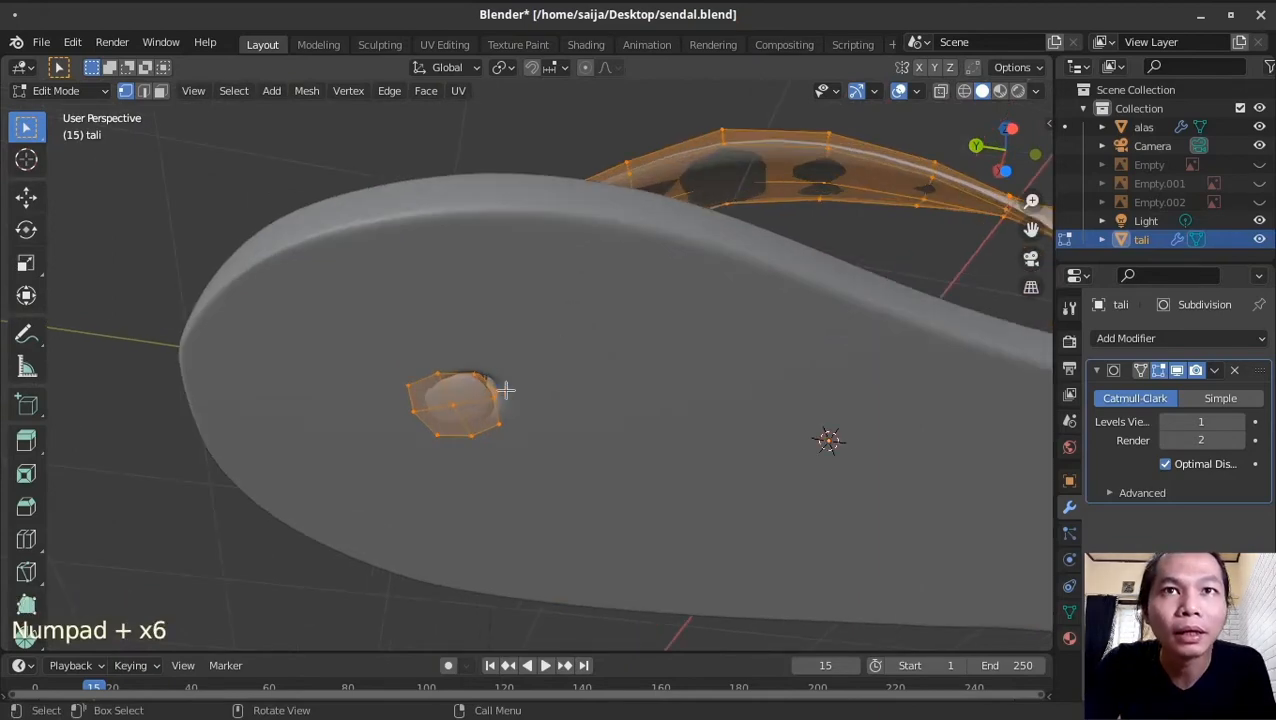
middle_drag(506, 390, 465, 416)
key(ctrl+r)
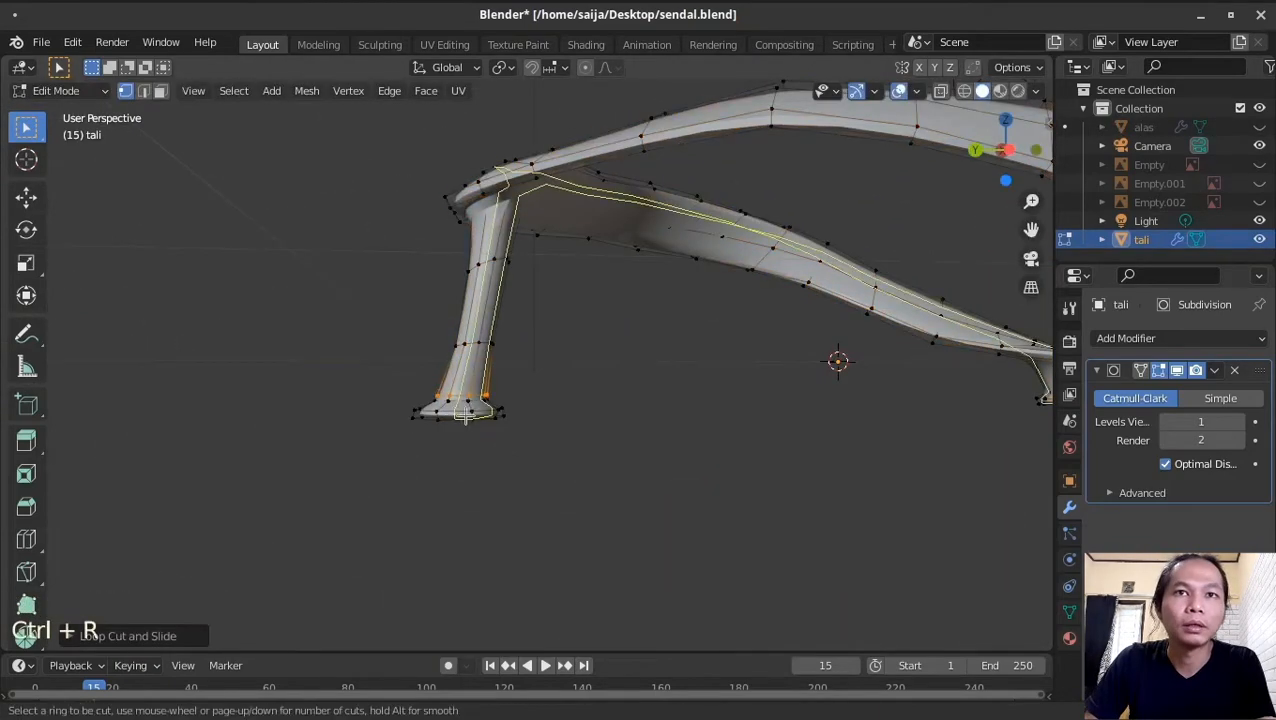
double_click(494, 414)
Step: Grow the selection over the front toe post's flared base and scale it by 1.5
key(ctrl+KP_Add)
key(ctrl+KP_Add)
middle_drag(624, 450, 388, 325)
text(s1.5)
key(Return)
Step: Add three supporting loop cuts around the neck and base of the strap's left rear post
key(ctrl+r)
click(424, 388)
click(424, 386)
key(ctrl+r)
click(425, 402)
key(KP_Add)
key(KP_Add)
key(KP_Add)
key(KP_Add)
key(KP_Add)
key(KP_Add)
key(ctrl+r)
right_click(362, 476)
shift+scroll(388, 325, up, 1)
Step: Select the left rear post's base by growing from its bottom vertex and scale it by 1.3 in front view
click(362, 595)
key(ctrl+KP_Add)
key(ctrl+KP_Add)
key(ctrl+KP_Add)
key(KP_1)
text(s)
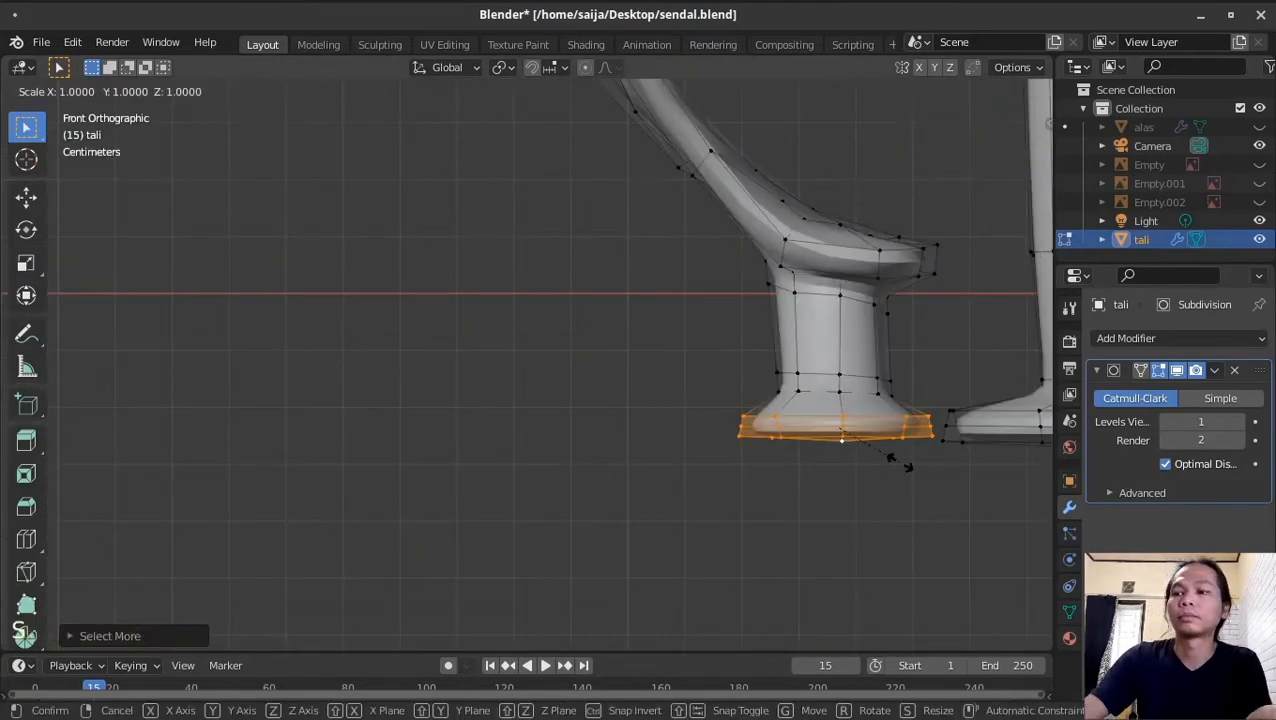
text(1.3)
key(Return)
shift+middle_drag(900, 462, 599, 530)
Step: Undo the last scaling and scale the left rear post's base by 1.5
key(ctrl+z)
key(s)
key(1)
key(period)
key(5)
key(Return)
shift+middle_drag(815, 532, 478, 515)
key(ctrl+r)
double_click(697, 382)
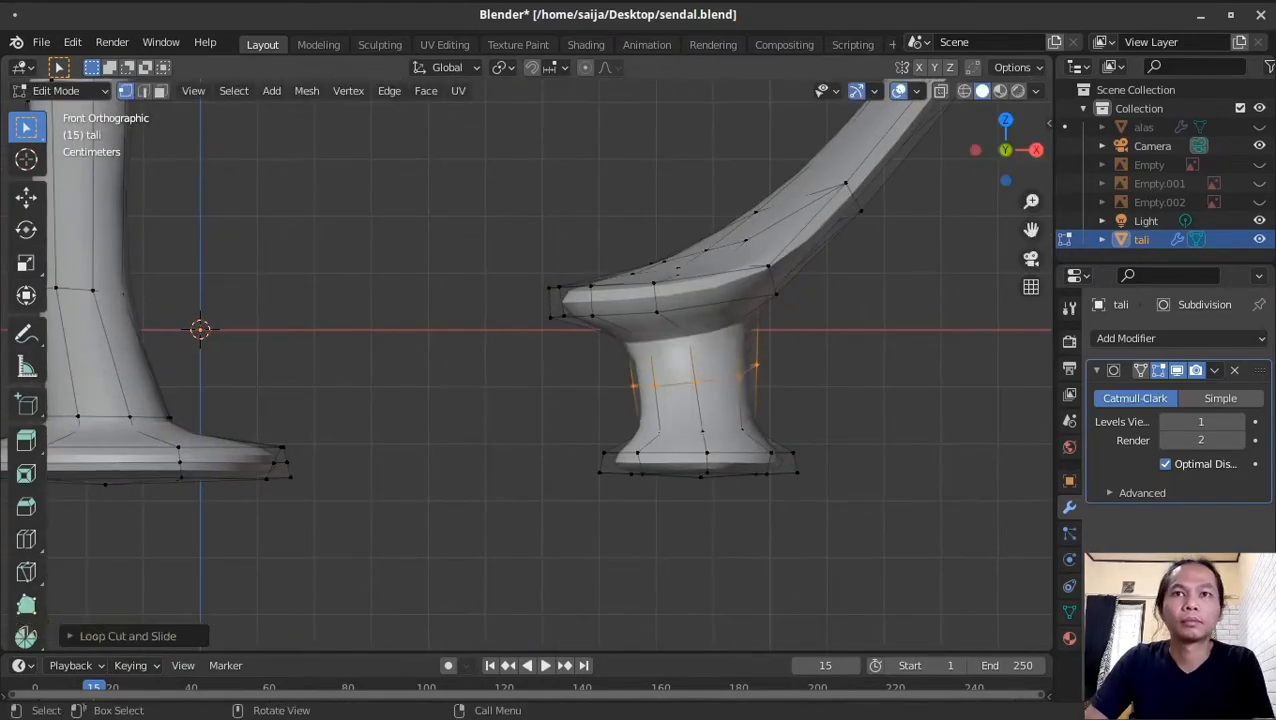
key(ctrl+z)
Step: Add loop cuts near the top and bottom of the right rear post's neck and around its flared base
key(ctrl+r)
click(703, 385)
click(706, 360)
key(ctrl+r)
click(703, 412)
key(ctrl+r)
double_click(707, 465)
Step: Grow the selection over the right rear post's flared base and scale it by 1.5
key(KP_3)
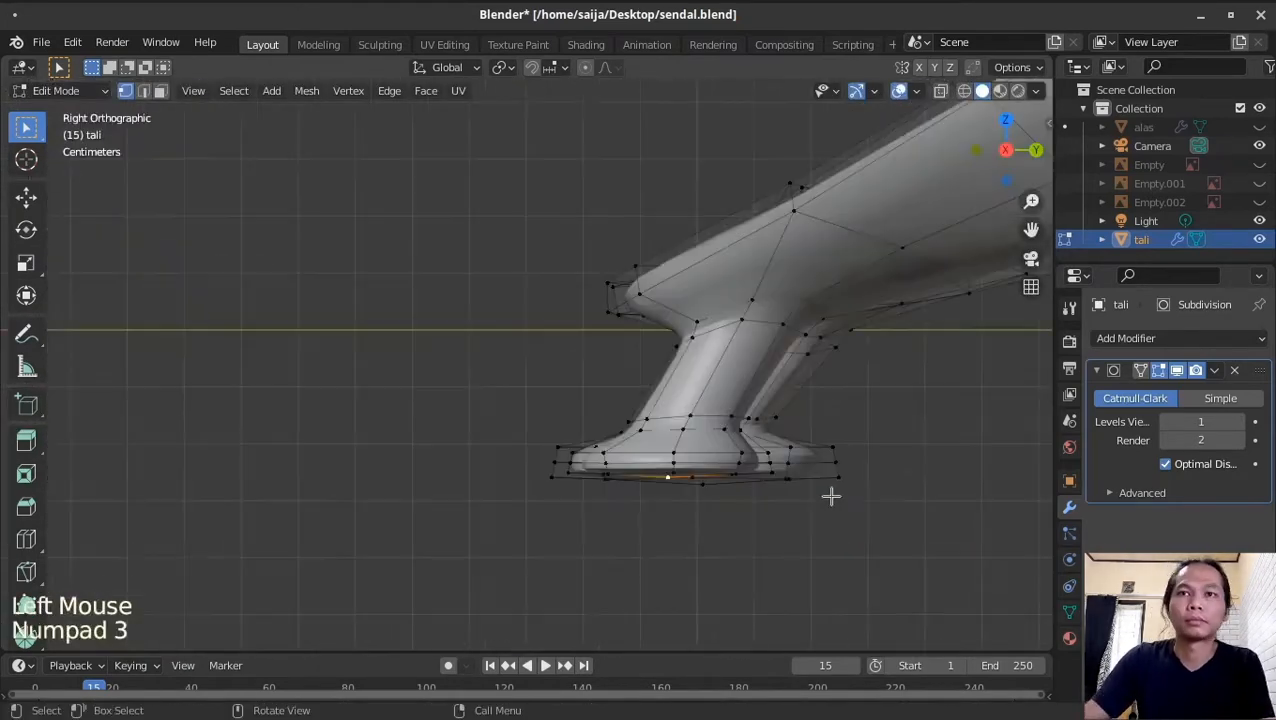
key(ctrl+KP_Add)
key(ctrl+KP_Add)
key(ctrl+KP_Add)
key(ctrl+KP_Add)
text(s1.5)
key(Return)
Step: With X-ray on and the sole alas shown, move the upper rear strap ends toward the heel until the posts run upright through their holes
click(940, 91)
click(1259, 127)
drag(585, 201, 921, 359)
key(g)
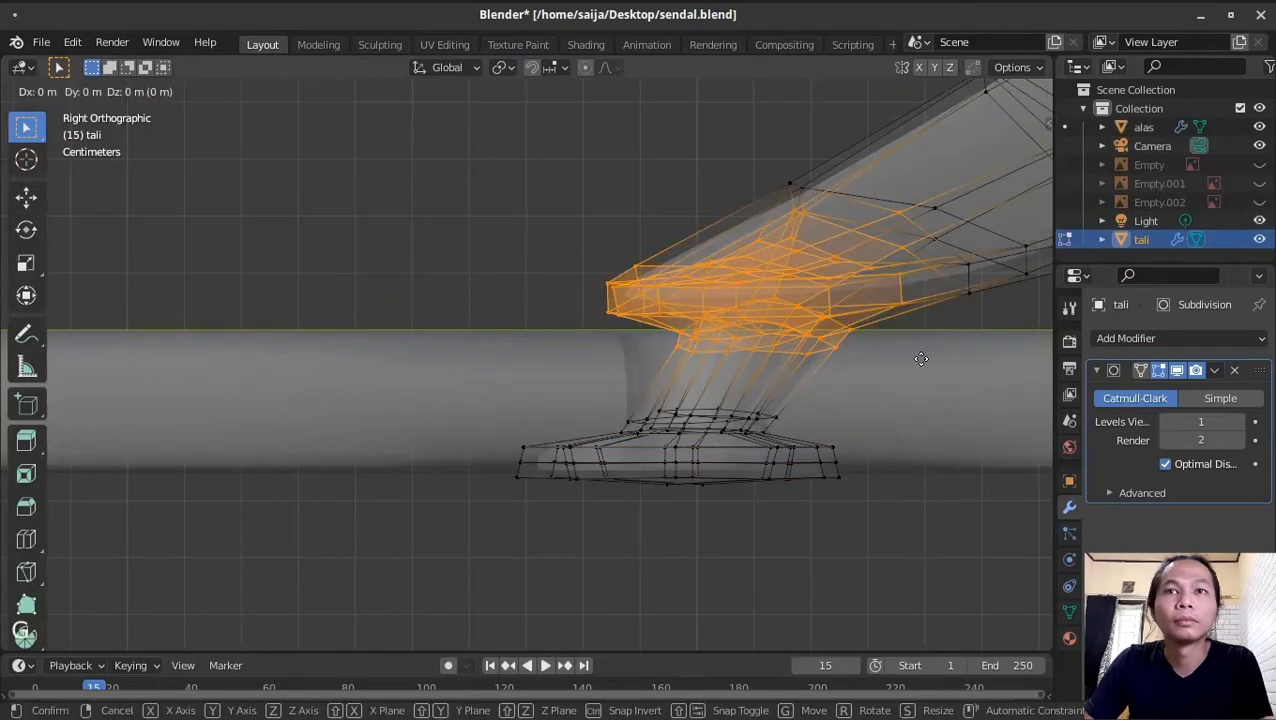
click(840, 331)
key(g)
click(837, 352)
drag(837, 356, 634, 390)
key(a)
key(Tab)
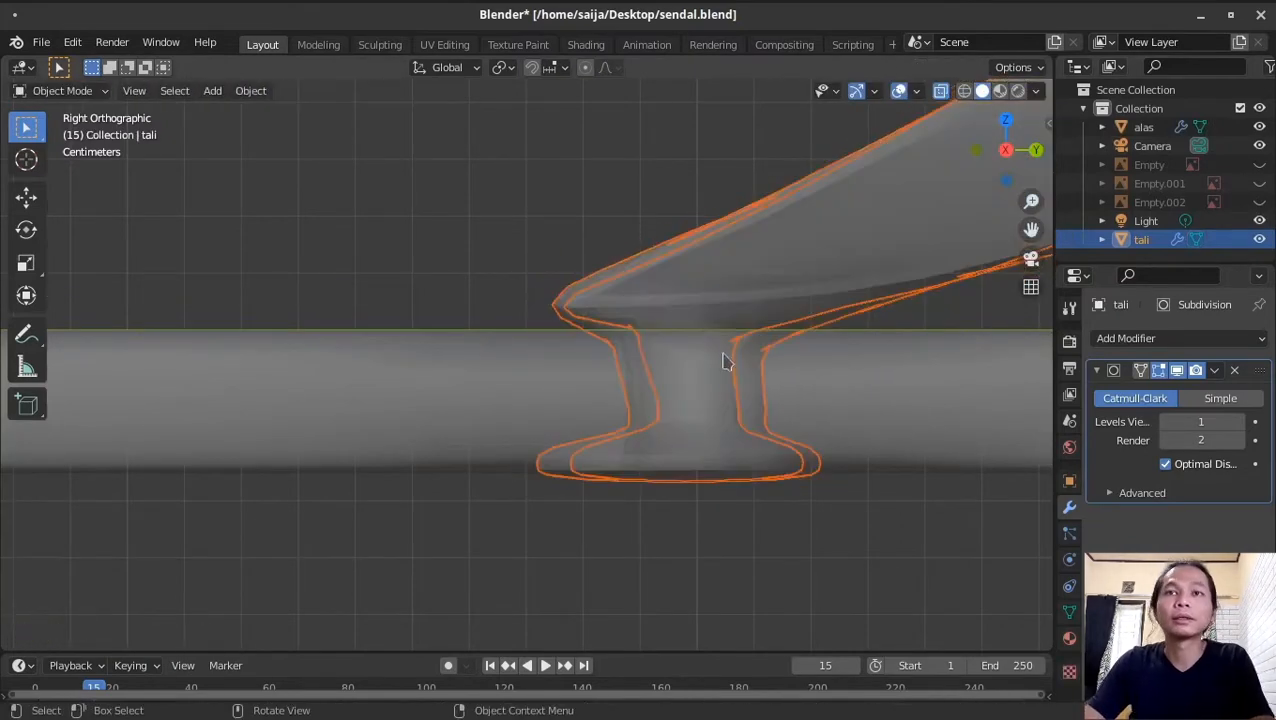
Step: Turn off X-ray and re-enter Edit Mode on the strap object tali
key(KP_Subtract)
key(KP_Subtract)
key(KP_Subtract)
key(KP_Subtract)
key(KP_Subtract)
key(KP_Subtract)
key(KP_Subtract)
key(KP_Subtract)
click(940, 91)
middle_drag(640, 250, 880, 308)
click(490, 290)
key(Tab)
Step: Try to select the left rear strap end in top view by growing the selection from a centre vertex and adding missed vertices
key(KP_7)
drag(205, 246, 372, 395)
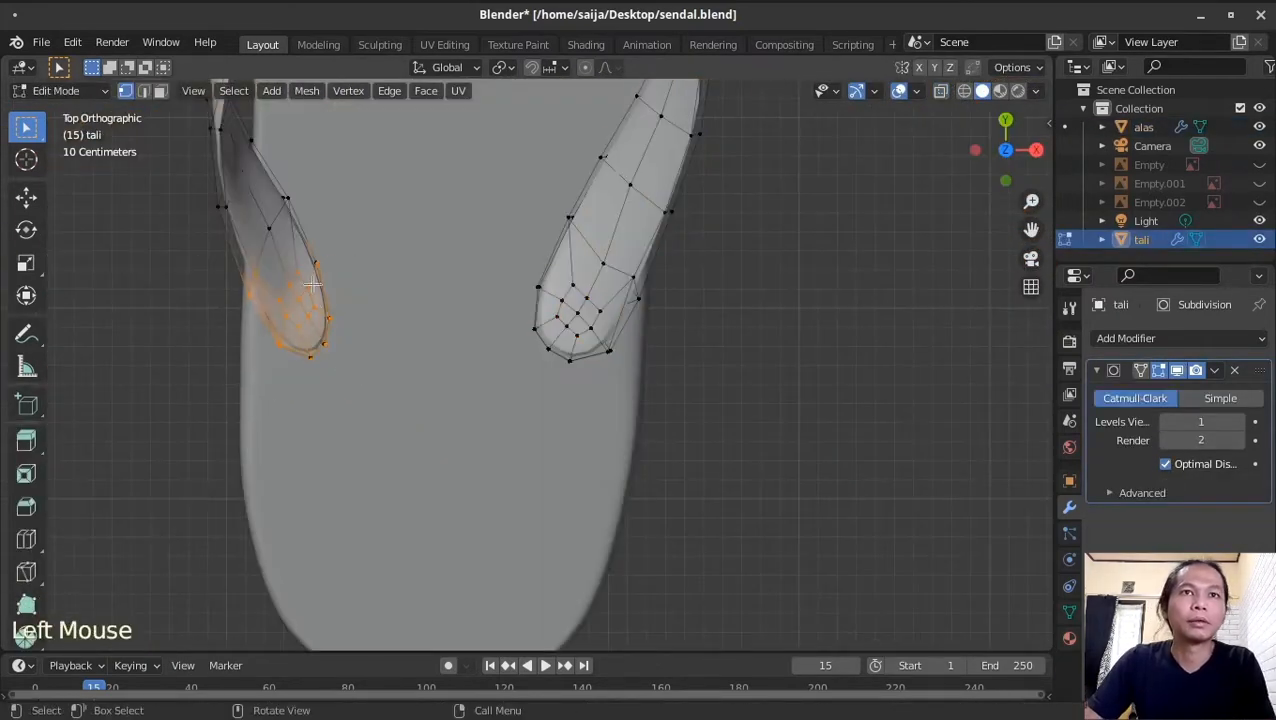
click(308, 315)
key(ctrl+KP_Add)
key(ctrl+KP_Add)
key(ctrl+KP_Add)
key(ctrl+KP_Add)
key(ctrl+KP_Subtract)
middle_drag(336, 325, 420, 225)
shift+click(256, 456)
shift+click(296, 470)
shift+click(315, 468)
key(KP_7)
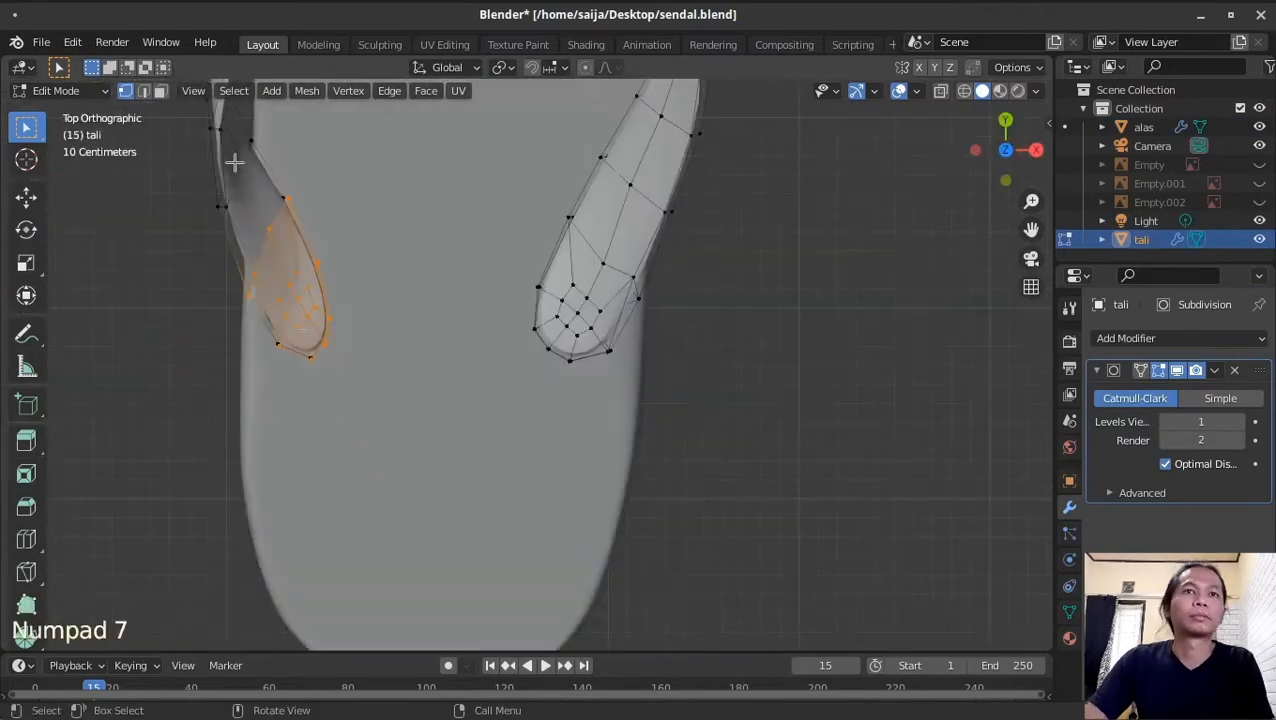
shift+click(286, 199)
Step: Box-select the whole left rear strap end with X-ray on, and rotate and move it in top view
click(943, 91)
drag(248, 265, 402, 399)
key(r)
click(447, 305)
key(g)
click(427, 305)
Step: Clear the selection, enable proportional editing and move vertices along the right side of the strap
middle_drag(215, 480, 638, 162)
key(a)
key(a)
click(586, 68)
click(748, 350)
key(g)
click(777, 402)
click(856, 354)
key(g)
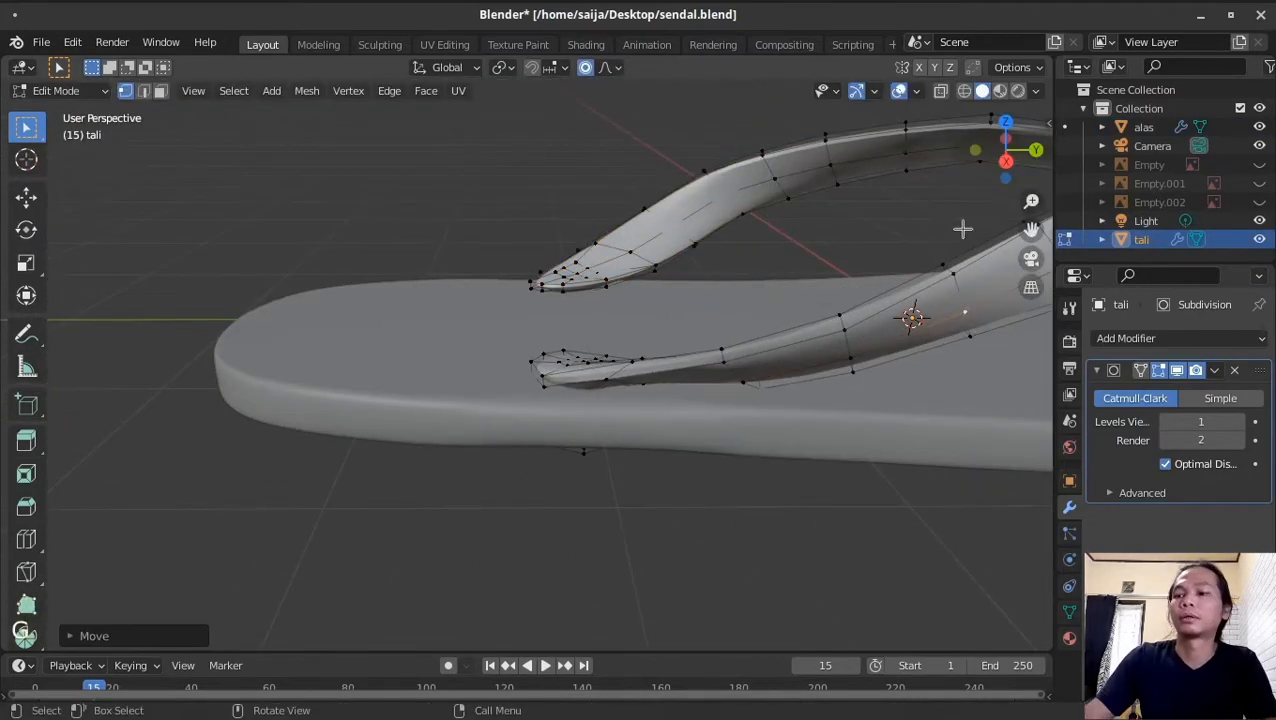
Step: Adjust the right side of the strap in right view by moving one of its vertices slightly upward
key(KP_3)
shift+middle_drag(846, 255, 558, 296)
click(500, 262)
key(g)
click(513, 248)
Step: Raise a vertex on the left side of the strap with proportional editing enabled
middle_drag(520, 340, 578, 376)
key(KP_Subtract)
key(KP_Subtract)
key(KP_Subtract)
key(KP_Subtract)
key(KP_Subtract)
key(KP_Subtract)
click(582, 324)
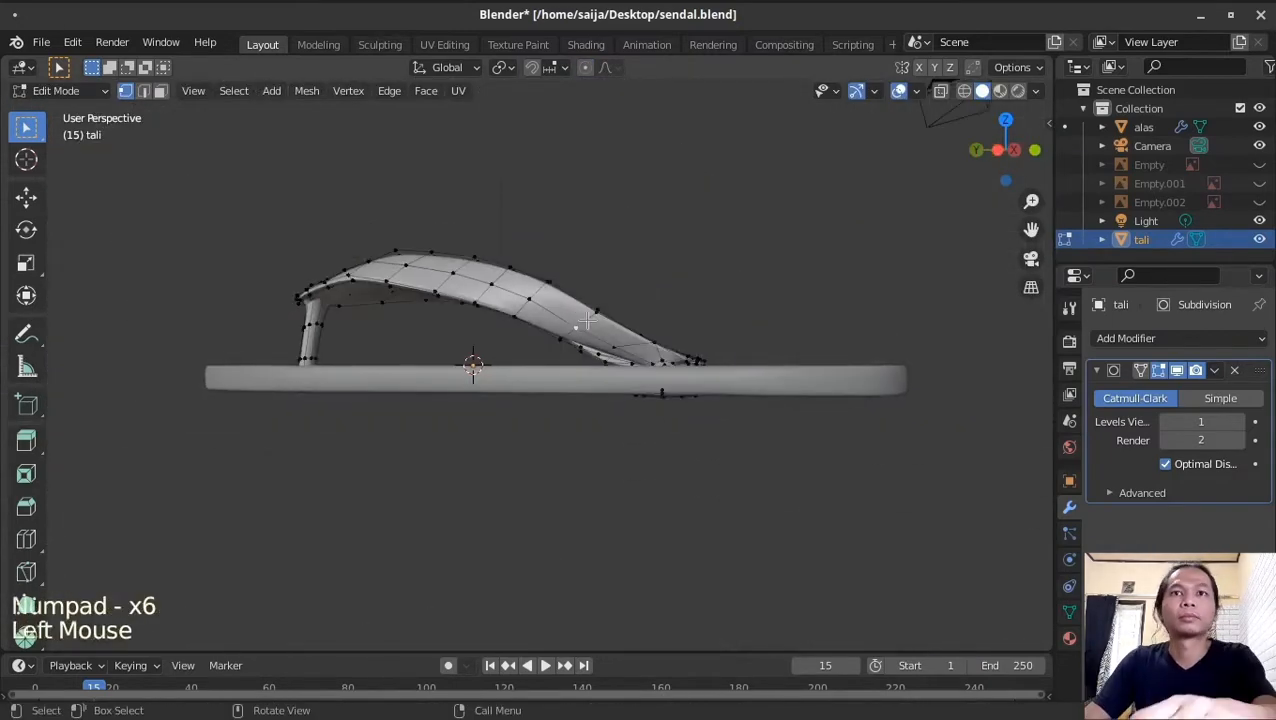
key(o)
key(g)
click(588, 295)
middle_drag(588, 295, 408, 367)
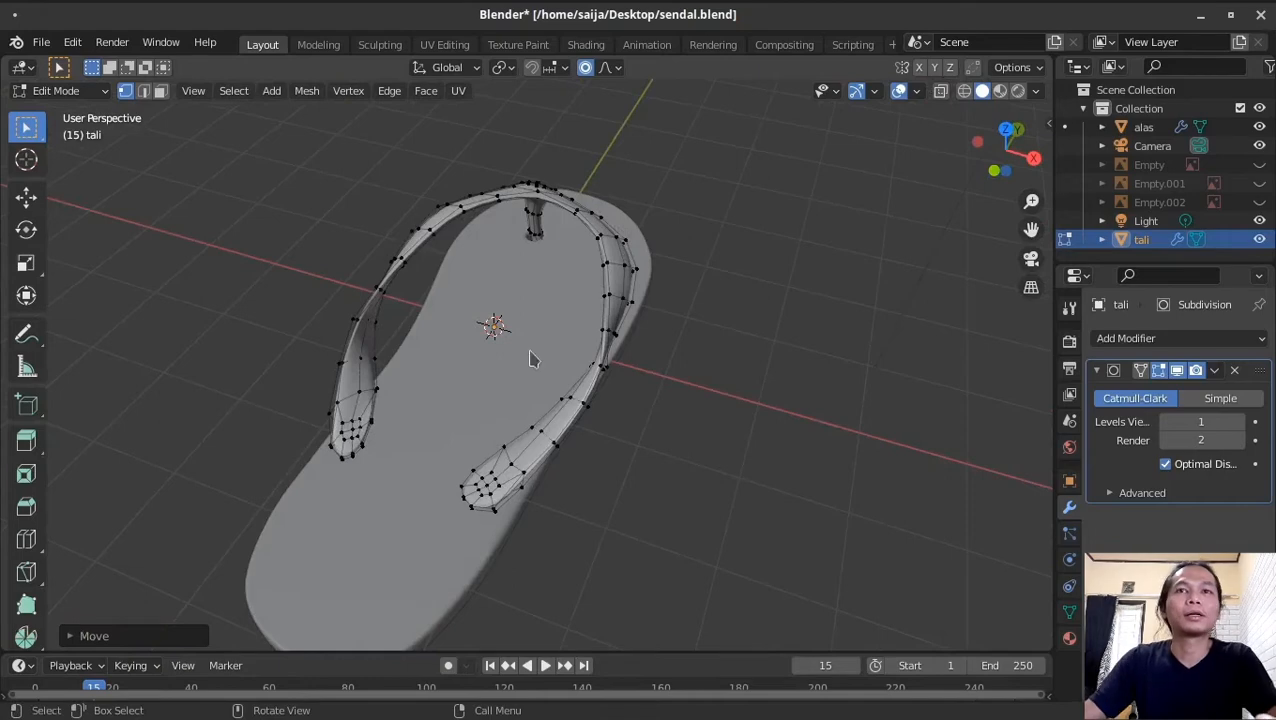
Step: Return to Object Mode and save the file
key(Tab)
middle_drag(655, 421, 640, 373)
key(ctrl+s)
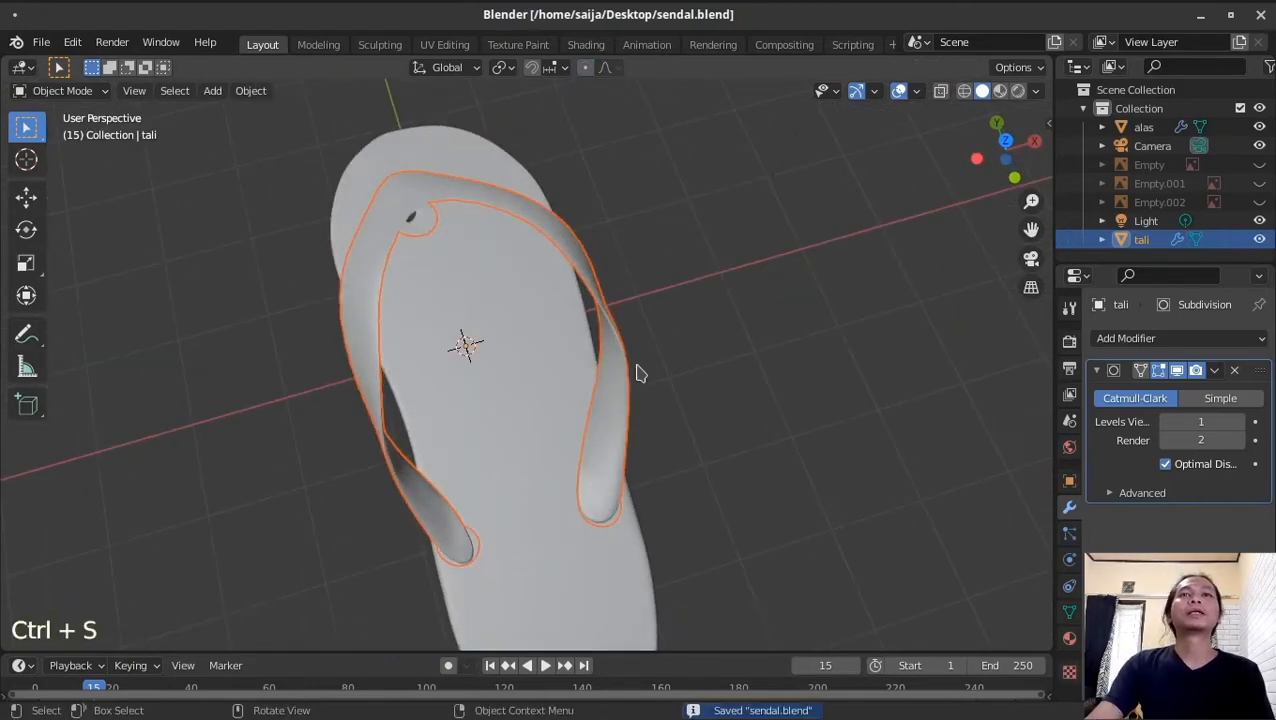
Step: Give the strap tali a new material with a pinkish-red base color and switch the viewport to Material Preview
click(1069, 638)
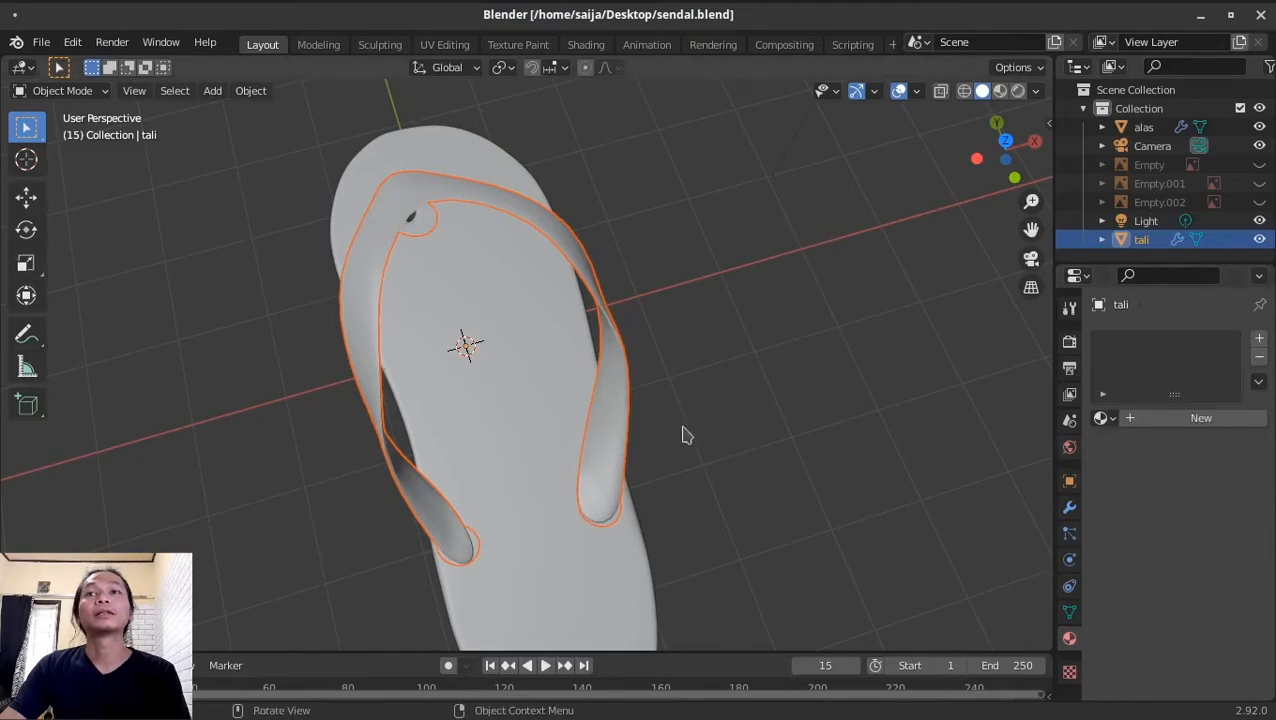
middle_drag(683, 436, 992, 409)
click(1206, 419)
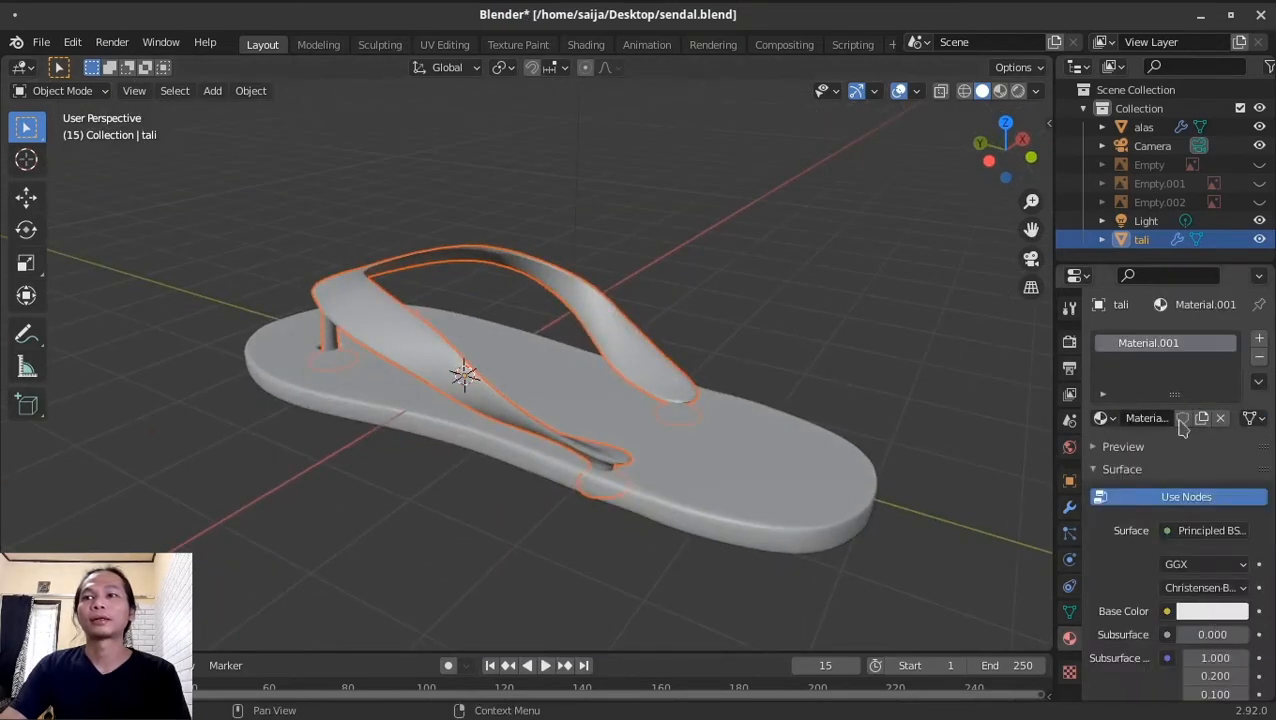
click(1222, 611)
click(1210, 611)
click(1175, 476)
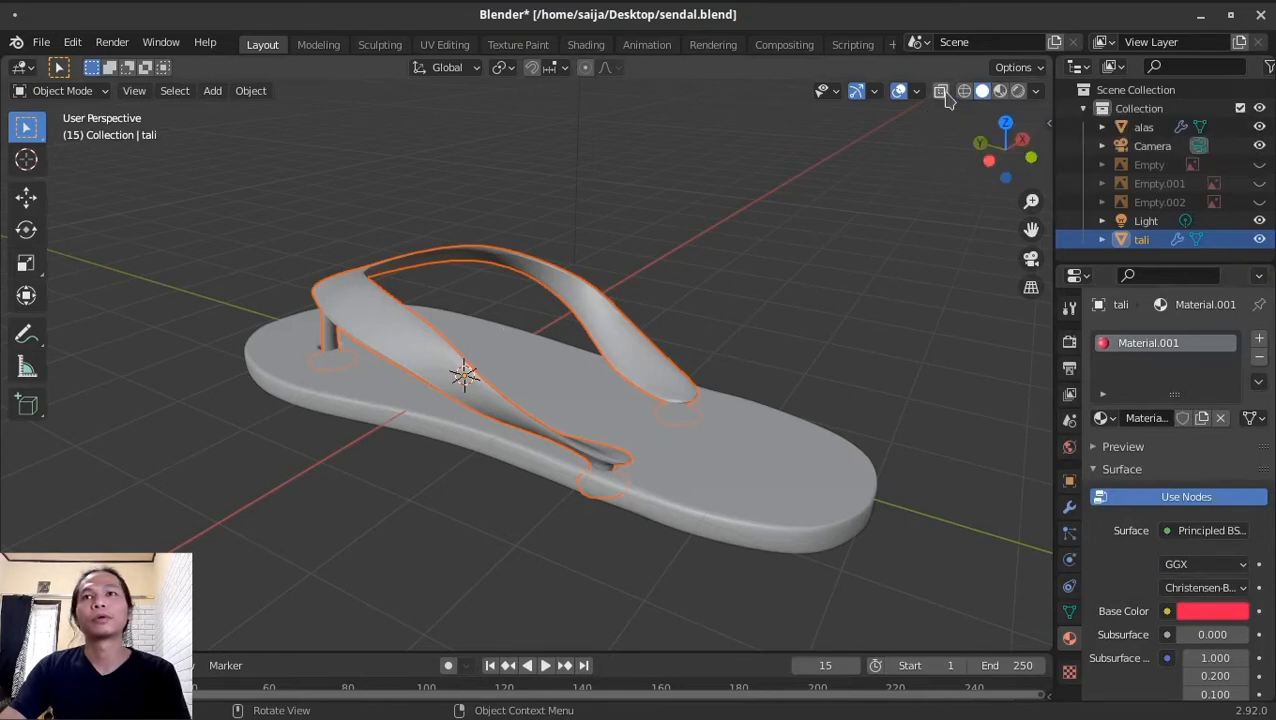
click(1002, 92)
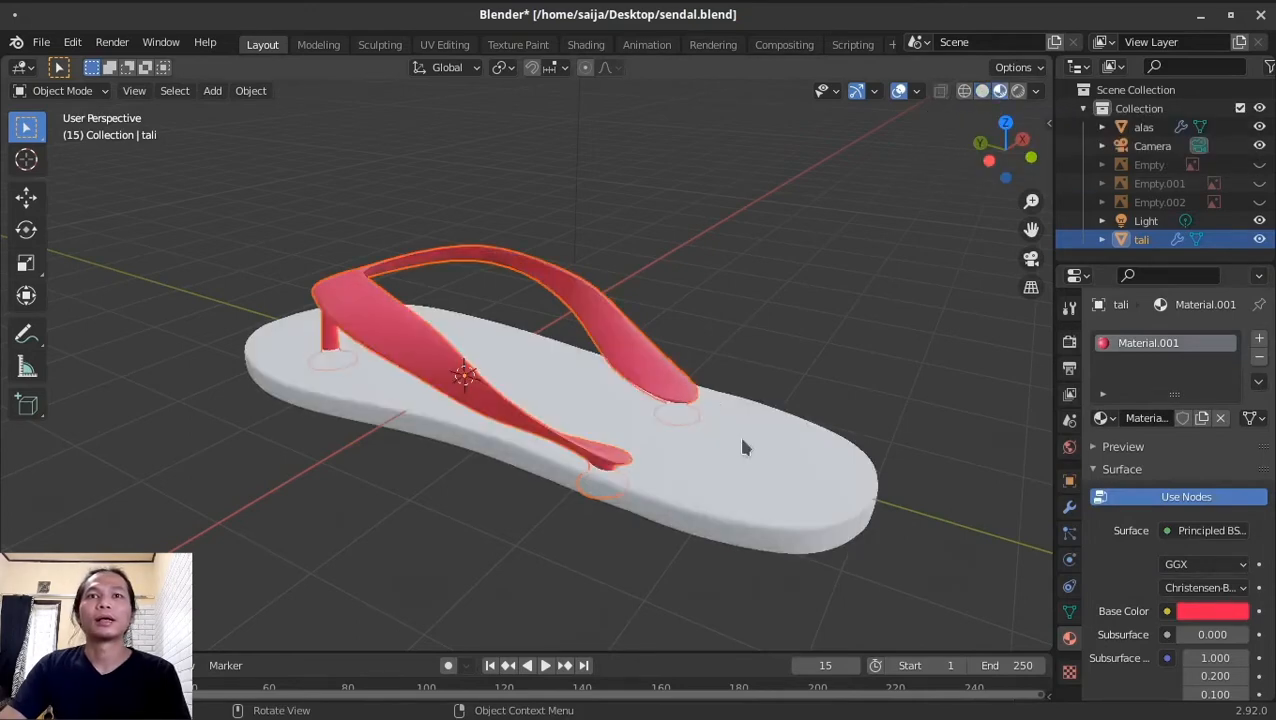
Step: Give the sole alas a new material with a light pink base color
middle_drag(740, 437, 692, 462)
click(702, 468)
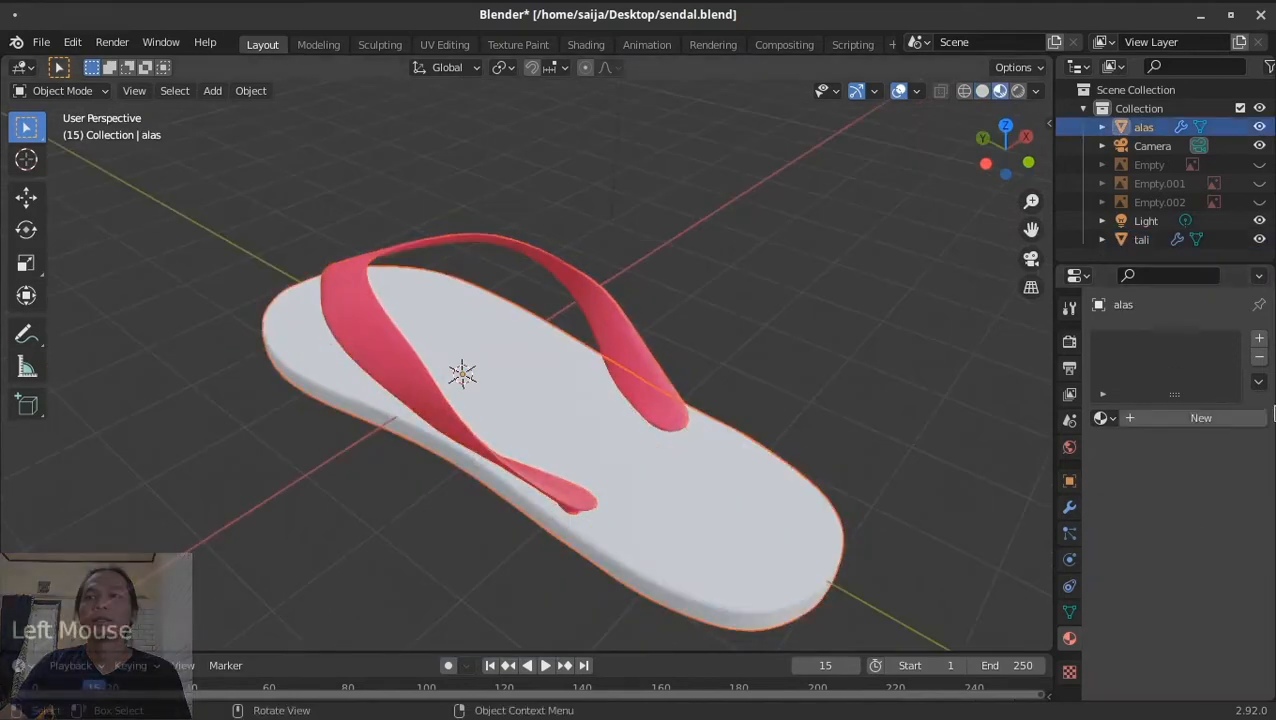
click(1205, 418)
click(1211, 611)
click(1166, 440)
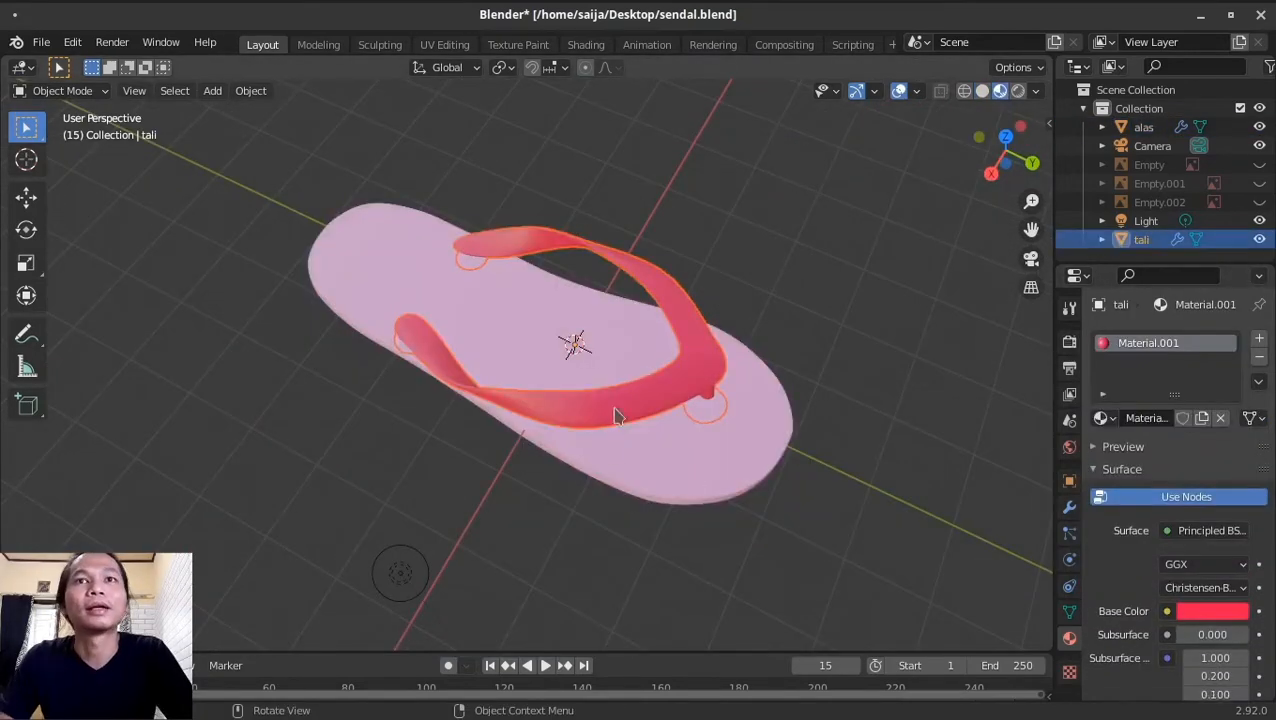
Step: Review the coloured sandal from several angles and save the file
middle_drag(615, 416, 712, 363)
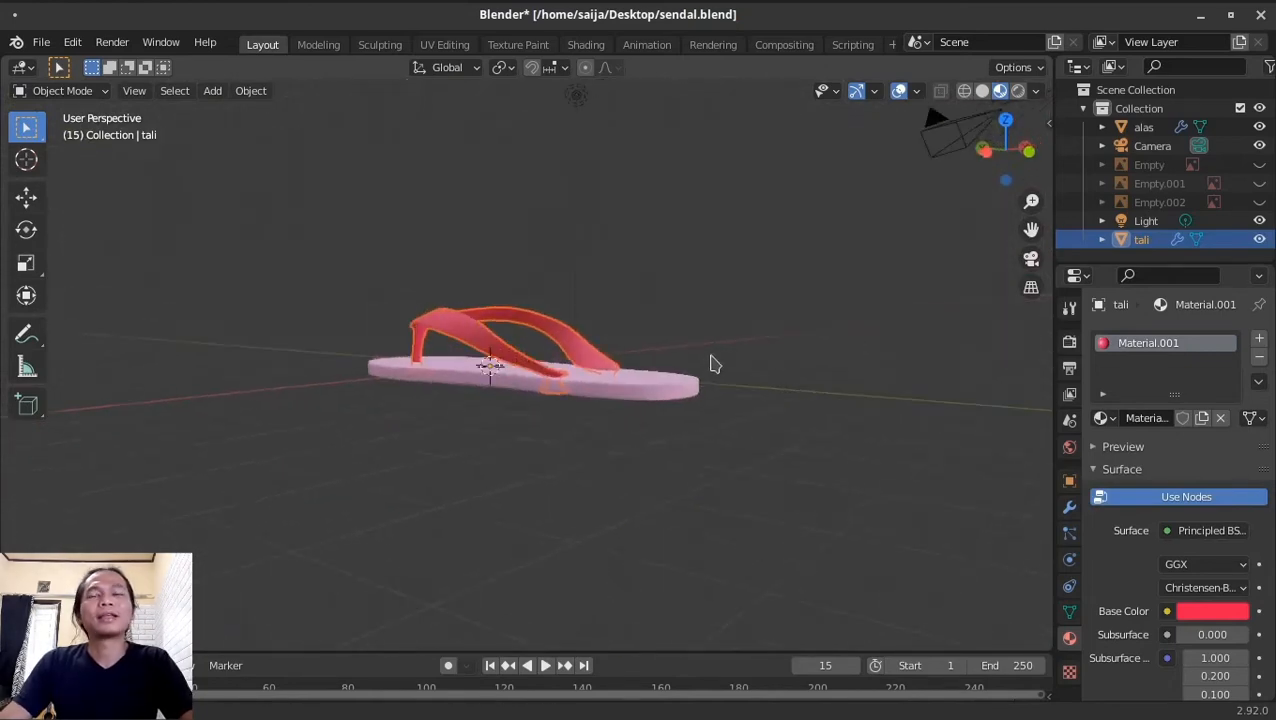
middle_drag(664, 441, 456, 372)
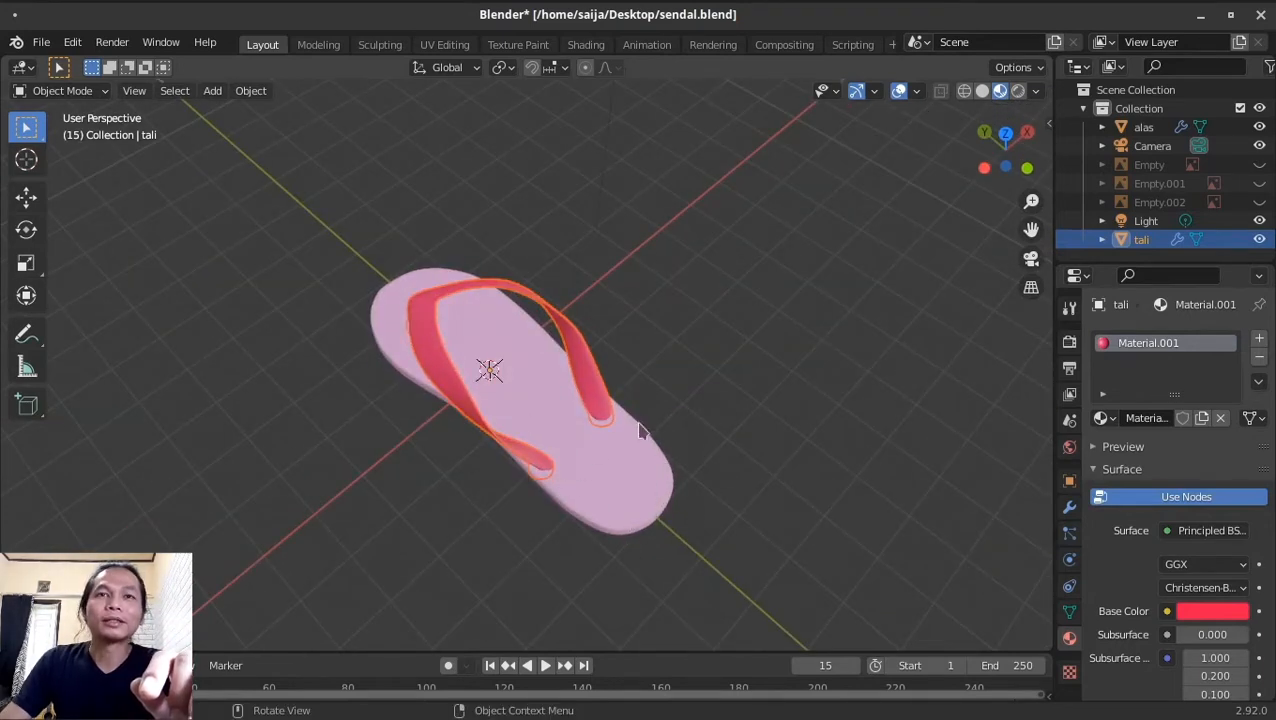
key(ctrl+s)
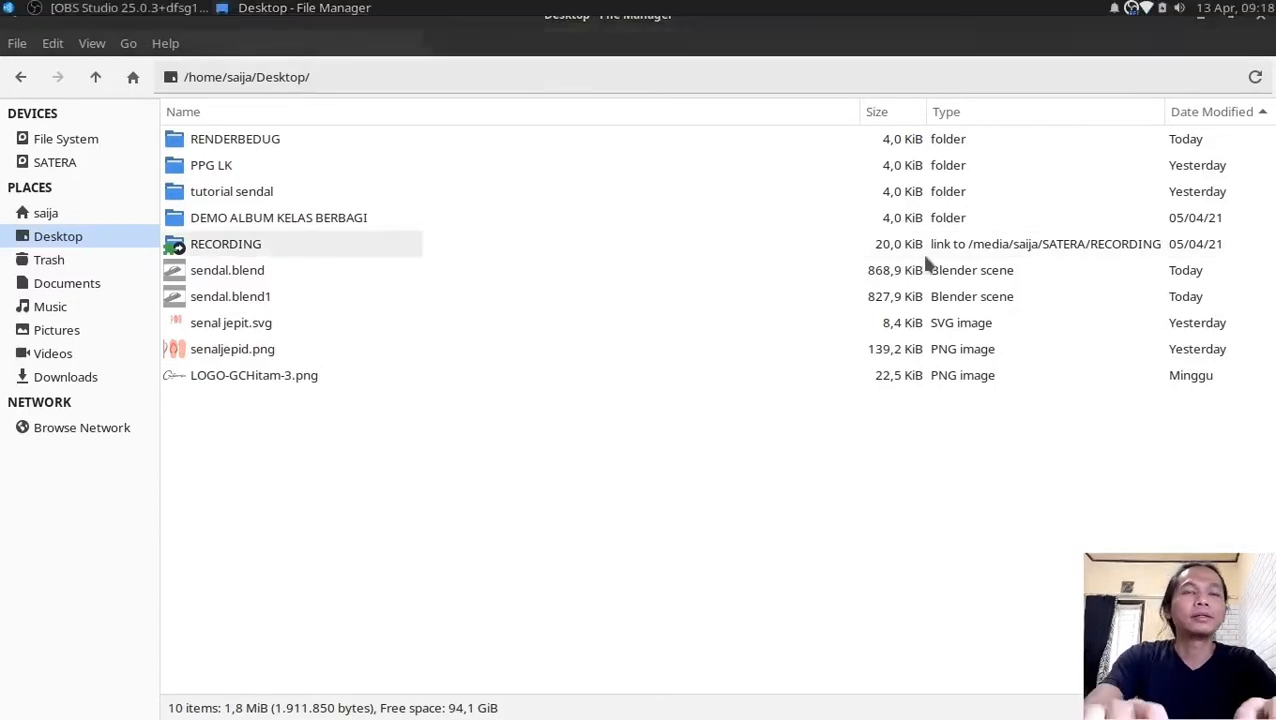
Step: Search the system applications for "ink" and launch Inkscape
key(super)
text(ink)
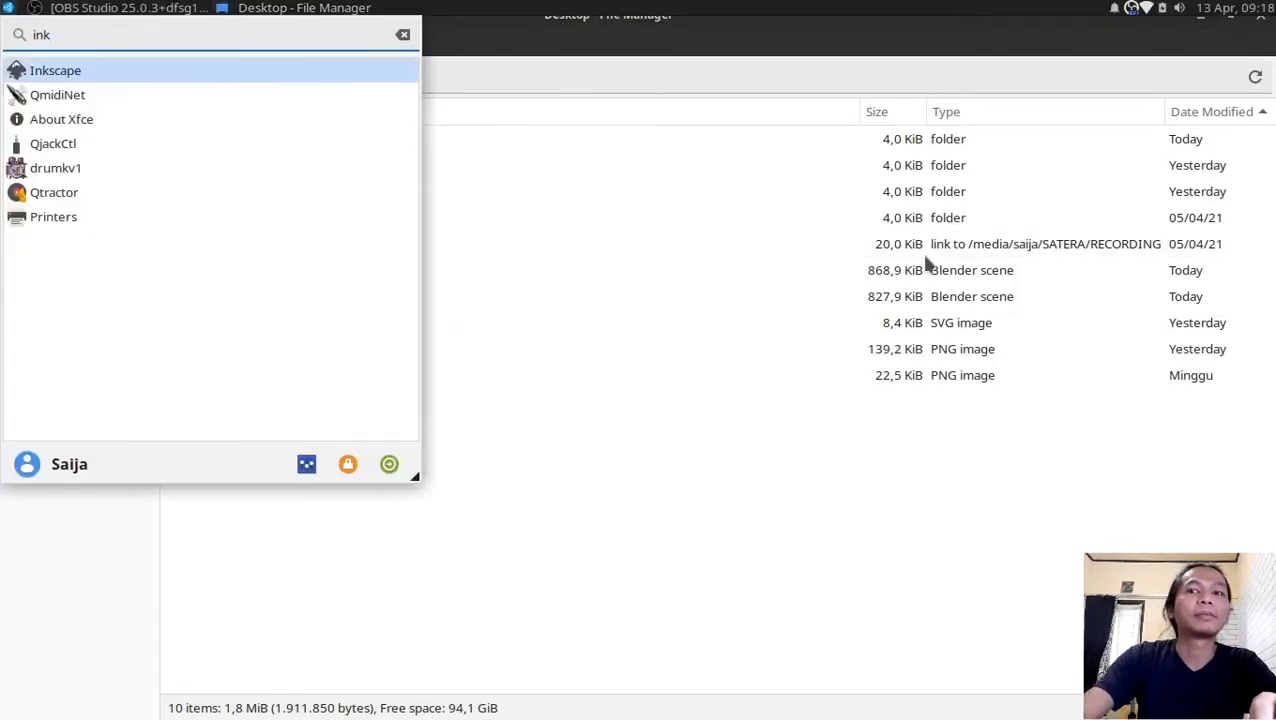
key(Return)
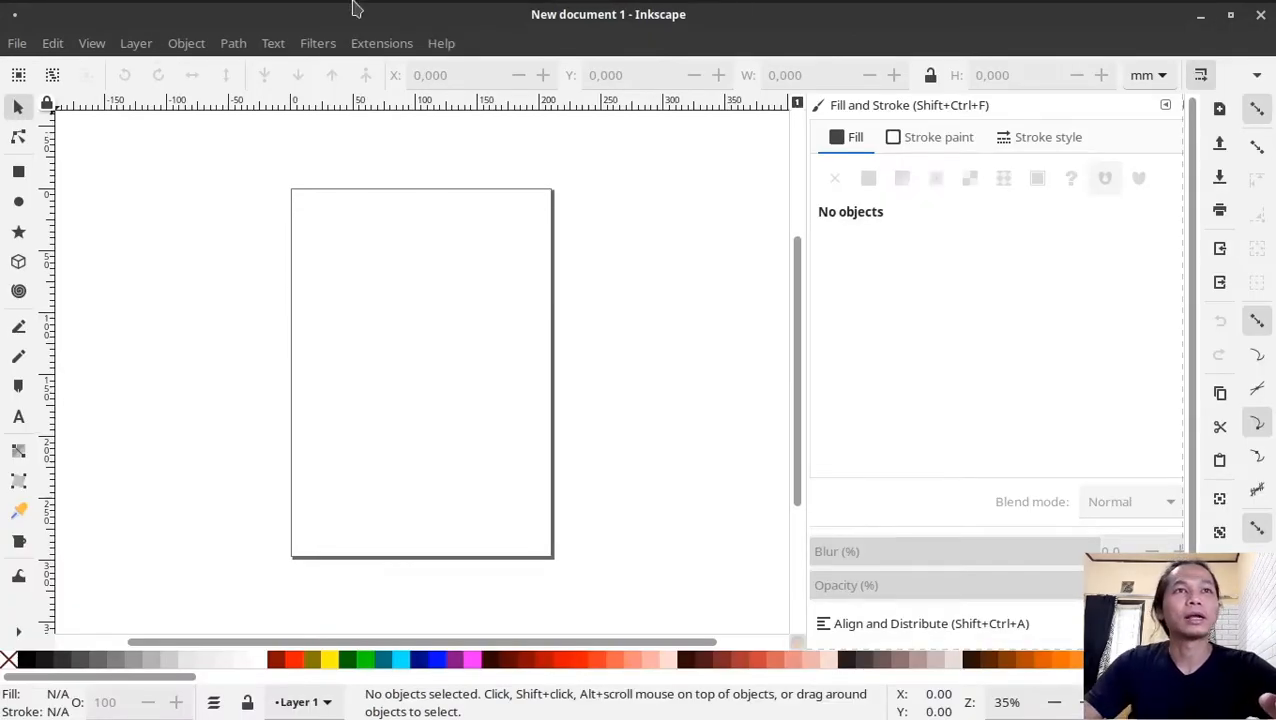
Step: Change the new document's page to a square size in the Document Properties
click(16, 44)
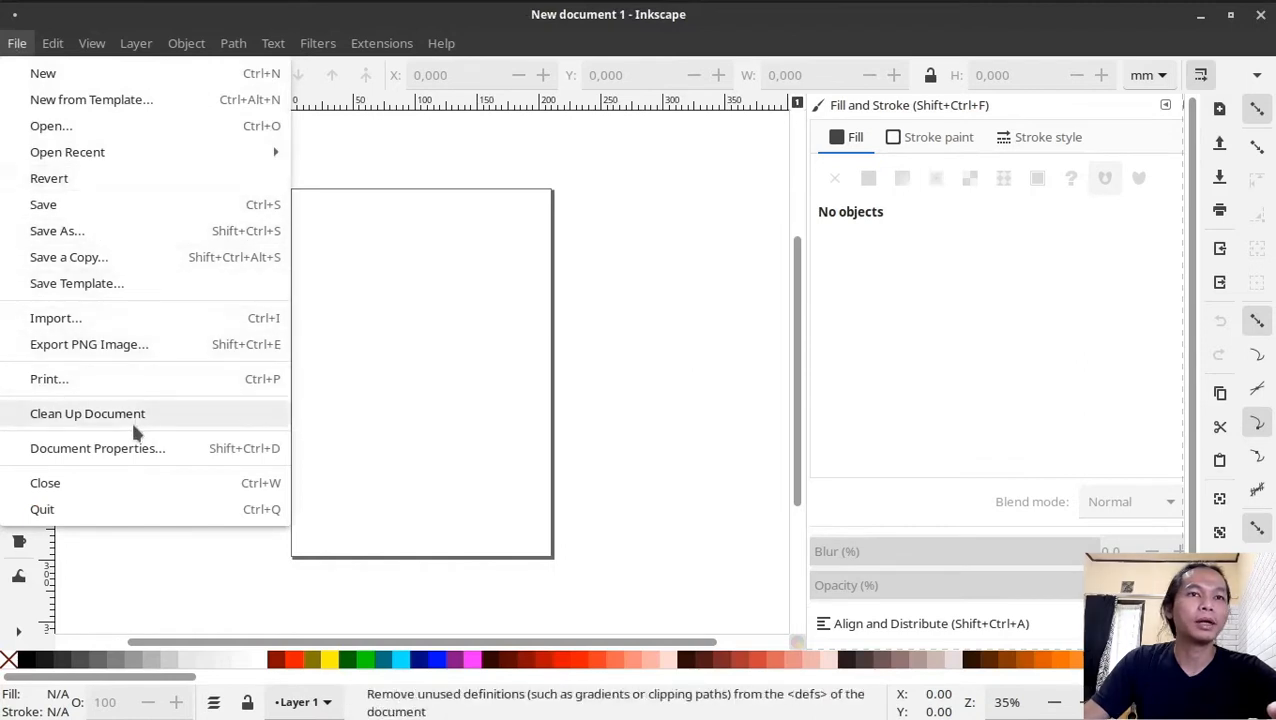
click(145, 450)
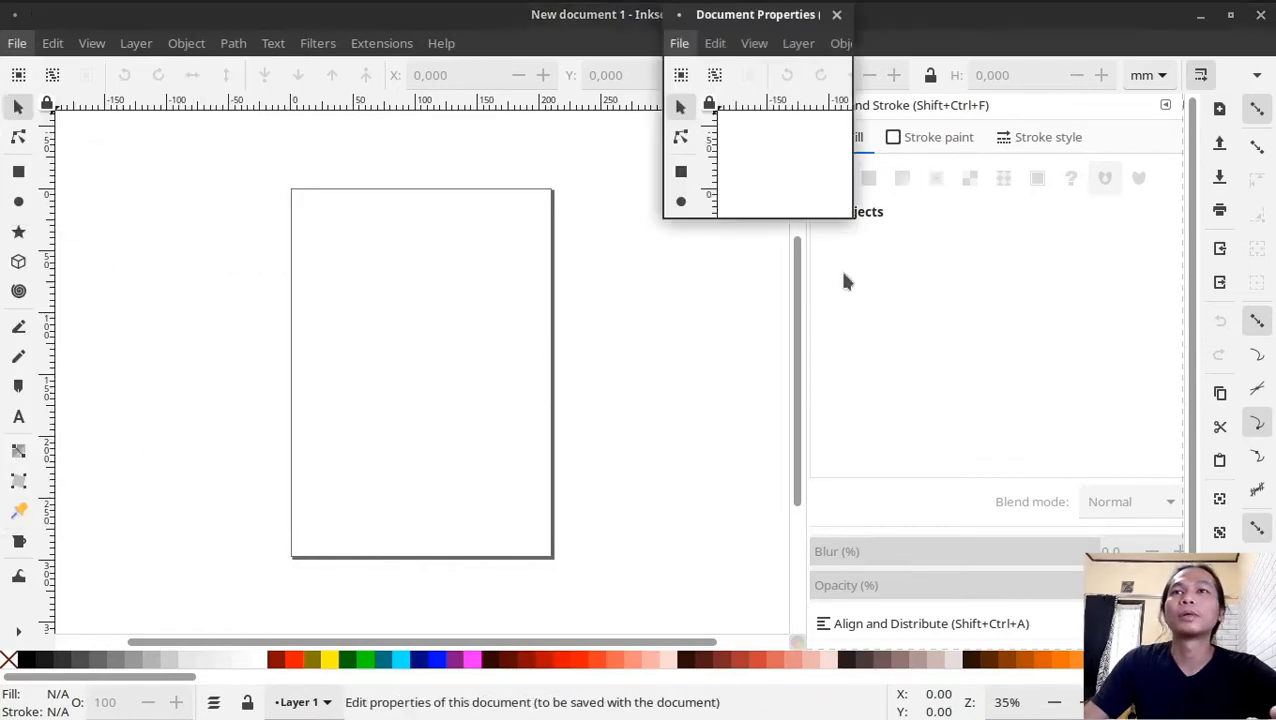
double_click(744, 398)
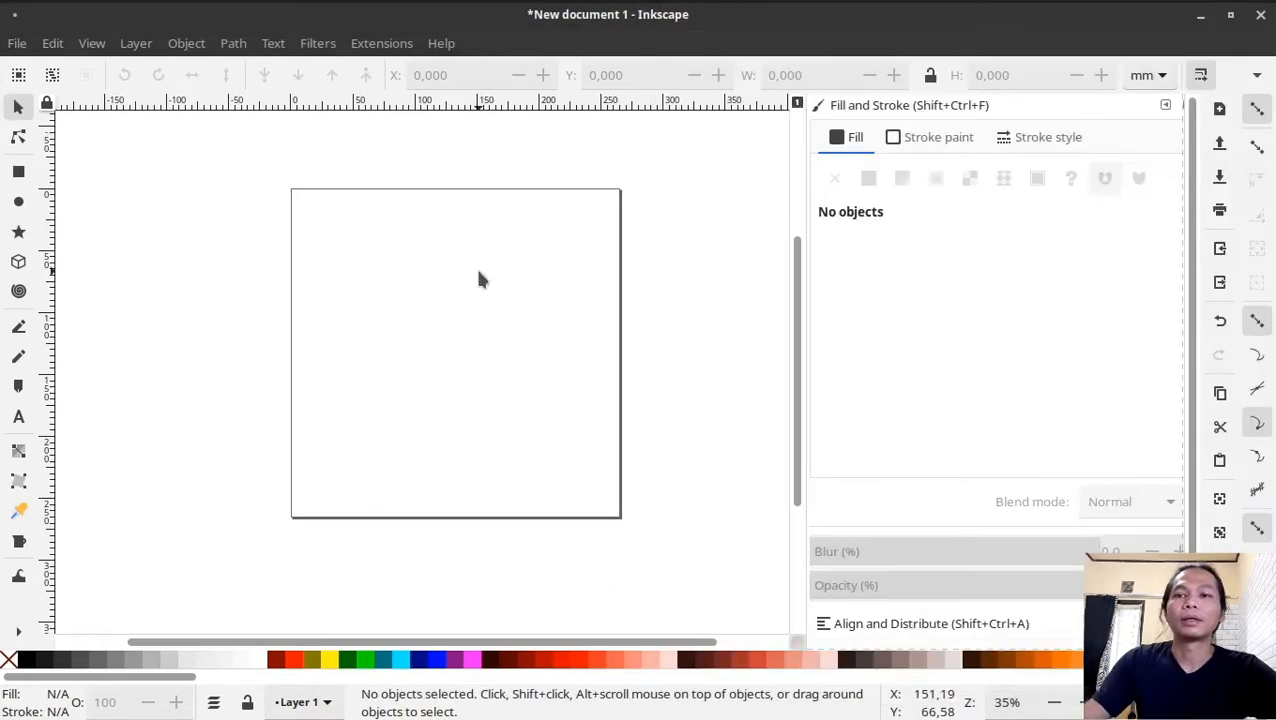
Step: Draw a magenta rounded rectangle about 106 × 28 mm and place it near the page's upper-left corner
click(18, 172)
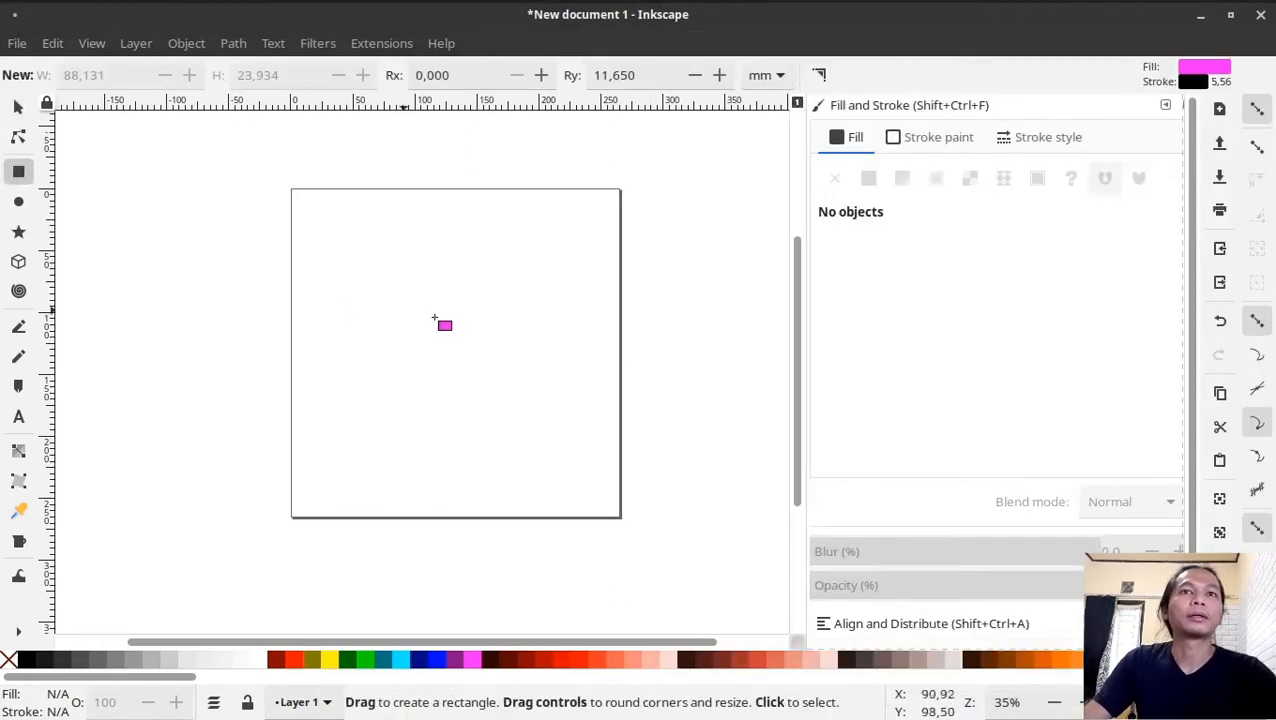
mouse_move(352, 254)
mouse_down()
mouse_move(465, 322)
mouse_move(466, 284)
mouse_move(484, 287)
mouse_move(498, 327)
mouse_up()
click(18, 137)
click(18, 108)
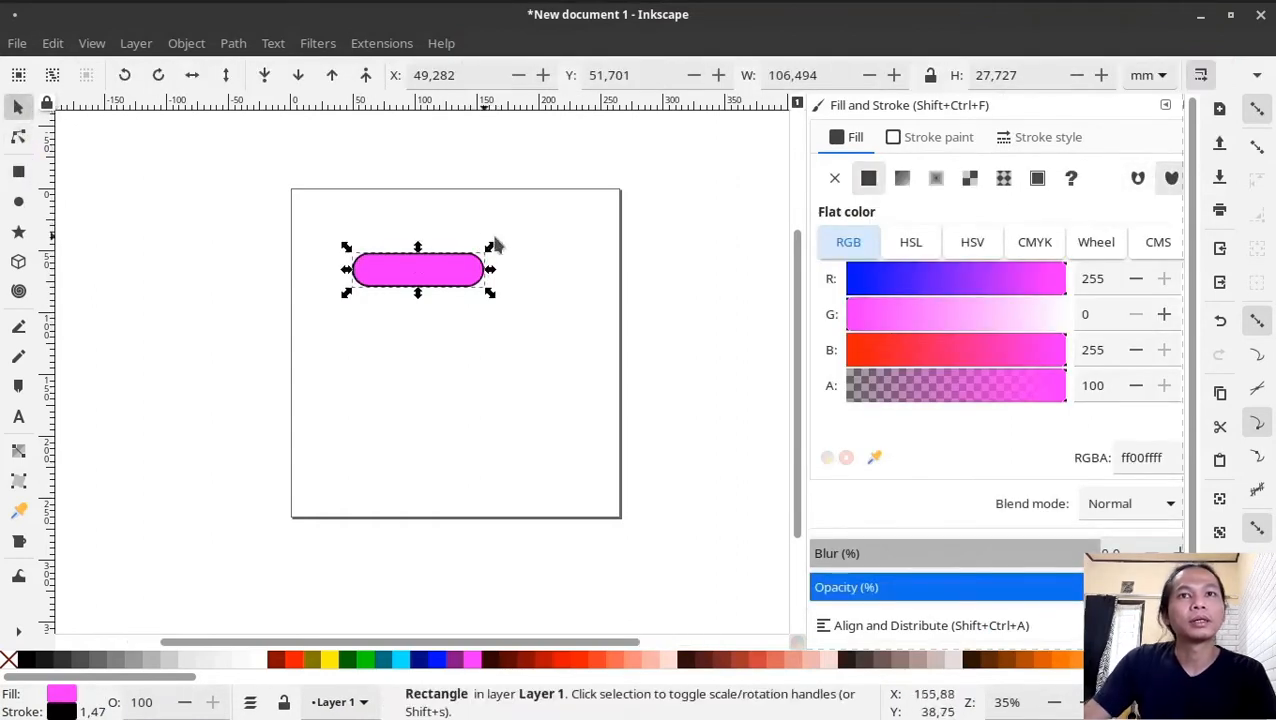
key(plus)
key(plus)
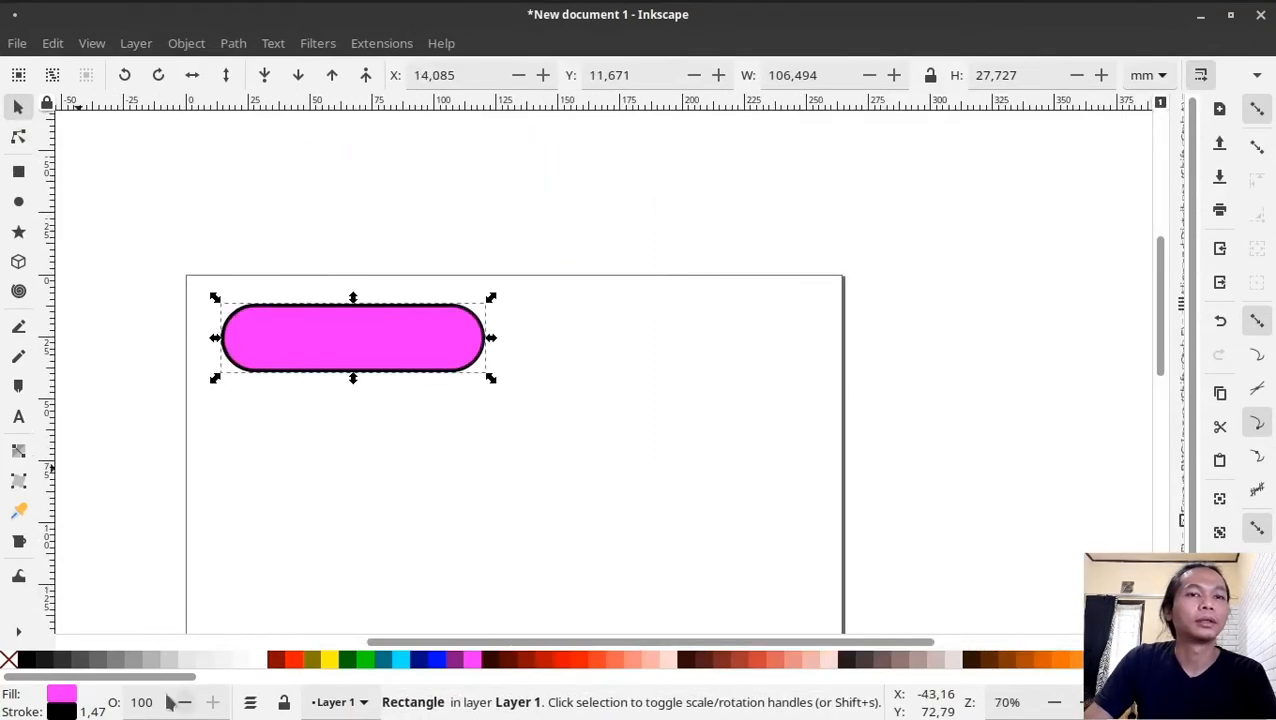
Step: Fill the rounded rectangle with white, then shrink it to about 24.8 × 6.5 mm beside the page's upper-left corner
click(258, 661)
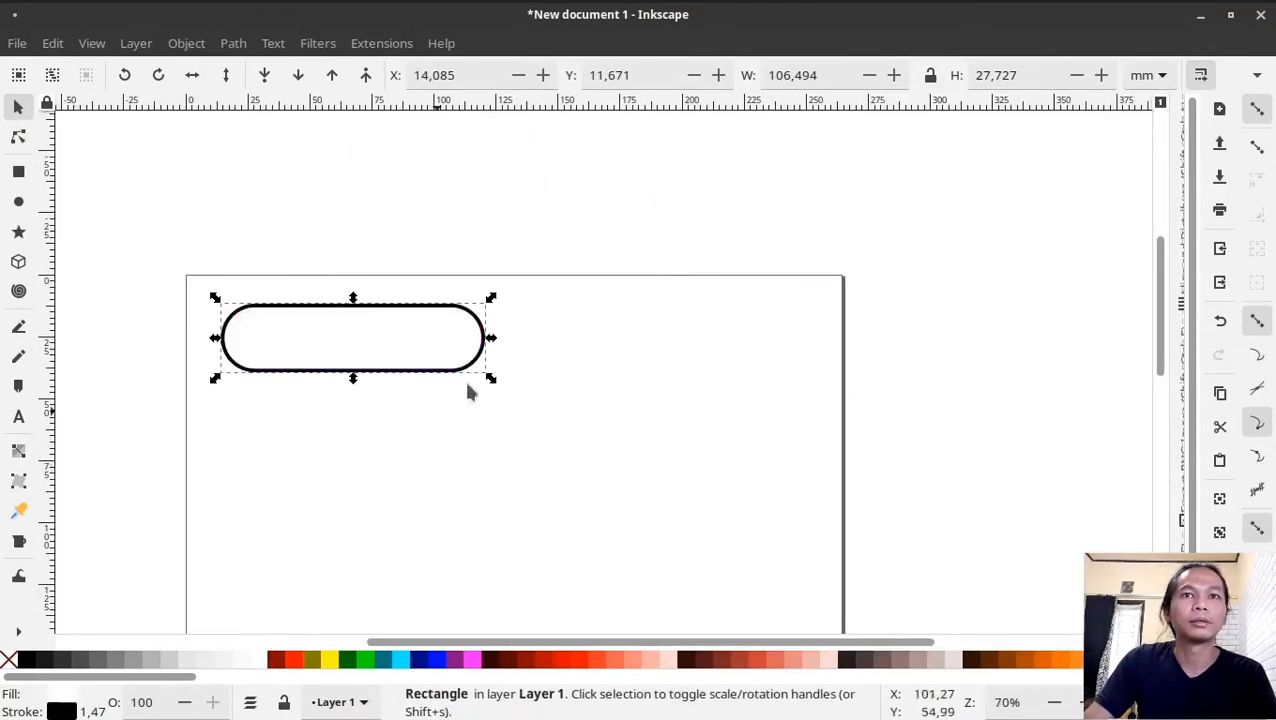
click(603, 284)
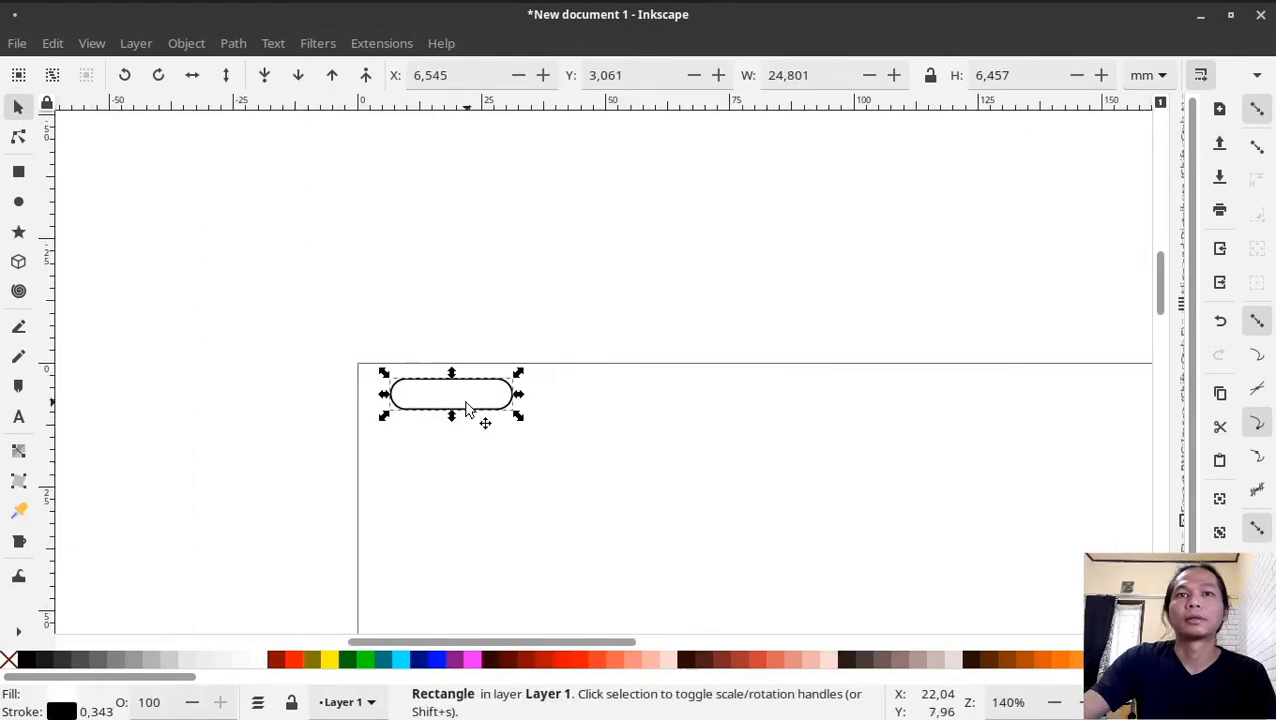
key(plus)
key(plus)
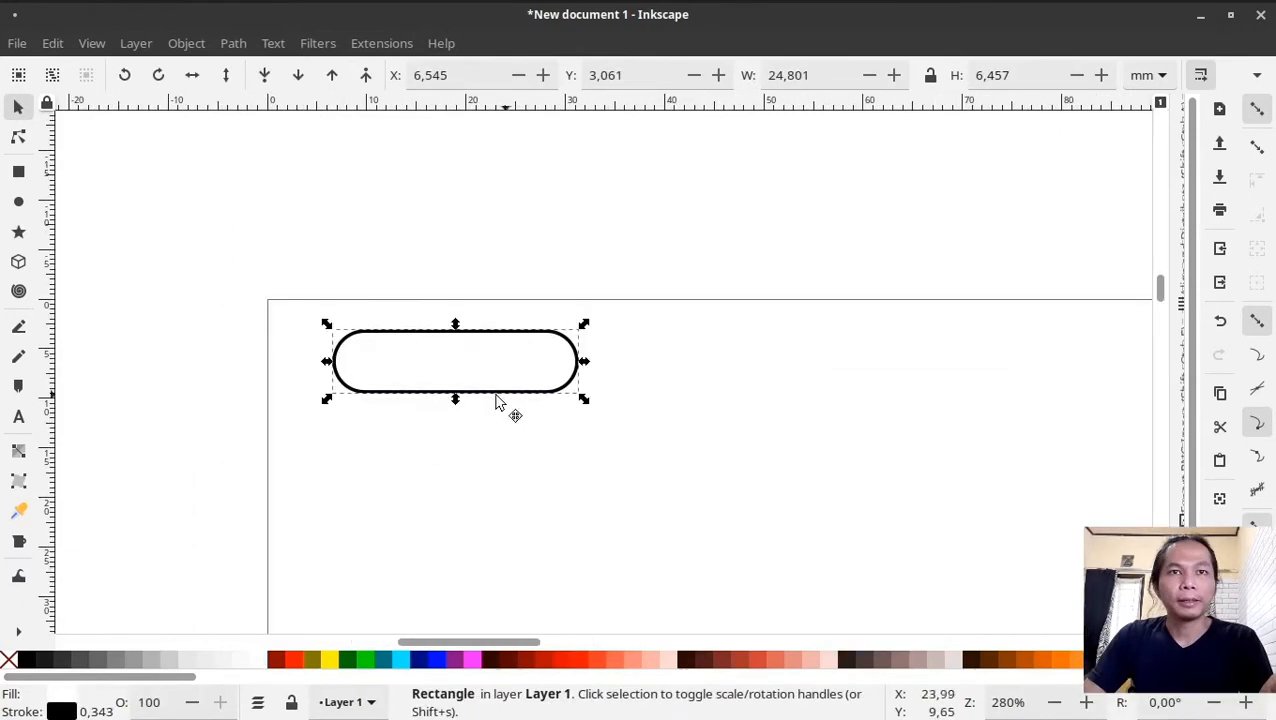
drag(496, 397, 450, 395)
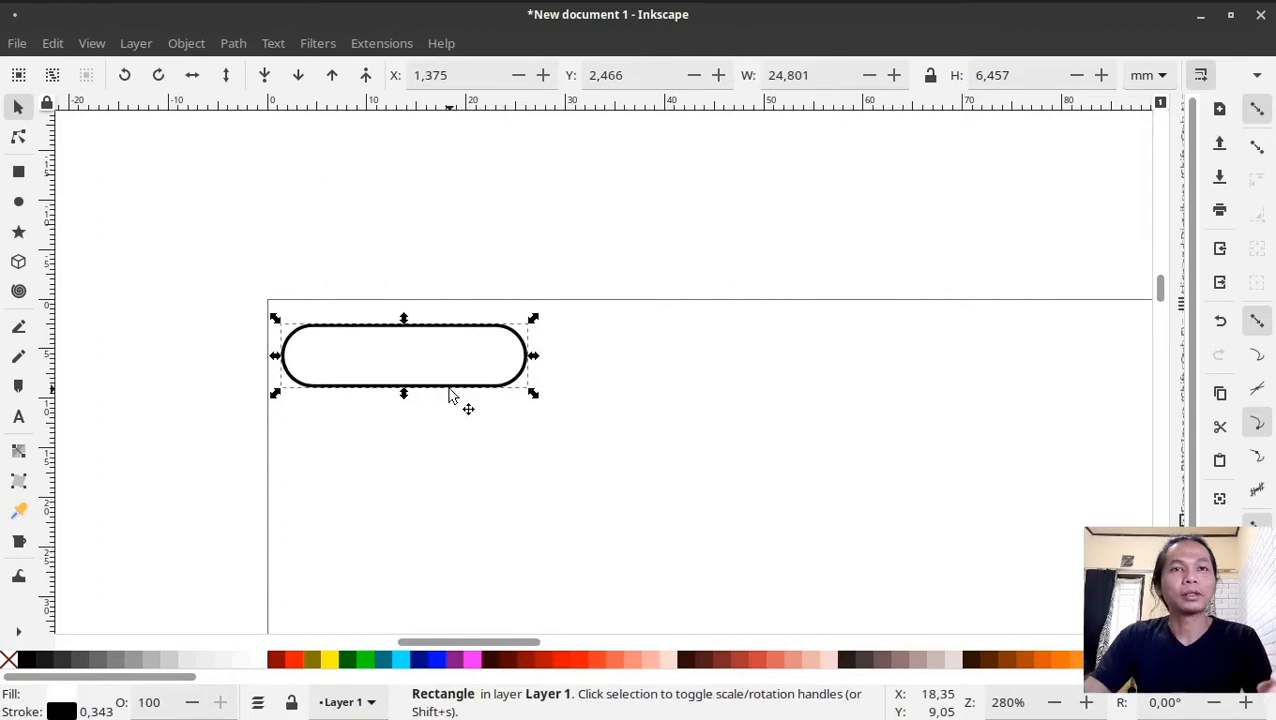
Step: Increase the rounded rectangle's stroke width to 1.043 mm
key(shift+ctrl+f)
click(1048, 137)
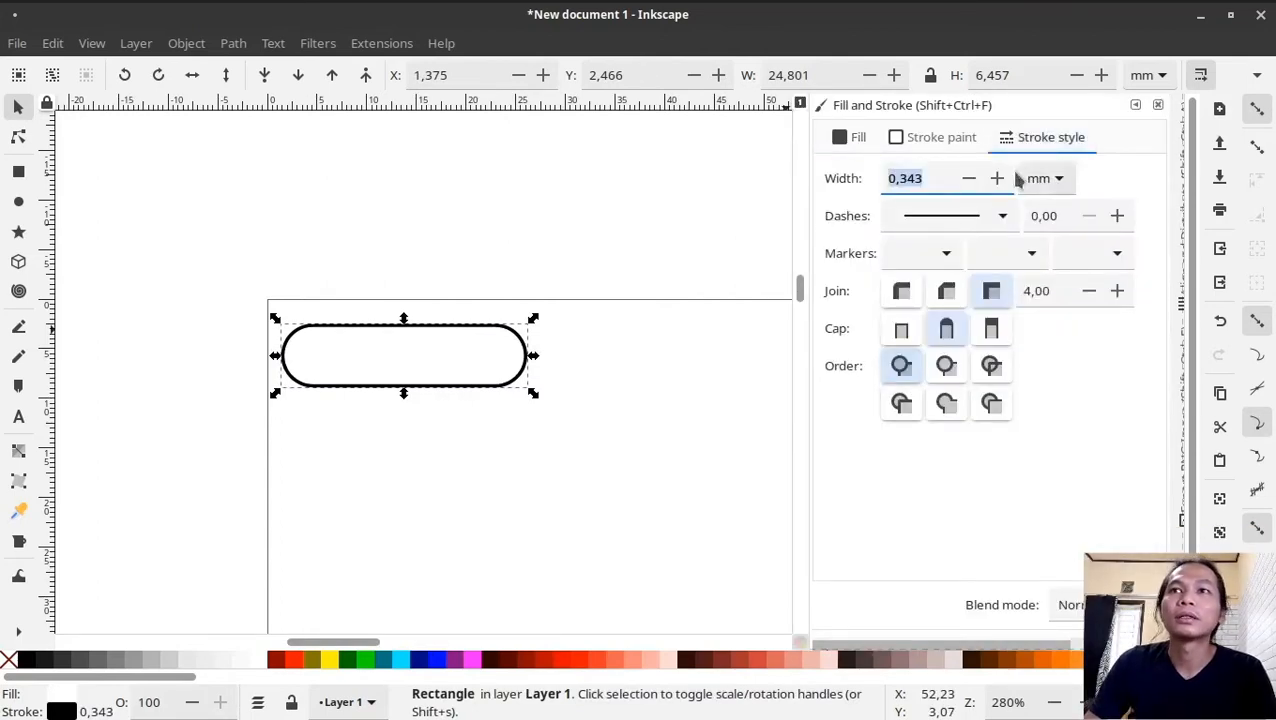
click(996, 178)
click(996, 178)
click(996, 178)
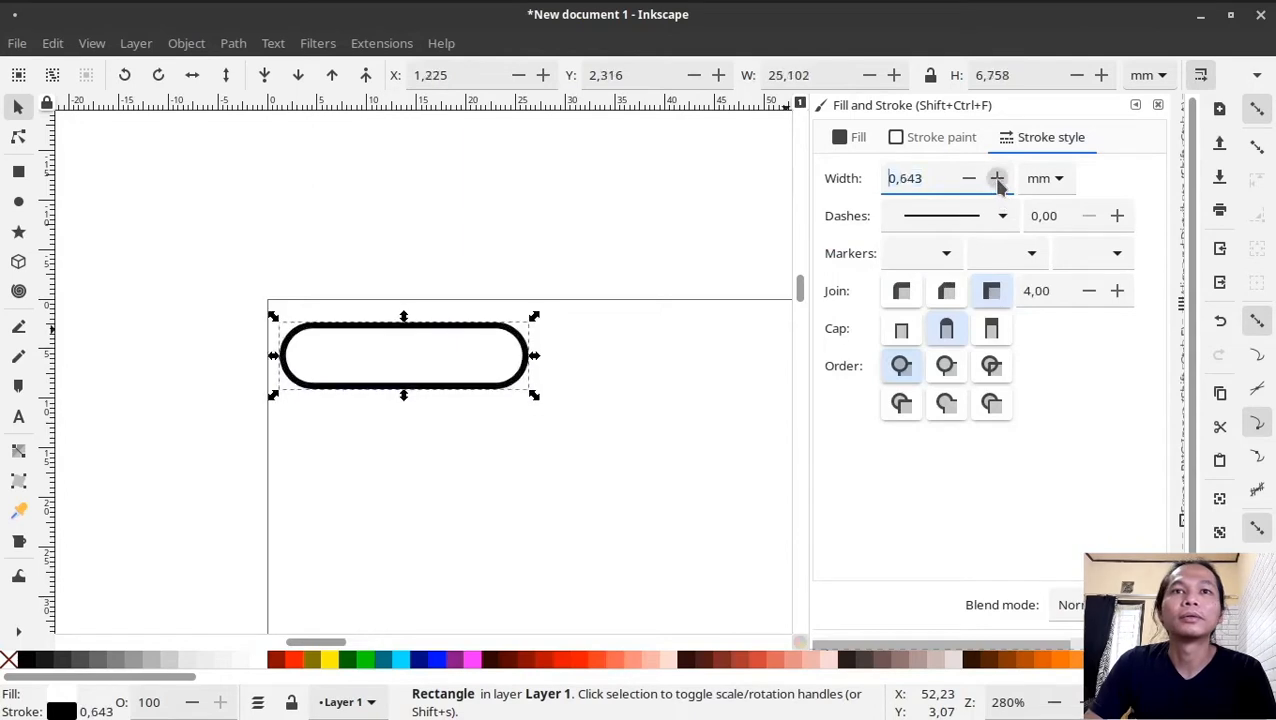
click(996, 178)
click(996, 178)
click(996, 178)
click(996, 178)
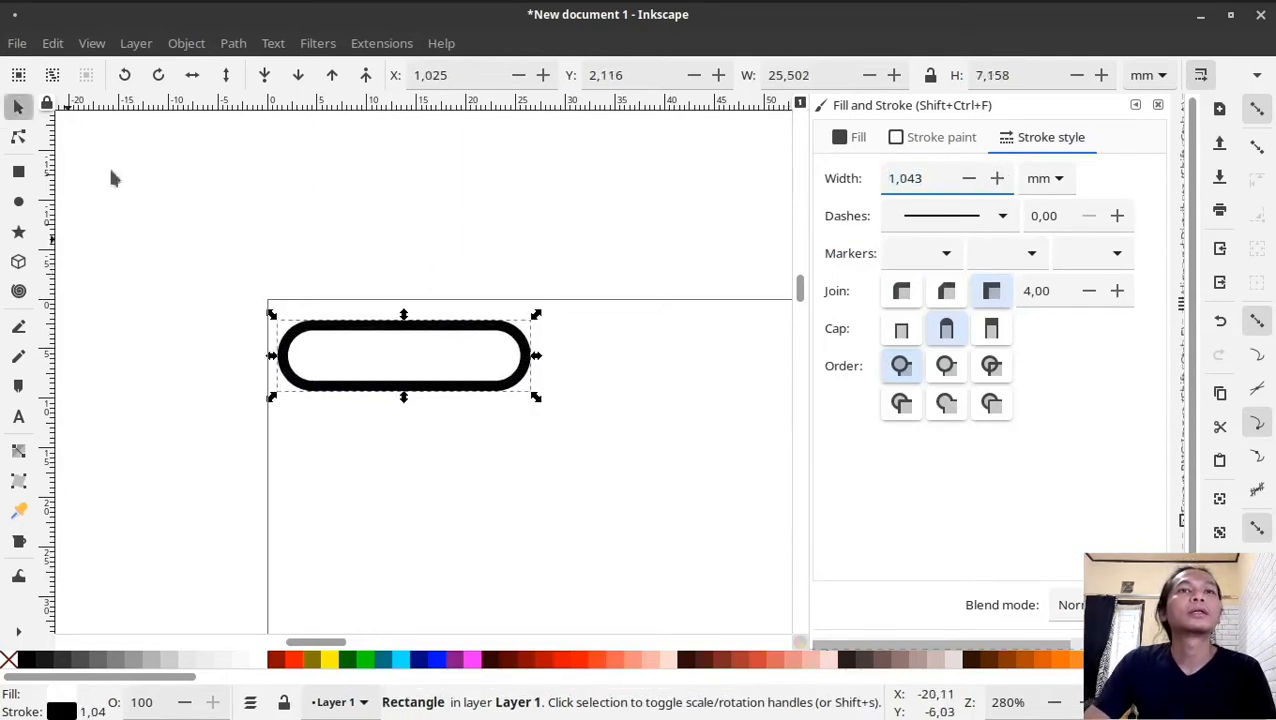
Step: Convert the rounded rectangle's stroke to a path and select the outline path inside its group
click(19, 138)
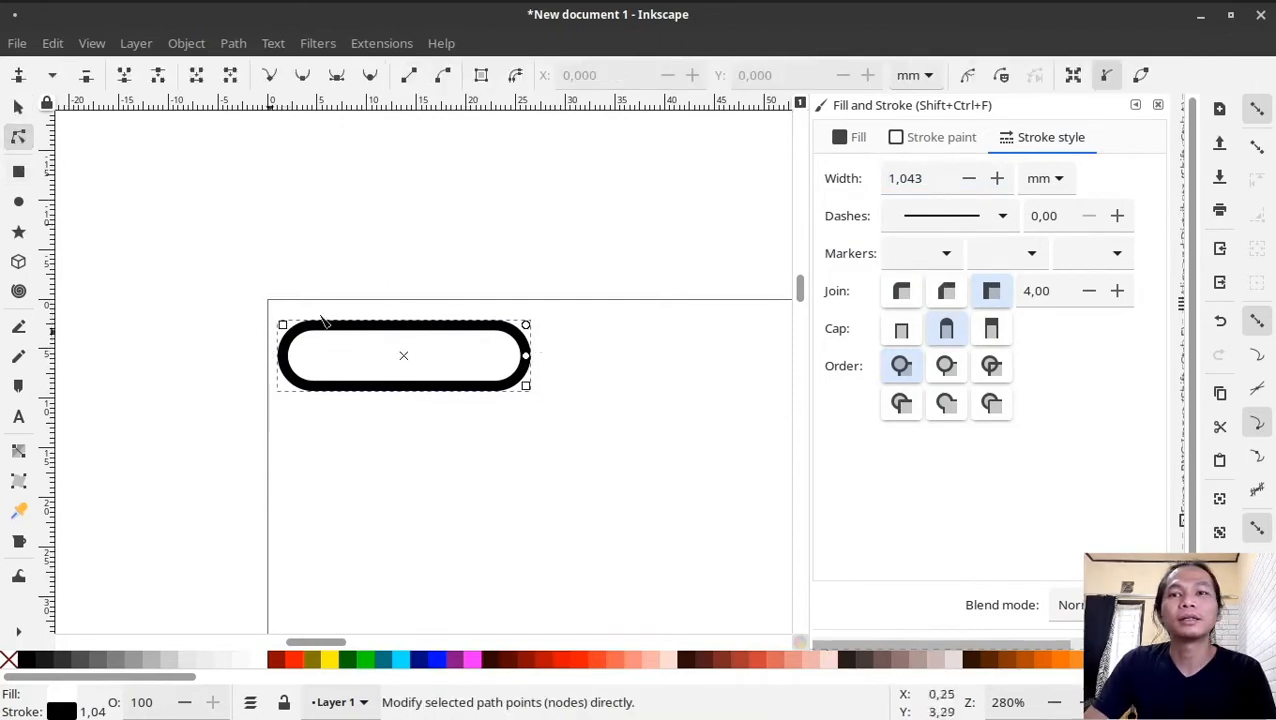
click(514, 77)
key(s)
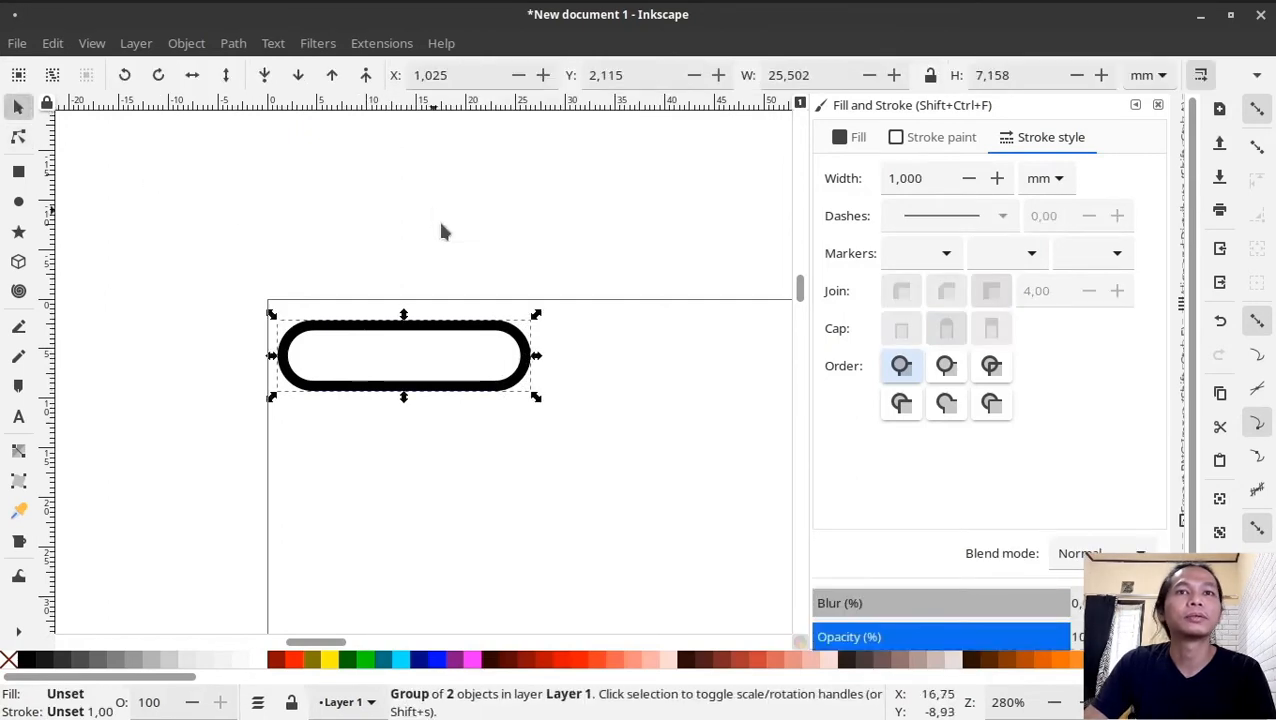
key(Escape)
click(491, 326)
double_click(491, 326)
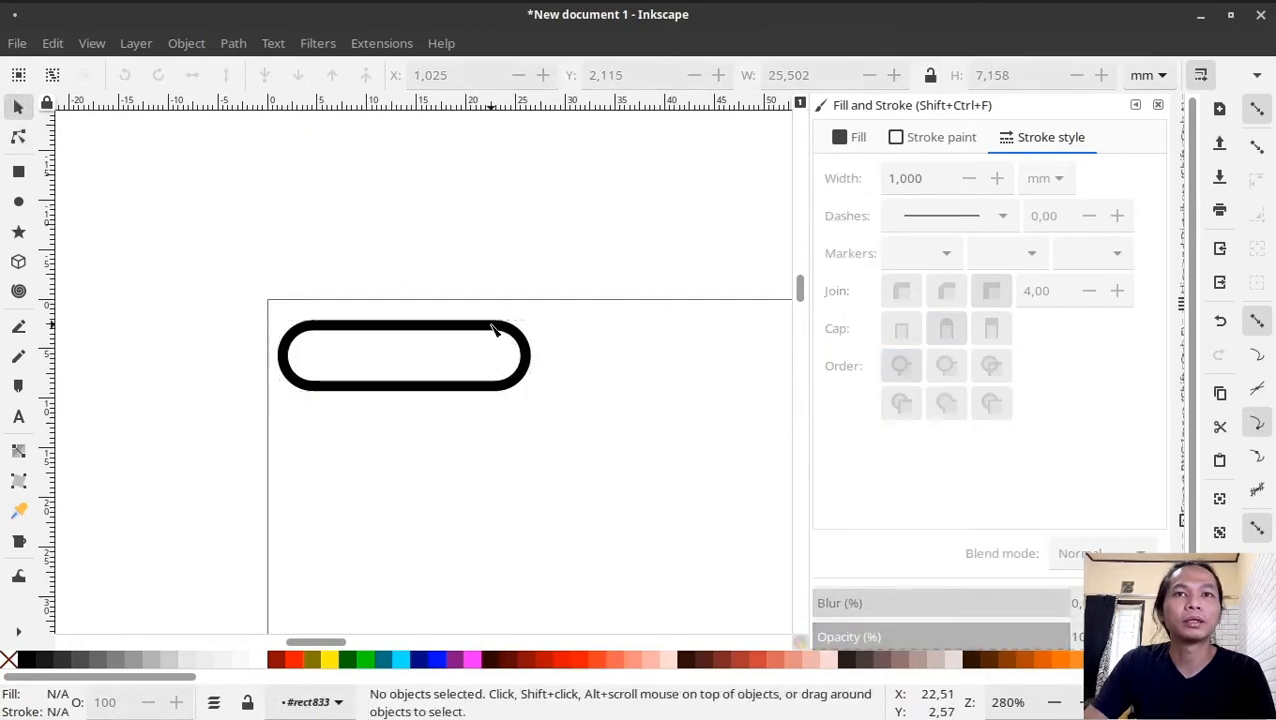
double_click(491, 326)
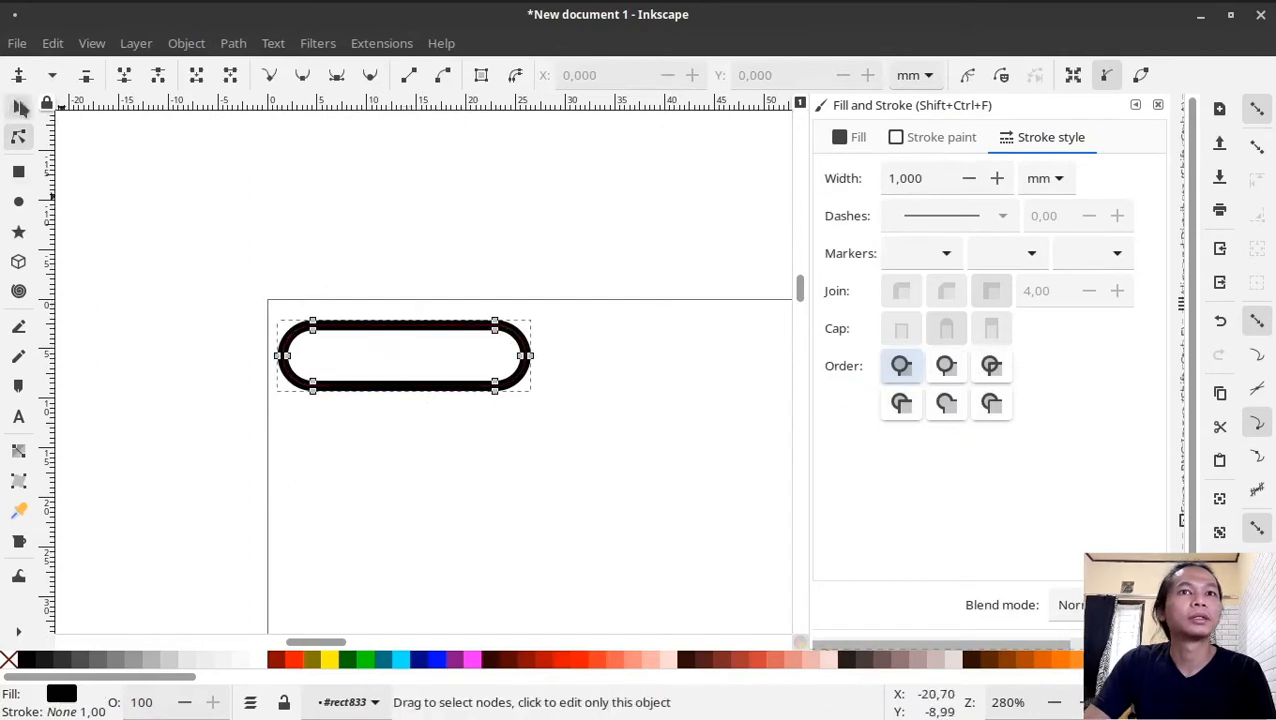
Step: Switch the units to px and resize the outline path to 92 px wide and 30 px high
click(18, 106)
drag(1042, 71, 928, 81)
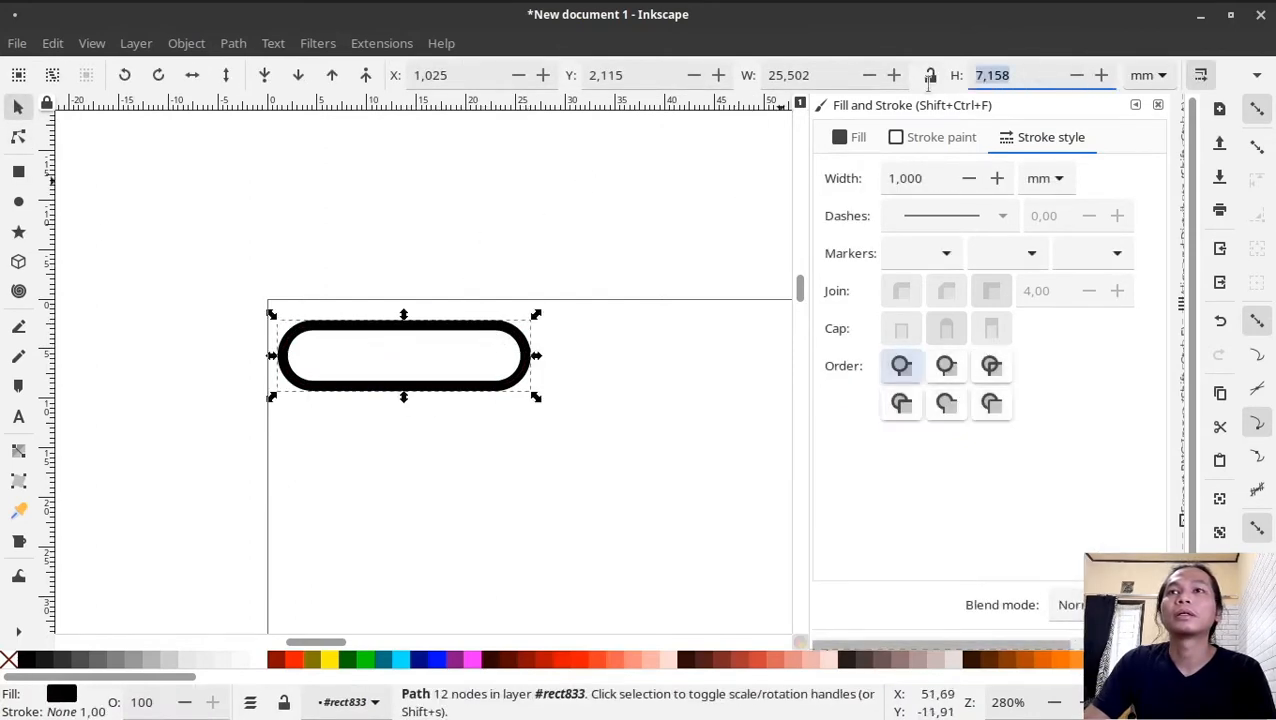
click(1148, 75)
click(1150, 116)
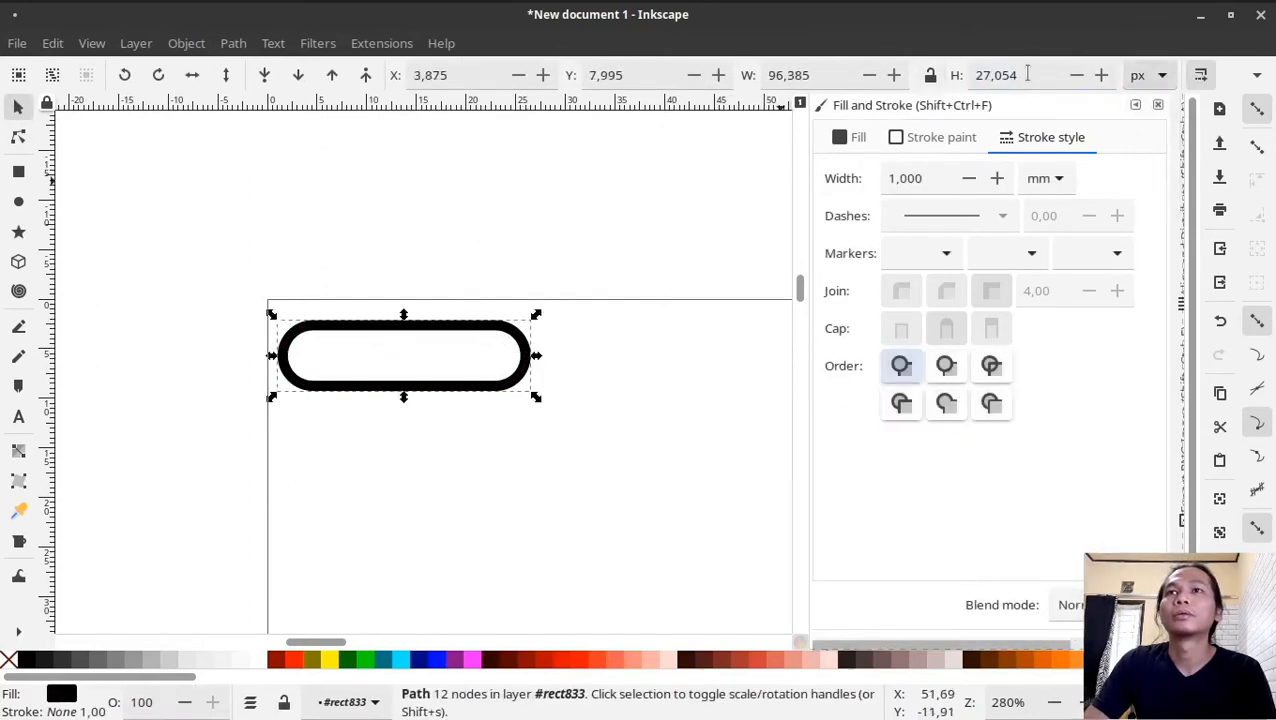
drag(1027, 74, 682, 70)
key(Return)
text(90)
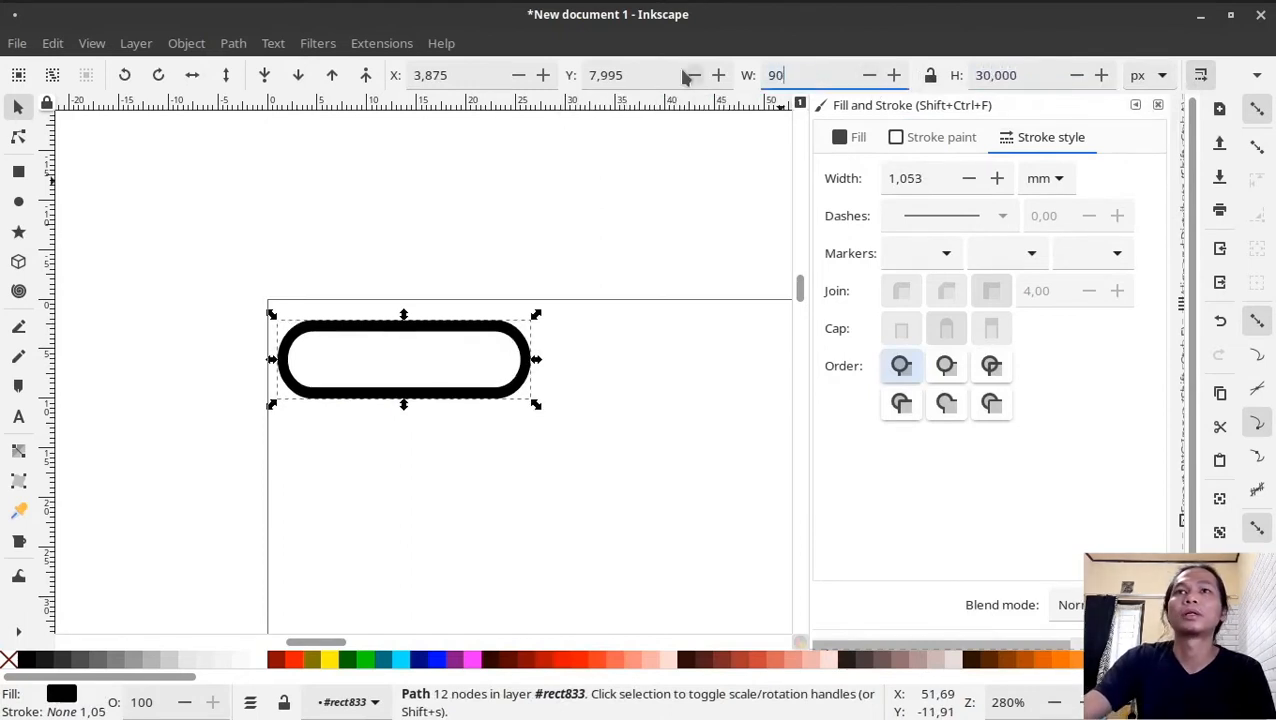
key(Return)
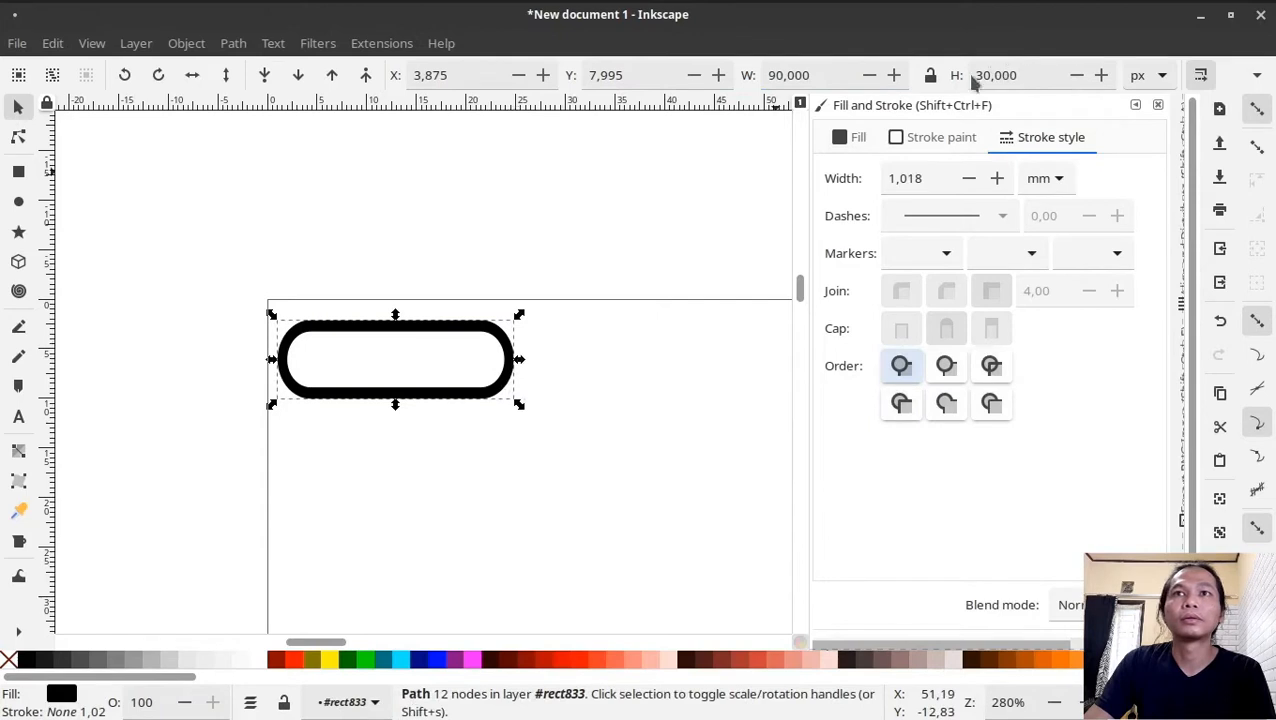
drag(785, 75, 640, 76)
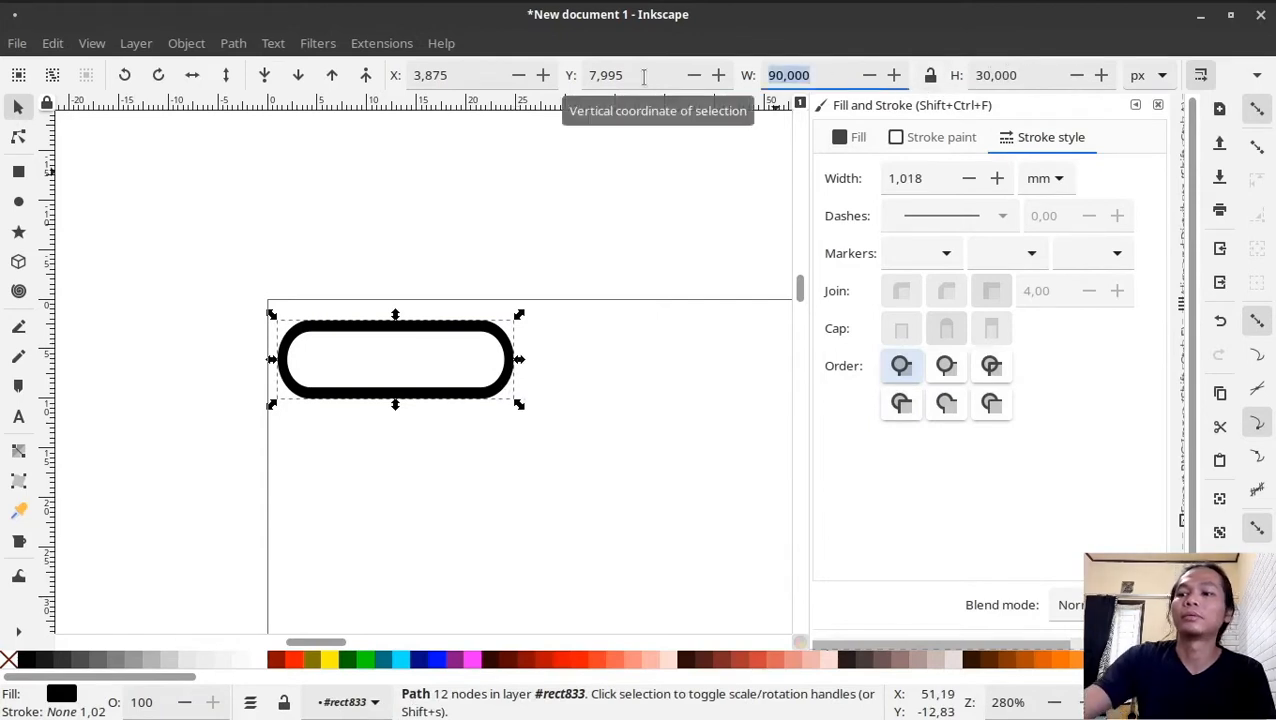
text(92)
key(Return)
key(Escape)
click(425, 332)
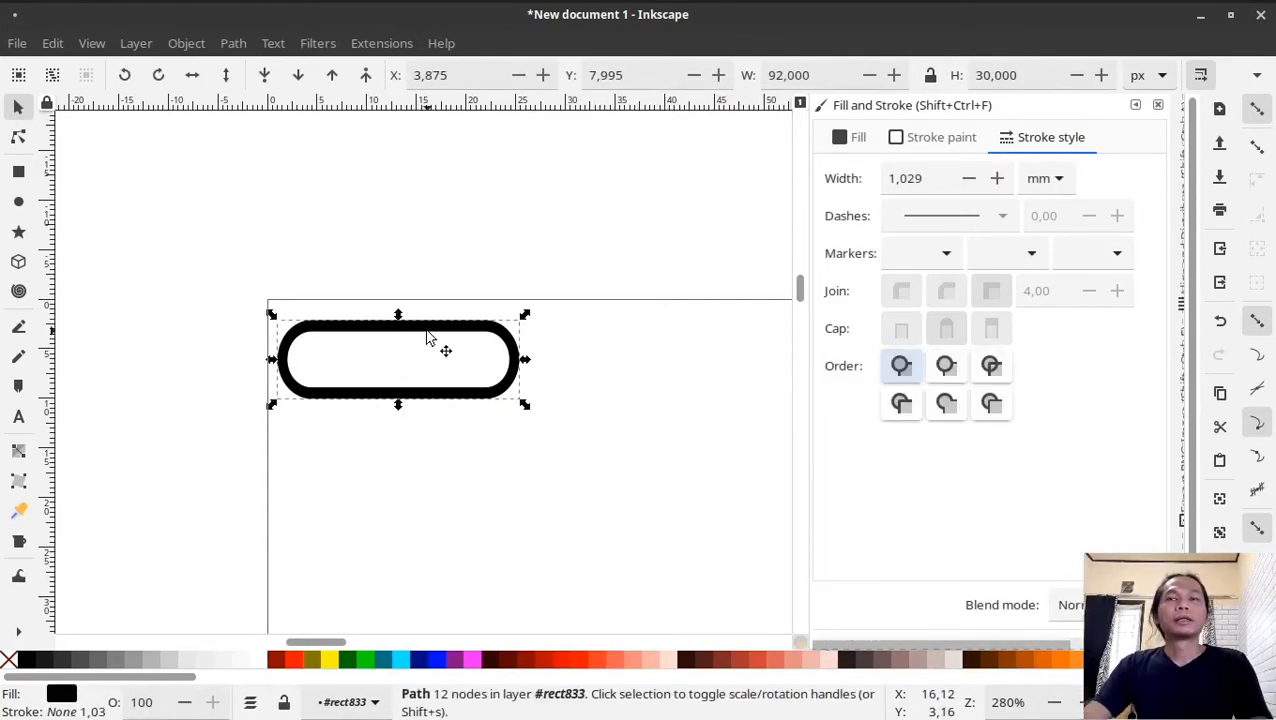
Step: Draw a magenta rounded rectangle without a stroke above the outline and set its width to 46 px
key(Escape)
click(18, 172)
drag(346, 170, 520, 300)
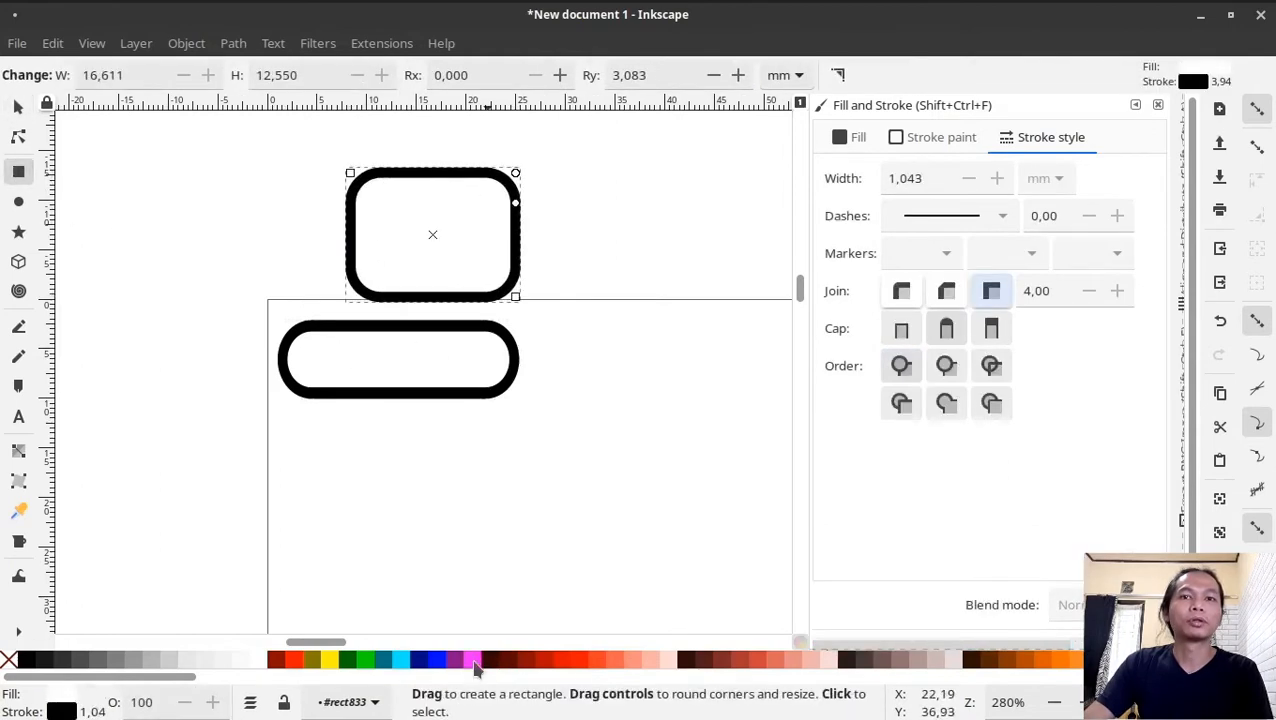
click(472, 660)
click(817, 75)
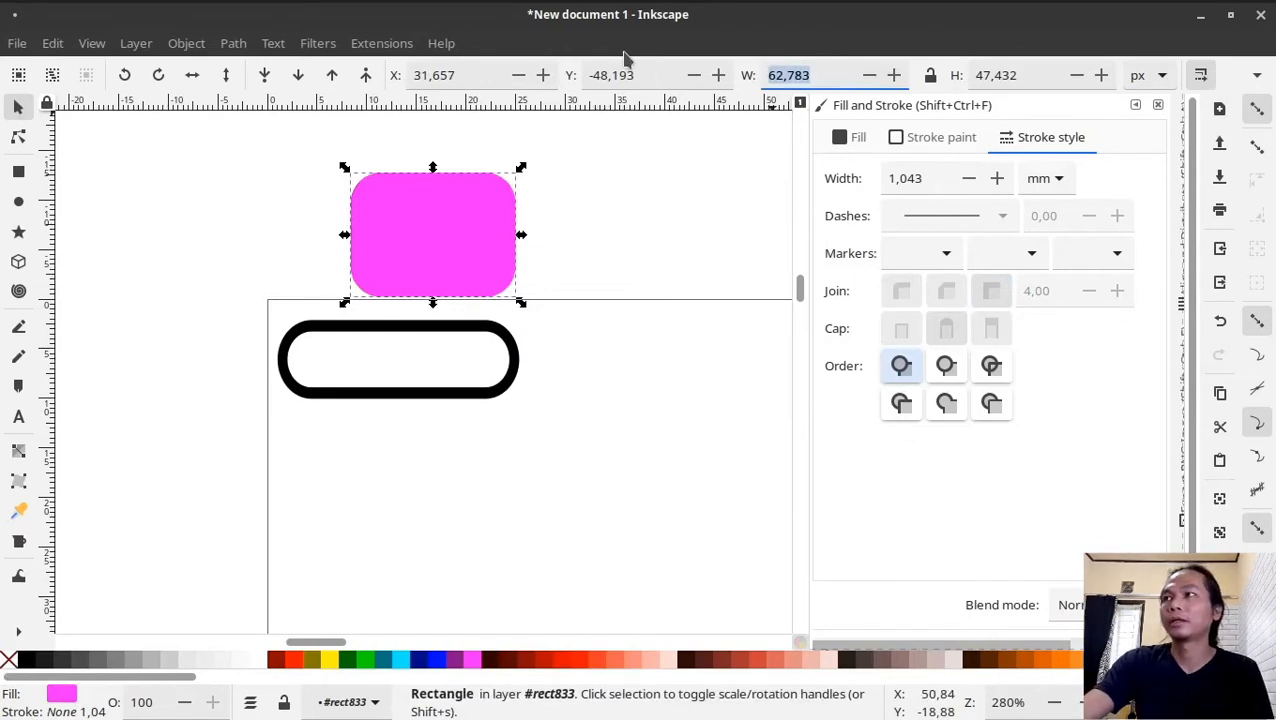
text(46)
key(Return)
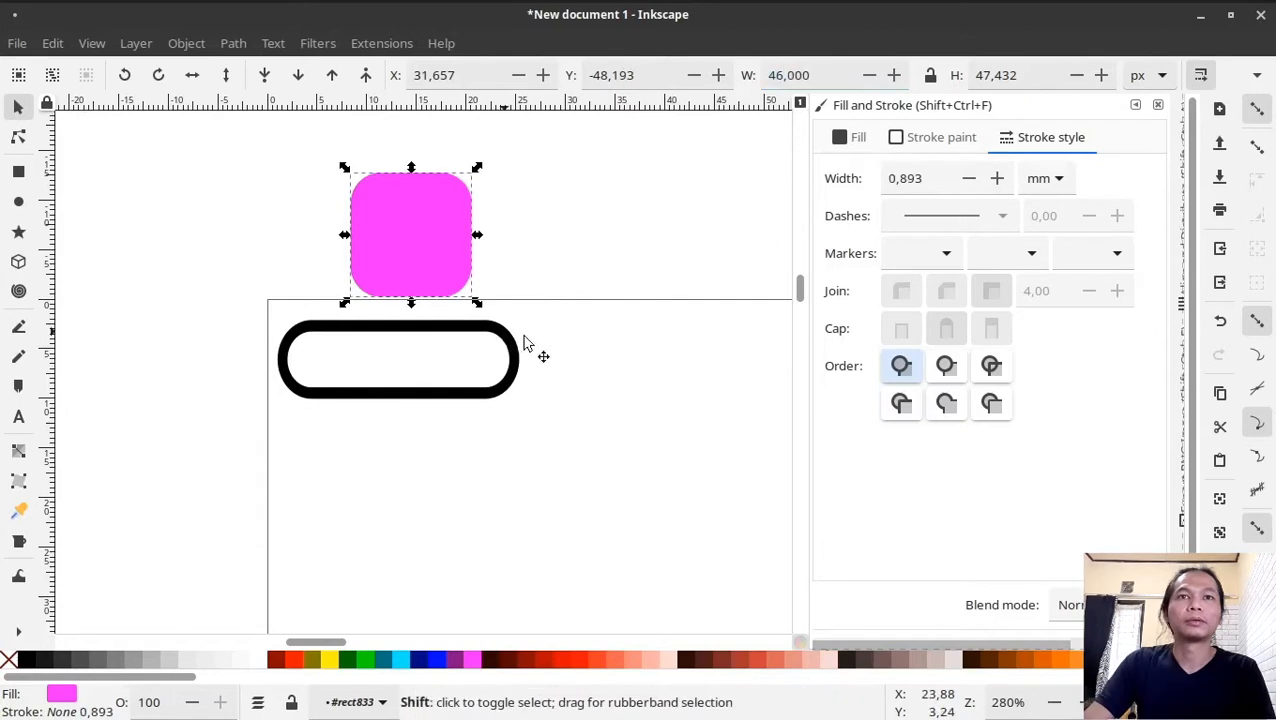
Step: Align the magenta rectangle's left edge and vertical centre to the outline, relative to the last selected object
shift+click(518, 350)
key(shift+ctrl+a)
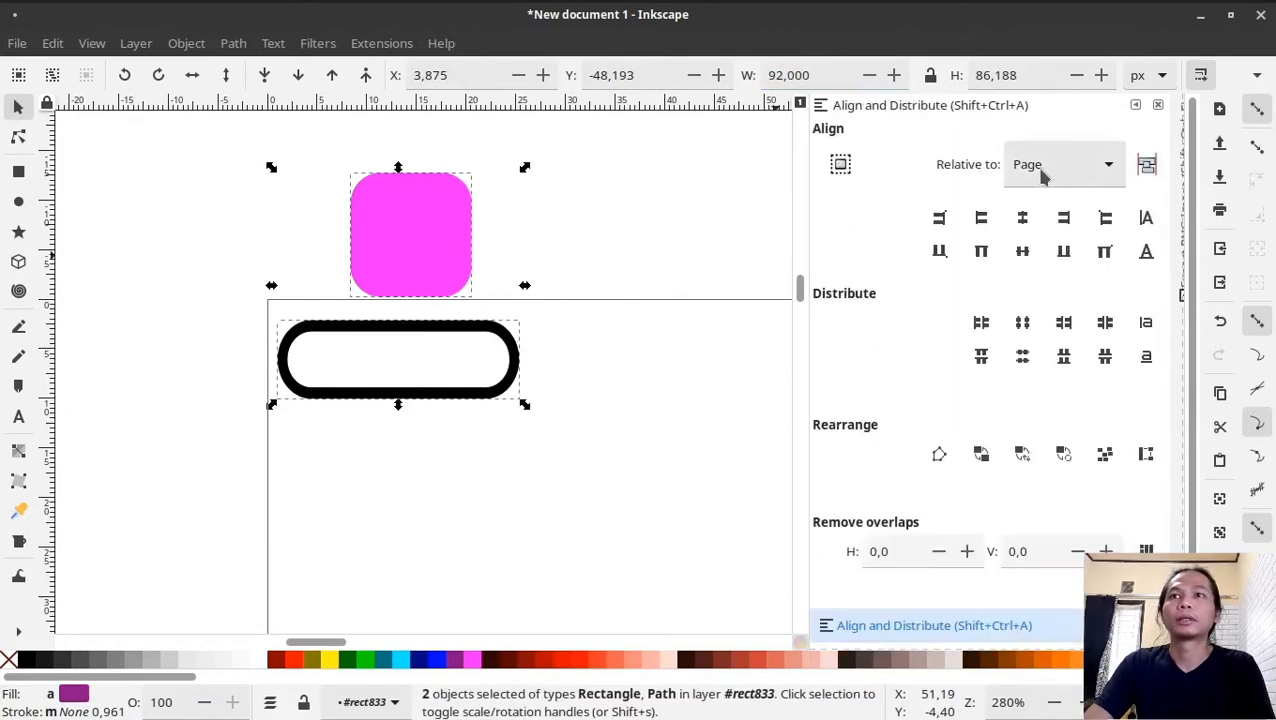
click(1042, 164)
click(1036, 52)
click(981, 217)
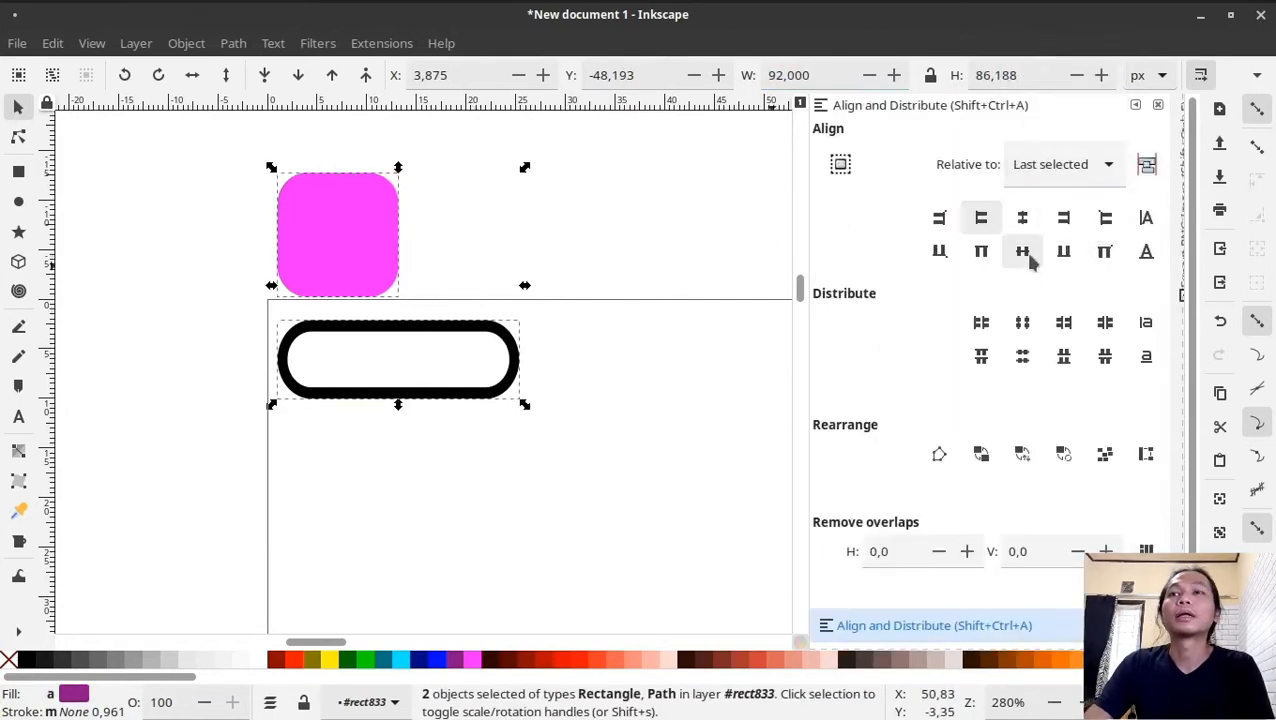
click(1036, 255)
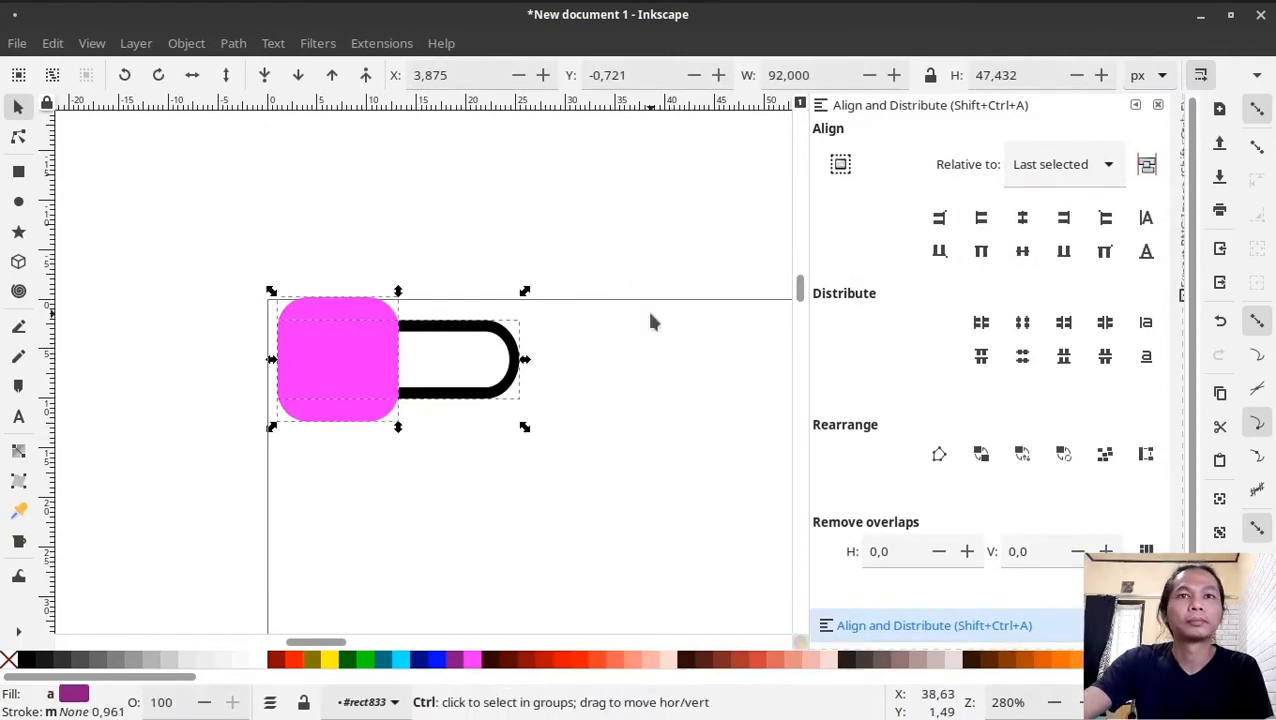
Step: Subtract the magenta rectangle from the outline to cut away its left half, and delete the leftover shapes
key(ctrl+minus)
click(419, 187)
click(508, 330)
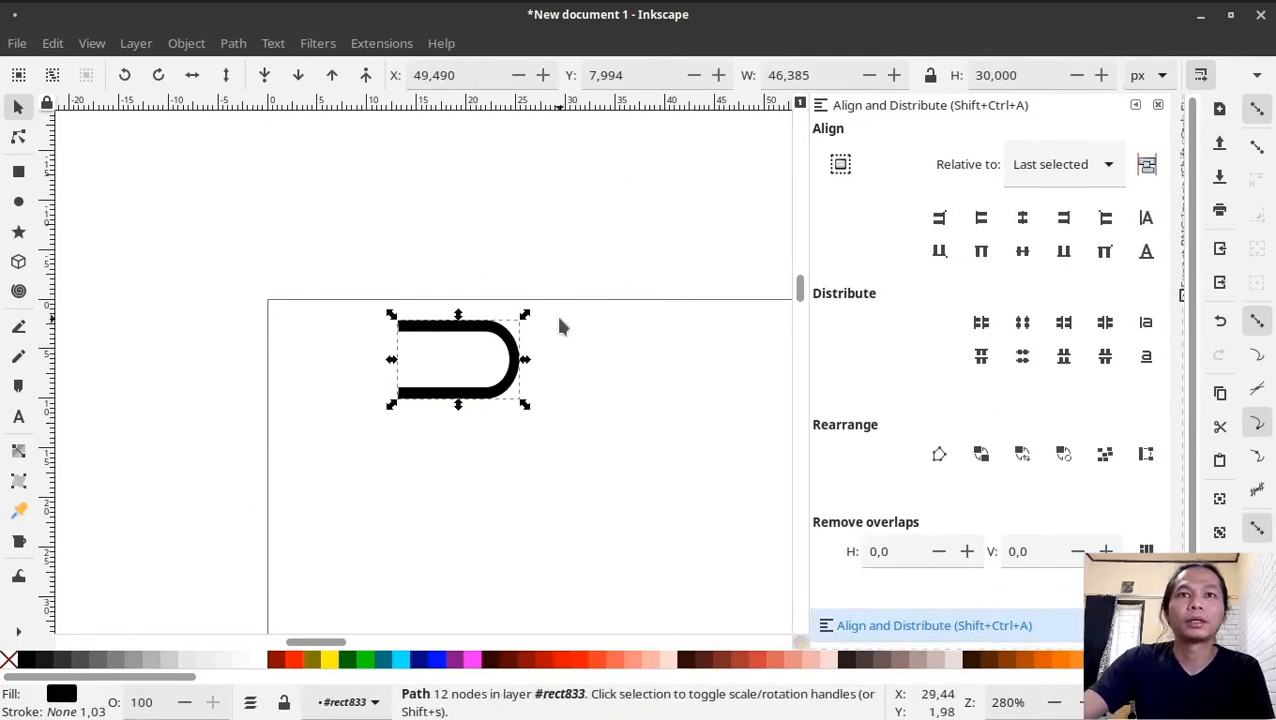
key(plus)
key(minus)
drag(202, 296, 622, 510)
key(Delete)
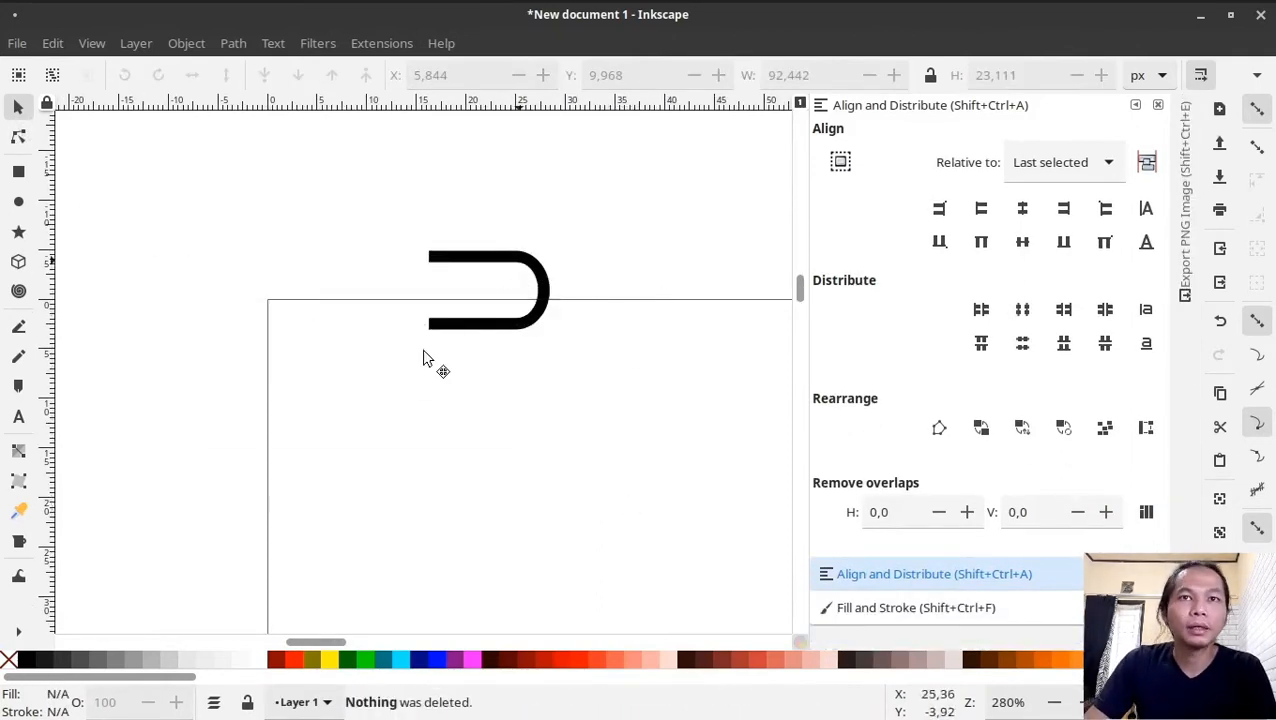
Step: Align the half outline to the page's left and top edges and flip it horizontally
drag(518, 260, 435, 320)
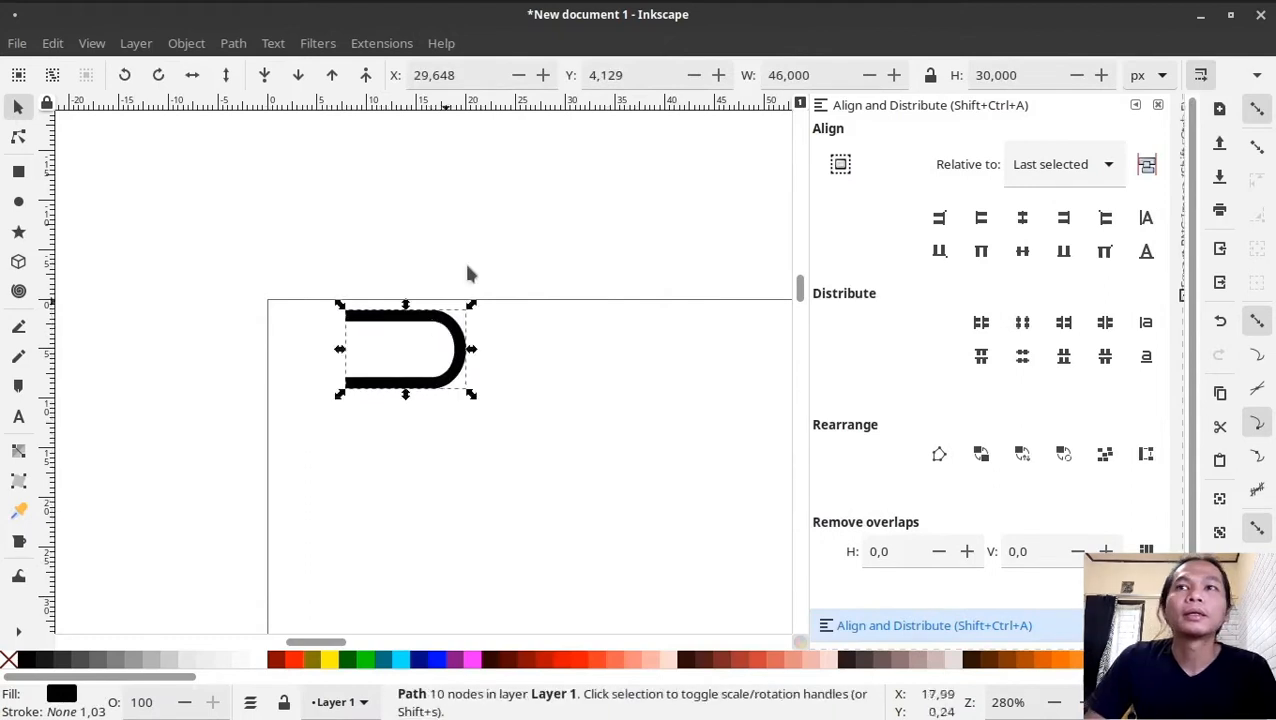
click(487, 207)
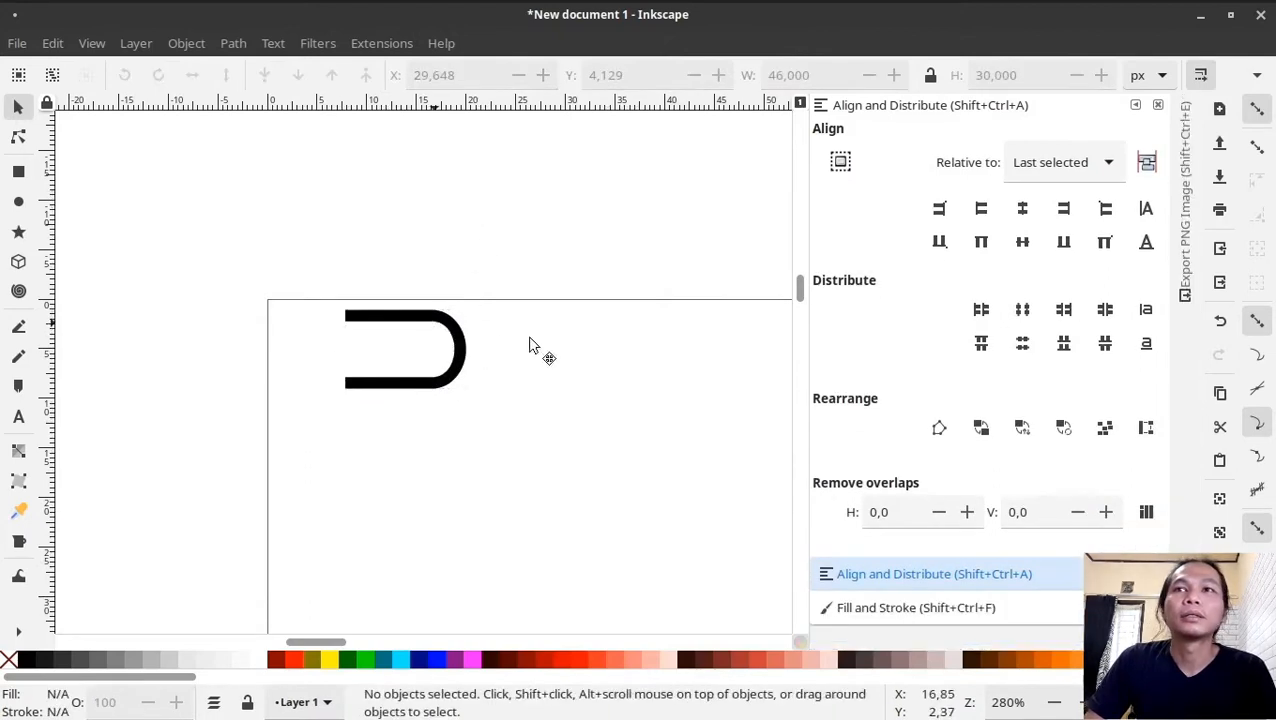
key(ctrl+a)
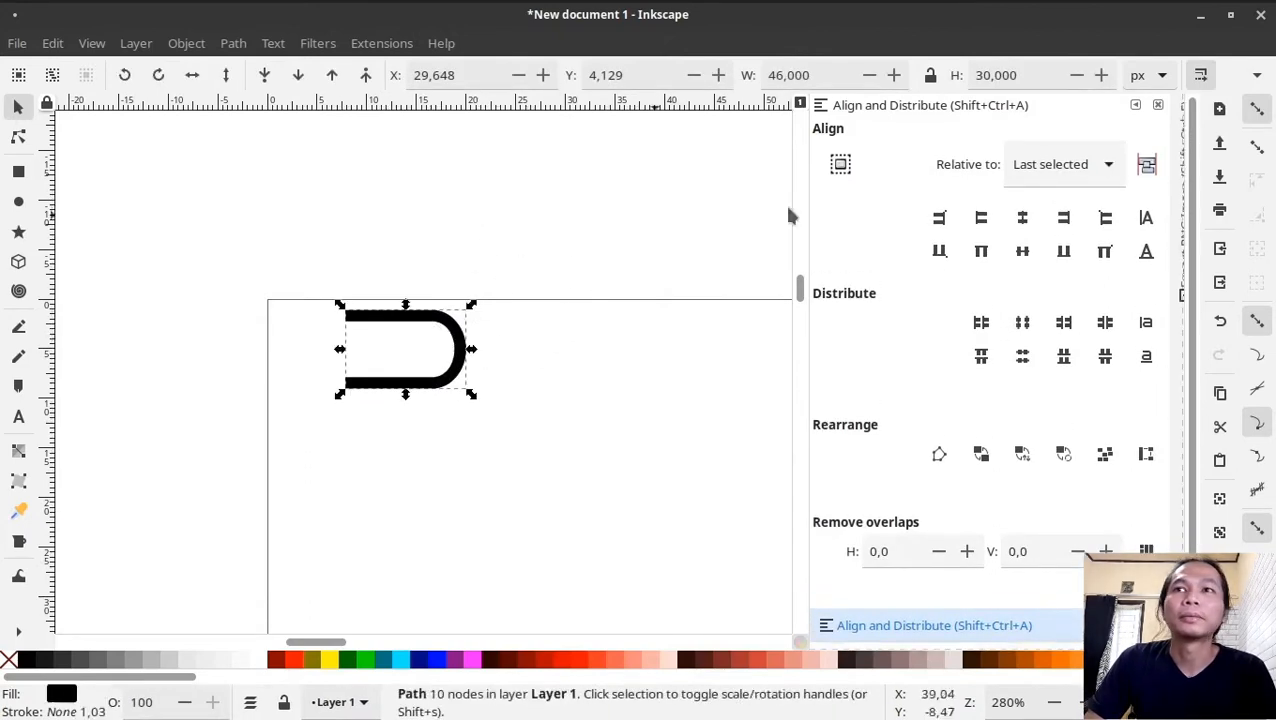
click(1062, 165)
click(1027, 285)
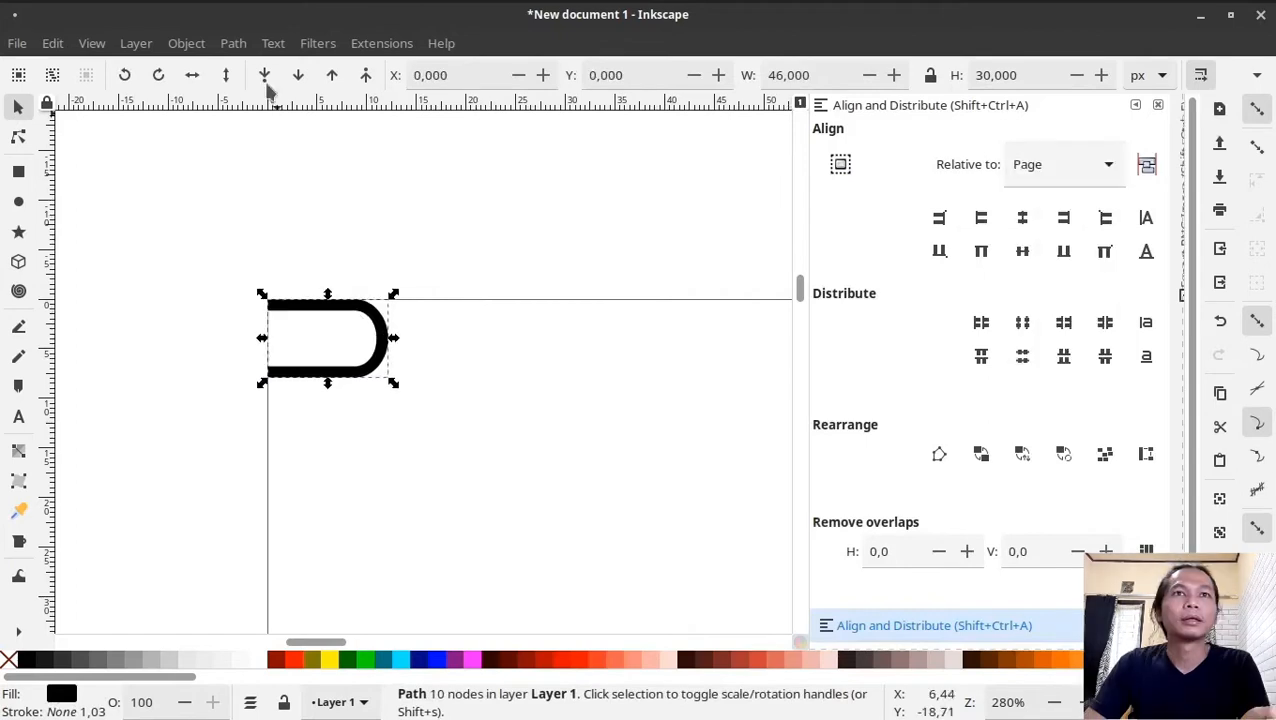
click(192, 75)
Step: Duplicate the half outline and stack the copy directly beneath the original, edge to edge
click(375, 312)
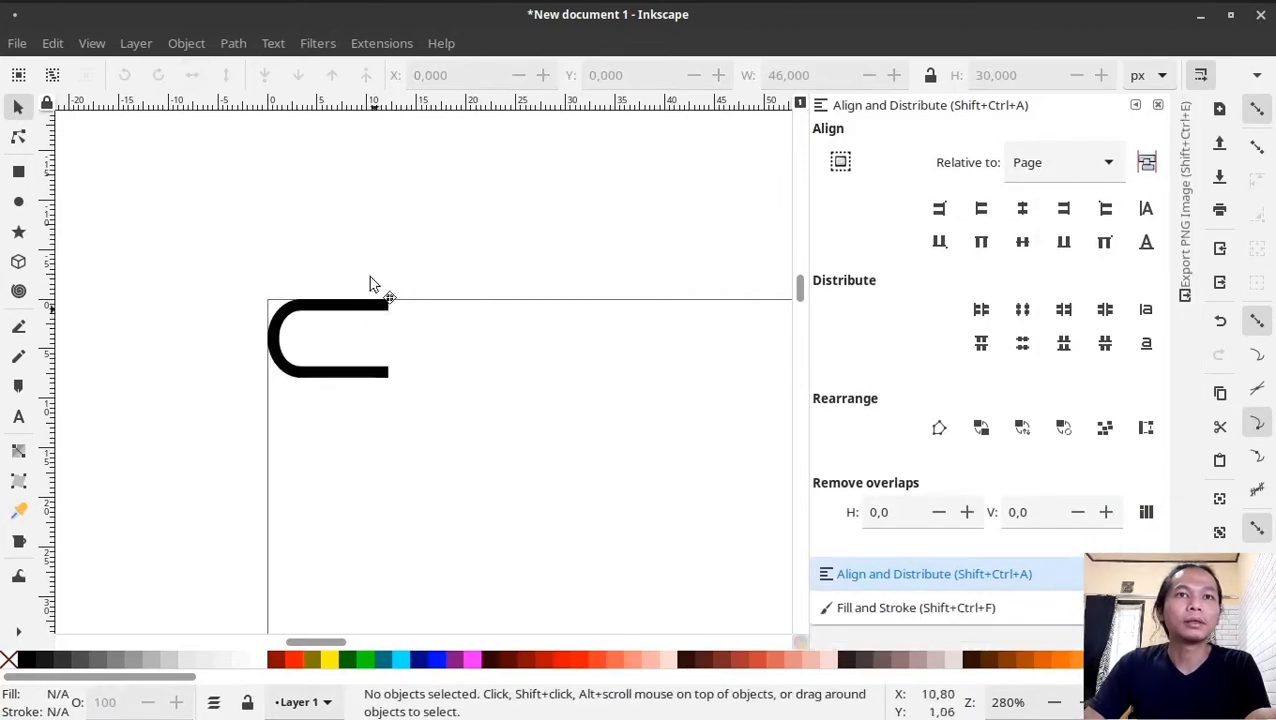
click(364, 308)
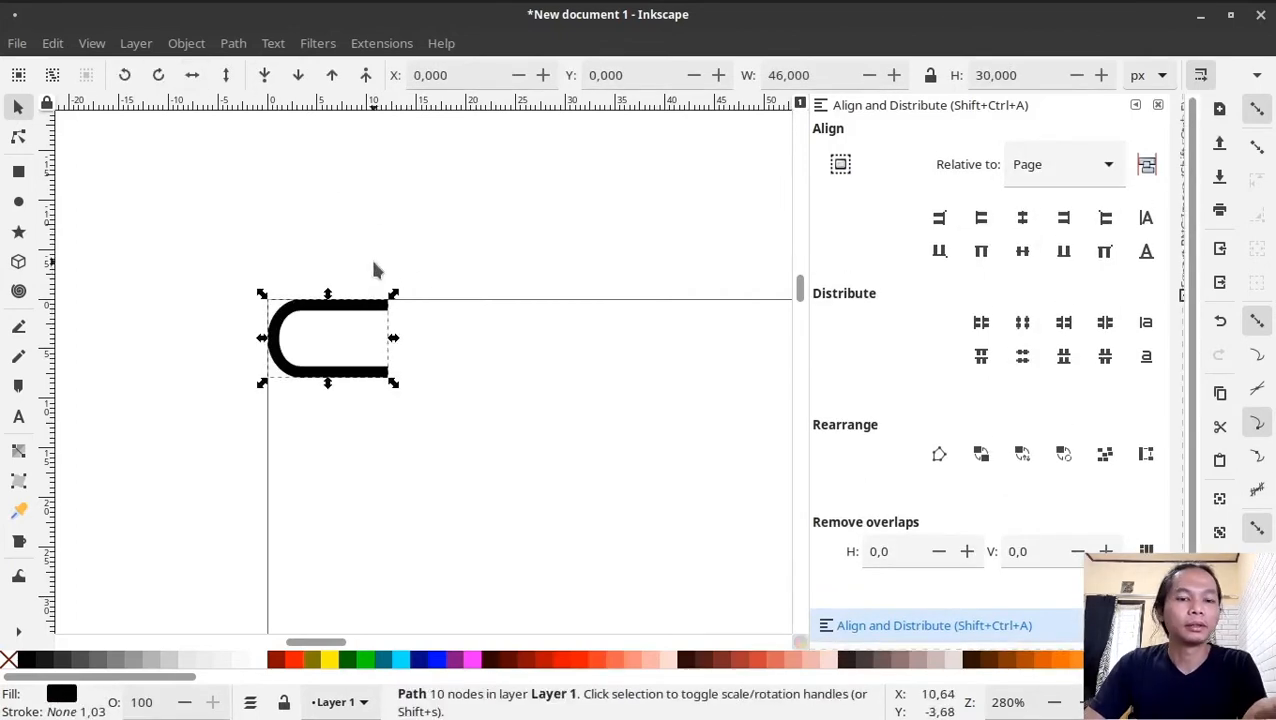
shift+click(373, 322)
click(1104, 252)
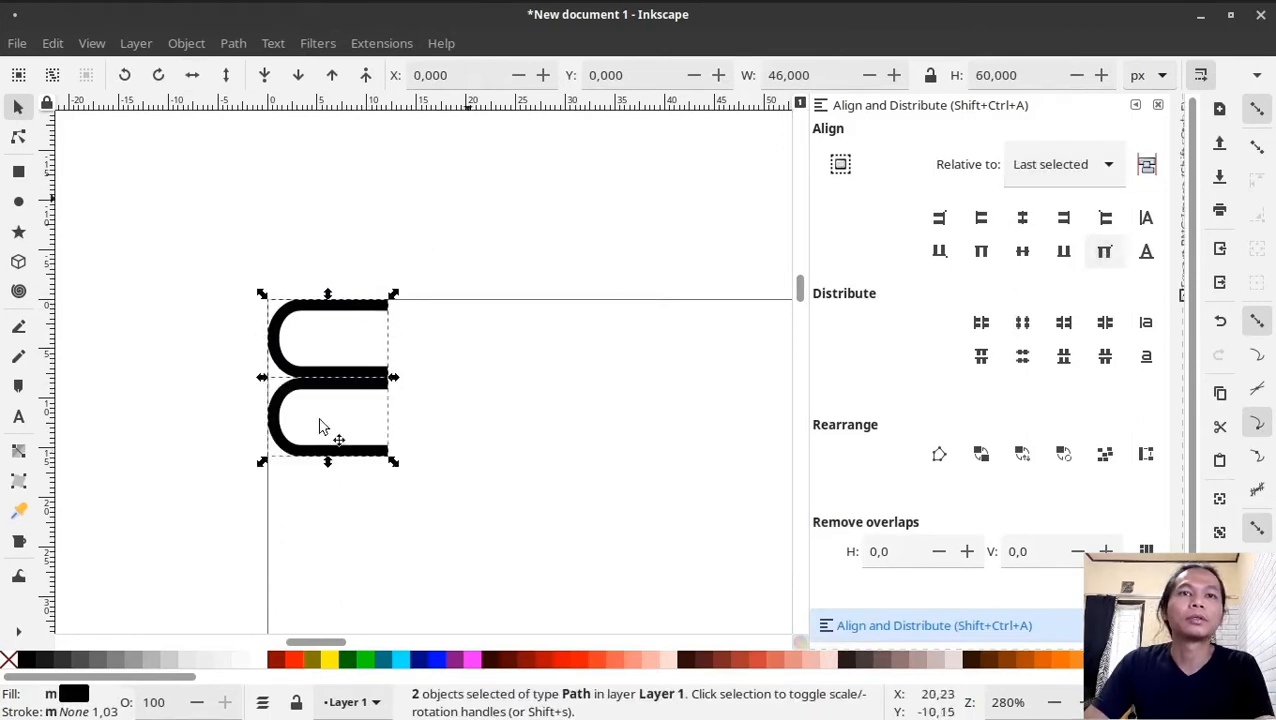
Step: Flip the lower copy horizontally, overlap it with the upper one to a total height of 58 px, and group both
click(222, 393)
click(274, 425)
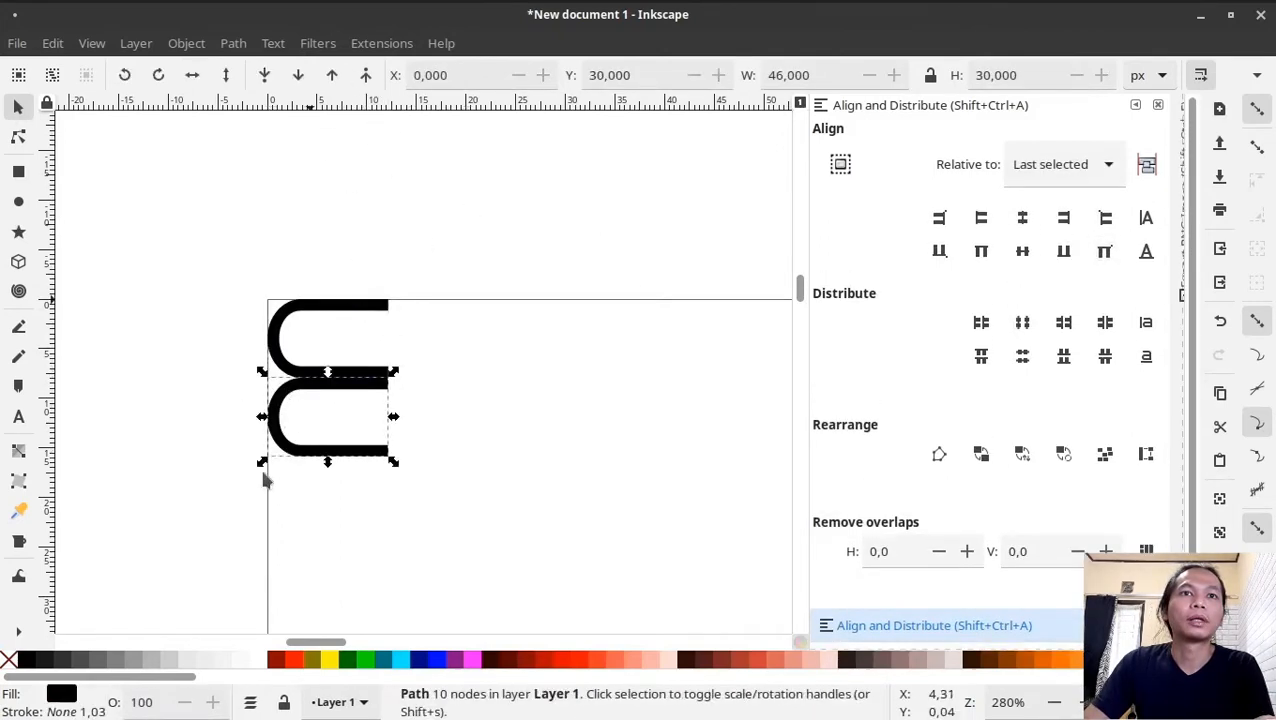
click(193, 76)
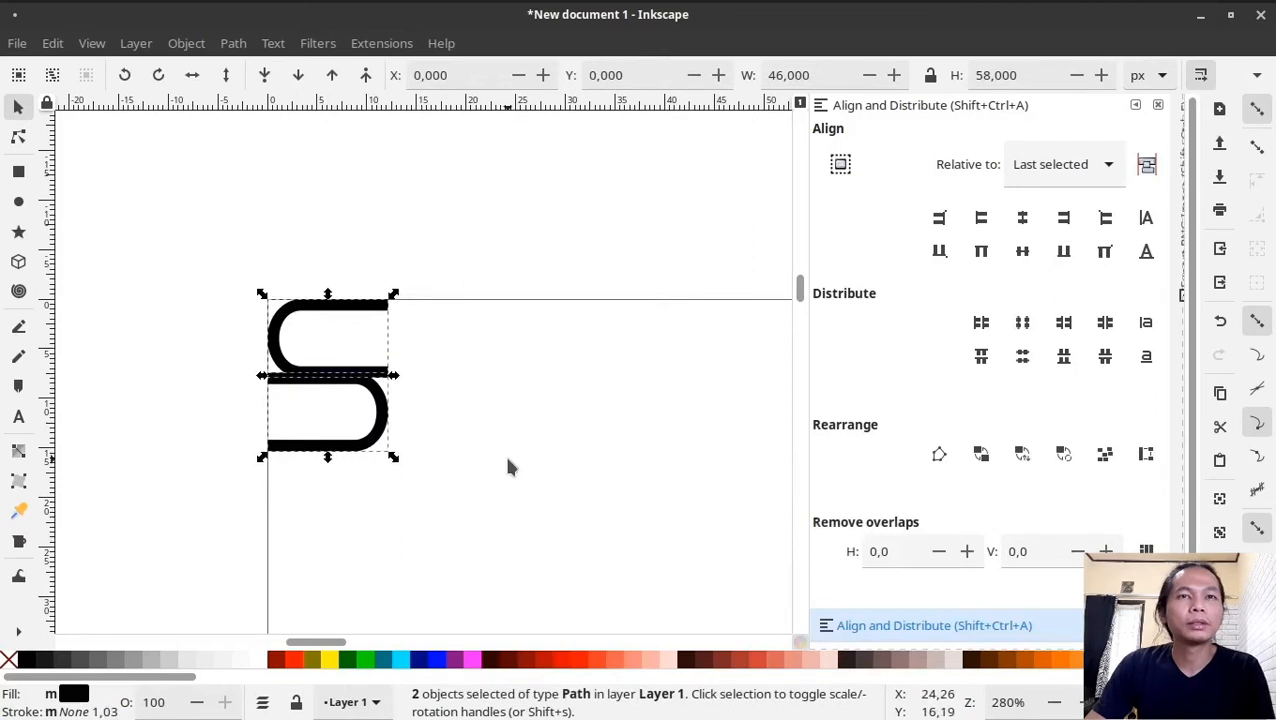
key(ctrl+g)
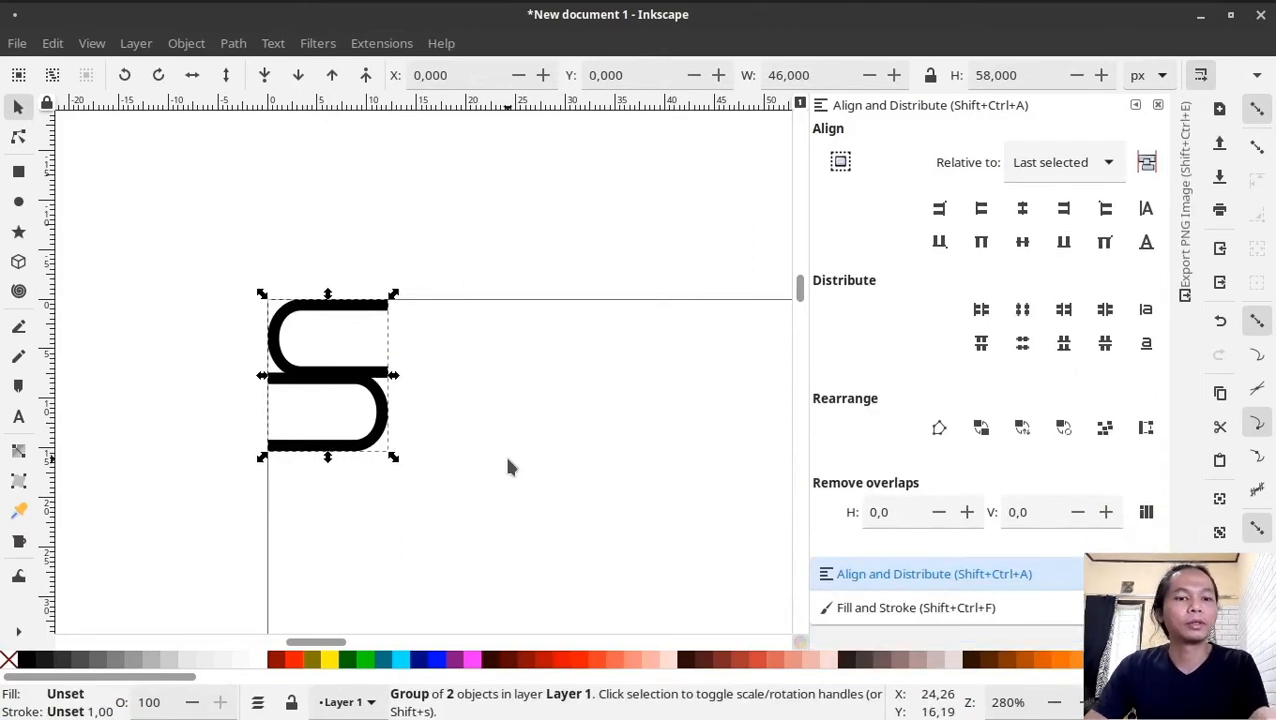
Step: Flip the group horizontally, set its copy edge to edge beside it, and overlap the two to a total width of 90 px
click(193, 76)
click(524, 515)
drag(199, 231, 528, 516)
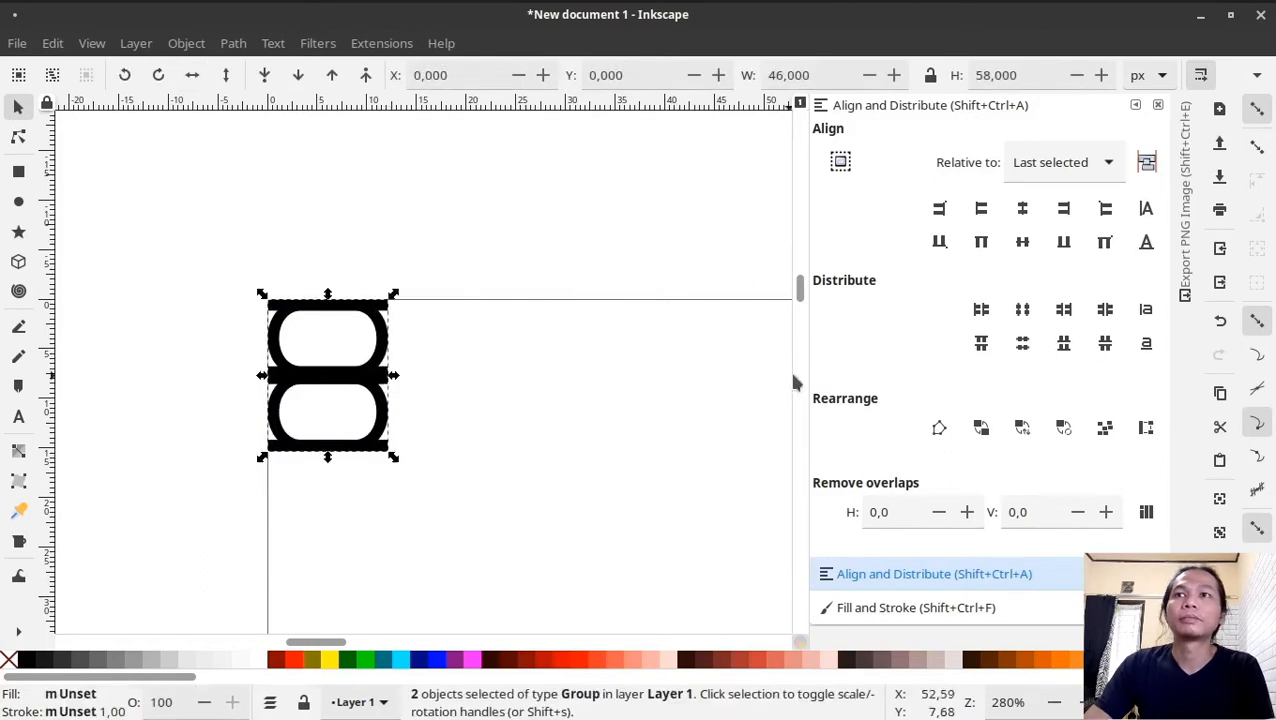
click(1105, 208)
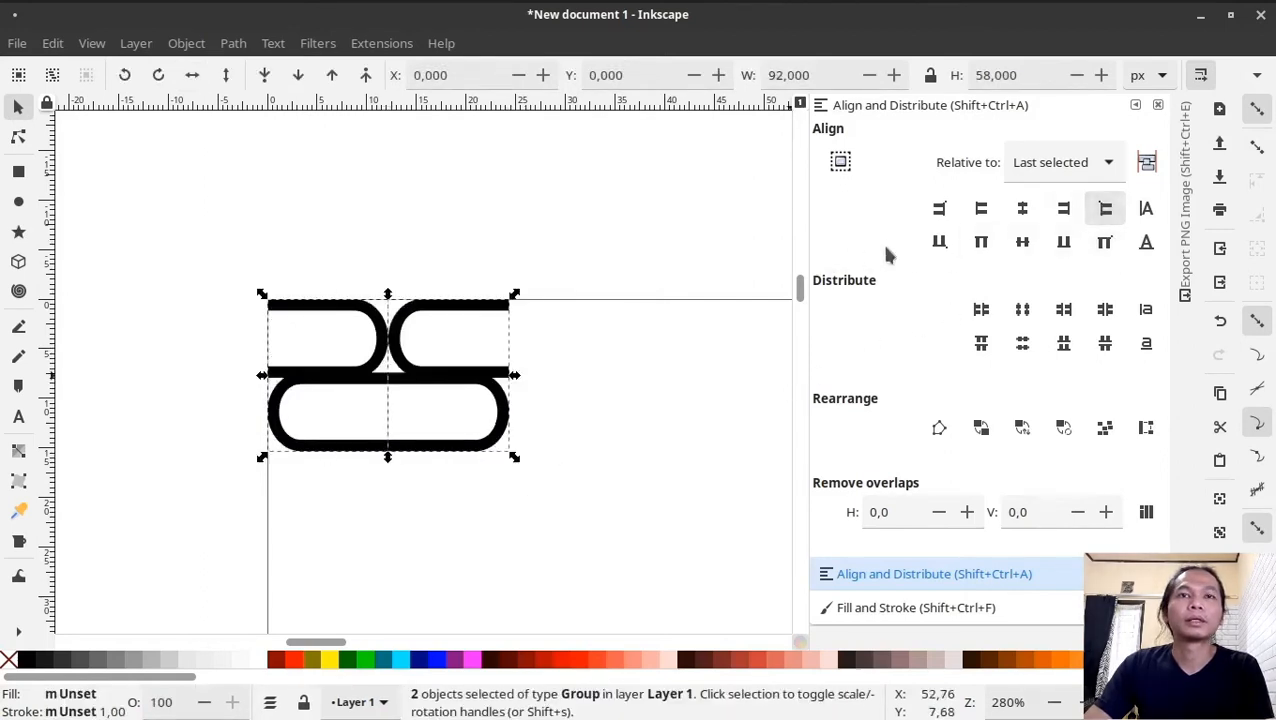
click(520, 218)
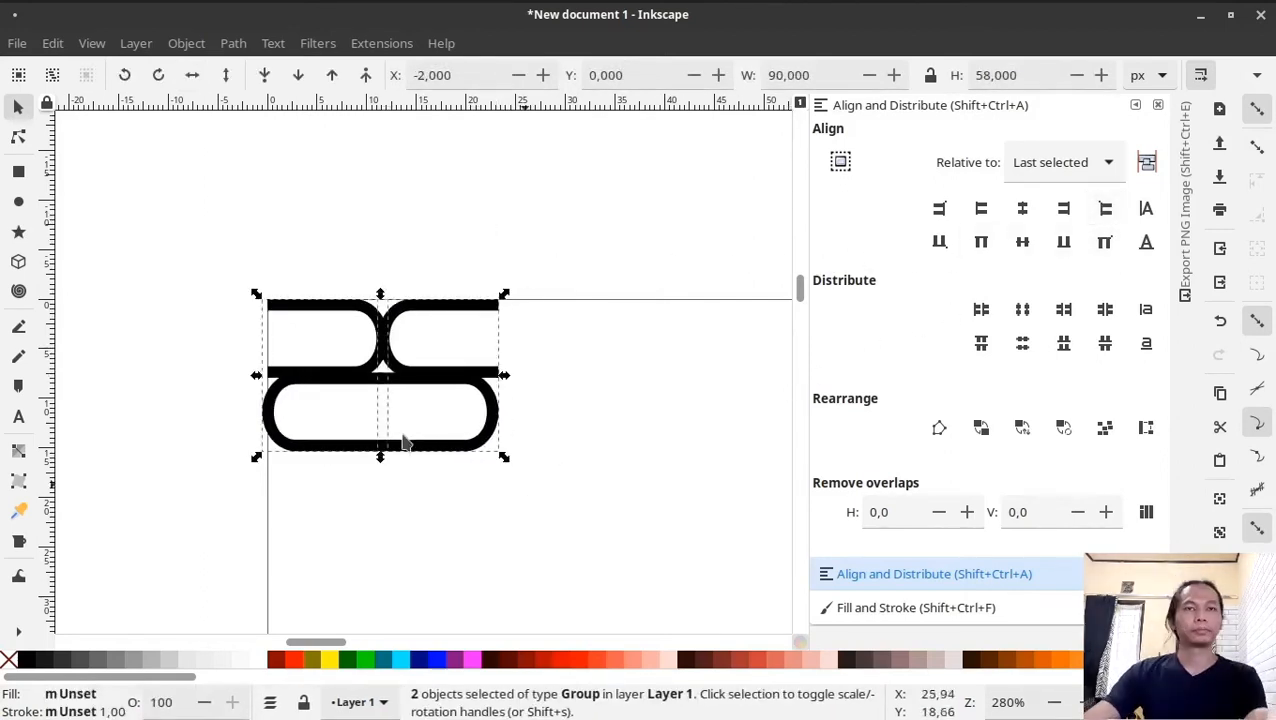
key(ctrl)
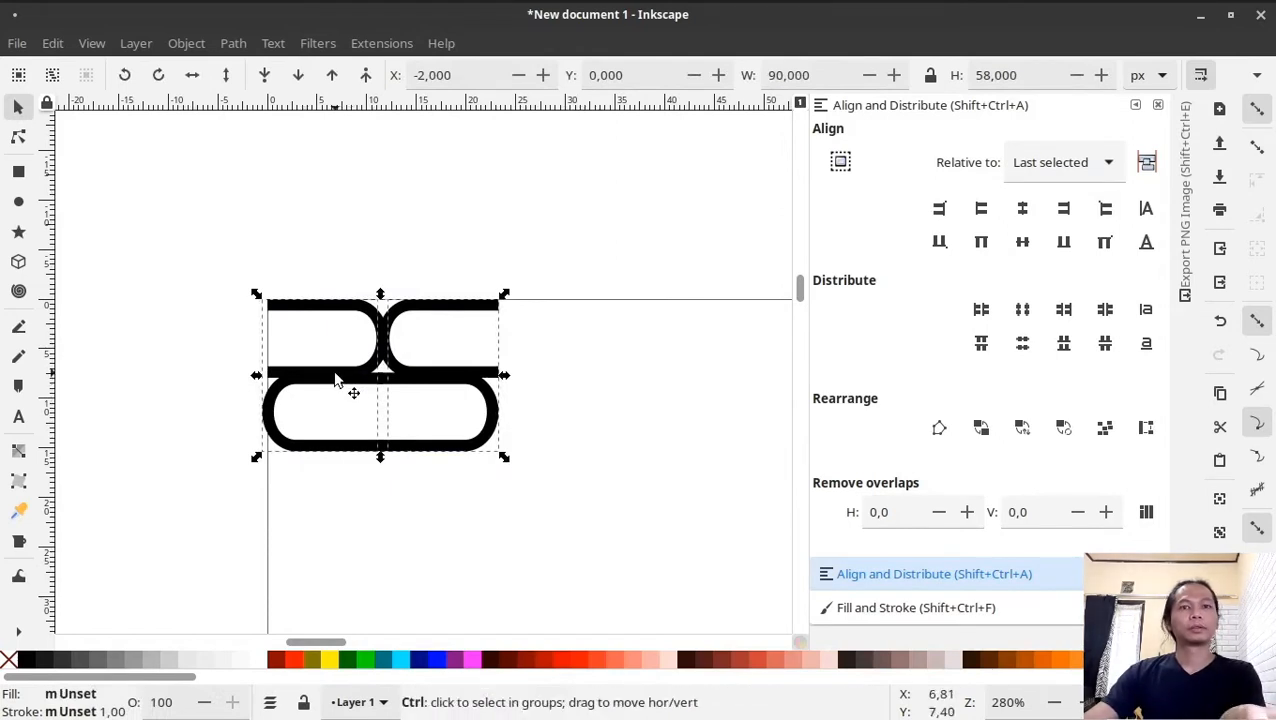
Step: Duplicate the pair of groups and place the copy to its right at X 84 px with the curves overlapping
key(ctrl+d)
drag(318, 384, 537, 385)
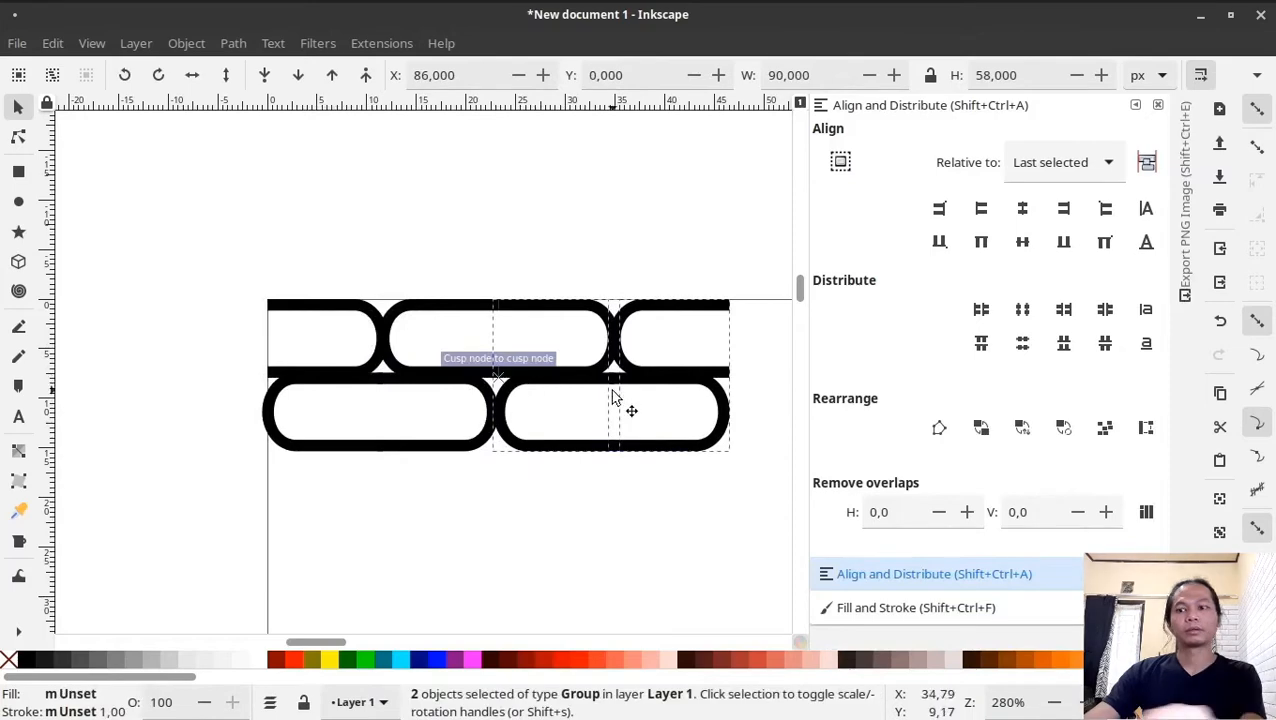
key(Left)
click(507, 213)
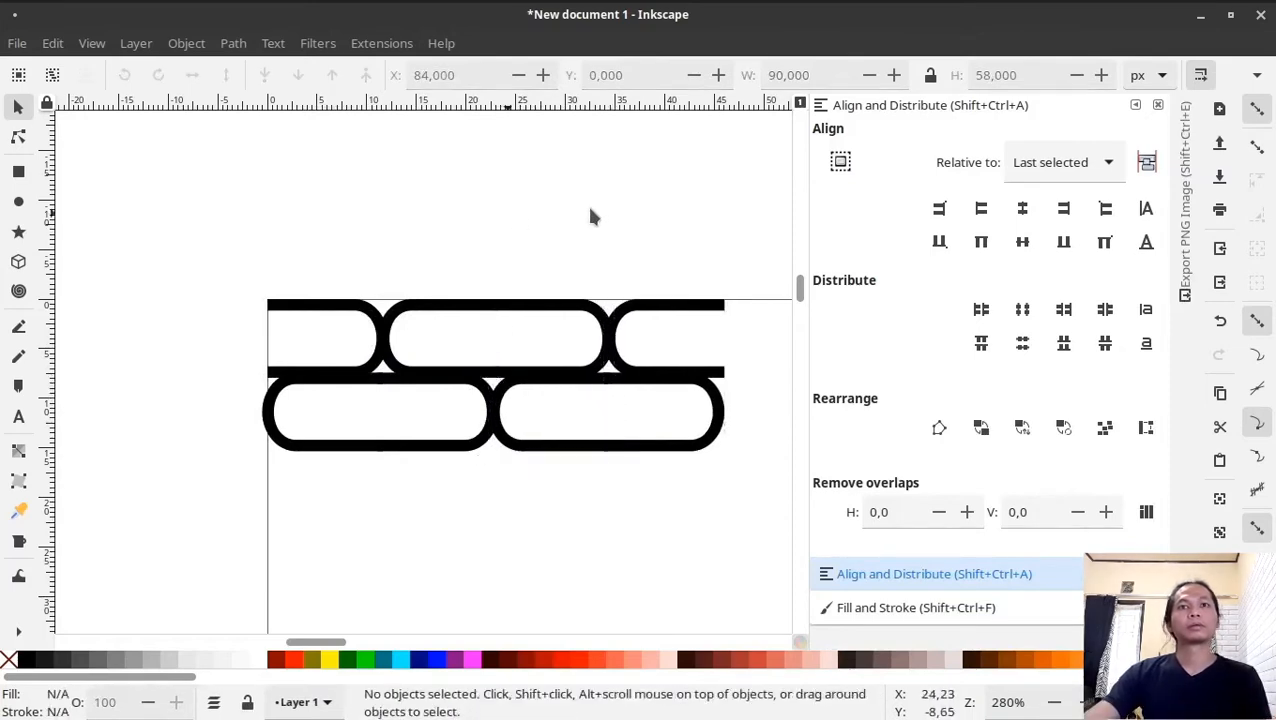
Step: Duplicate the 176 px wide row section repeatedly, chaining the copies to the right until they pass the page's right edge
key(ctrl+a)
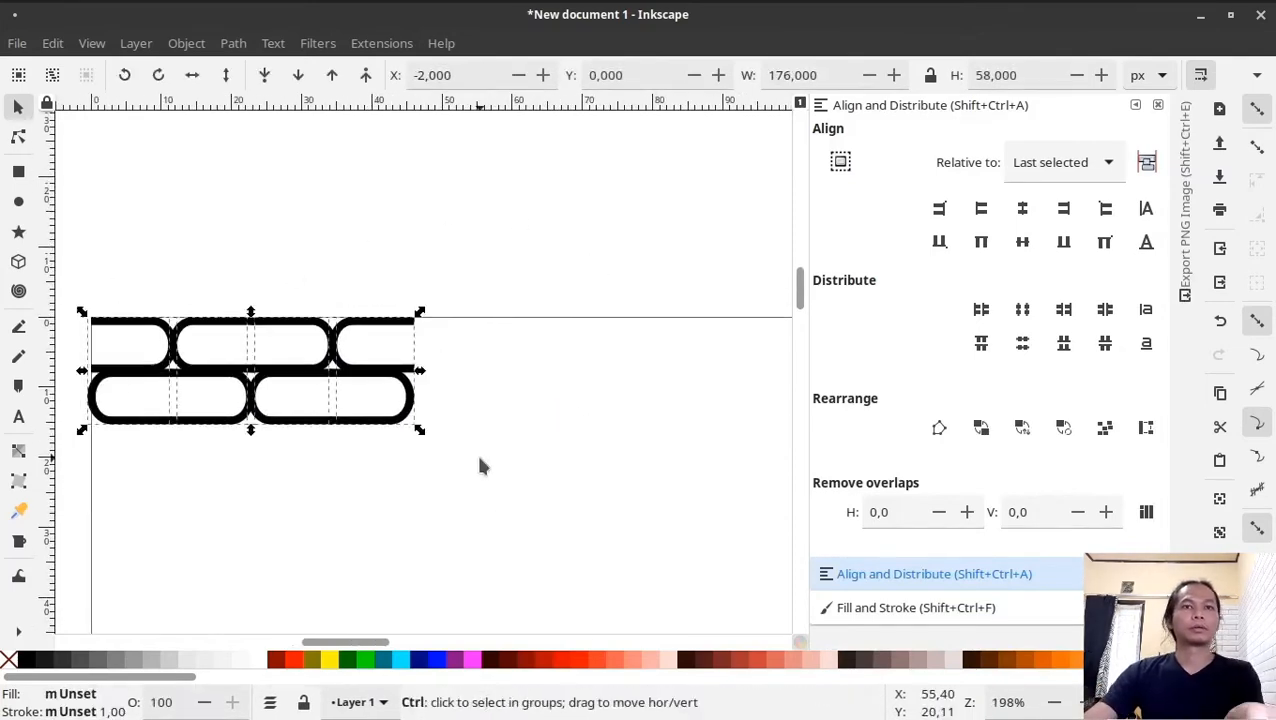
key(ctrl+d)
drag(155, 337, 474, 335)
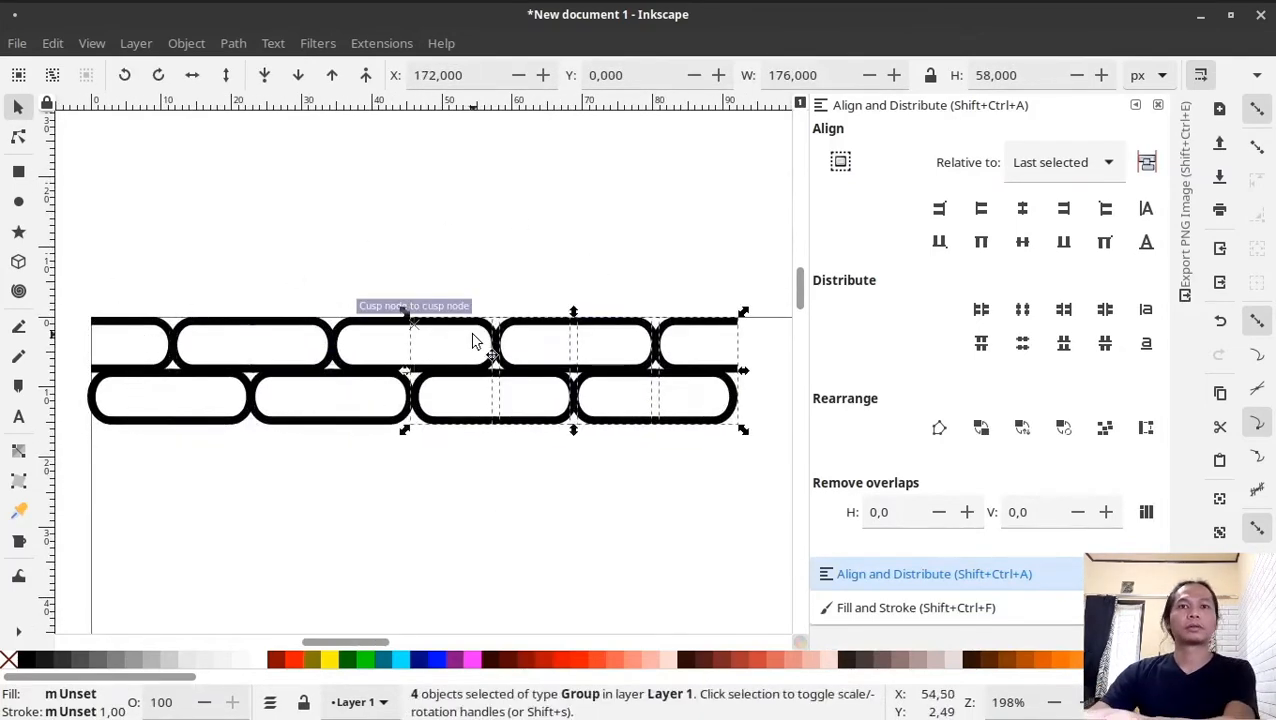
middle_drag(474, 335, 156, 334)
key(ctrl+d)
drag(156, 334, 488, 347)
middle_drag(488, 347, 218, 375)
key(ctrl+d)
drag(273, 385, 598, 390)
middle_drag(671, 403, 239, 431)
key(ctrl+d)
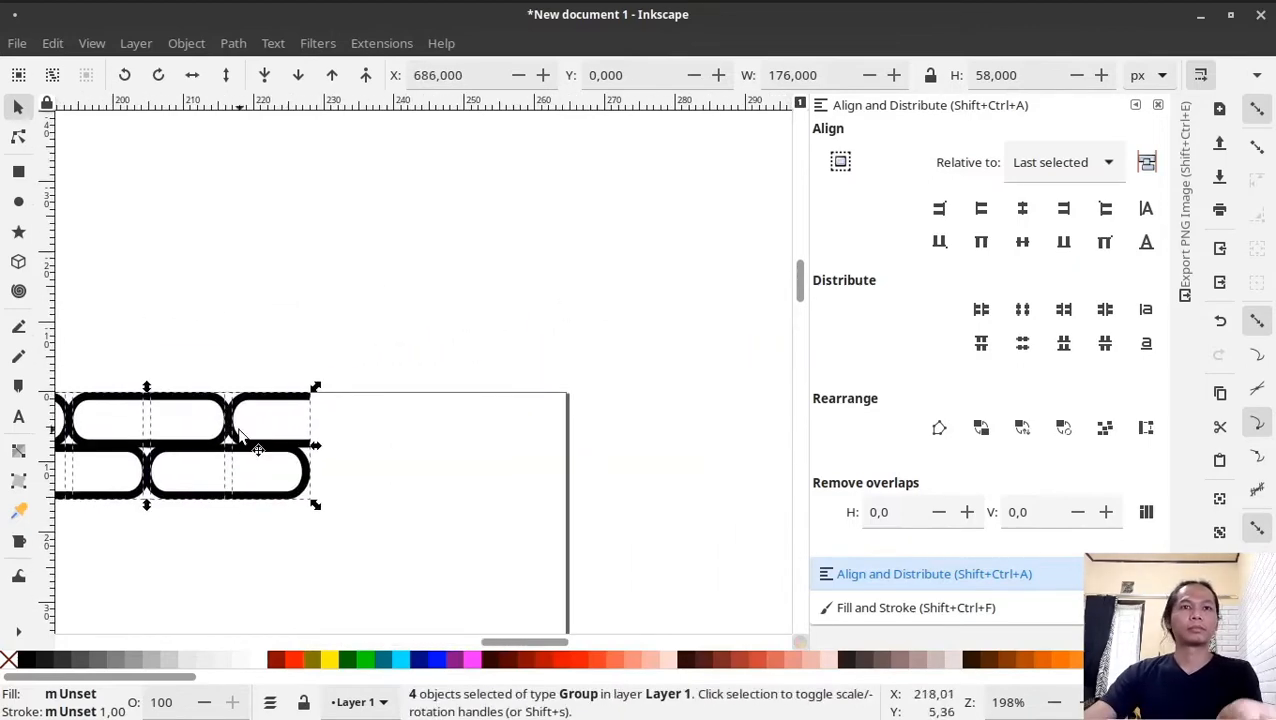
drag(239, 431, 562, 430)
Step: Delete the surplus piece at the row's right end that extends beyond the page
click(562, 441)
key(Delete)
ctrl+scroll(562, 440, down, 3)
drag(112, 362, 788, 519)
ctrl+scroll(200, 380, up, 3)
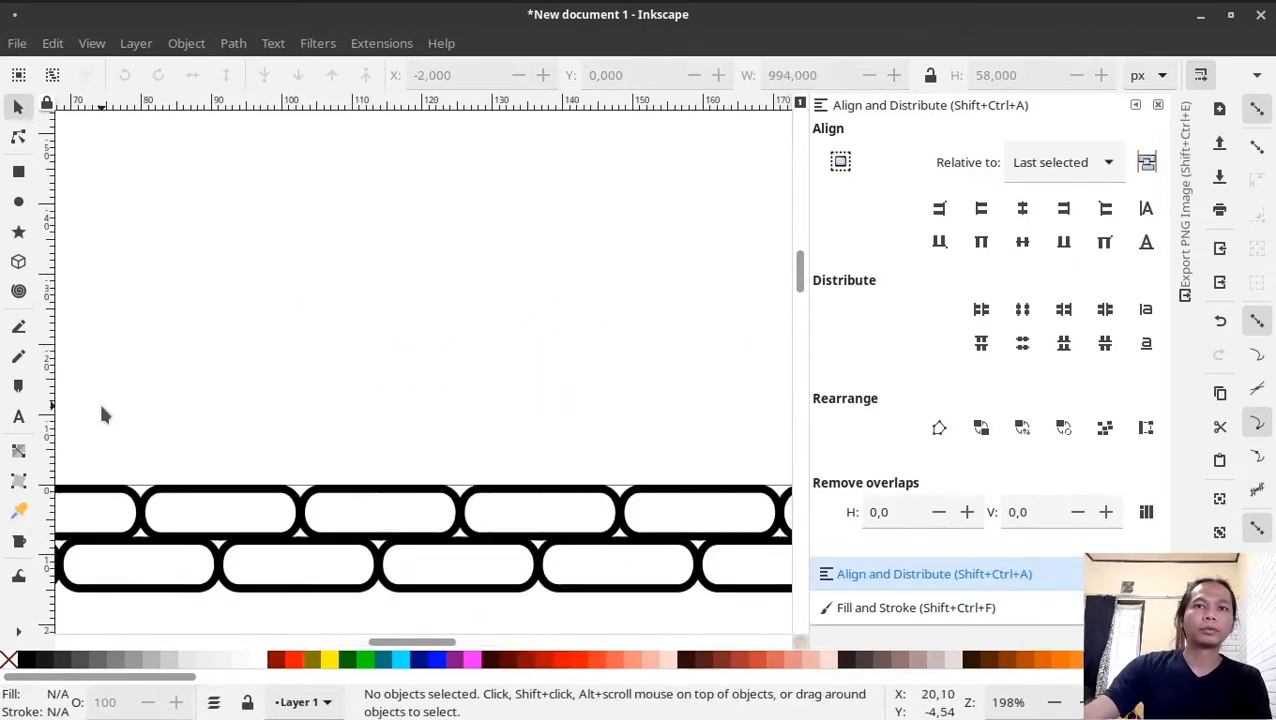
Step: Draw a rectangle flush against the page's left edge and subtract it from the lower outline protruding there
ctrl+scroll(330, 350, up, 2)
key(r)
drag(205, 226, 312, 542)
key(s)
shift+click(420, 299)
click(939, 208)
click(417, 295)
key(ctrl+shift+g)
click(939, 208)
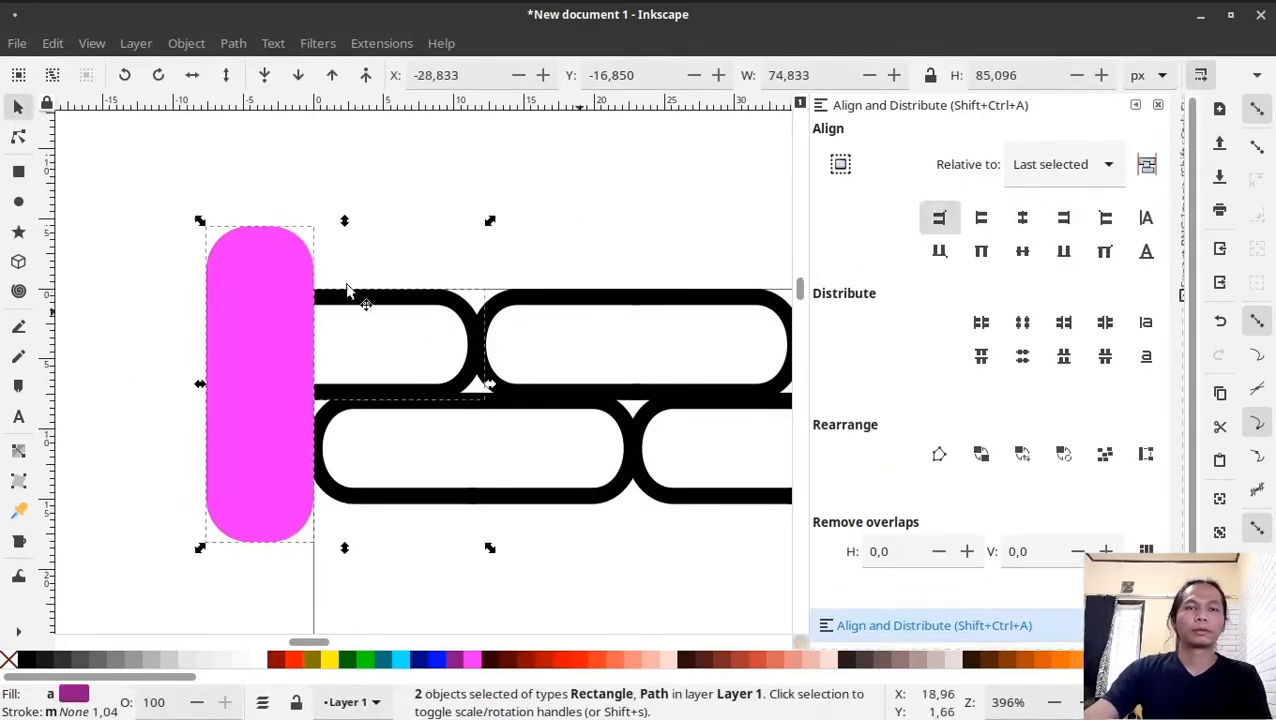
shift+click(347, 400)
key(ctrl+minus)
Step: Select all pieces of the double row and group them
ctrl+scroll(160, 435, down, 2)
drag(162, 332, 652, 534)
middle_drag(652, 534, 130, 540)
middle_drag(247, 484, 542, 482)
key(minus)
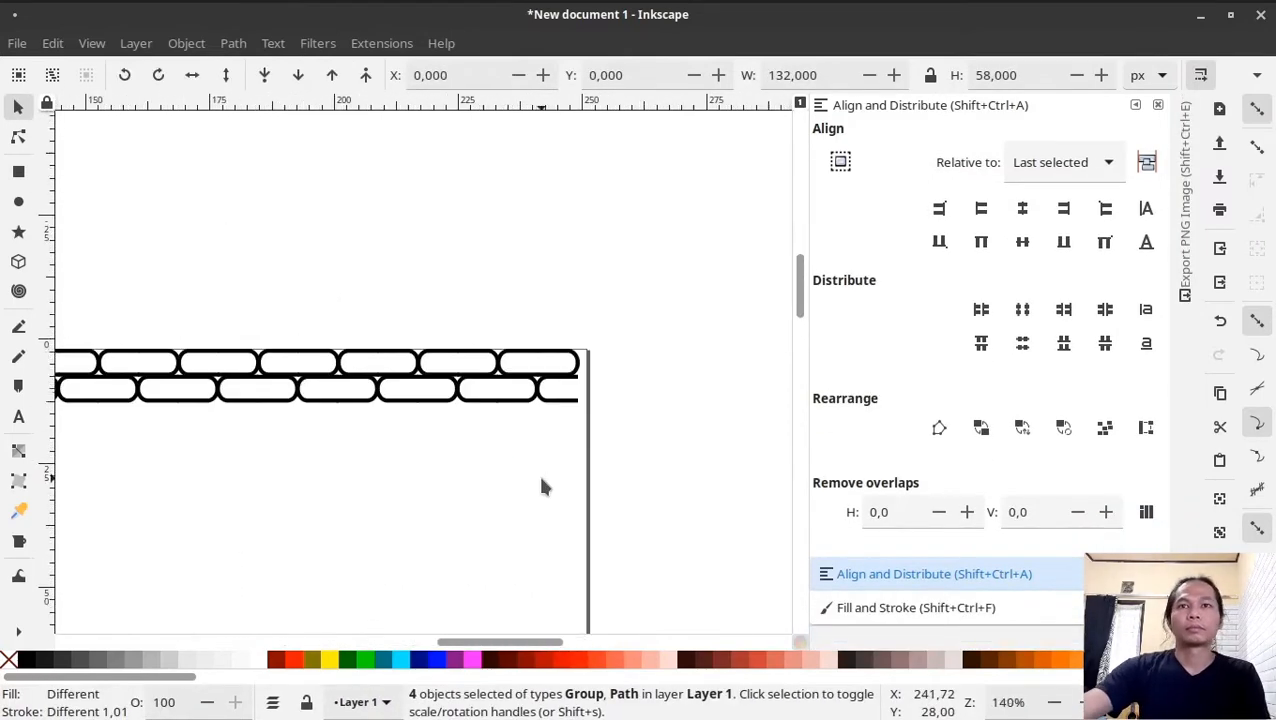
key(plus)
key(plus)
key(minus)
key(minus)
key(minus)
key(minus)
middle_drag(450, 490, 687, 468)
drag(120, 245, 735, 475)
key(ctrl+g)
Step: Set the double row group's width to 1000 px
click(822, 76)
drag(820, 76, 642, 97)
text(1000)
key(Return)
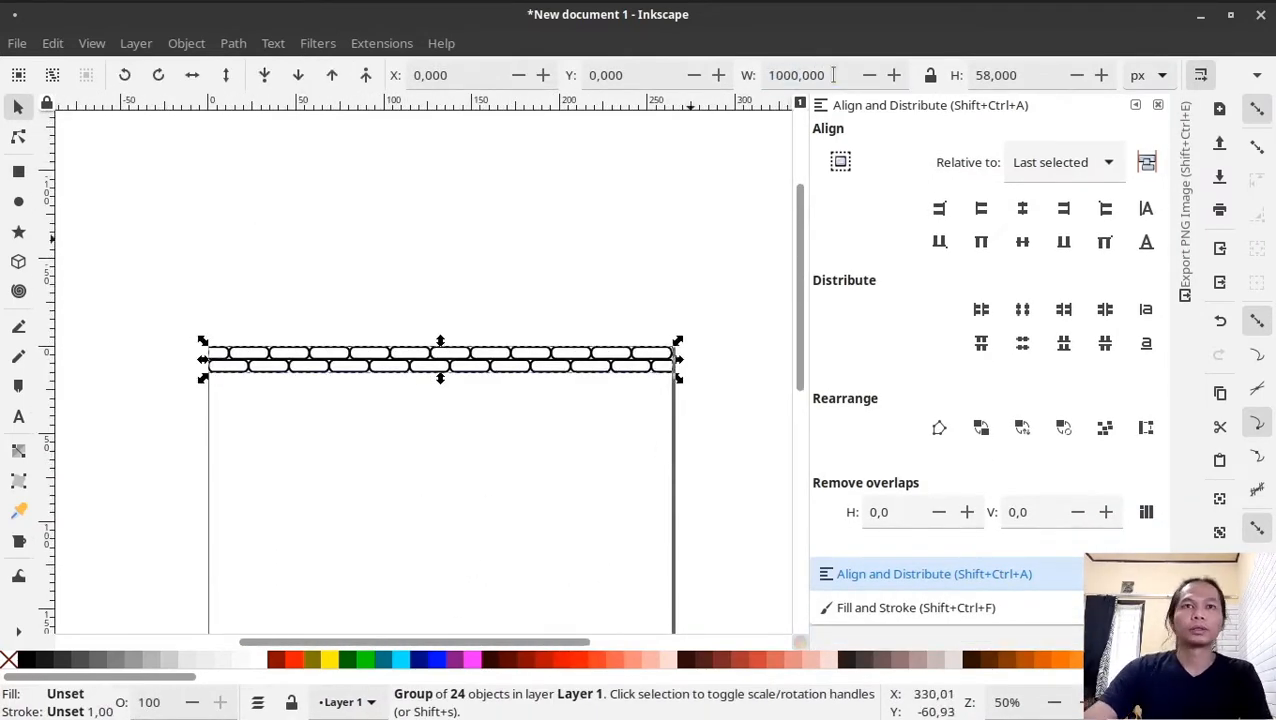
Step: Stretch the double row to about 1002 px wide so its lower line reaches the page's right edge
key(plus)
key(plus)
key(plus)
middle_drag(642, 470, 328, 501)
key(plus)
key(plus)
click(350, 430)
drag(473, 427, 478, 427)
click(571, 340)
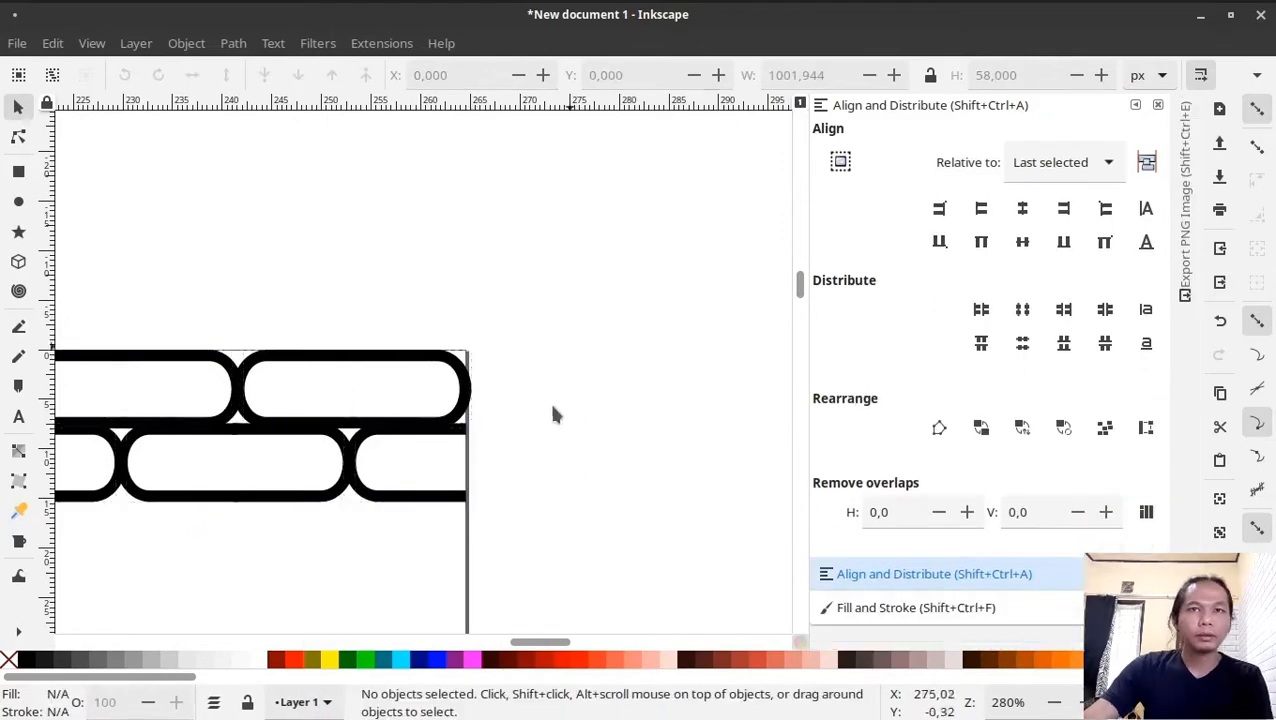
Step: Copy the pieces at the double row's left end and paste them beside its right end
key(minus)
key(minus)
key(minus)
key(minus)
key(minus)
middle_drag(230, 410, 590, 408)
drag(285, 322, 371, 457)
key(ctrl+c)
middle_drag(690, 440, 300, 438)
key(plus)
key(plus)
key(plus)
key(plus)
key(ctrl+v)
Step: Group the pasted end pieces and flip them vertically
click(159, 76)
click(159, 76)
click(125, 76)
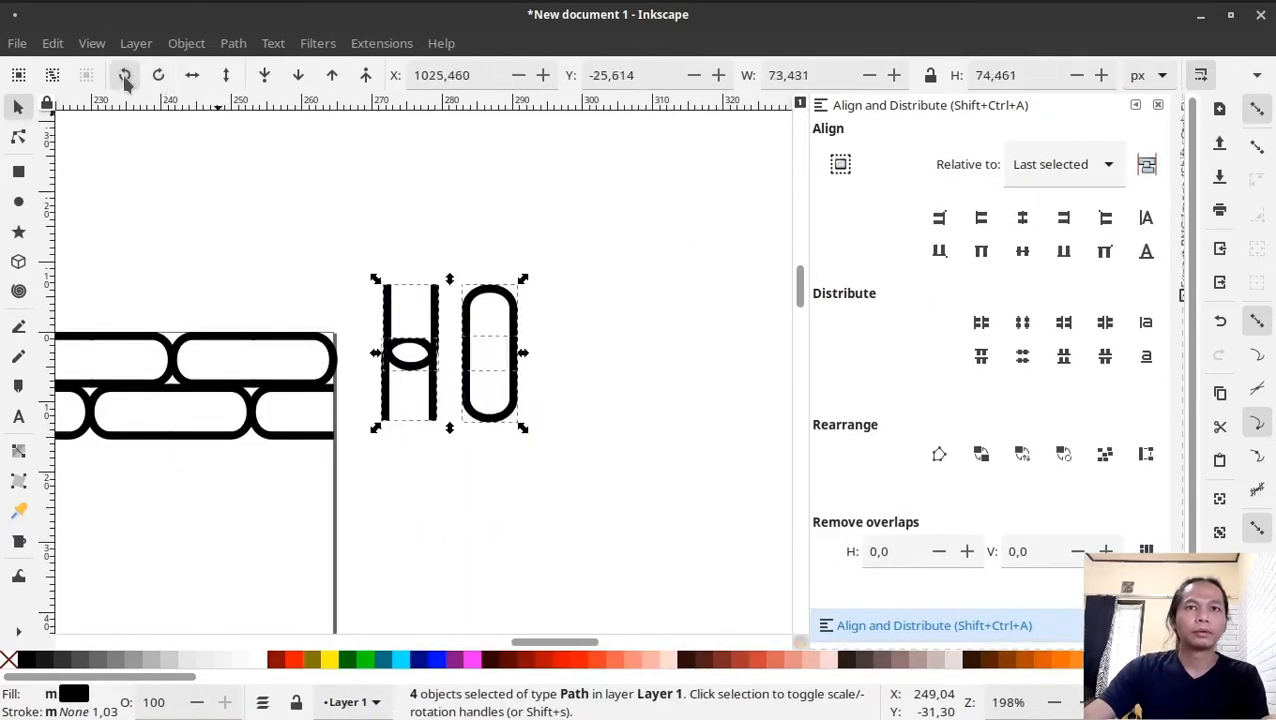
click(125, 76)
key(ctrl+g)
middle_drag(335, 313, 397, 333)
click(227, 77)
Step: Replace the protruding upper end piece with the trimmed copy aligned to the page's top-right corner, and delete the leftover pieces
click(391, 360)
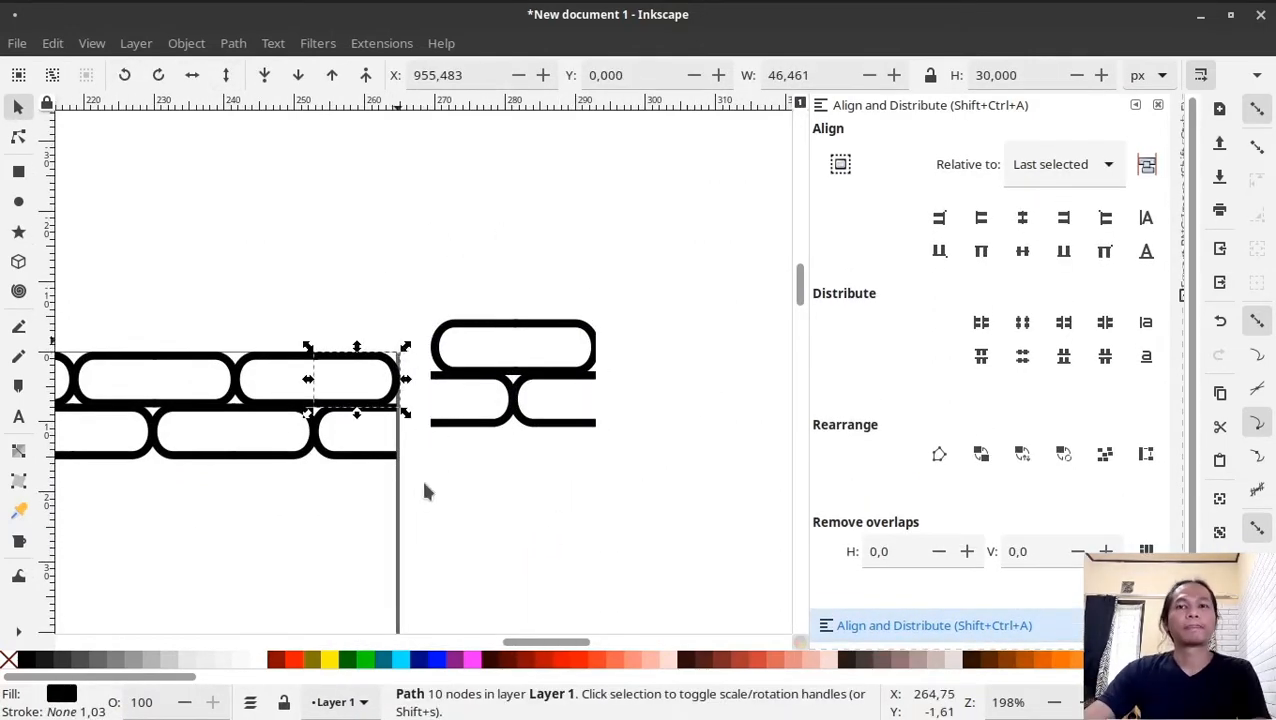
key(Delete)
click(592, 372)
key(ctrl+shift+g)
click(592, 368)
click(1063, 217)
click(981, 251)
drag(396, 226, 706, 476)
key(Delete)
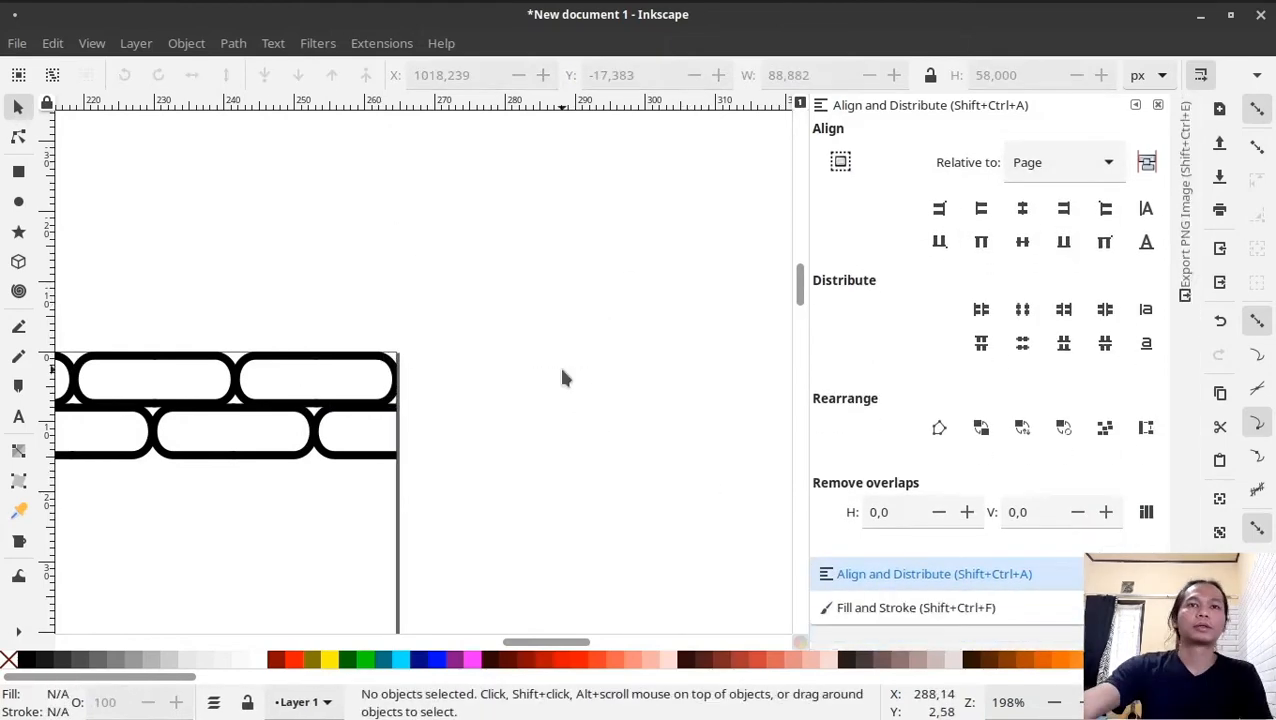
Step: Group all pieces of the completed double row
key(minus)
key(minus)
key(minus)
key(minus)
key(minus)
key(minus)
drag(538, 302, 160, 426)
key(ctrl+g)
Step: Duplicate the double row and place the copy directly beneath the original at Y 54.984 px, with their lines overlapping
middle_drag(202, 410, 422, 411)
key(plus)
key(plus)
key(plus)
key(plus)
key(plus)
key(plus)
key(ctrl+d)
ctrl+drag(358, 365, 358, 467)
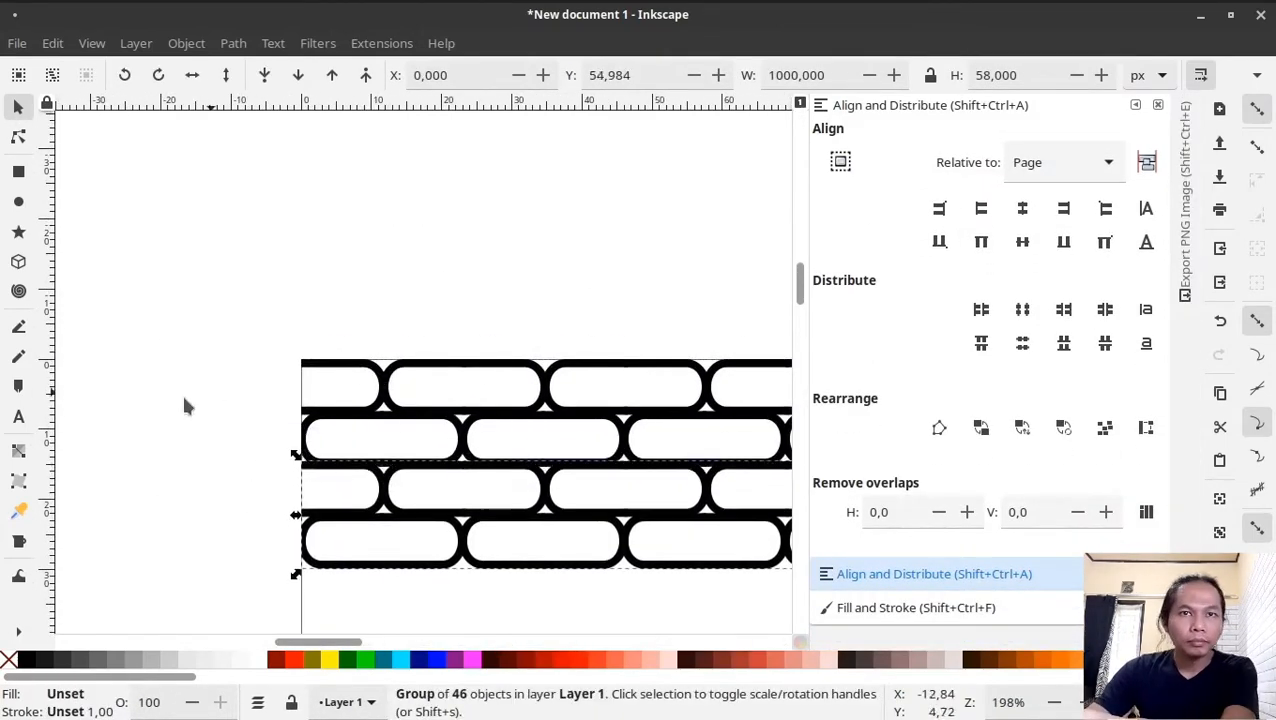
Step: Duplicate both double rows and place the copies directly beneath them to make four double rows
click(184, 400)
key(ctrl+a)
key(ctrl+d)
ctrl+drag(340, 364, 340, 569)
click(220, 503)
key(minus)
middle_drag(487, 336, 373, 167)
Step: Duplicate the four double rows and place the copies directly beneath them at Y 220.325 px
key(ctrl+a)
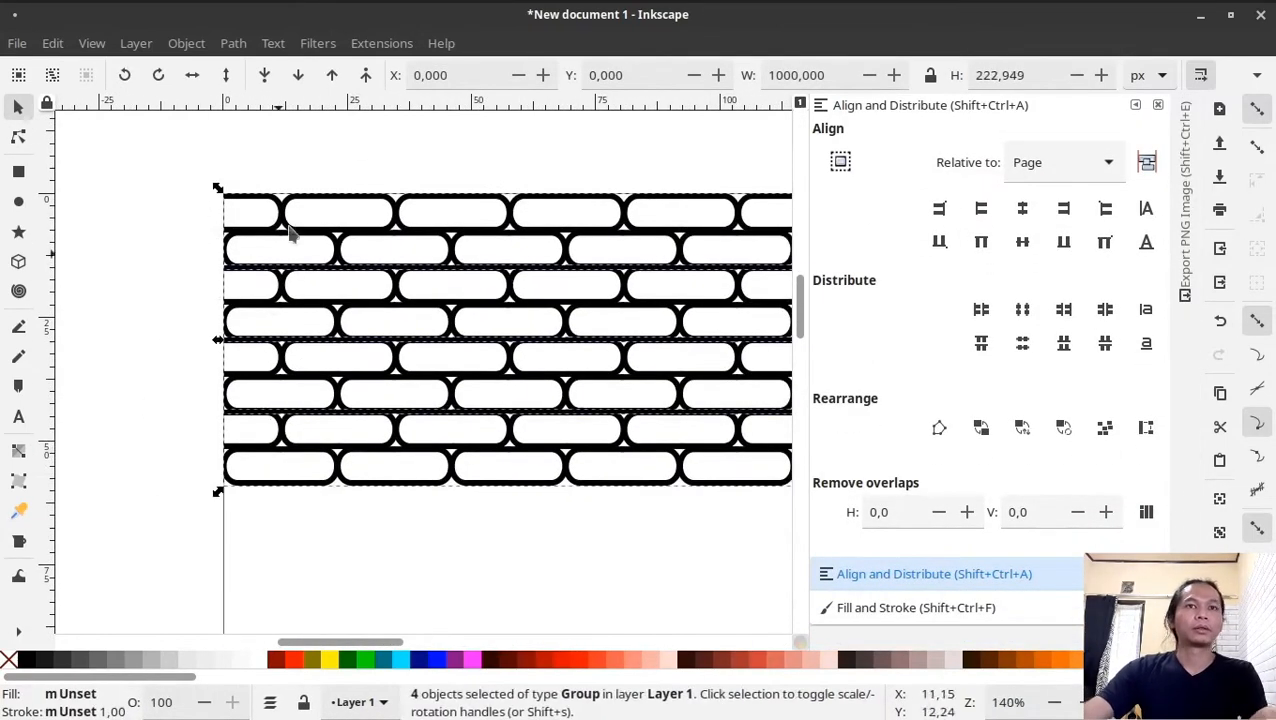
key(ctrl+d)
ctrl+drag(290, 232, 251, 500)
click(120, 456)
key(minus)
key(minus)
key(minus)
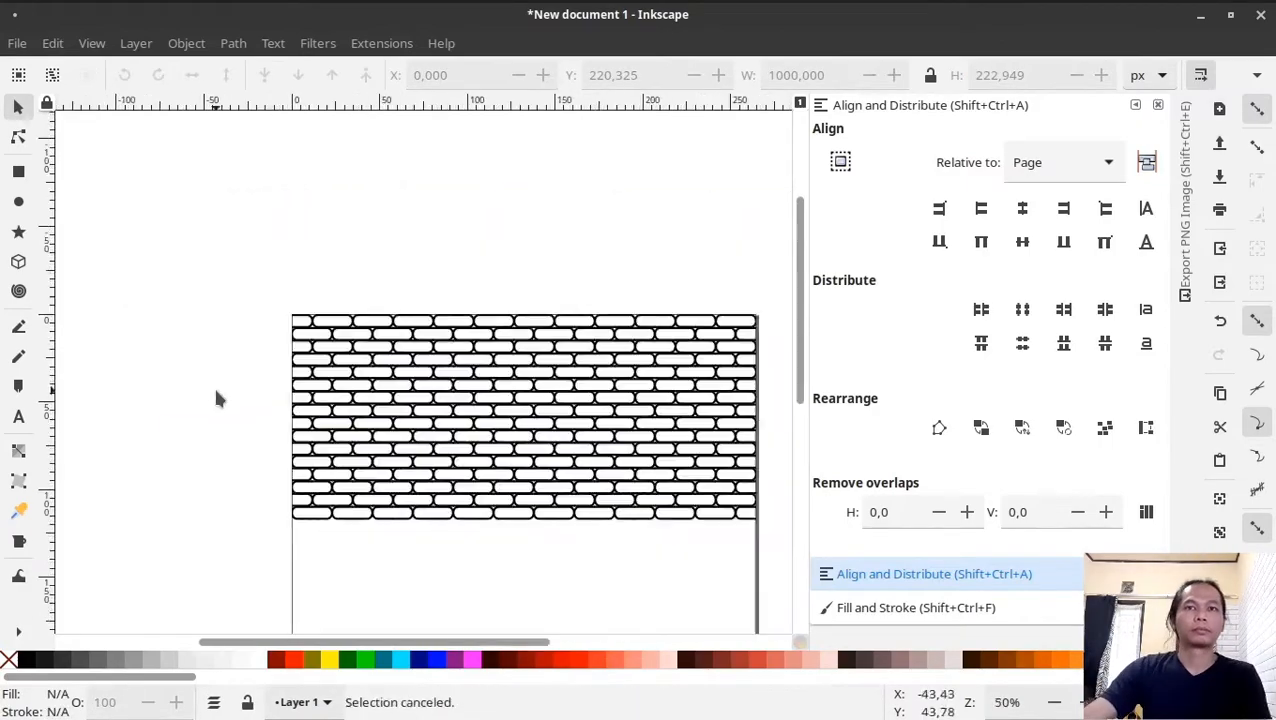
Step: Group all eight double rows, duplicate the group beneath itself, and nudge the copy down to line up the seam
key(ctrl+a)
key(ctrl+g)
key(ctrl+d)
ctrl+drag(325, 345, 322, 550)
middle_drag(220, 576, 182, 418)
ctrl+scroll(327, 358, up, 3)
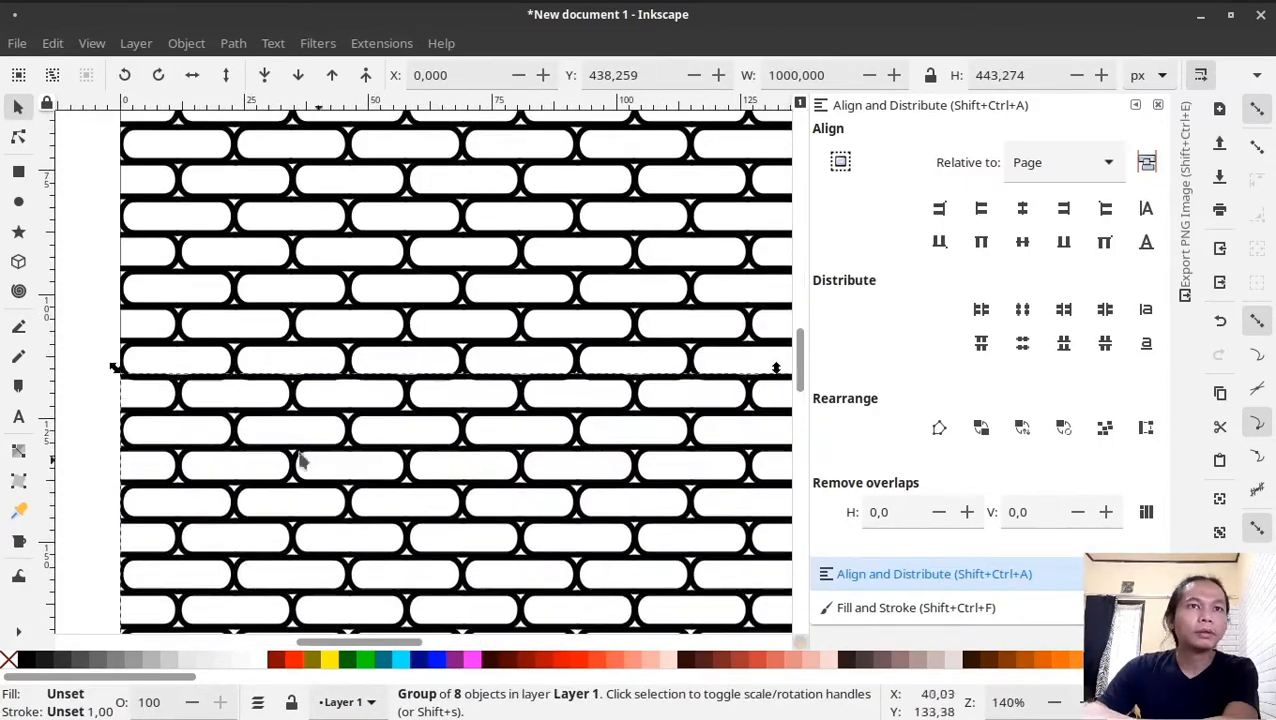
key(Down)
Step: Duplicate the lowest two double rows and place the copies directly beneath the pattern to cover the page's bottom edge
key(minus)
key(minus)
key(minus)
middle_drag(580, 579, 473, 432)
ctrl+click(473, 432)
ctrl+shift+click(334, 397)
key(ctrl+d)
ctrl+drag(334, 397, 331, 459)
key(plus)
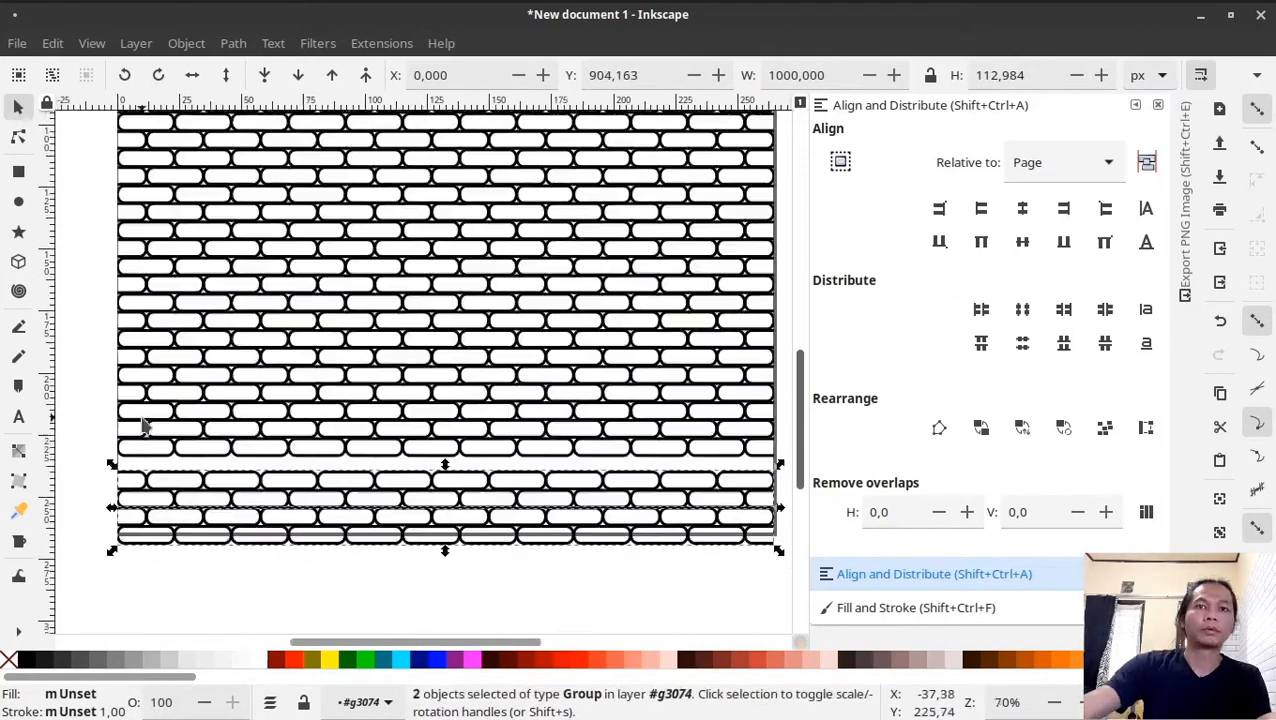
key(plus)
key(plus)
ctrl+drag(379, 573, 379, 541)
Step: Select the whole pattern, set its height to 1000 px, and group it
click(575, 513)
key(minus)
key(minus)
key(minus)
key(minus)
click(792, 328)
scroll(790, 322, up, 1)
drag(200, 122, 650, 522)
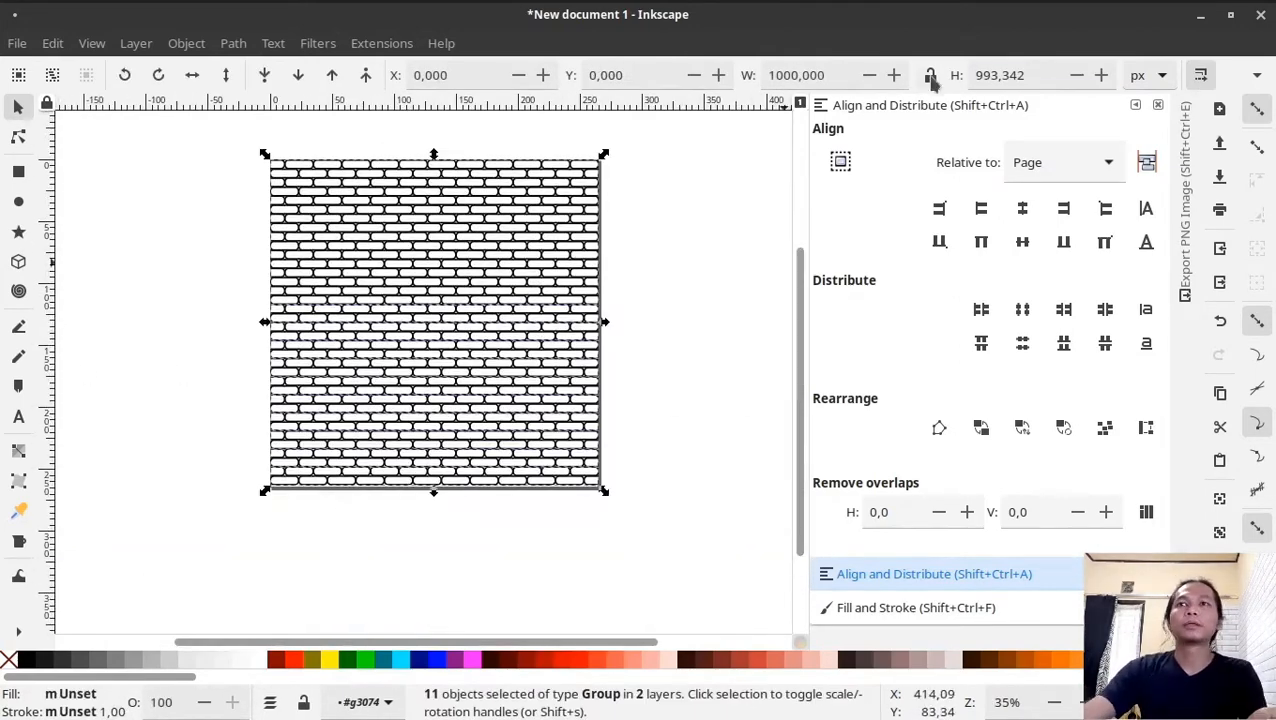
double_click(1000, 76)
text(1000)
key(Return)
key(ctrl+g)
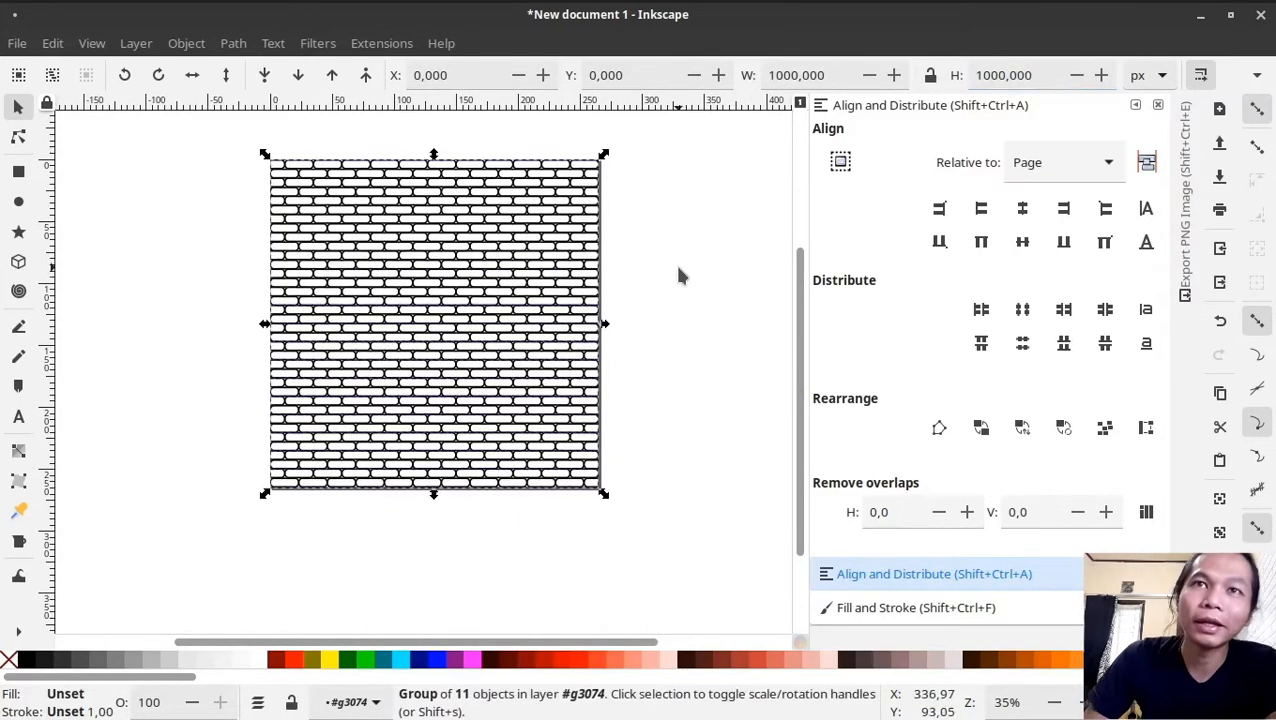
Step: Draw a magenta rectangle about 890 px wide and 790 px high over the pattern's left part and select it
key(r)
drag(107, 220, 404, 478)
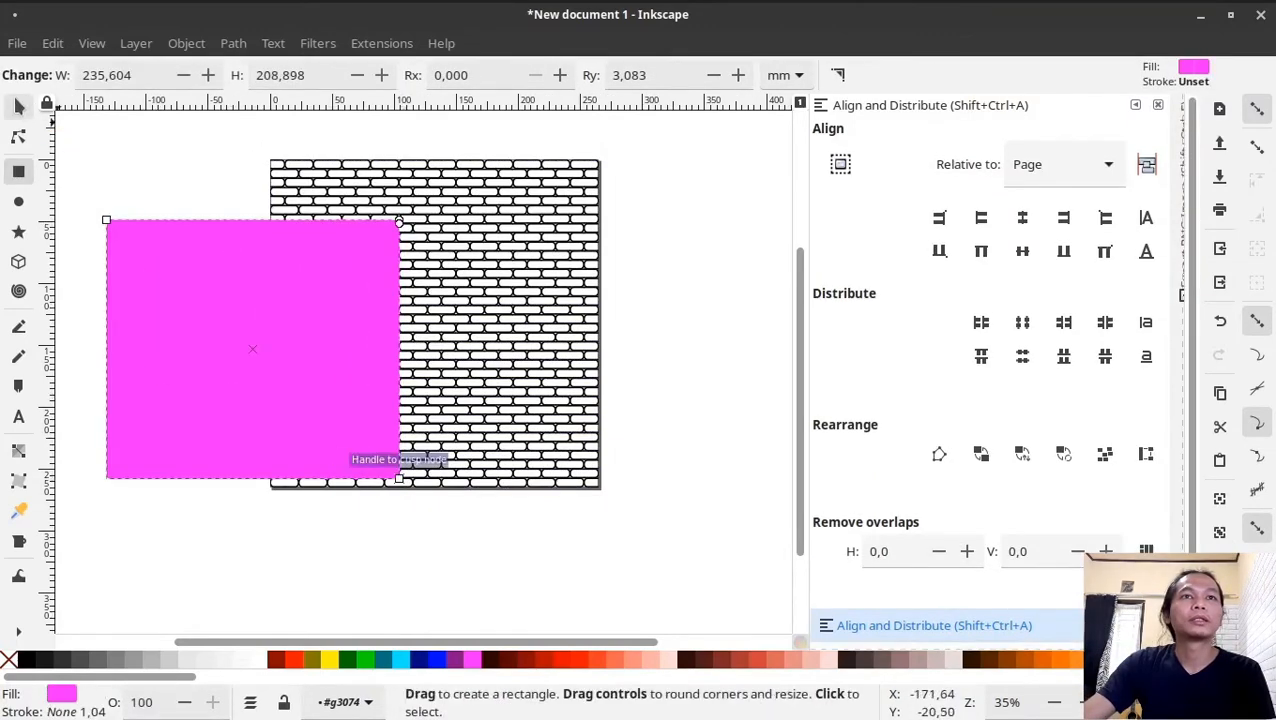
click(18, 106)
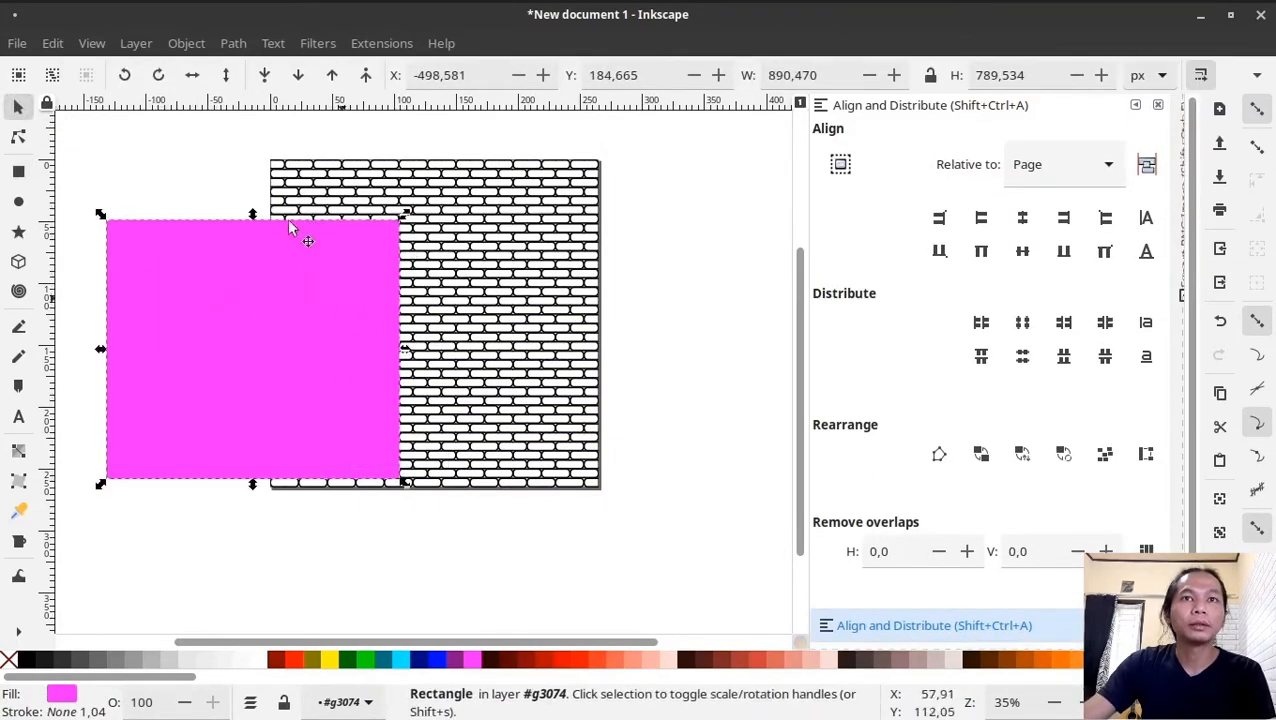
Step: Fill the magenta rectangle with black and recolour the grouped line pattern white
click(25, 659)
drag(250, 337, 264, 514)
click(541, 362)
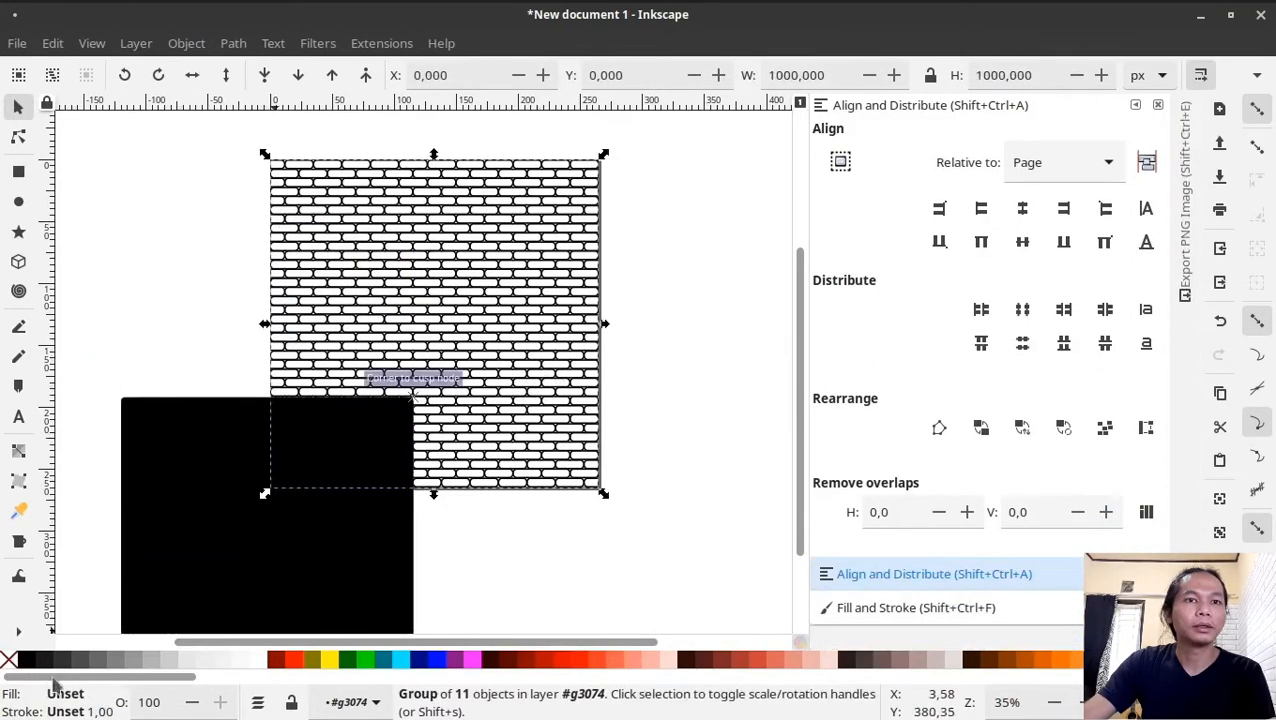
click(259, 660)
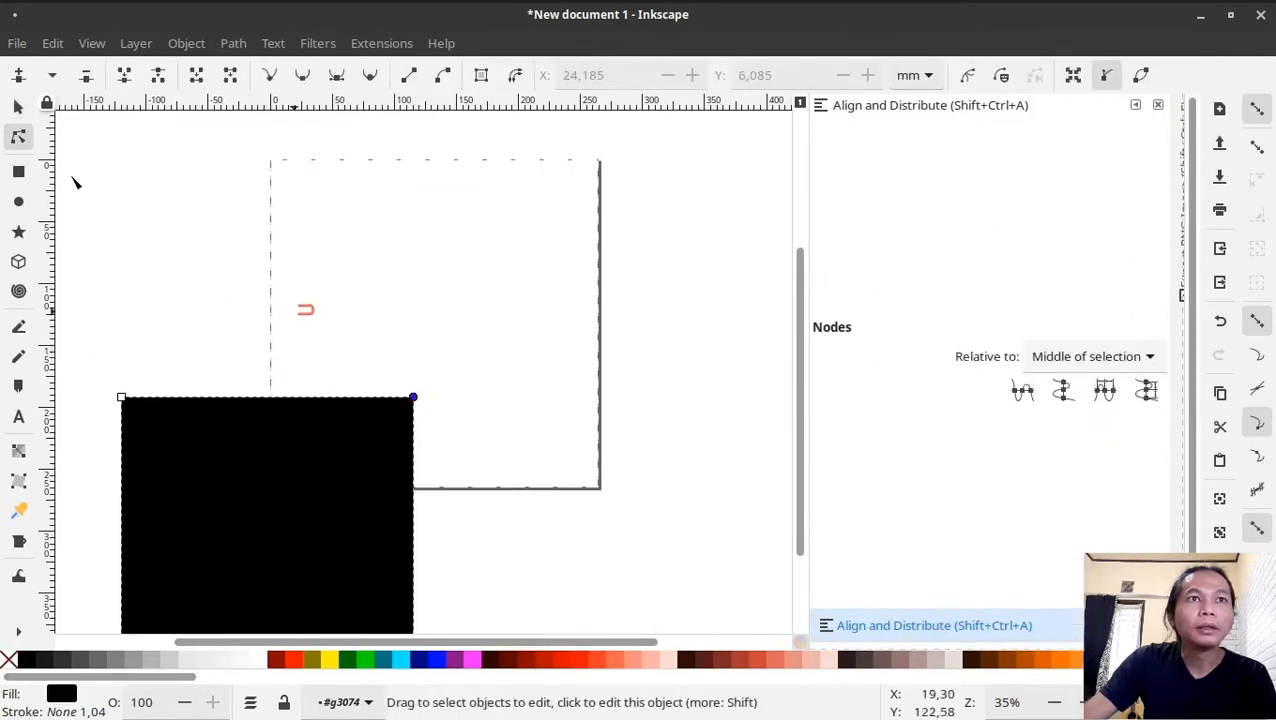
Step: Centre the black rectangle horizontally and vertically on the page and send it behind the white pattern
click(18, 106)
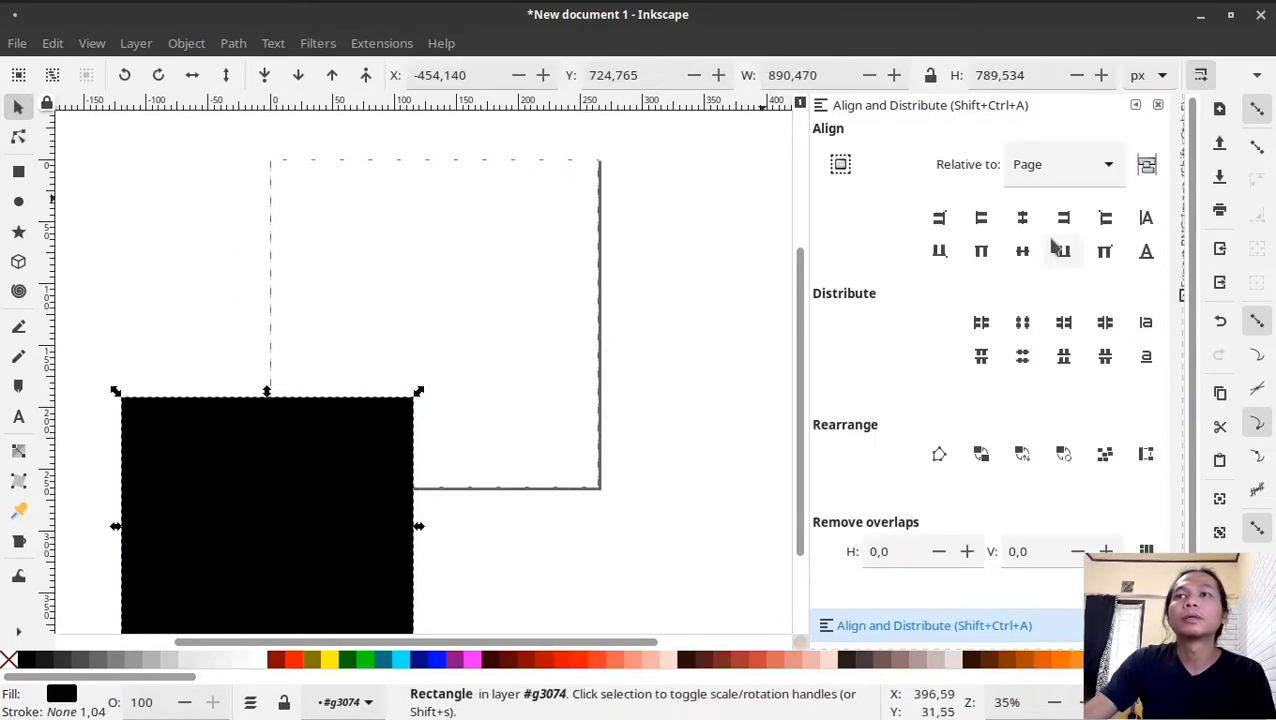
click(1022, 218)
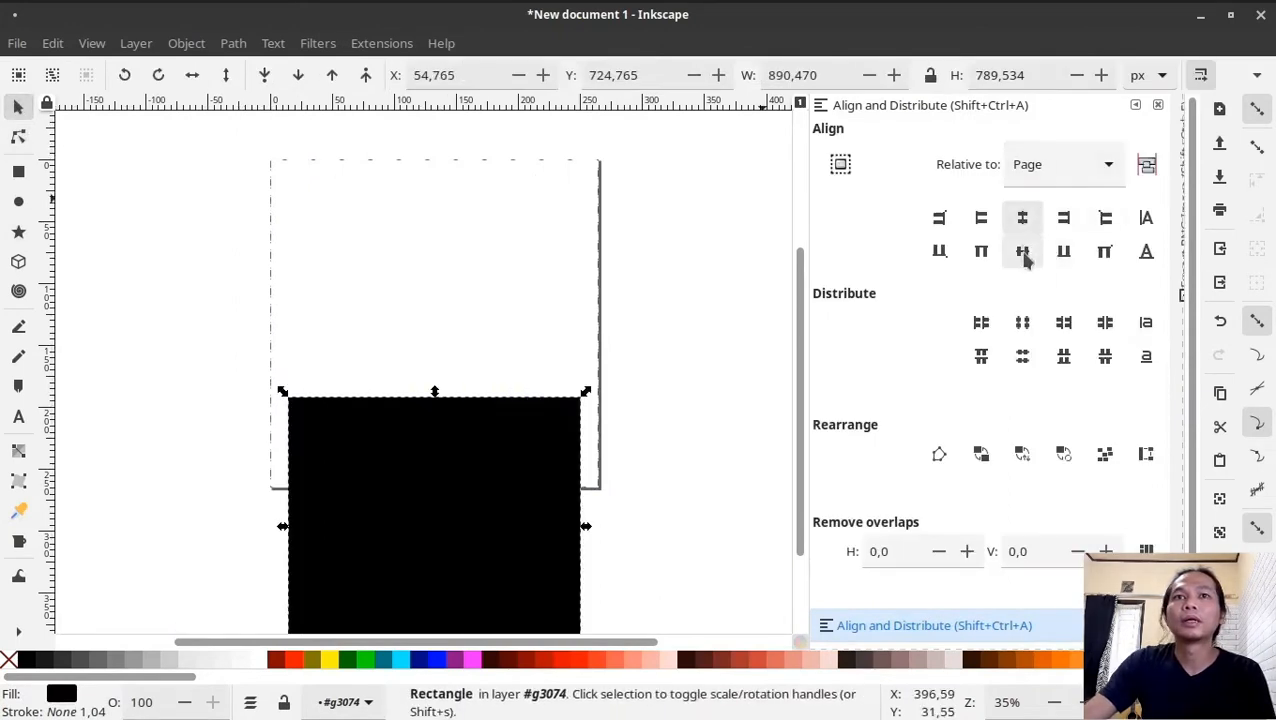
click(1022, 251)
click(731, 181)
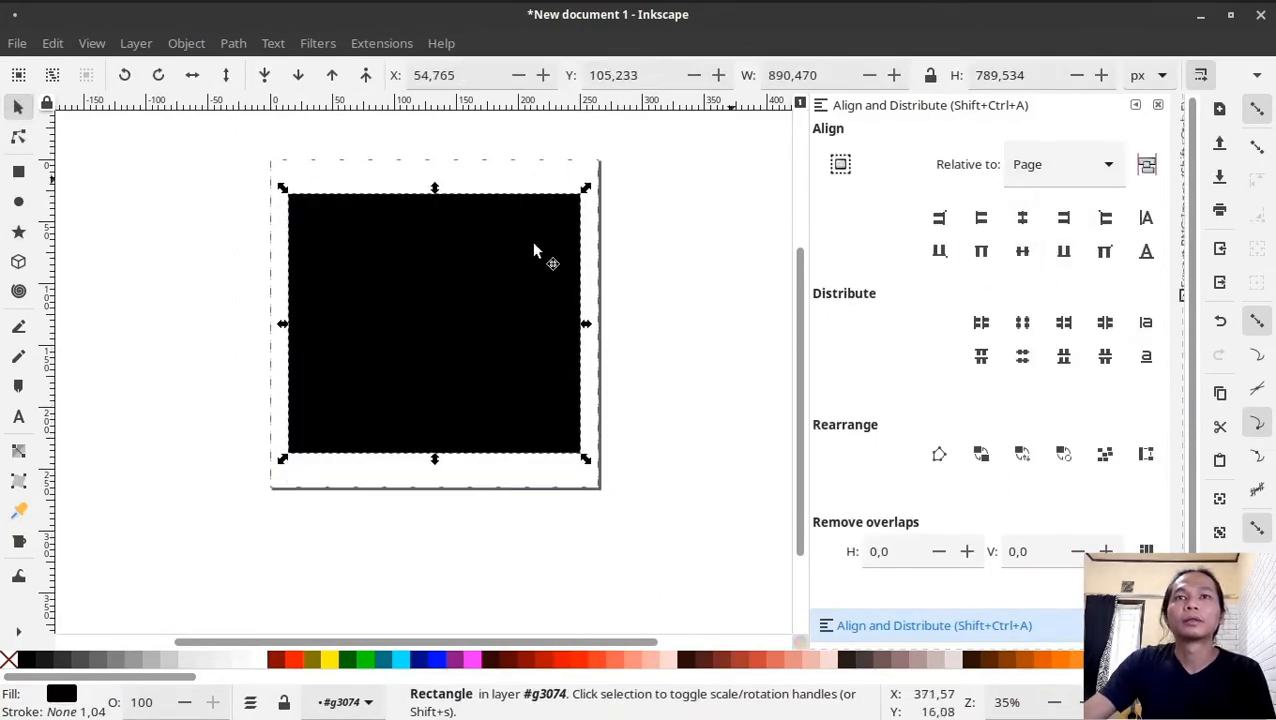
click(534, 243)
key(End)
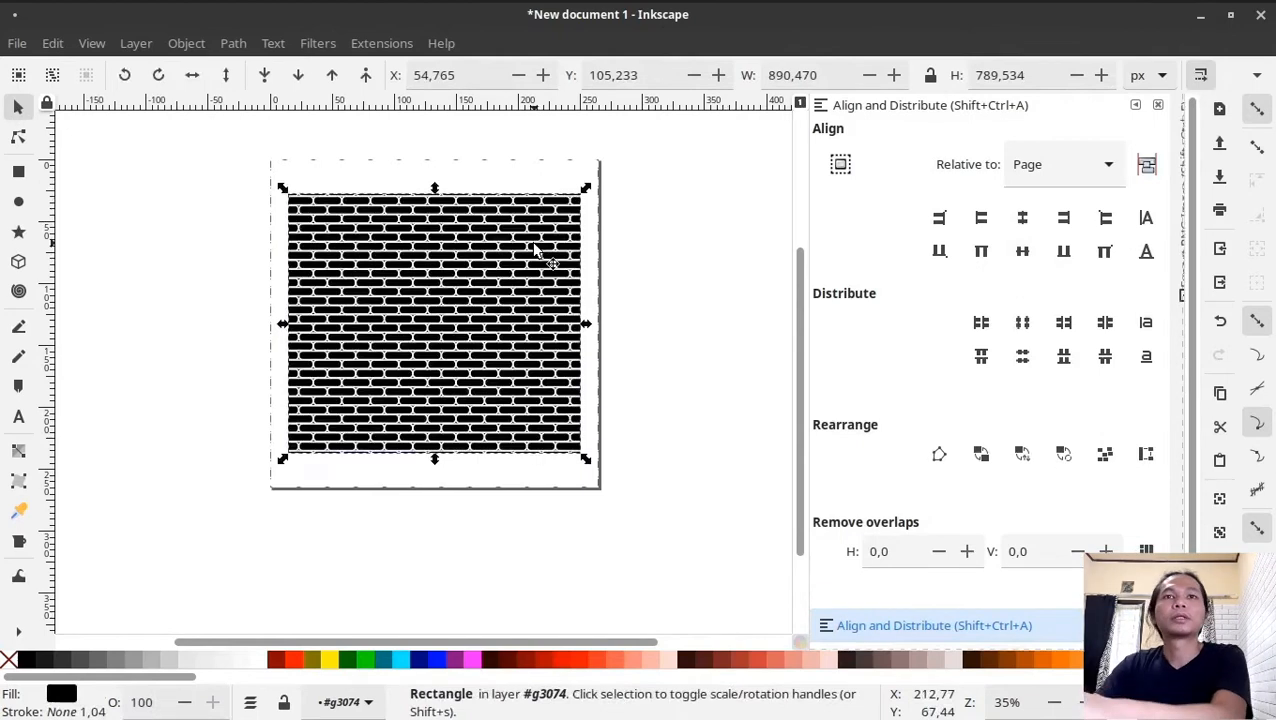
Step: Set the black rectangle's width and height to 1000 px and centre it on the page again
double_click(806, 78)
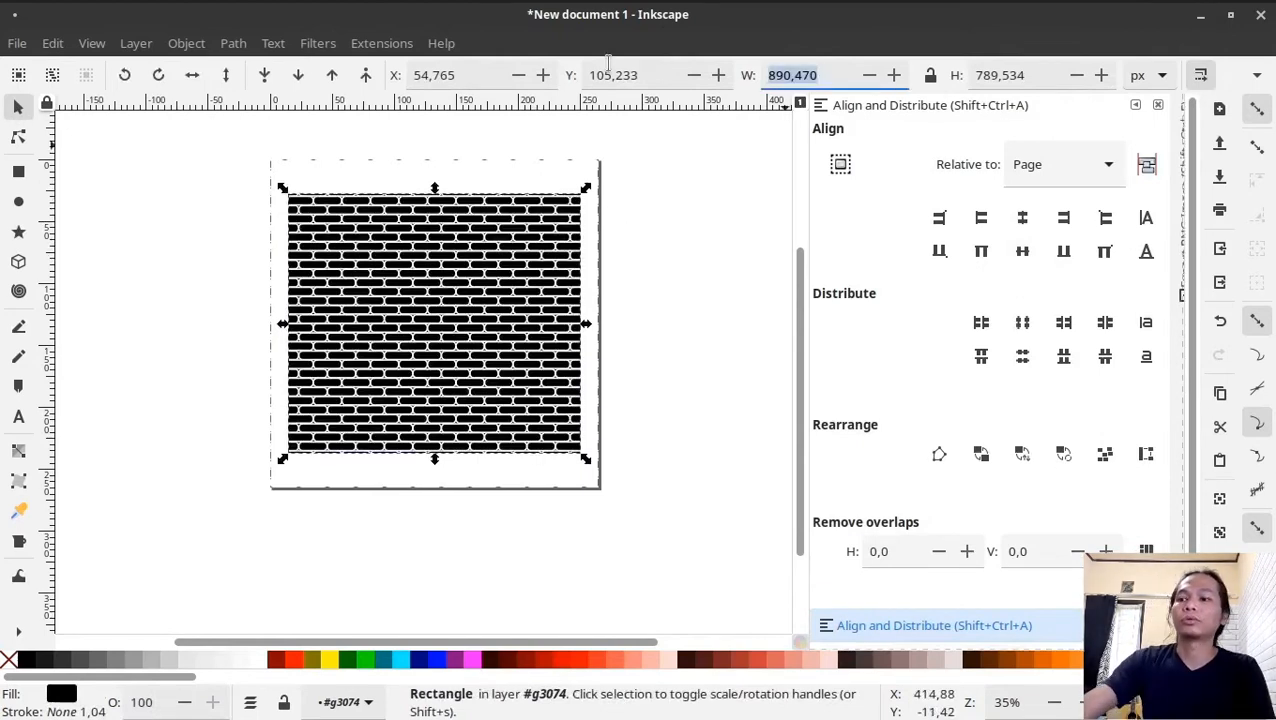
text(1000)
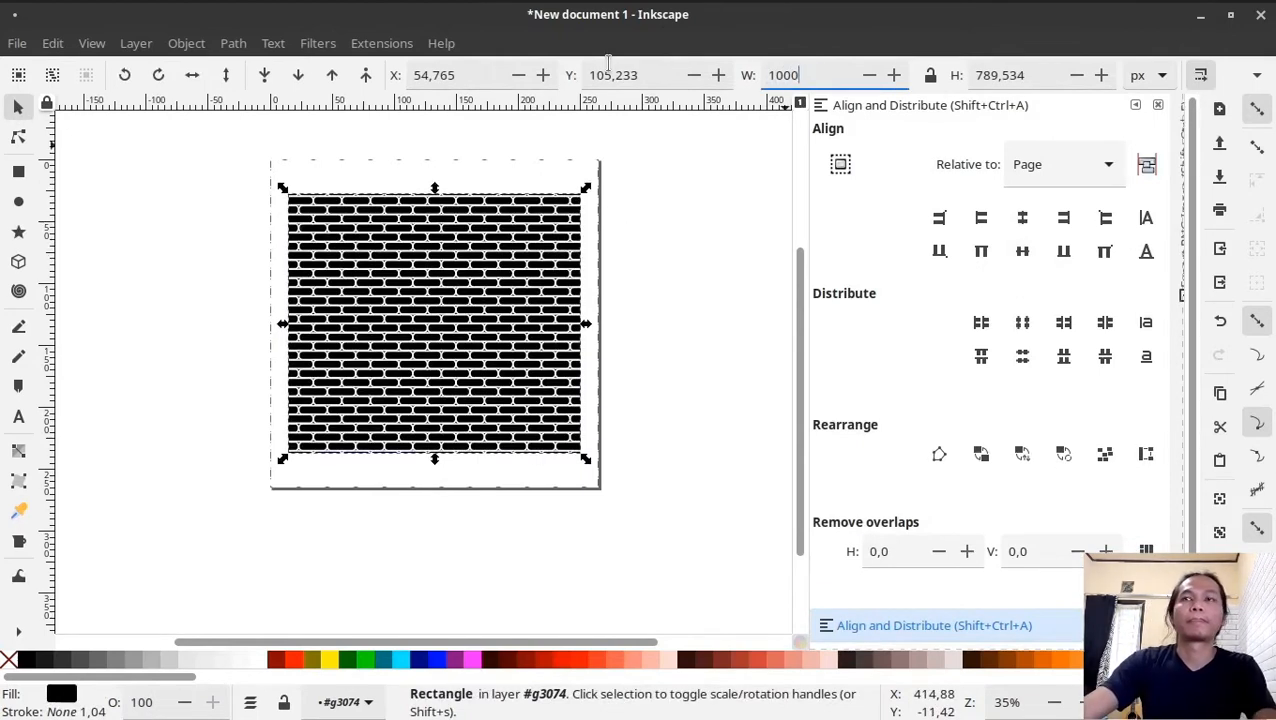
key(Tab)
key(Return)
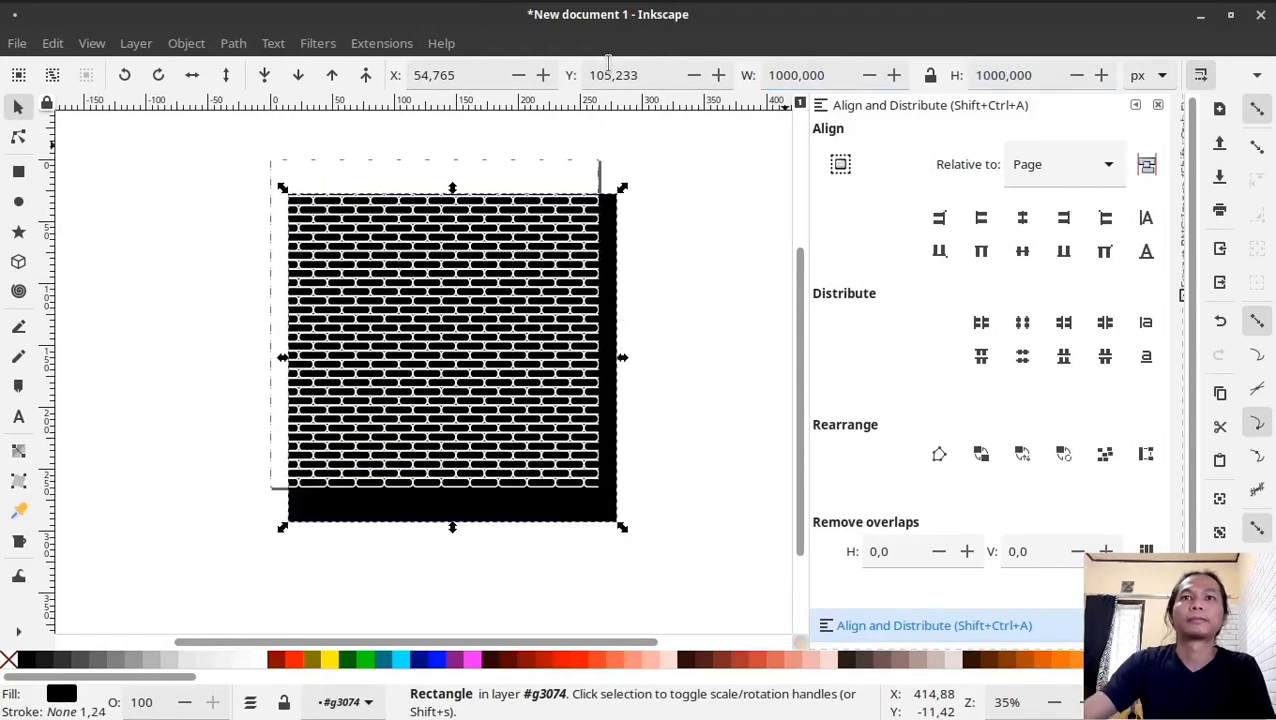
click(1022, 217)
click(1028, 256)
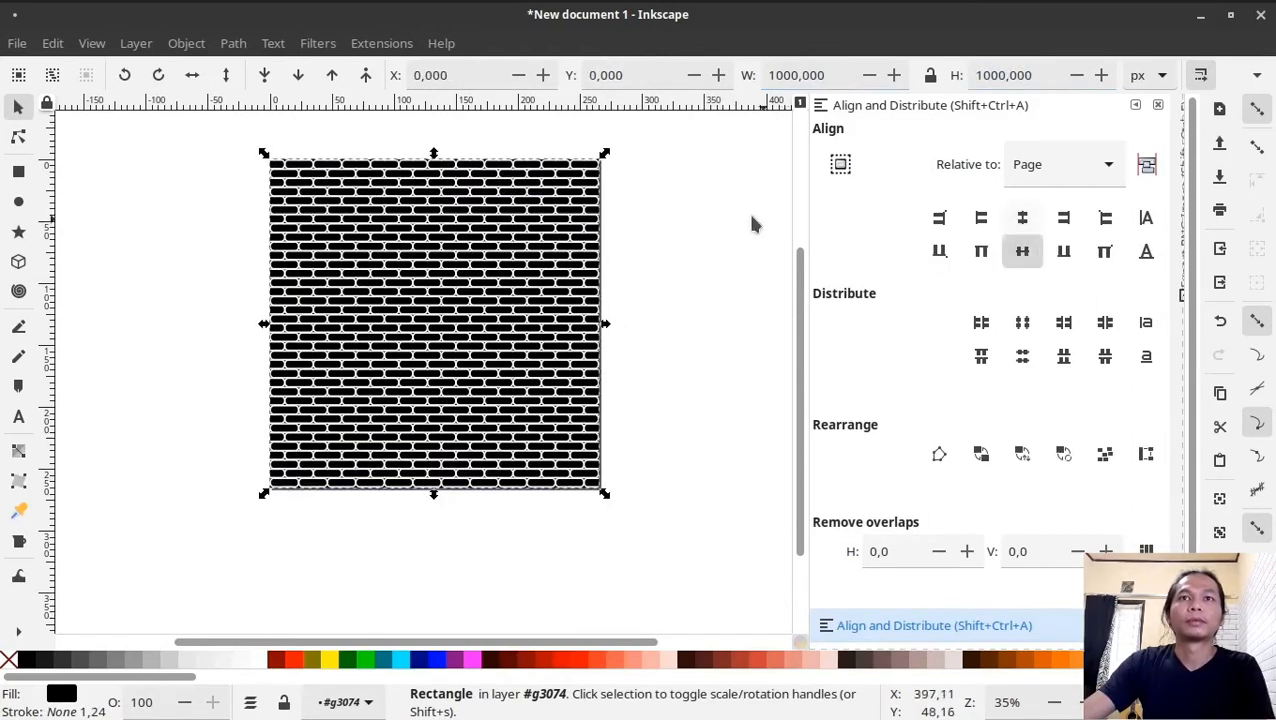
Step: Export the page as tekstur sendal.png to the Desktop and save the document under the same name
click(234, 142)
drag(225, 130, 648, 532)
drag(668, 486, 670, 487)
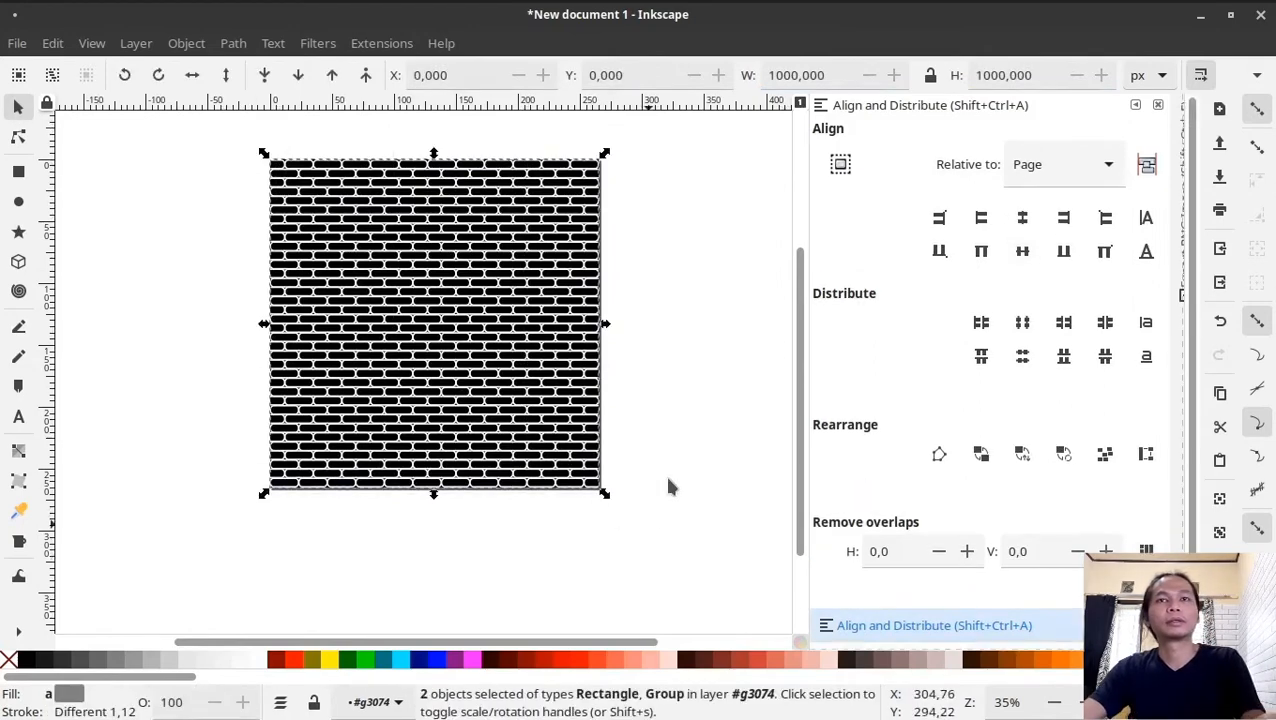
click(678, 352)
key(ctrl+shift+e)
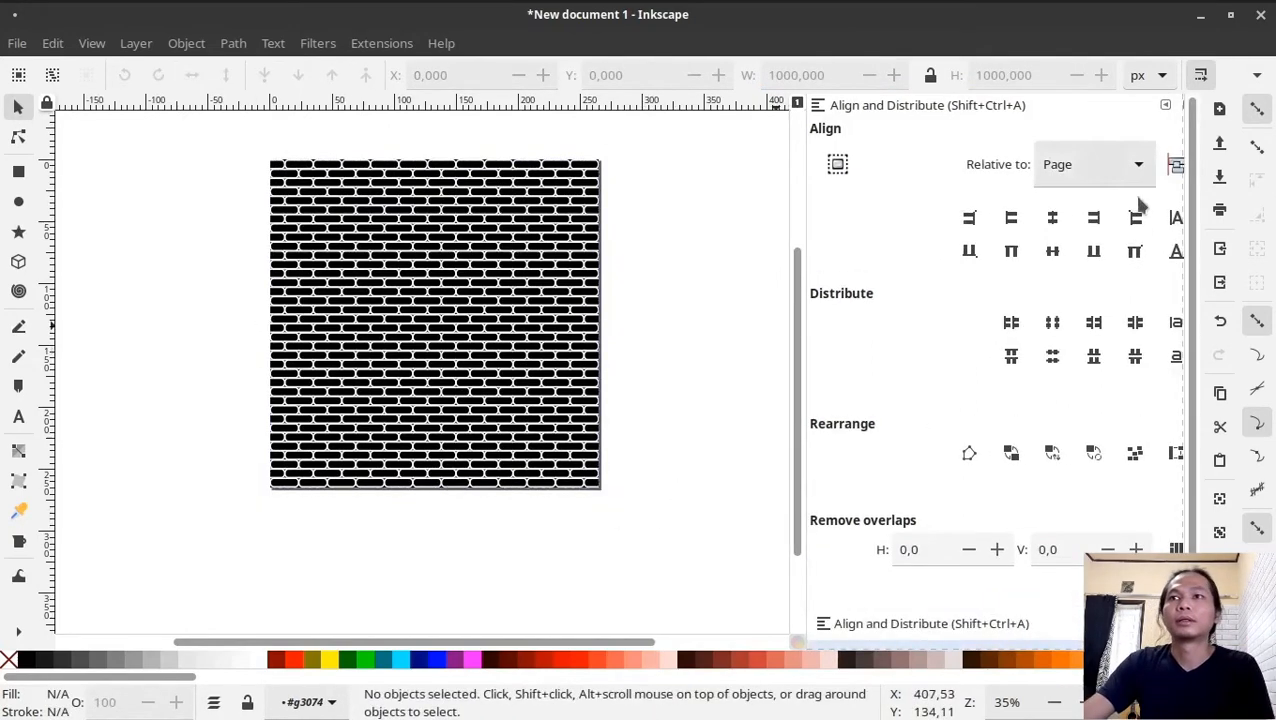
click(1165, 105)
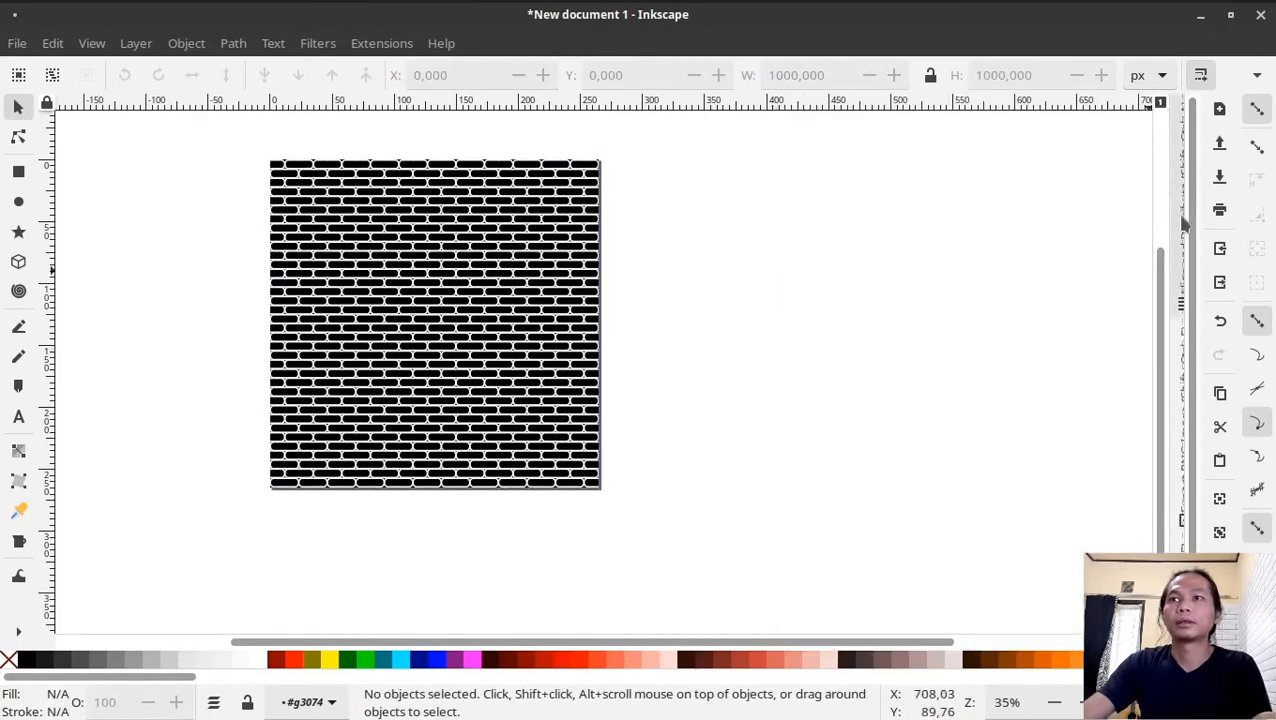
key(ctrl+shift+e)
text(tekstur se)
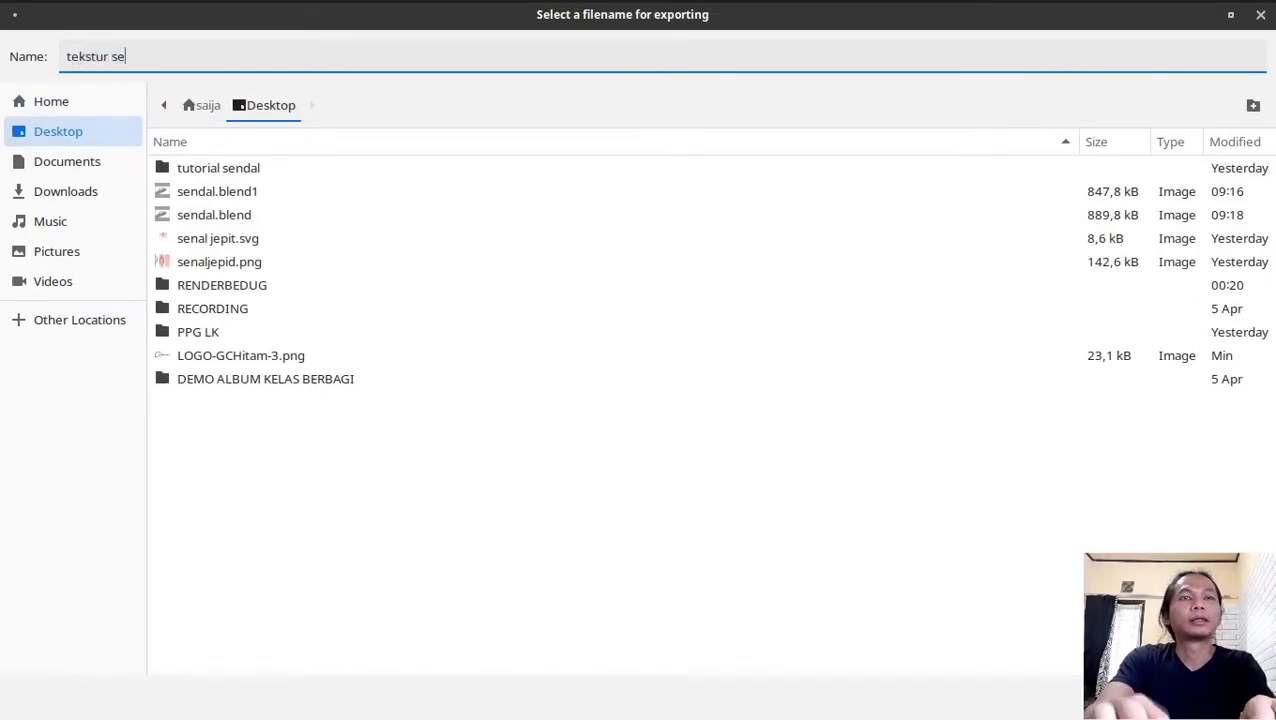
text(ndal)
key(Return)
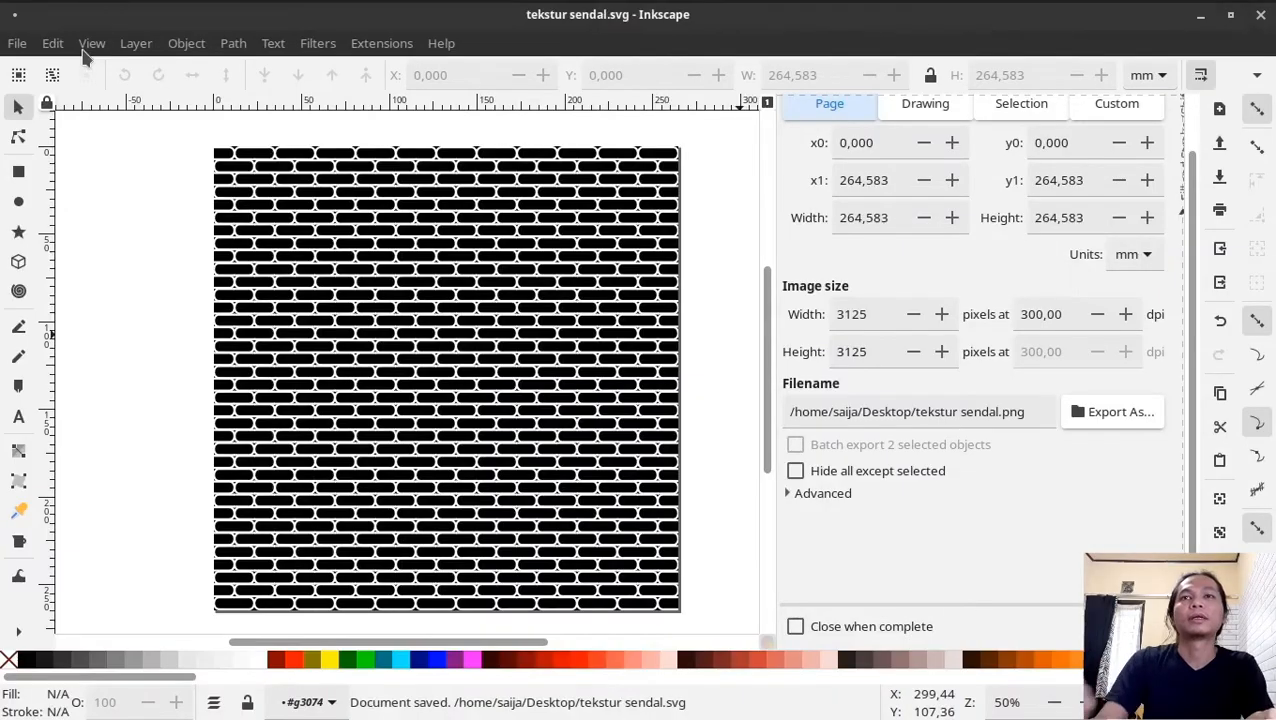
Step: Create a new document and draw a green rectangle about 336 mm wide and 75 mm high across the page
click(20, 46)
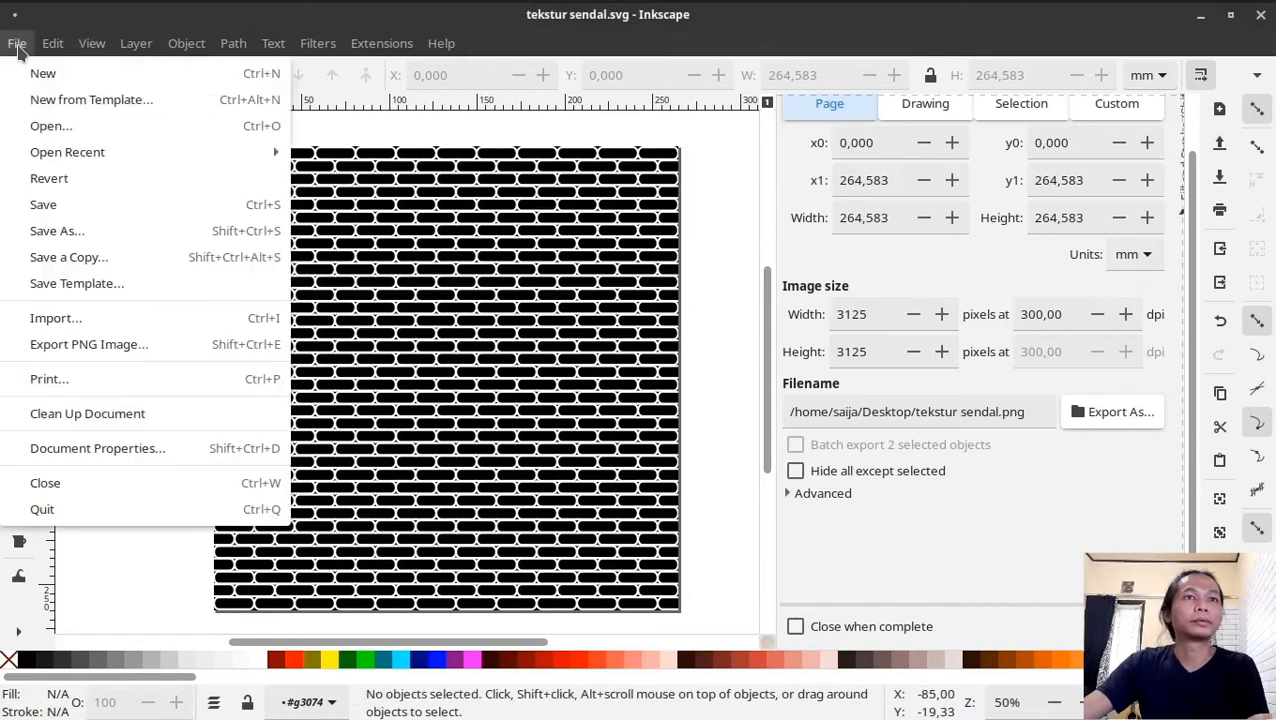
click(82, 78)
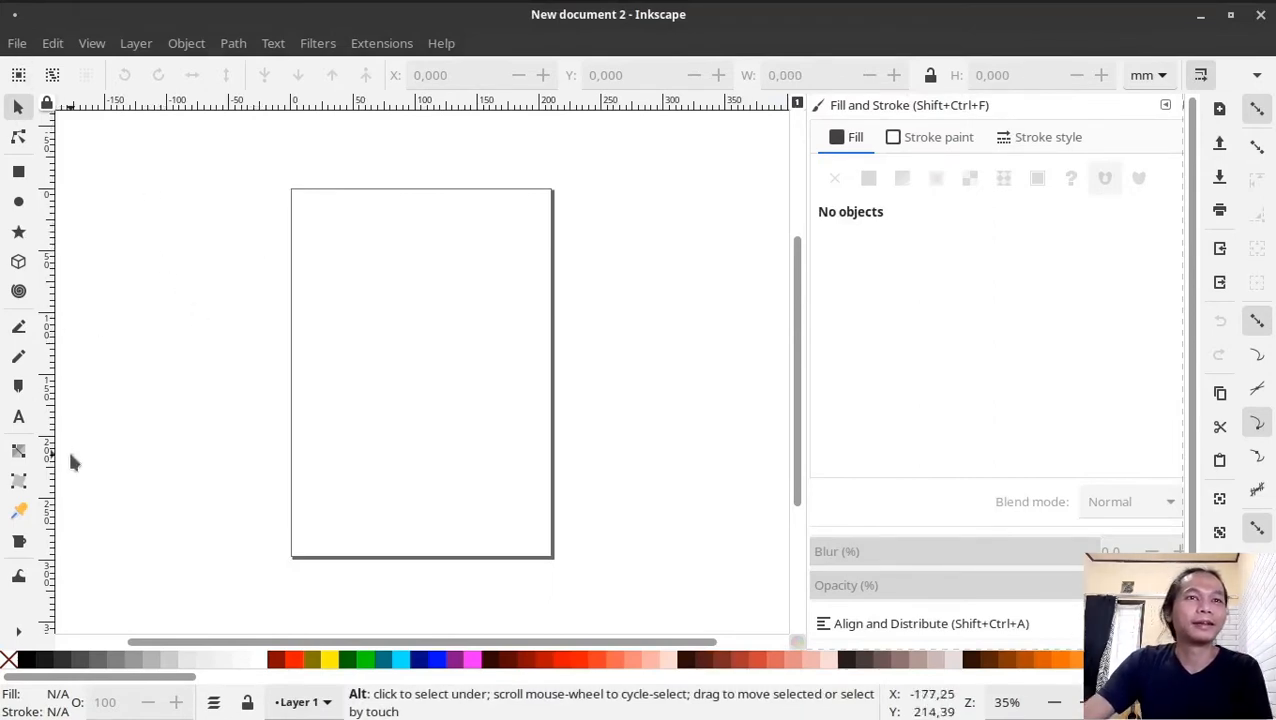
click(18, 172)
drag(230, 247, 653, 342)
click(347, 660)
key(s)
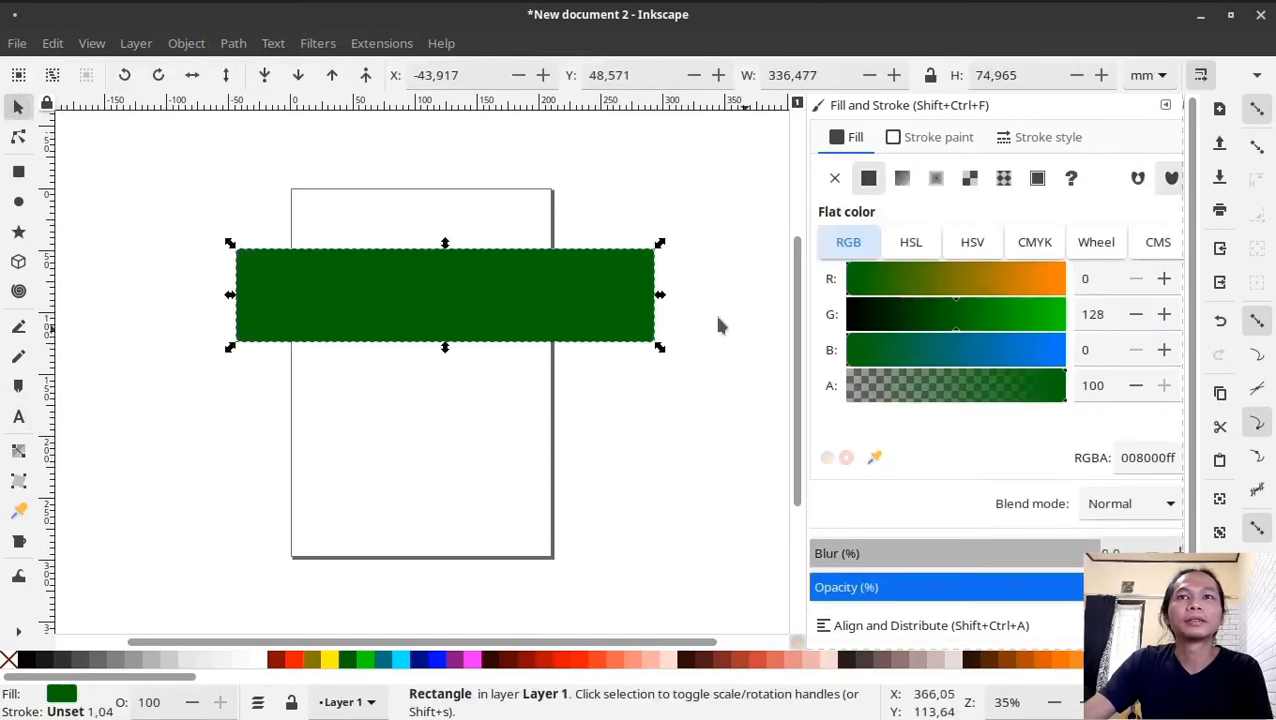
Step: Resize the green rectangle to a bar about 180 mm wide and 22 mm high near the page's upper edge
drag(662, 295, 801, 295)
key(minus)
key(minus)
drag(613, 333, 431, 330)
drag(397, 319, 436, 300)
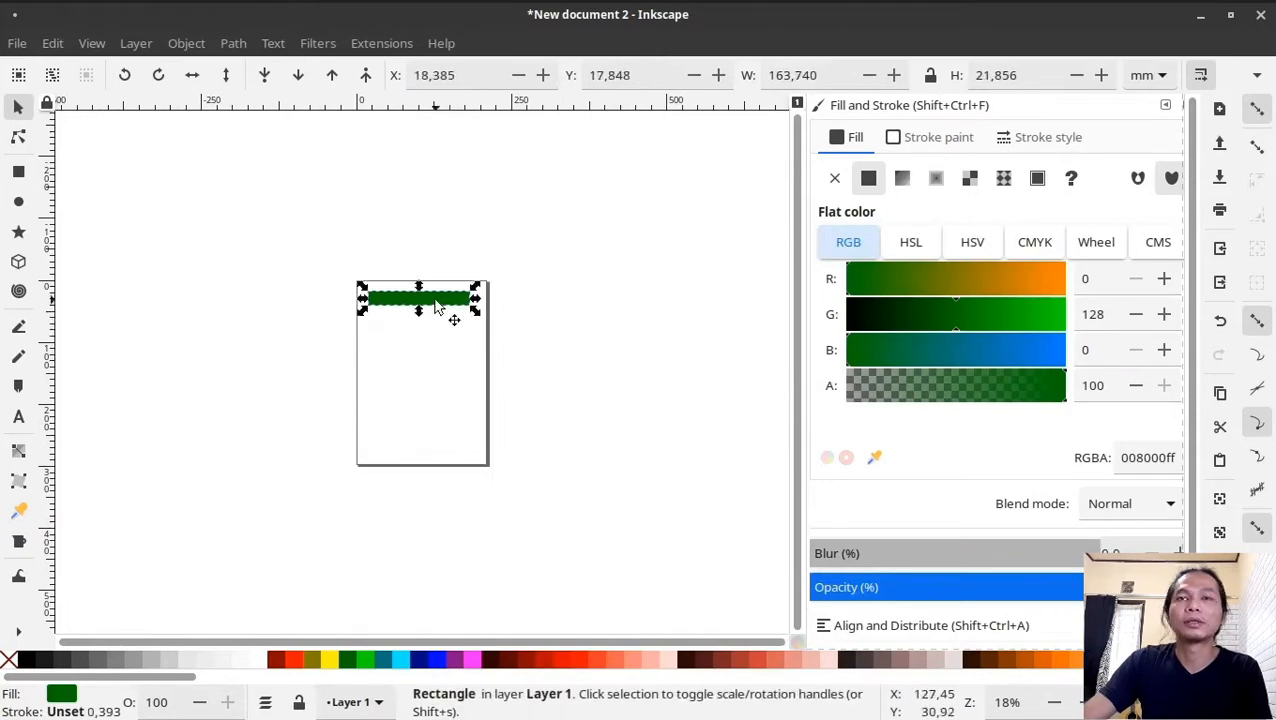
key(plus)
key(plus)
key(plus)
key(plus)
middle_drag(428, 224, 419, 488)
key(plus)
middle_drag(364, 400, 486, 454)
drag(222, 385, 167, 385)
click(530, 164)
Step: Set the document's page size to 1000 by 1000 px
click(17, 43)
click(110, 453)
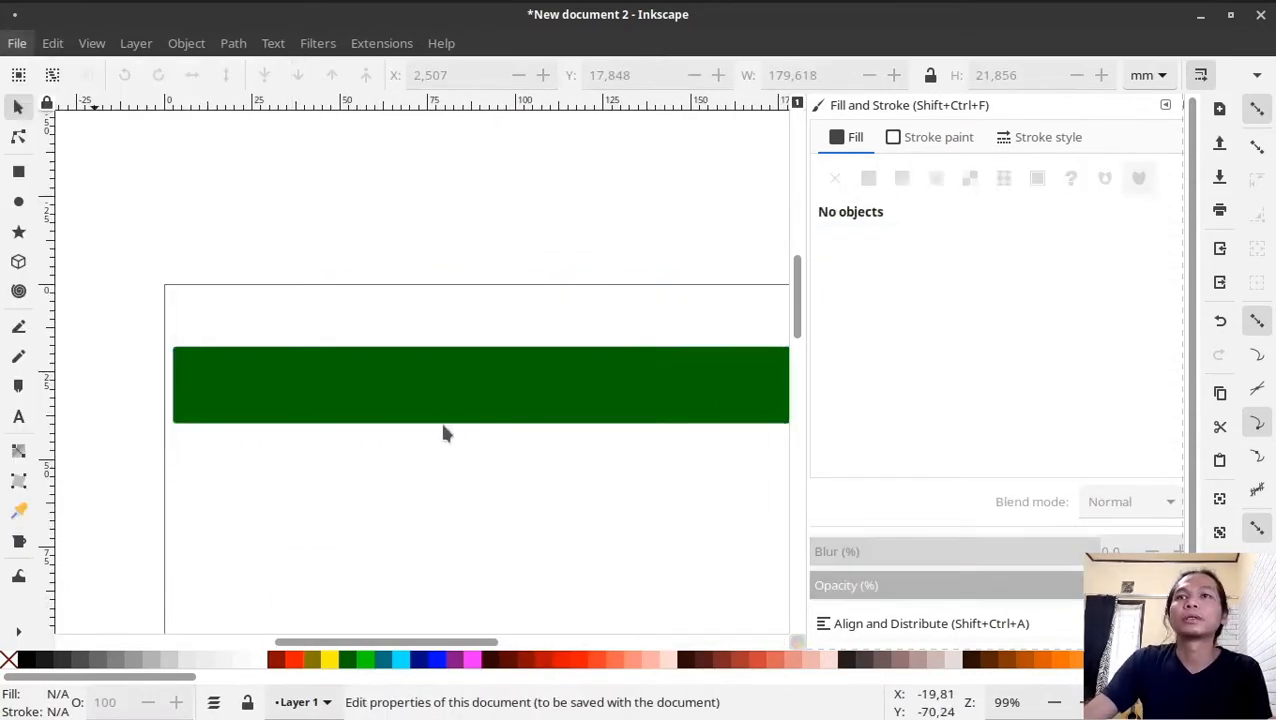
click(1228, 395)
click(1218, 335)
drag(822, 394, 605, 382)
text(1000)
key(Tab)
text(1000)
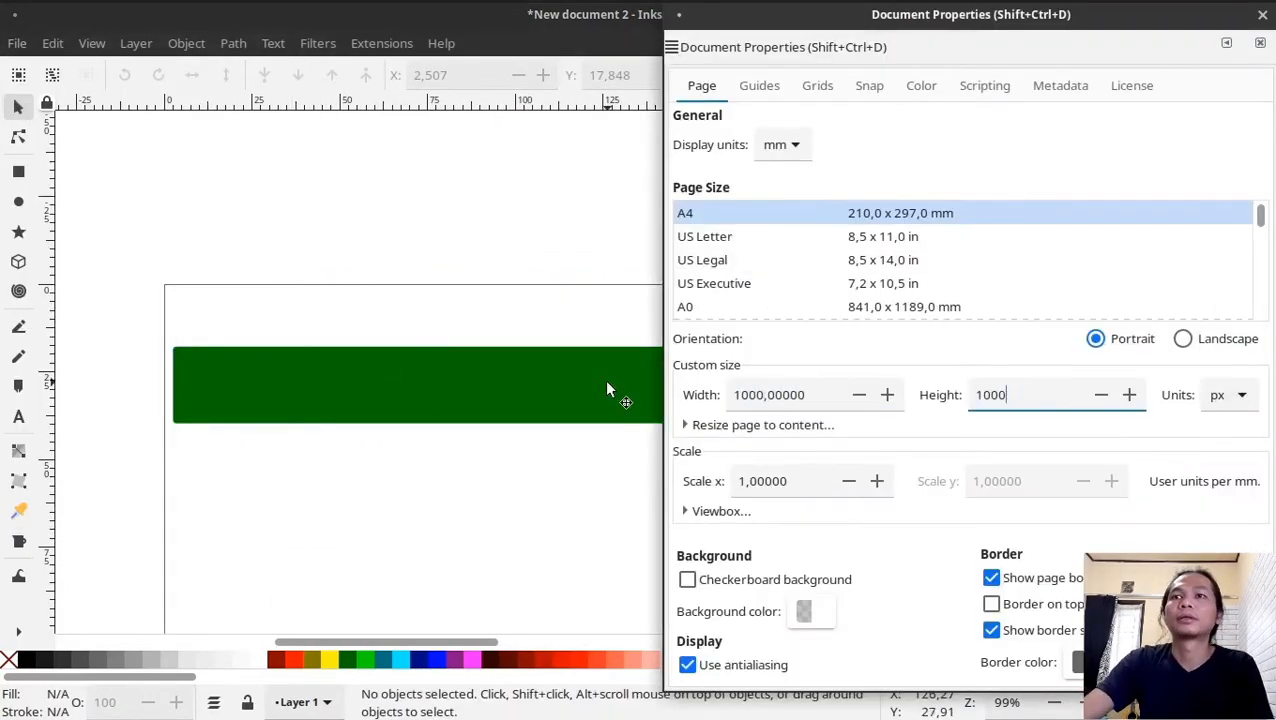
key(Return)
click(1260, 43)
Step: Set the green bar's width to 1000 px and align it centred horizontally against the page's top edge
click(408, 400)
click(1148, 75)
click(1144, 108)
drag(836, 76, 612, 63)
text(1000)
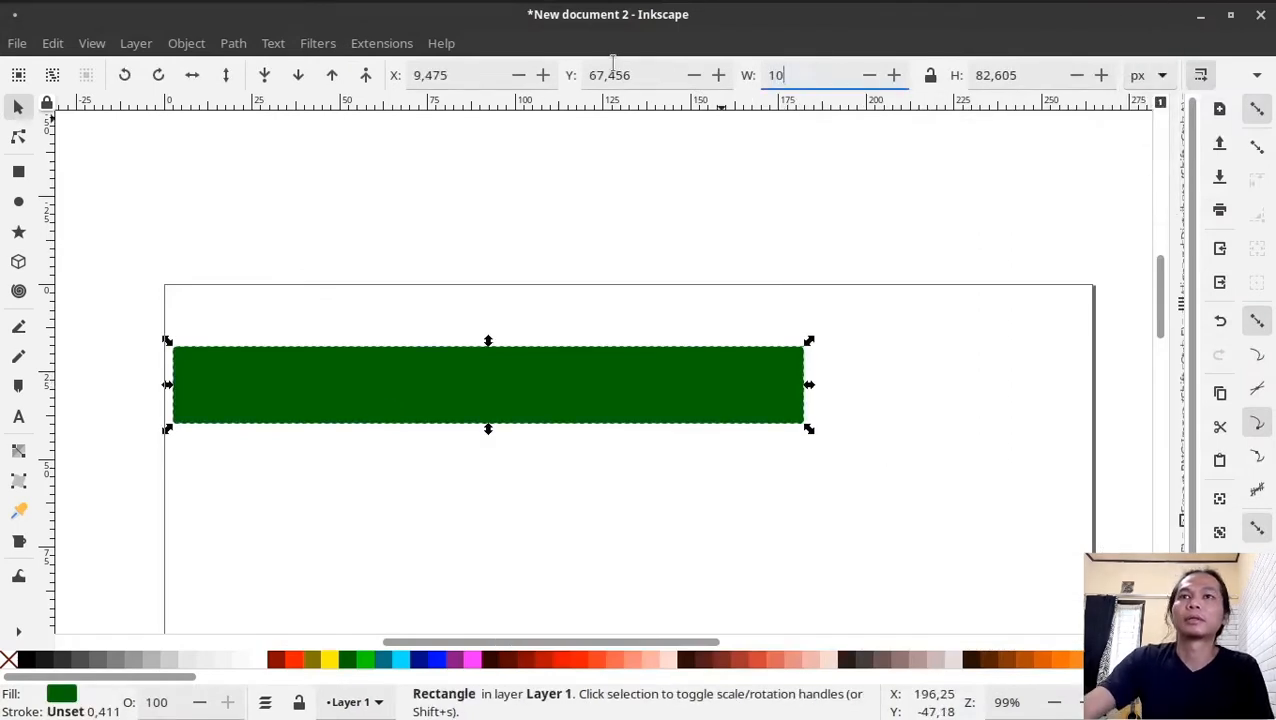
key(Return)
key(ctrl+shift+a)
click(1022, 208)
click(979, 243)
click(1158, 105)
click(646, 182)
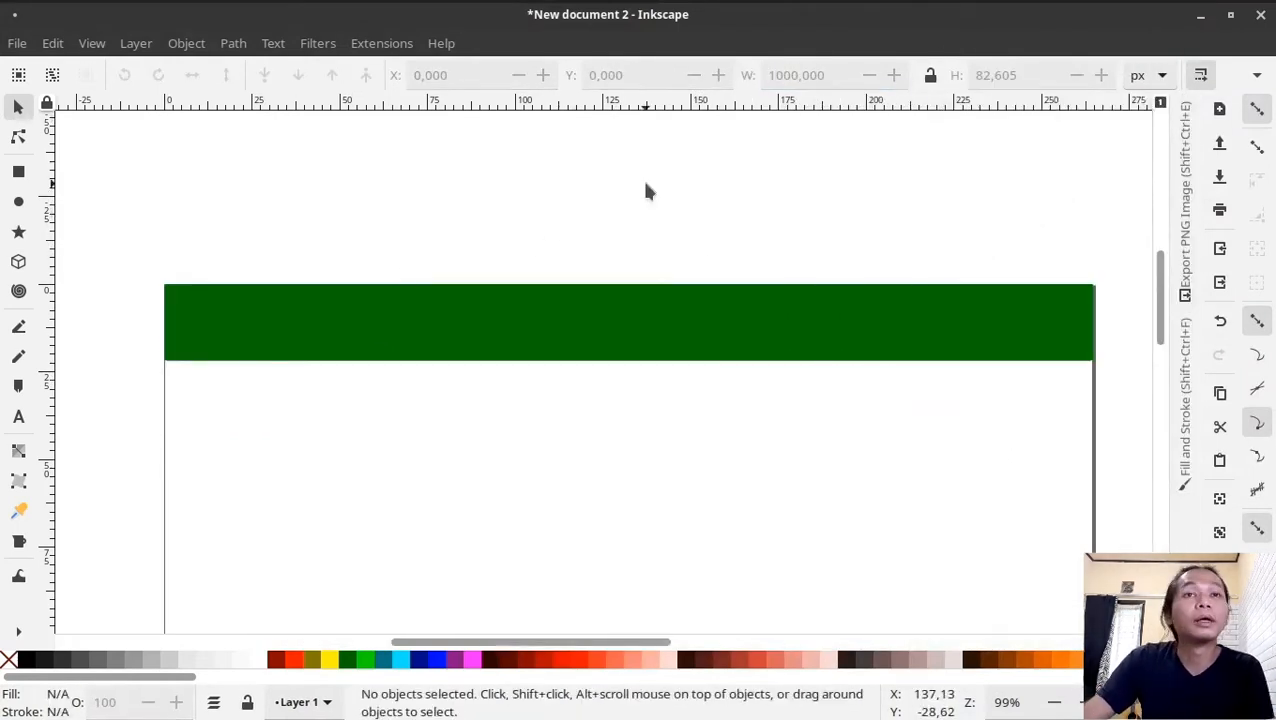
Step: Add the text "Wallouw" on the blank page area beneath the green bar
click(18, 418)
click(483, 482)
text(Walau)
key(BackSpace)
key(BackSpace)
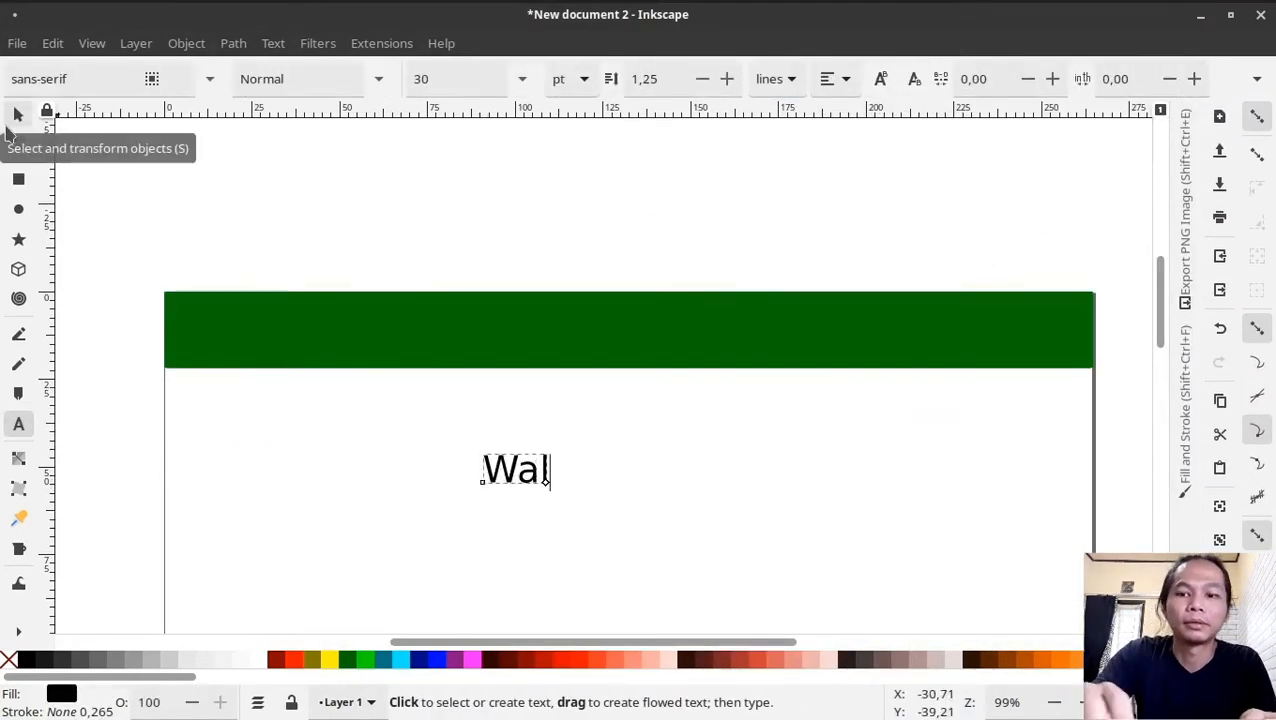
text(louw)
click(16, 116)
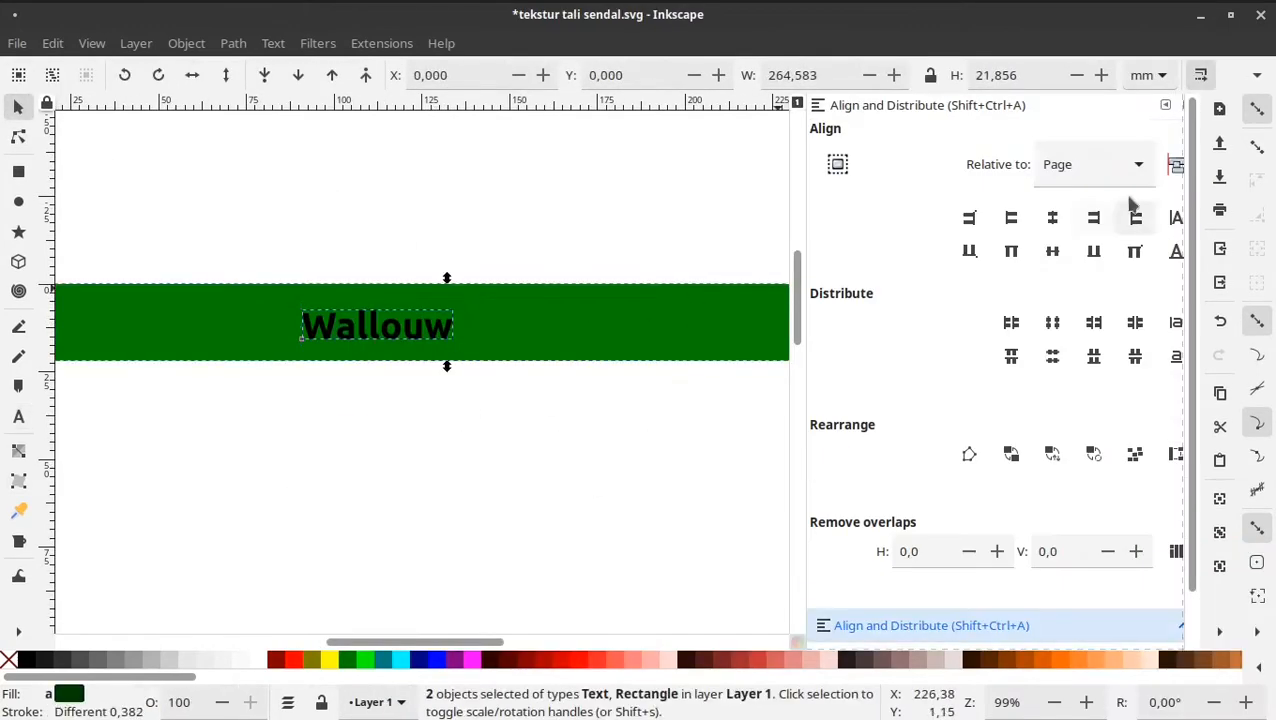
Step: Set the letter spacing of the "Wallouw" text to 10
key(t)
click(973, 79)
text(10)
key(Return)
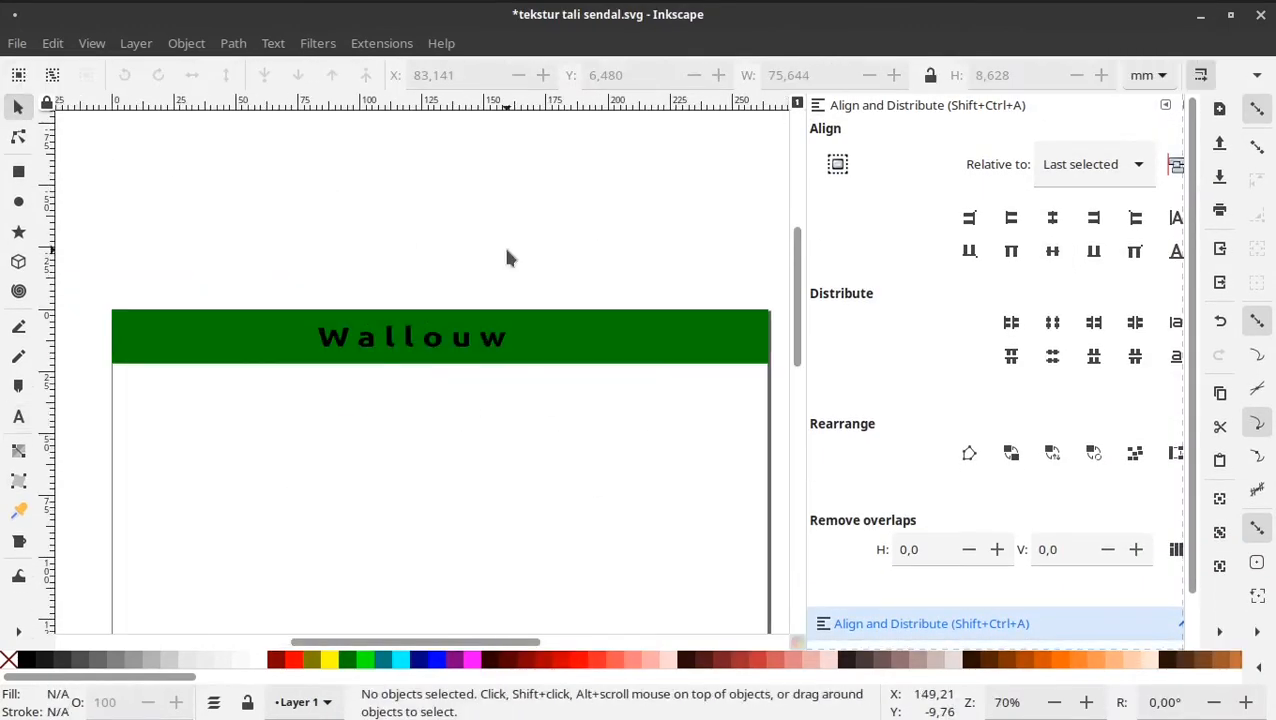
click(18, 202)
click(18, 291)
drag(169, 279, 181, 302)
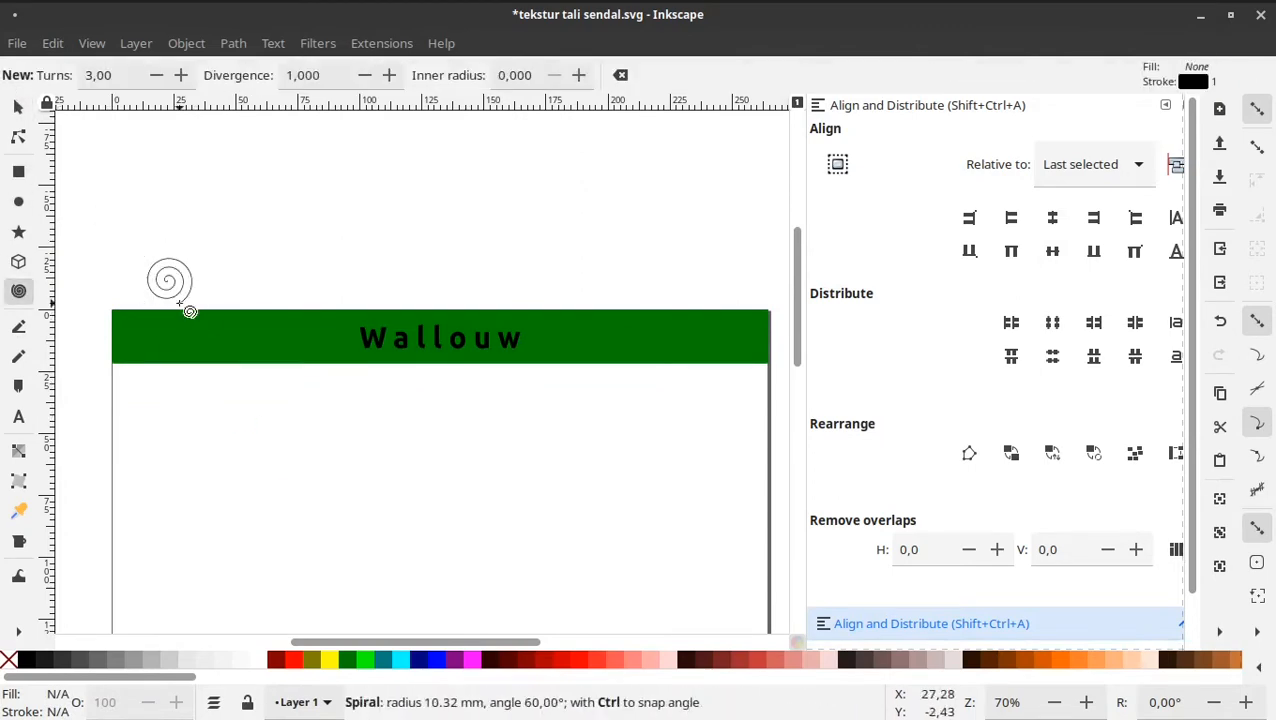
key(Delete)
Step: Draw a circle about 22.7 mm across on the page beneath the green bar
click(18, 202)
ctrl+drag(281, 419, 340, 473)
click(18, 107)
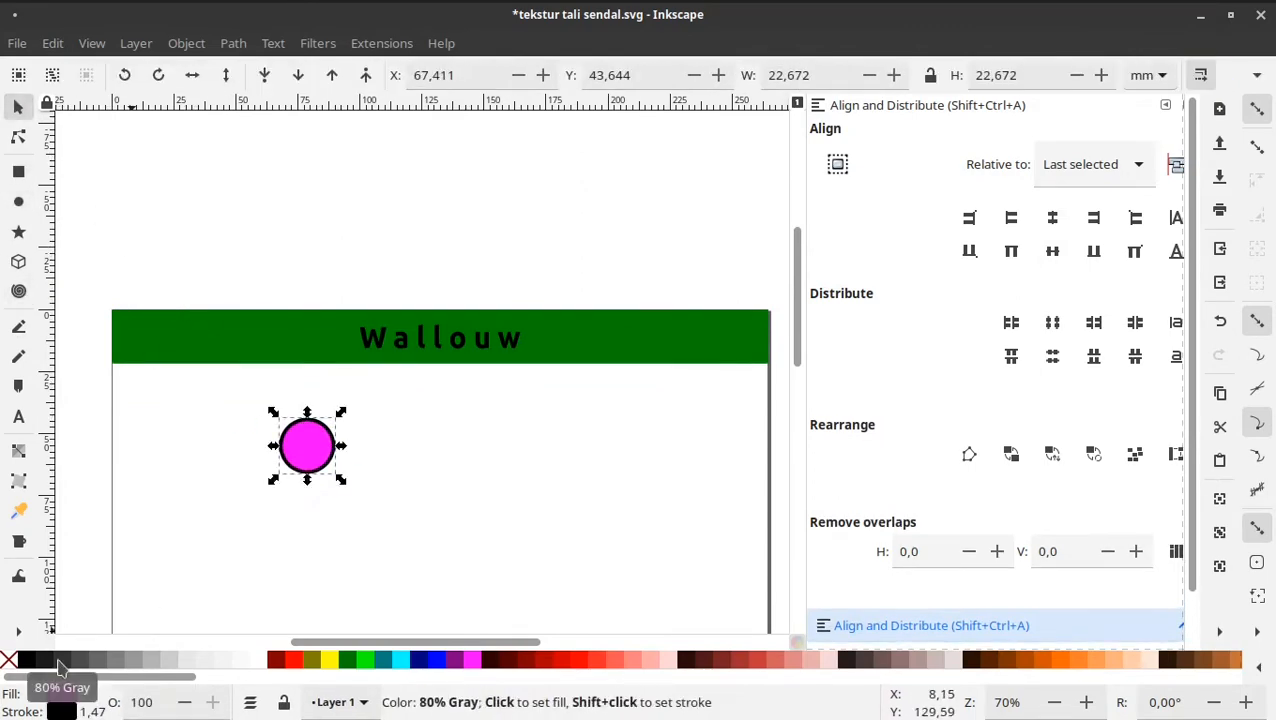
Step: Cut away the circle's lower part with an overlapping rectangle and place the black half disc at the green bar's left end
key(r)
drag(213, 433, 393, 549)
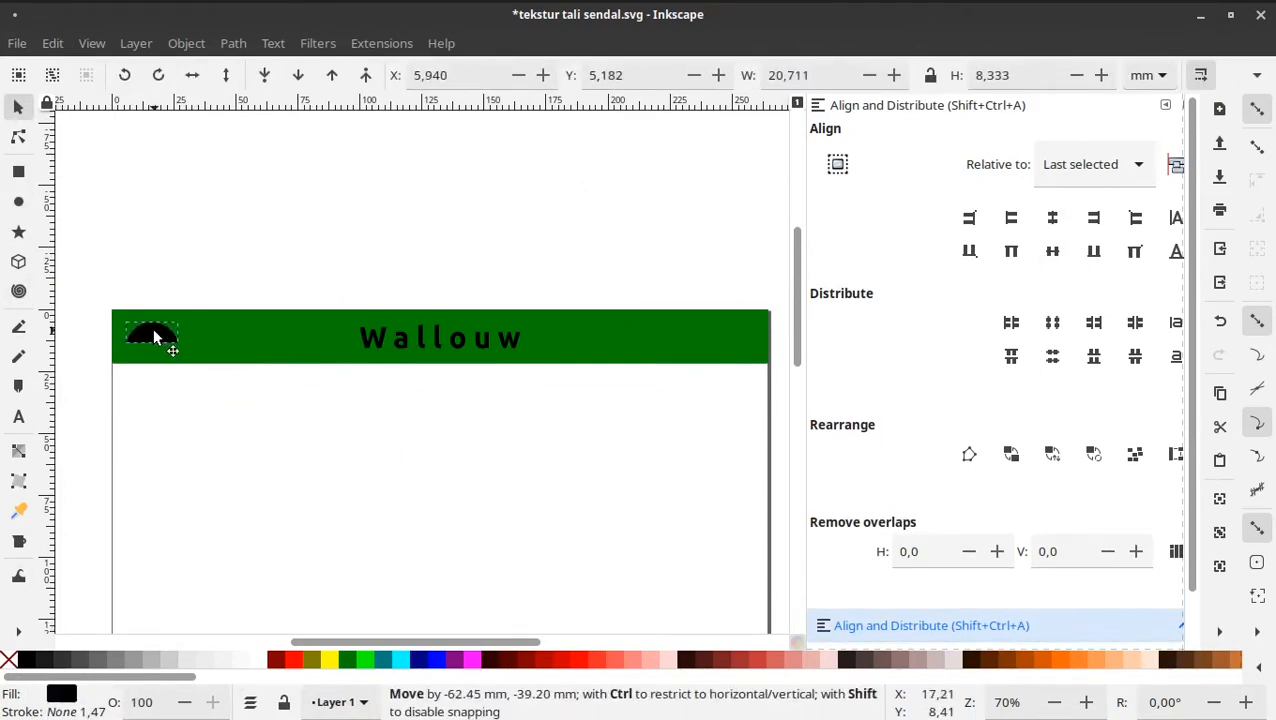
drag(174, 350, 187, 348)
ctrl+scroll(443, 361, up, 2)
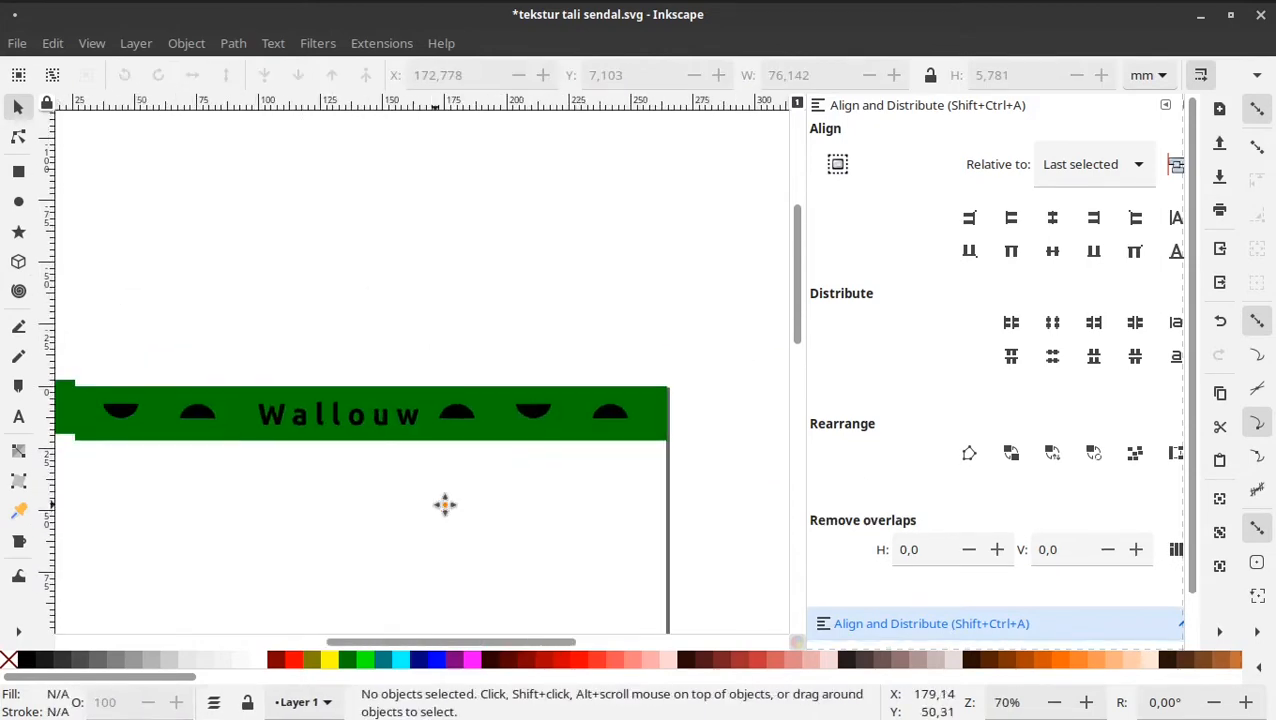
key(ctrl+a)
key(Escape)
key(plus)
key(plus)
click(18, 326)
click(123, 442)
click(180, 373)
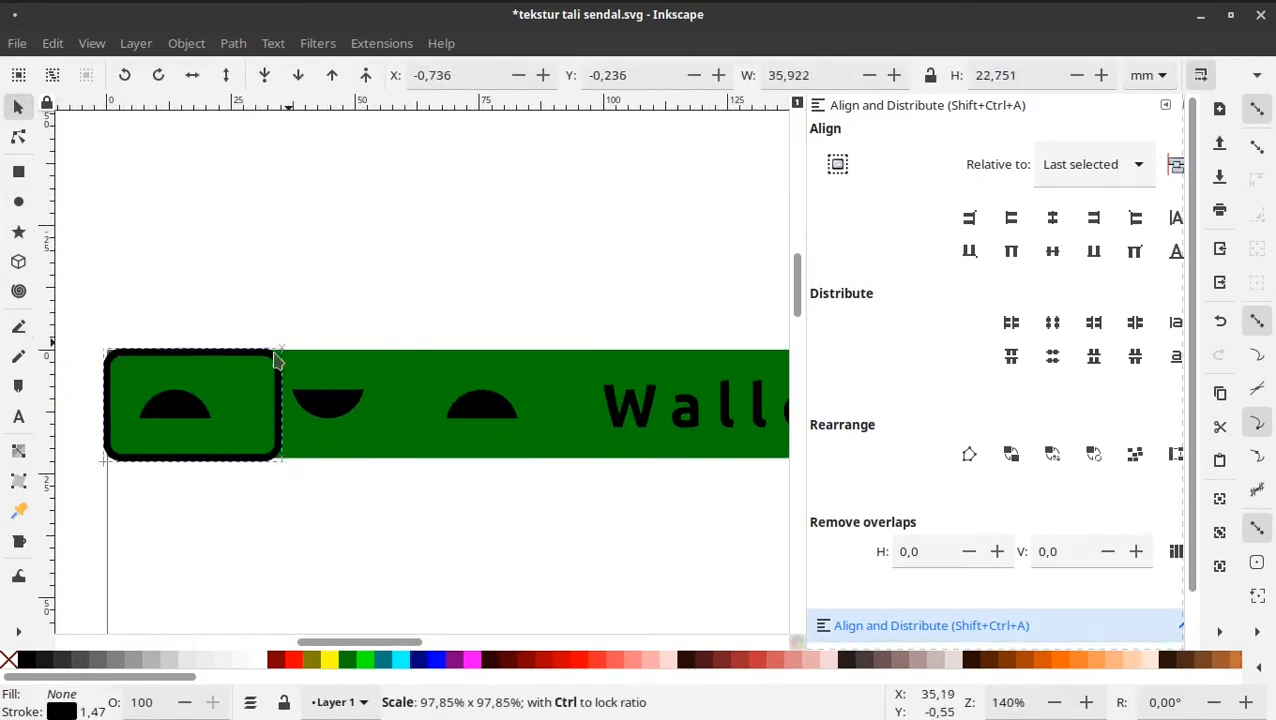
drag(276, 362, 225, 433)
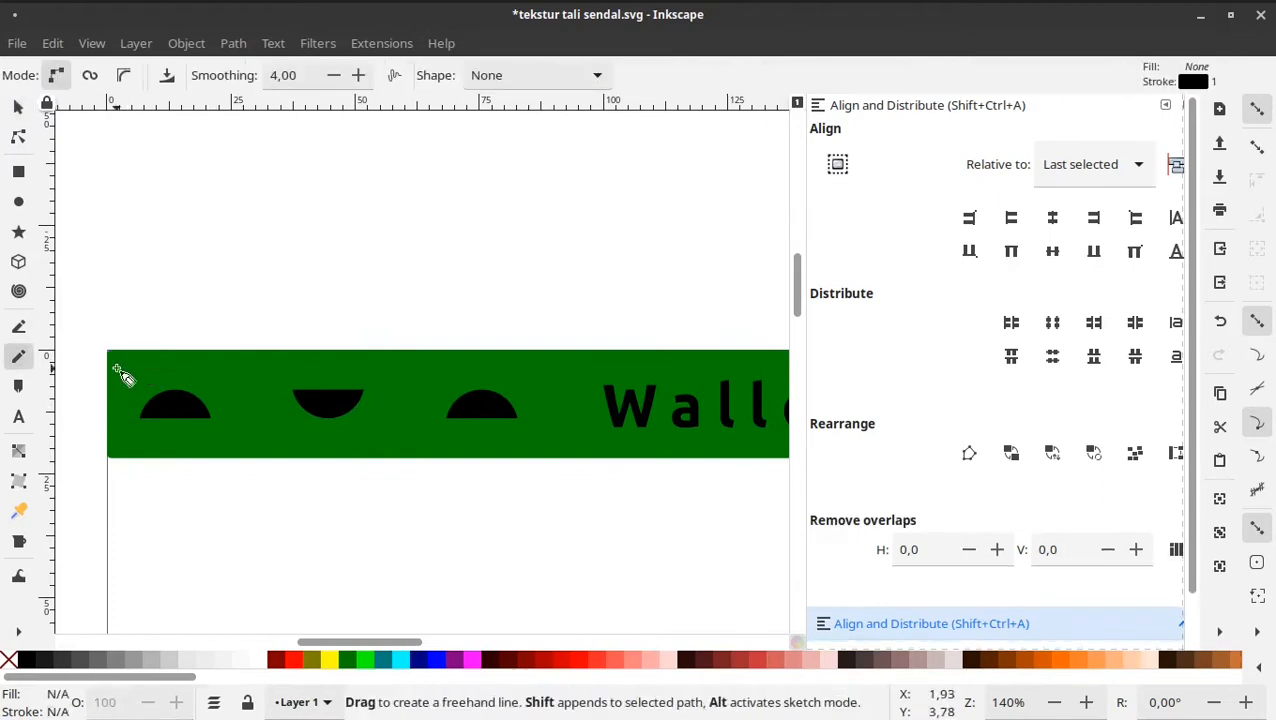
Step: Draw a straight horizontal line about 99 mm long along the bar's upper edge and give it a 2 mm stroke
click(117, 369)
ctrl+click(594, 370)
click(18, 107)
drag(108, 368, 97, 368)
key(ctrl+shift+f)
text(2)
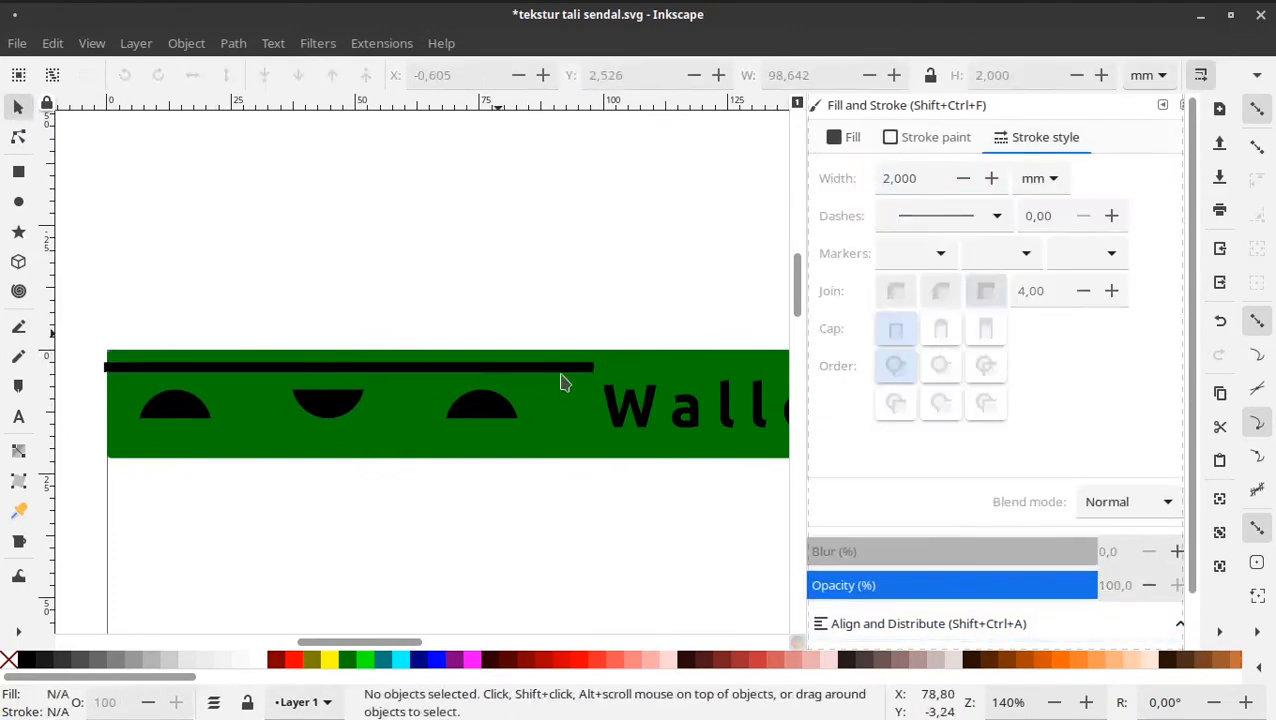
Step: Set the line's stroke width to 1.9 mm, nudge it up, and place a duplicate straight below along the bar's lower edge
click(393, 366)
double_click(963, 178)
click(991, 178)
key(Up)
key(Escape)
click(401, 362)
key(ctrl+d)
ctrl+drag(401, 362, 401, 441)
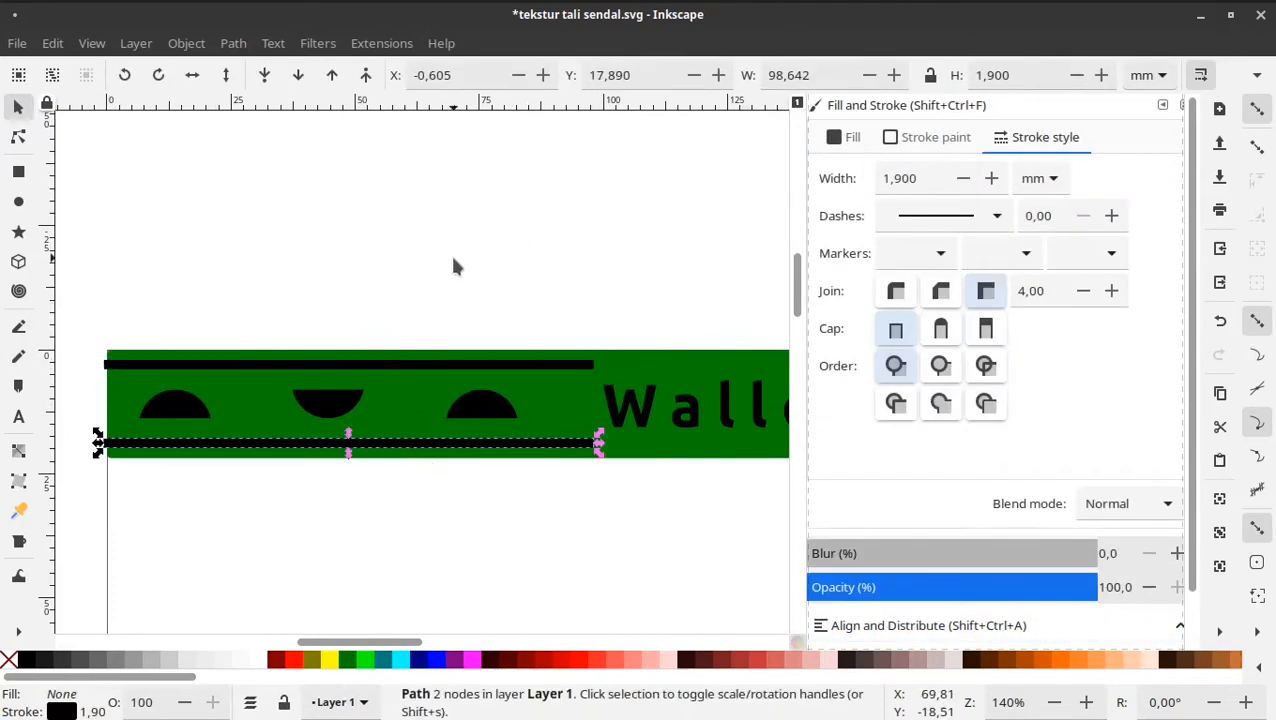
Step: Select both black border lines and extend them to the right along the green bar
shift+click(400, 363)
ctrl+scroll(161, 398, down, 3)
drag(320, 403, 607, 403)
key(Escape)
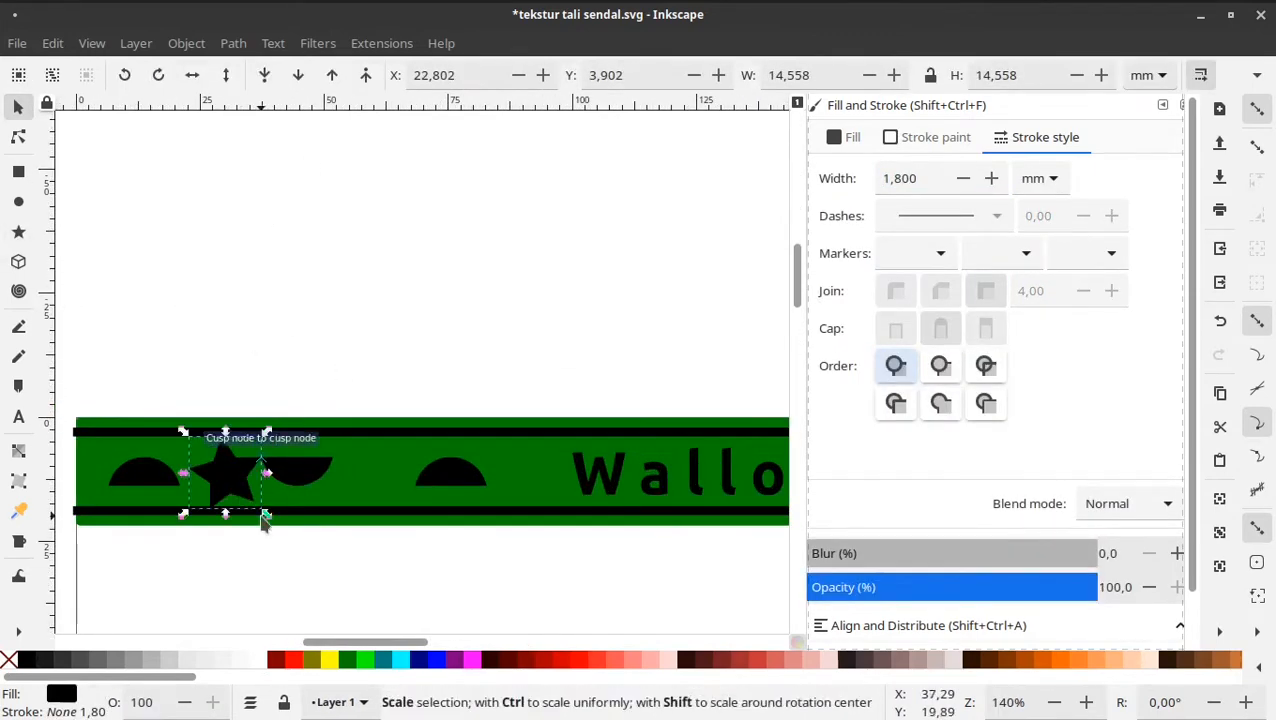
Step: Shrink the black star to about 5.8 mm and place a diagonally offset duplicate beside it between the first two half discs
click(248, 478)
click(199, 452)
key(ctrl+d)
mouse_move(199, 452)
mouse_down()
mouse_move(249, 480)
mouse_move(384, 477)
mouse_move(412, 491)
mouse_up()
key(Escape)
Step: Duplicate the pair of stars into the next gap between the half discs before the text
click(203, 459)
shift+click(247, 486)
key(ctrl+d)
drag(450, 476, 453, 476)
Step: Place a copy of one star at the green bar's left end, undoing the surplus duplicate
mouse_move(316, 387)
mouse_down()
mouse_move(447, 561)
mouse_move(448, 587)
mouse_up()
key(ctrl+d)
drag(396, 490, 91, 467)
key(ctrl+d)
key(ctrl+z)
key(ctrl+z)
Step: Copy the star pair before Wallouw to beyond the half disc following the text, and add a single star right after the text
middle_drag(640, 550, 295, 561)
drag(142, 385, 230, 581)
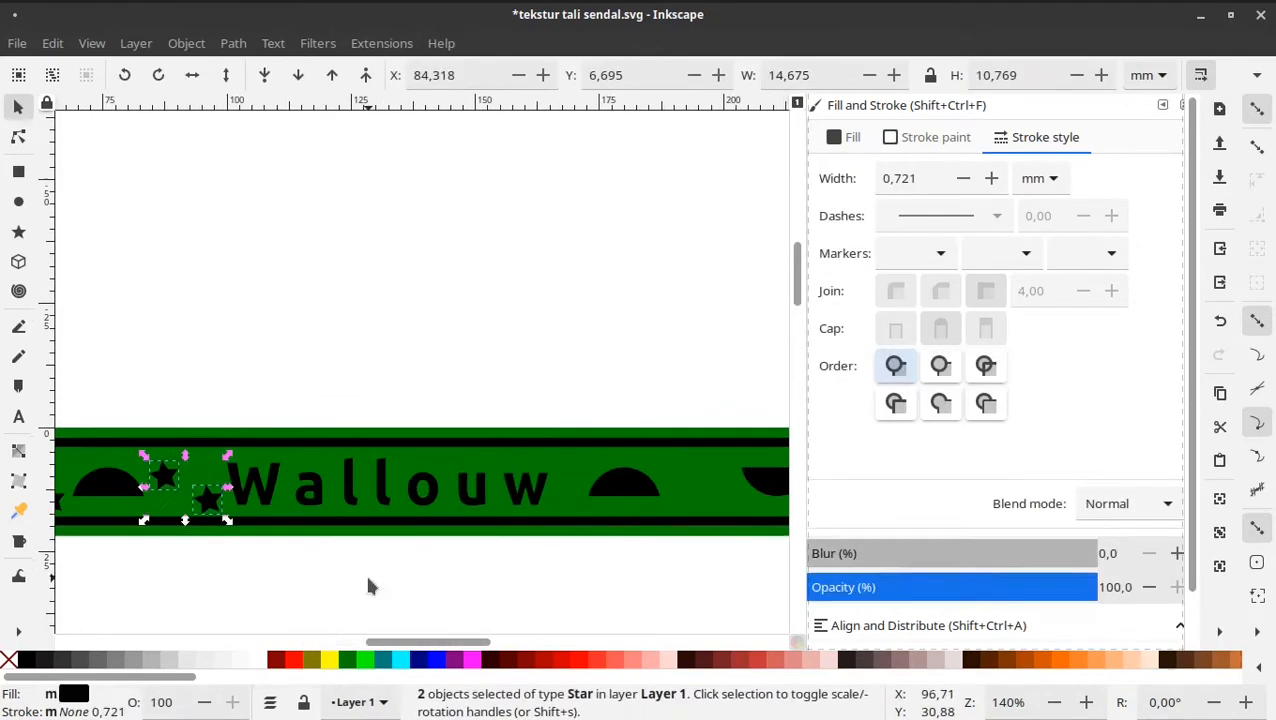
click(250, 521)
click(161, 475)
shift+click(207, 500)
key(ctrl+d)
drag(207, 500, 563, 476)
click(681, 499)
key(ctrl+d)
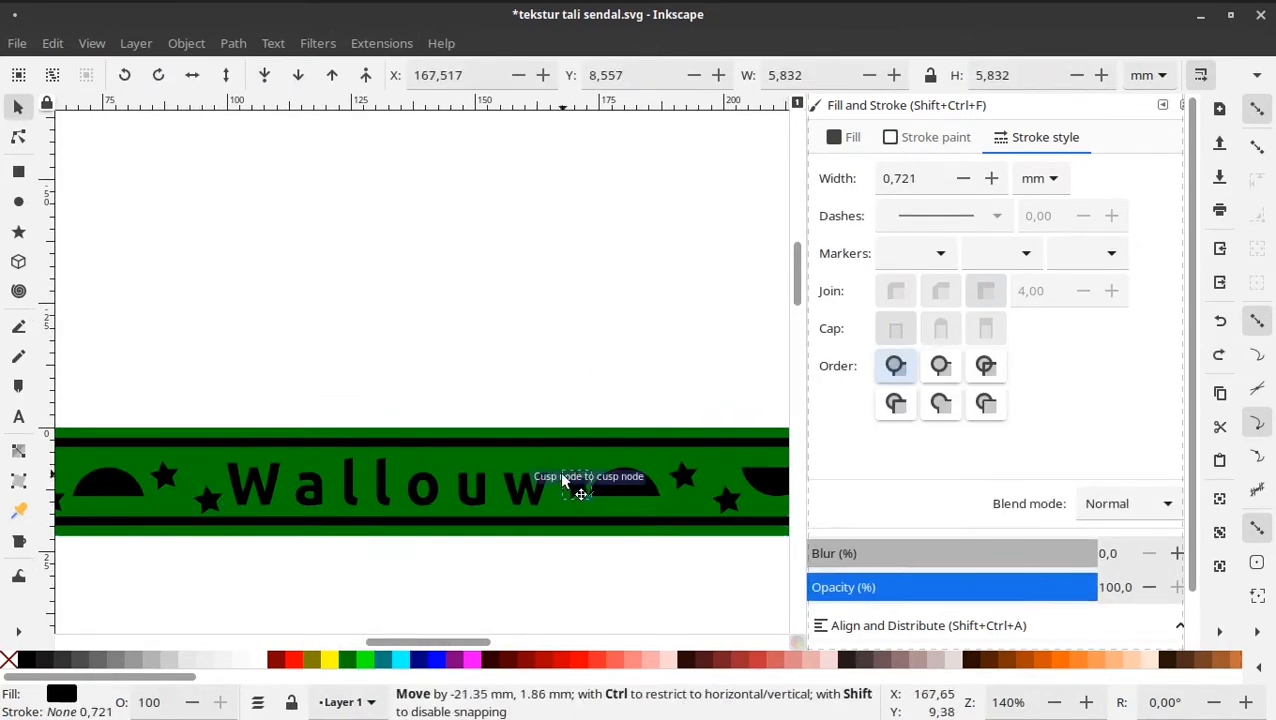
Step: Duplicate the star pair into the remaining gaps between the half discs up to the bar's right end
click(281, 464)
shift+click(328, 490)
key(ctrl+d)
click(477, 483)
drag(328, 490, 576, 458)
shift+click(430, 457)
key(ctrl+d)
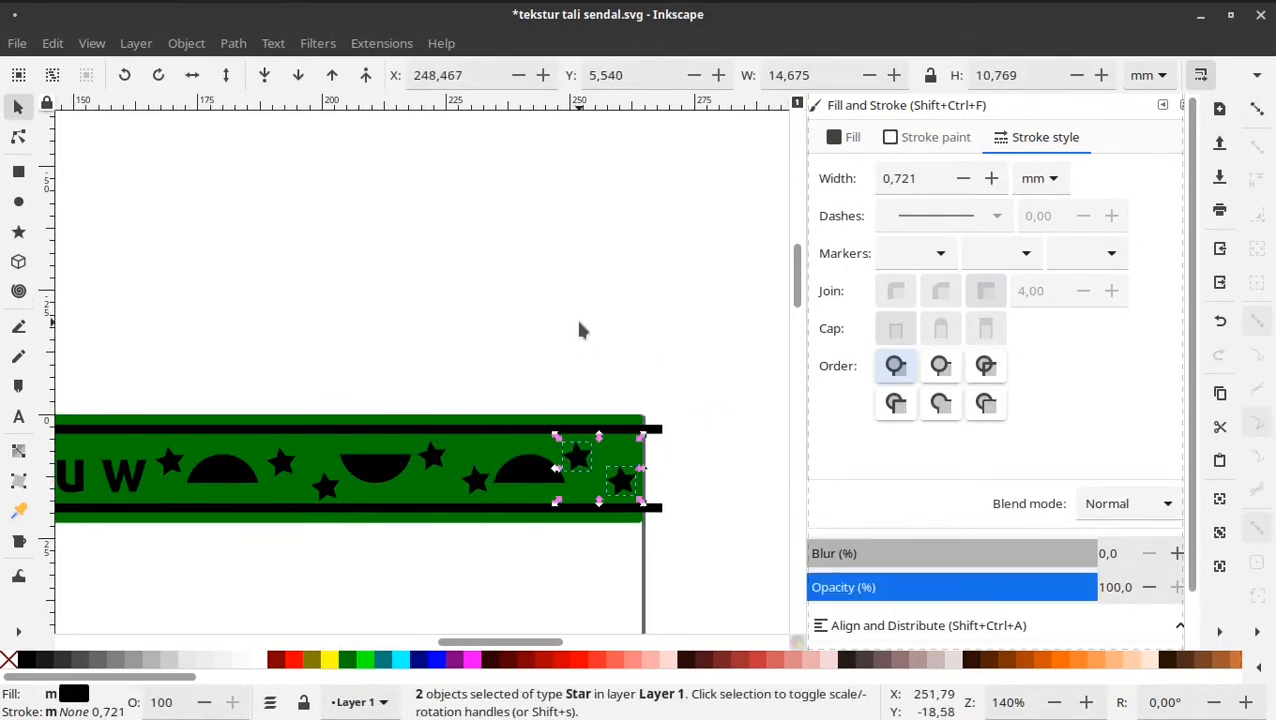
Step: Set both black border lines to 1000 px wide and centre them horizontally relative to the page
click(578, 324)
click(654, 430)
shift+click(654, 508)
click(1148, 75)
double_click(790, 75)
text(1000)
click(928, 623)
click(1052, 218)
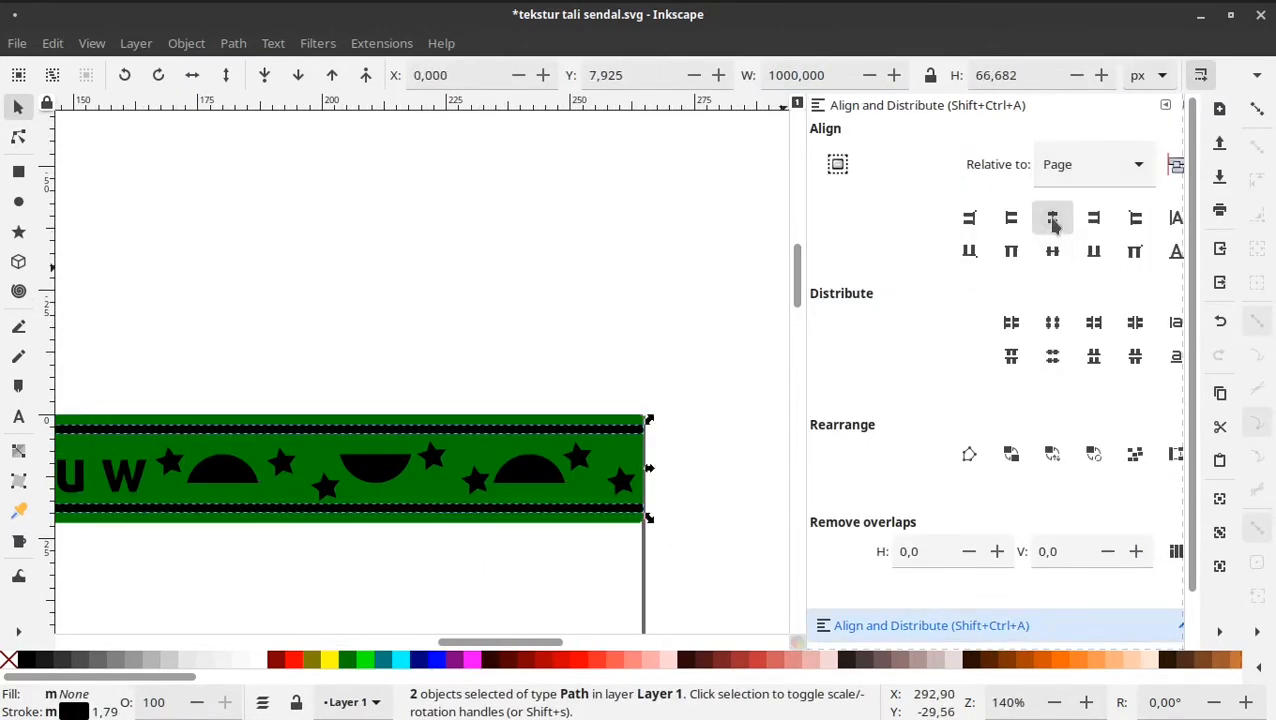
Step: Group the text, ornaments and border lines without the green bar, and give the group a white fill
click(540, 316)
key(minus)
key(ctrl+a)
shift+click(515, 436)
key(ctrl+g)
click(258, 660)
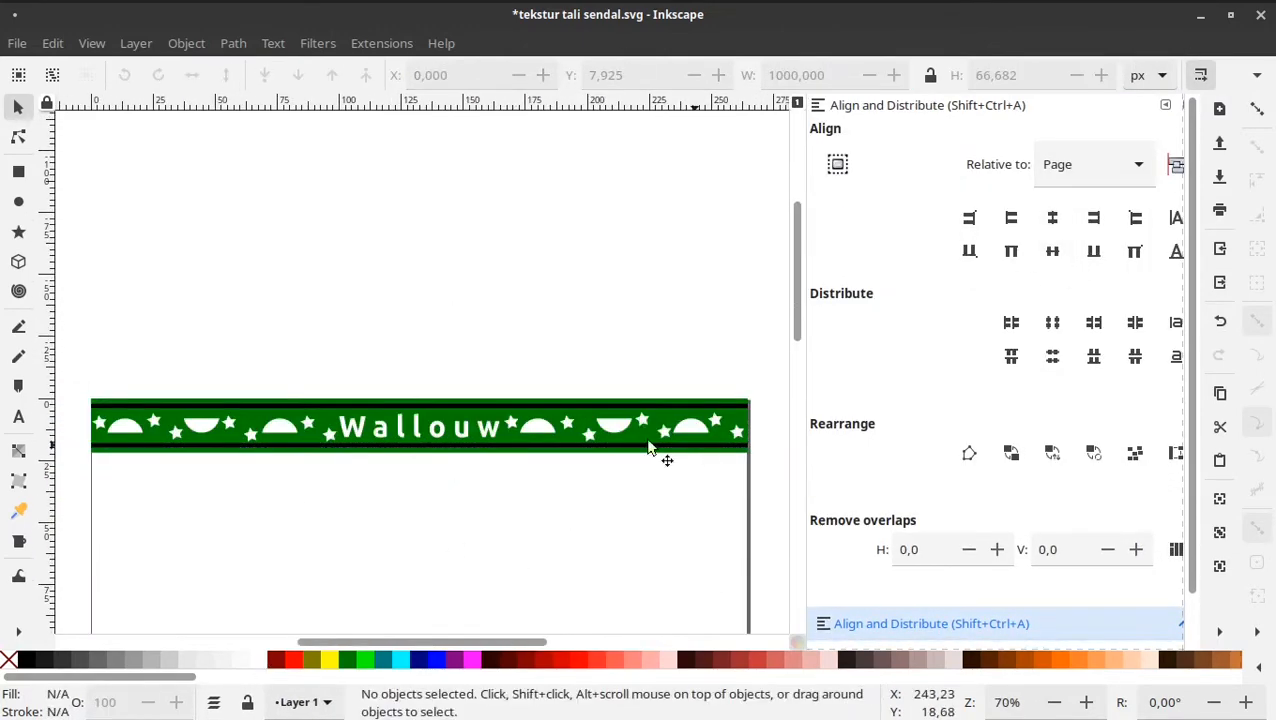
Step: Change the two black border lines to white
click(652, 445)
click(18, 137)
click(258, 660)
click(18, 107)
click(358, 460)
Step: Fill the green background bar with black
click(104, 453)
key(plus)
key(plus)
key(plus)
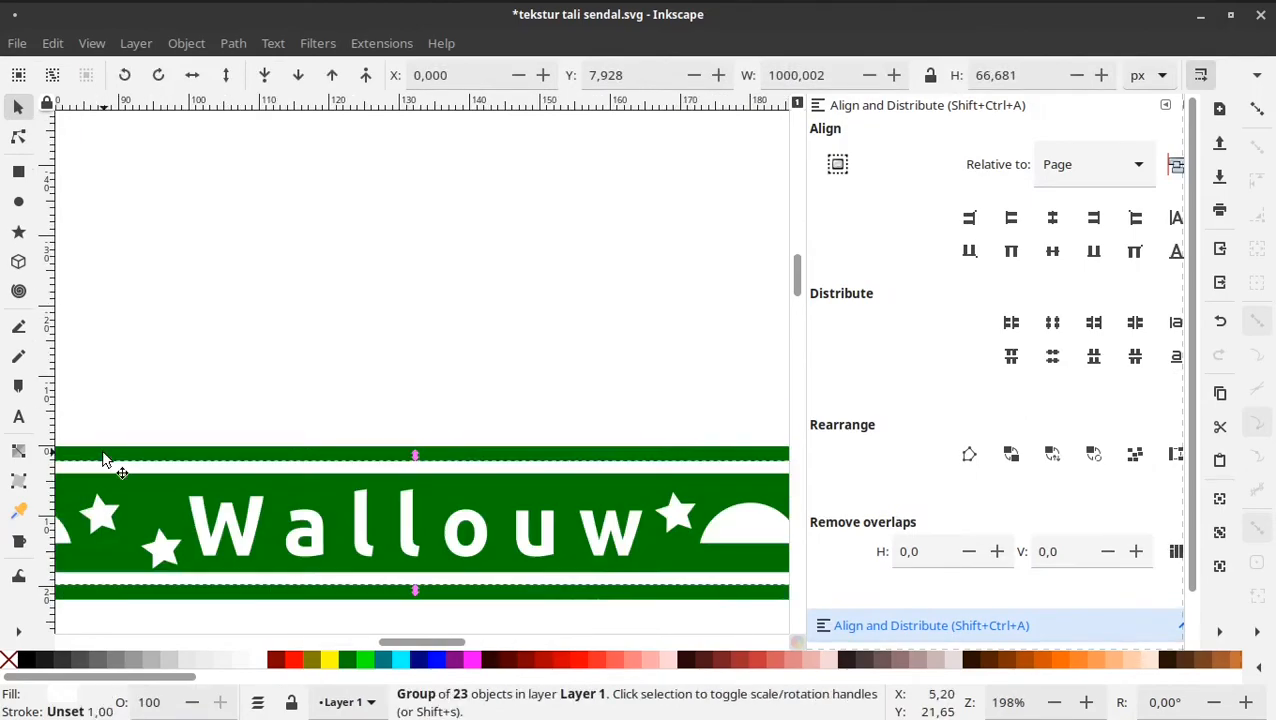
click(104, 455)
key(minus)
key(minus)
key(minus)
click(27, 660)
Step: Select everything in the strap drawing and export it at 300 dpi
key(ctrl+a)
key(shift+ctrl+e)
text(300)
key(Return)
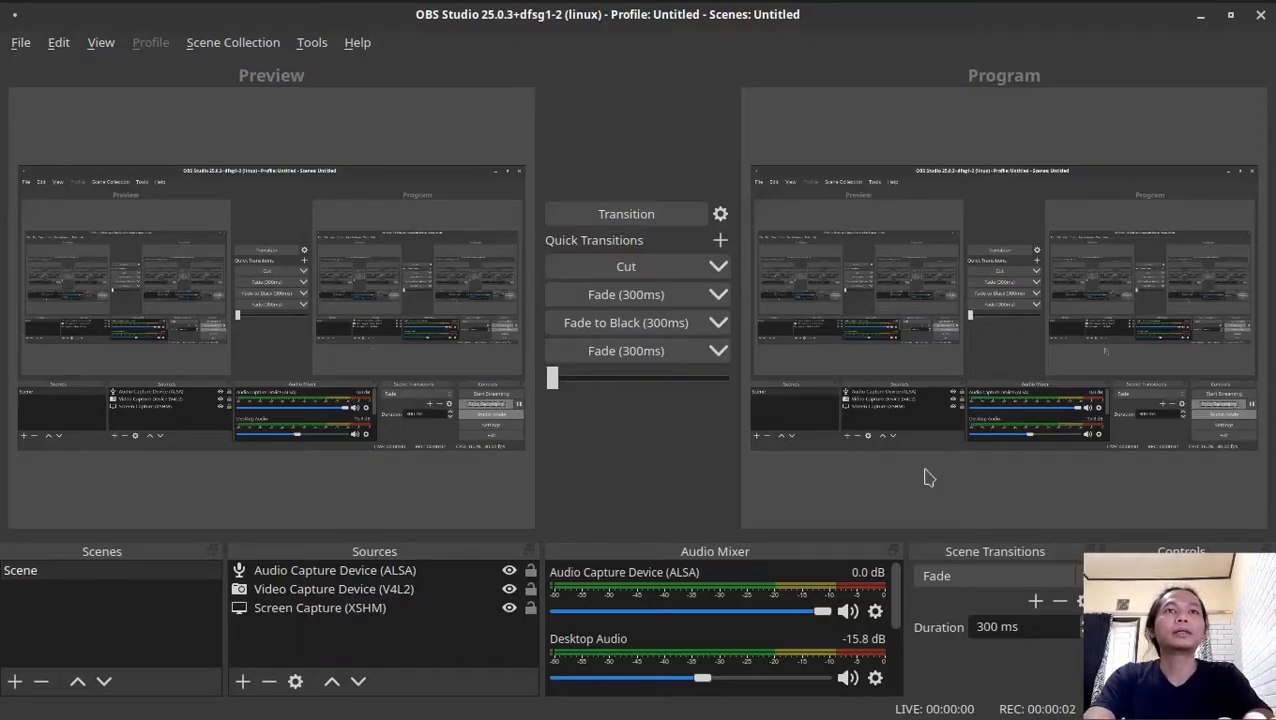
Step: Switch to Blender, open the recent file sendal.blend and hide the strap object tali
click(1202, 16)
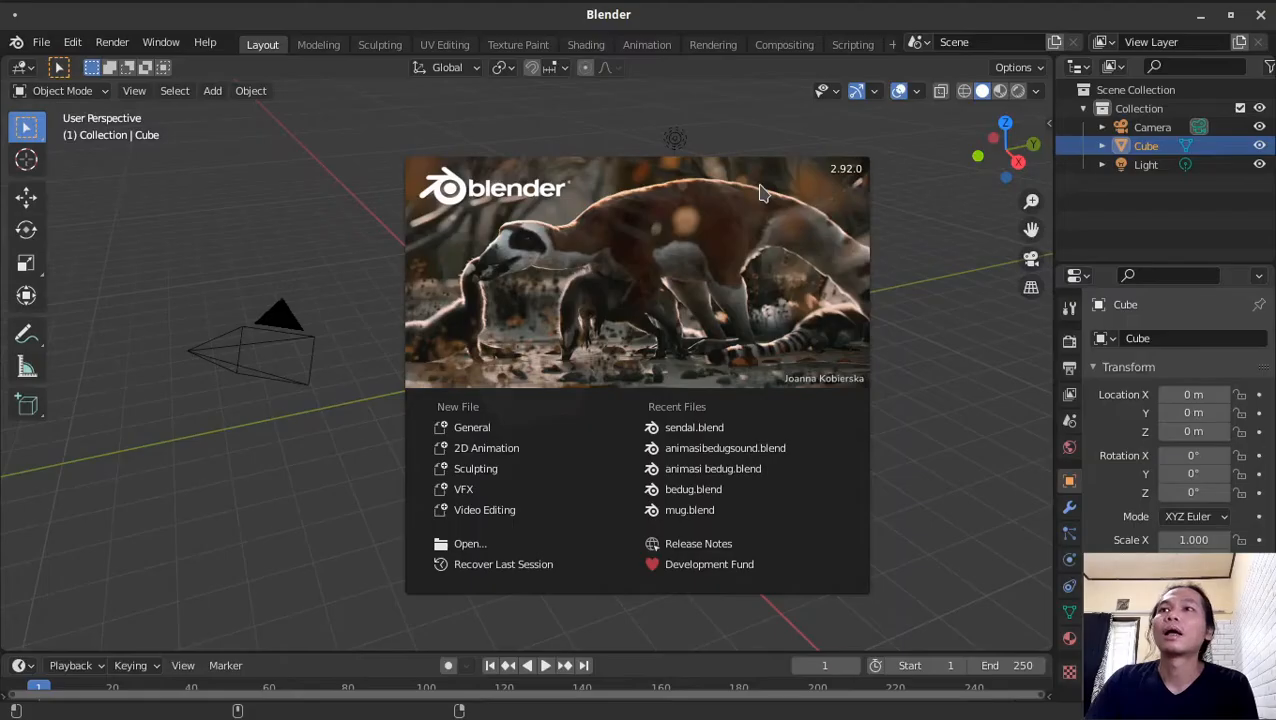
click(694, 427)
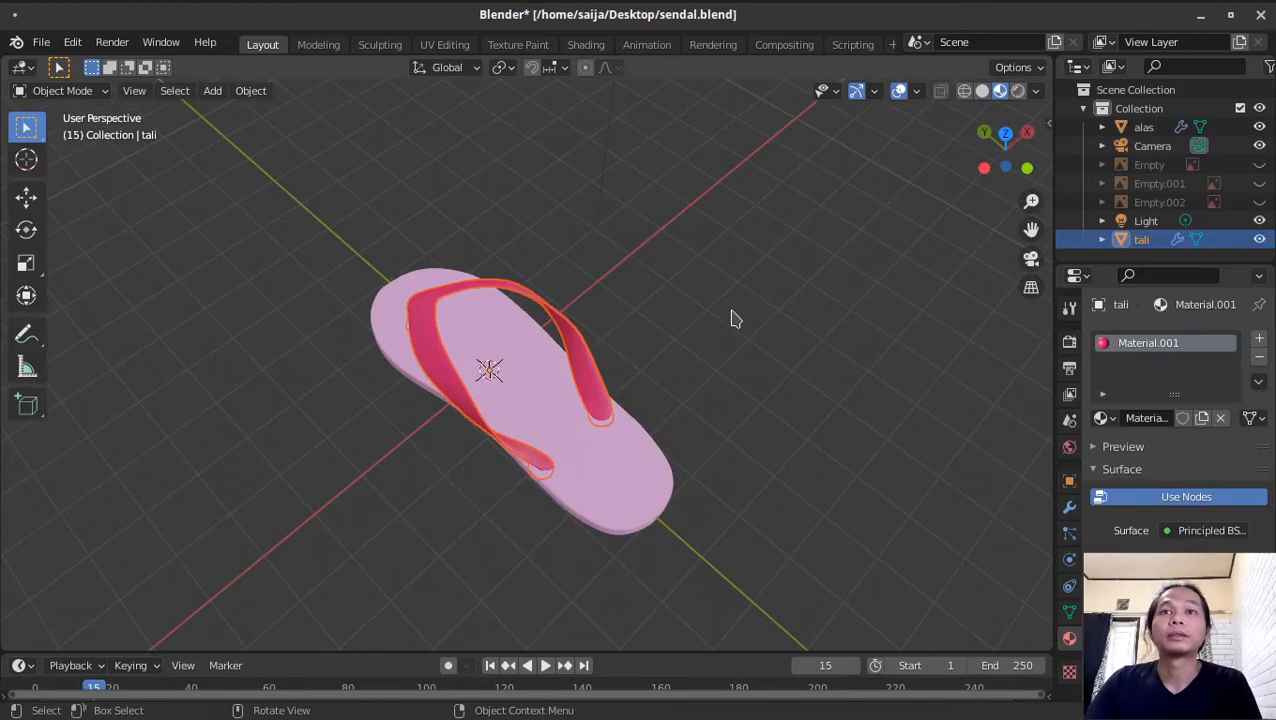
key(h)
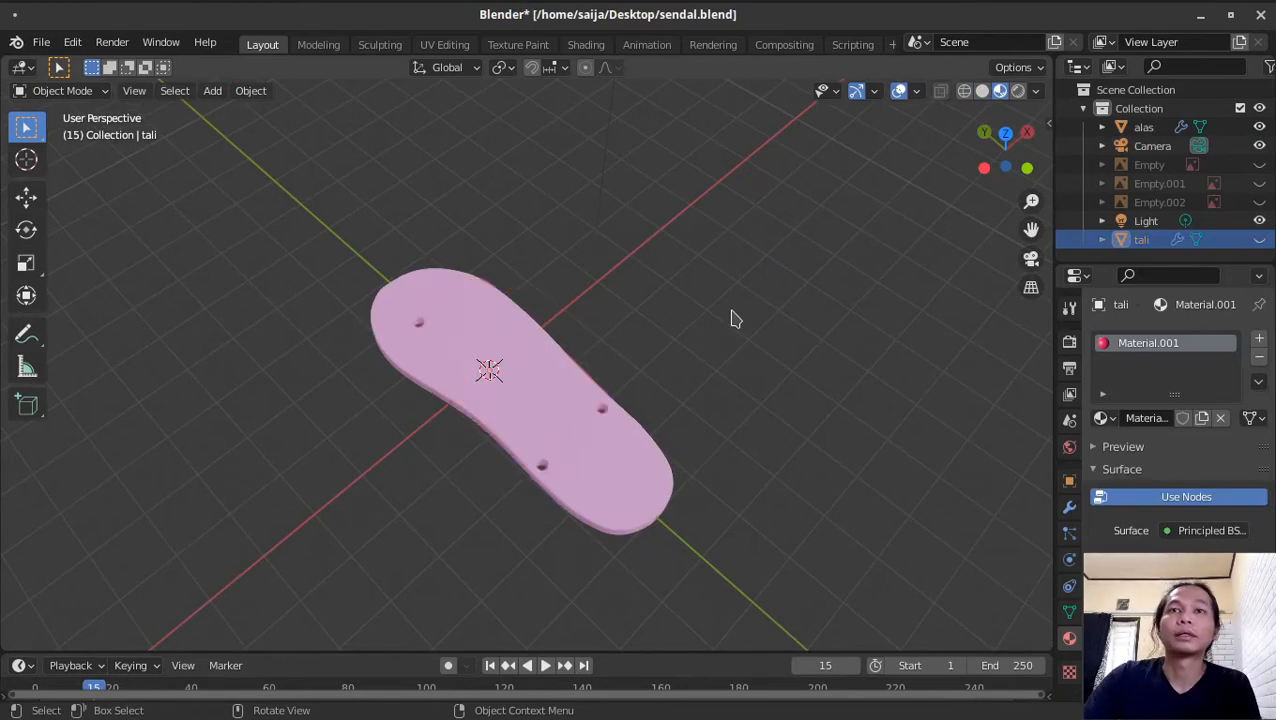
Step: Select the sole in top view, open its material nodes in the Shading workspace and shift both nodes aside to make room
click(555, 392)
key(KP_7)
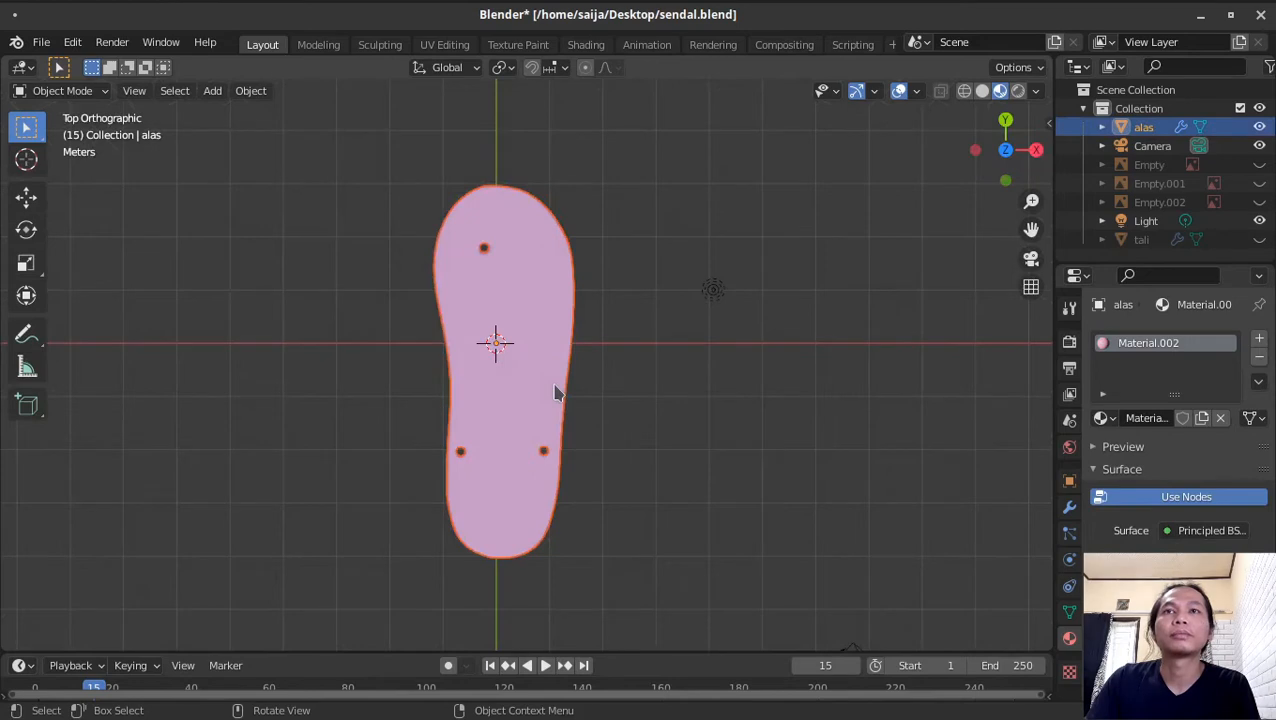
click(586, 44)
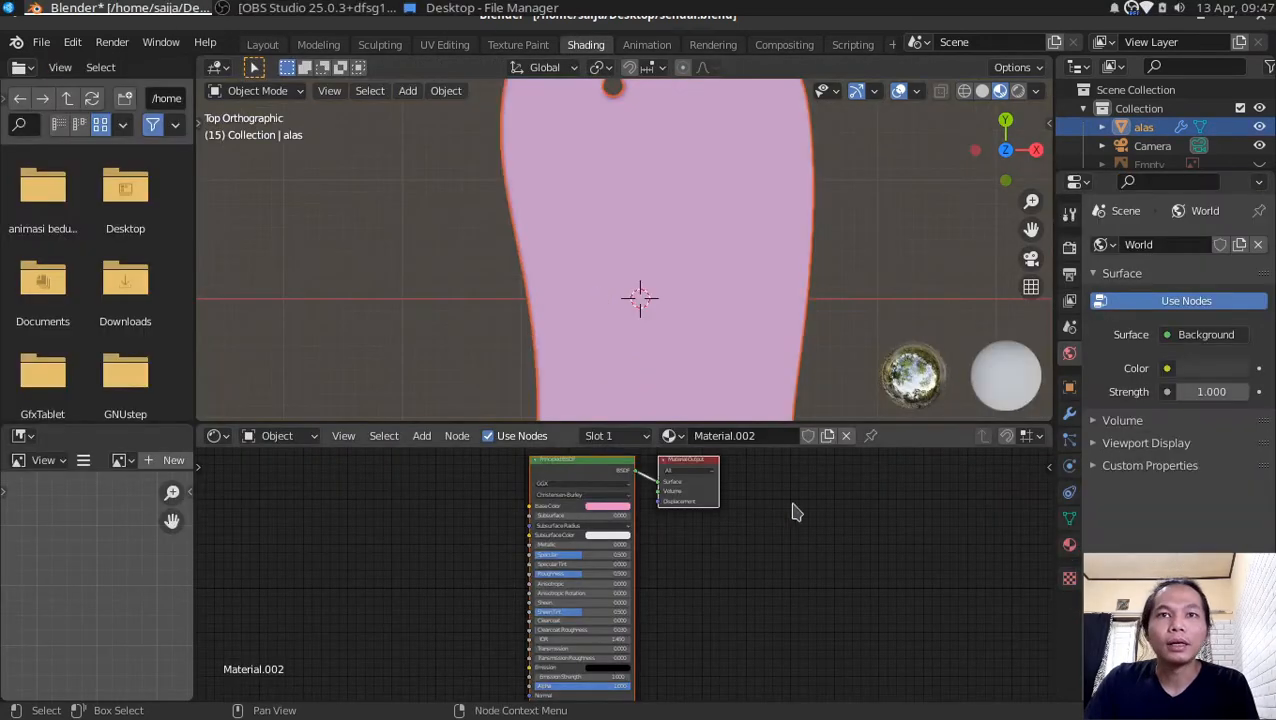
drag(804, 612, 625, 515)
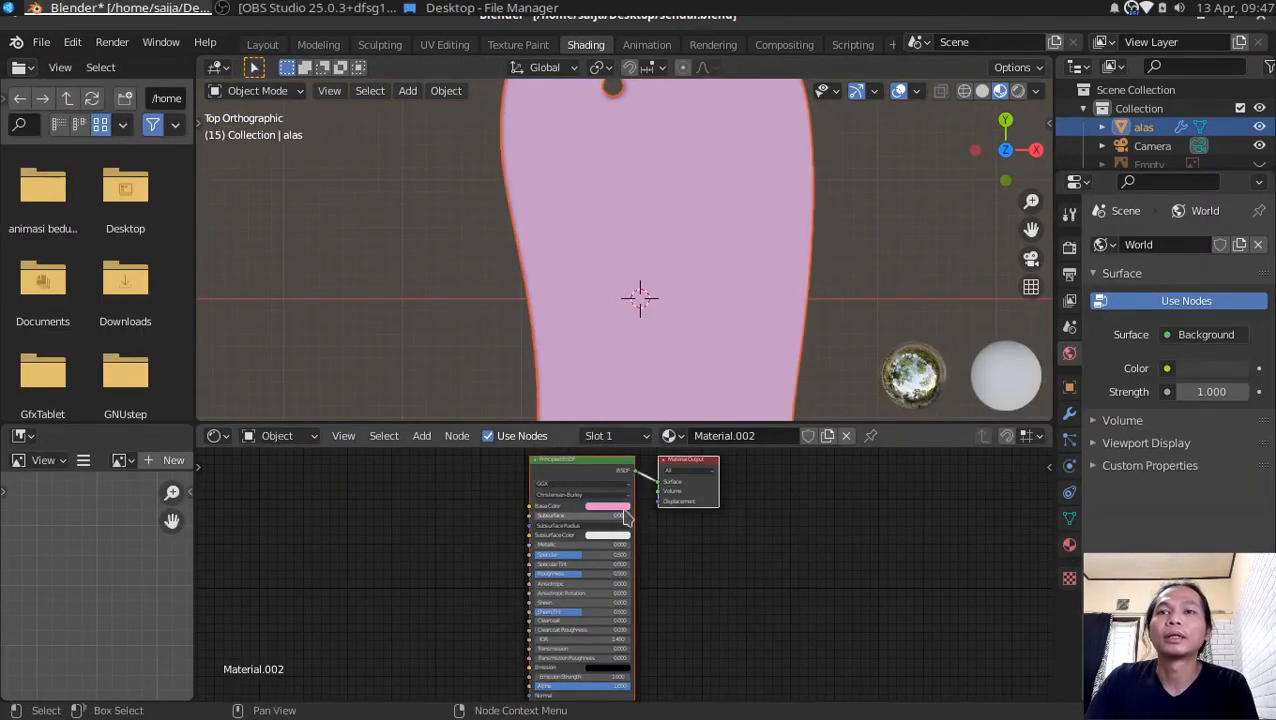
drag(603, 470, 709, 494)
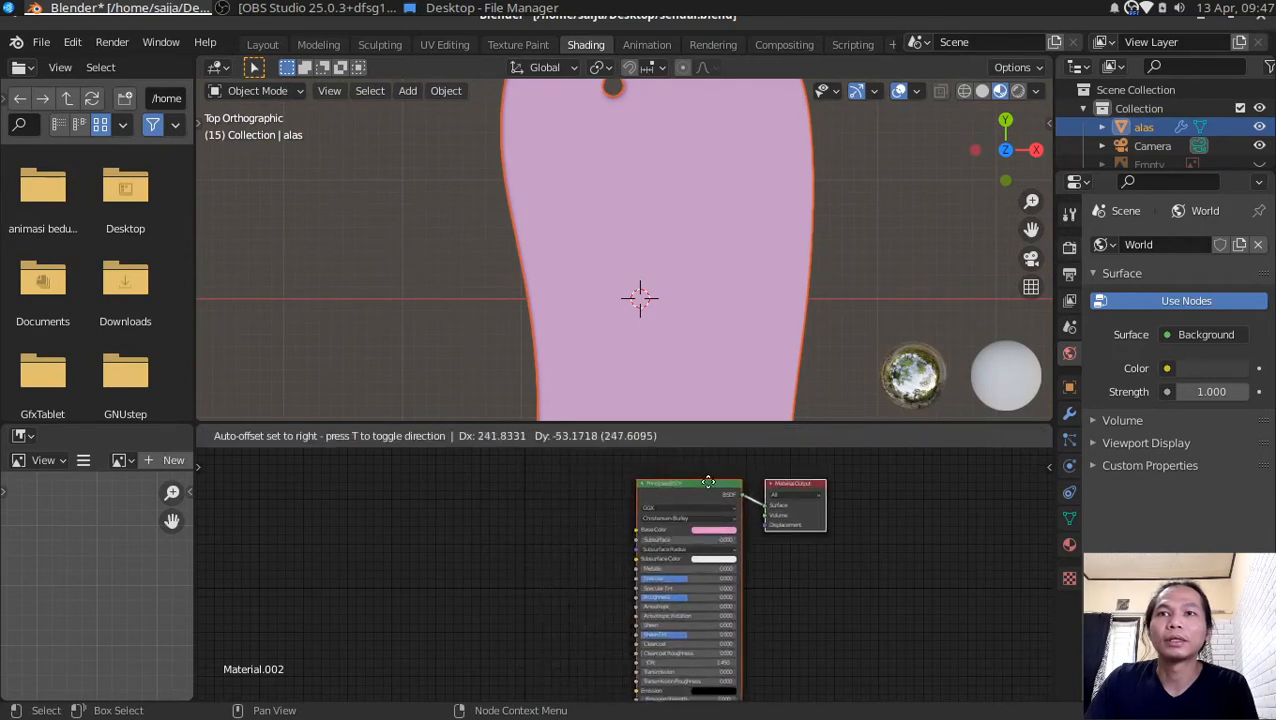
Step: Try a light green base colour on the sole's material and change it back to pink
click(717, 531)
click(710, 434)
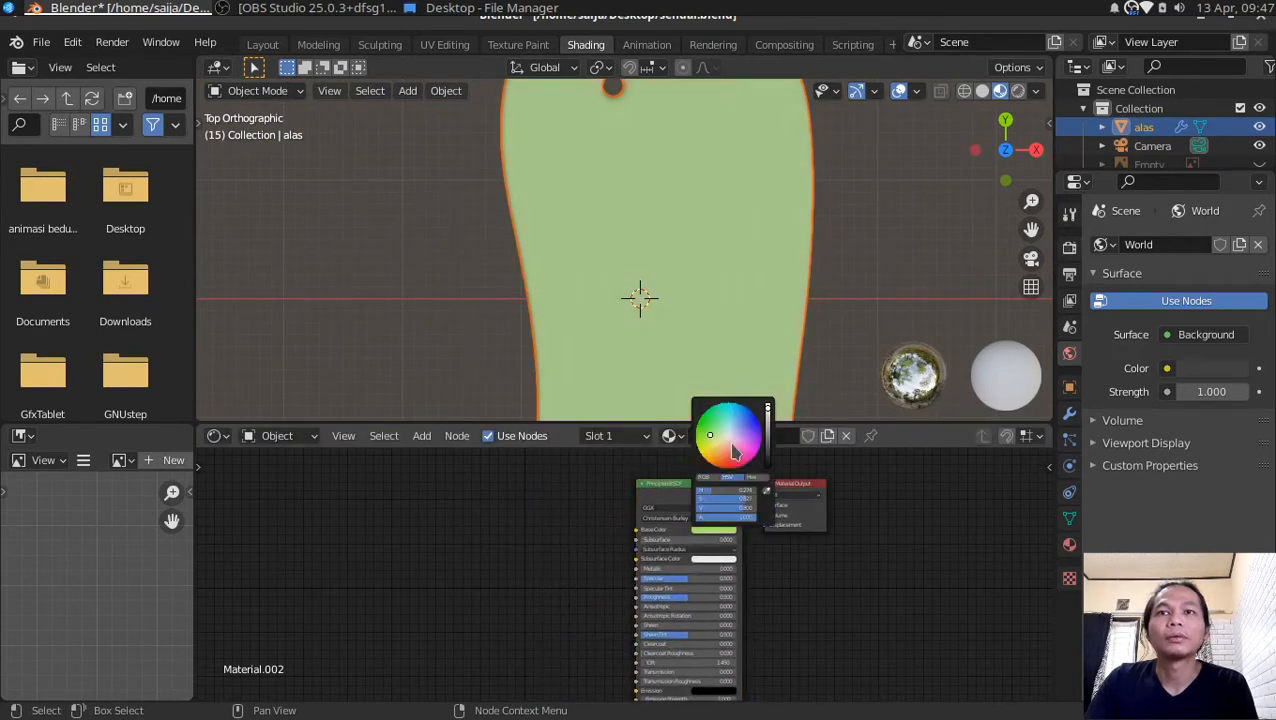
click(738, 458)
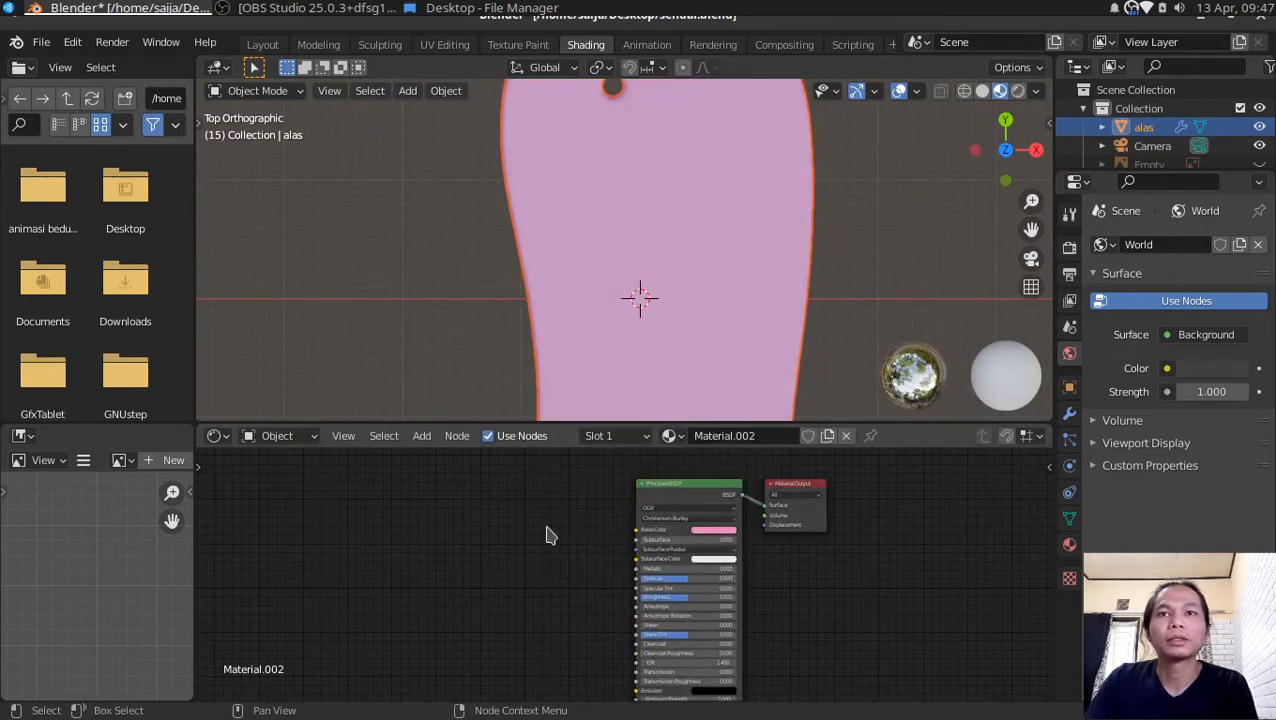
Step: Add Image Texture, Mapping and Texture Coordinate nodes feeding the sole's base colour, and place them clear of the Principled BSDF node
click(421, 436)
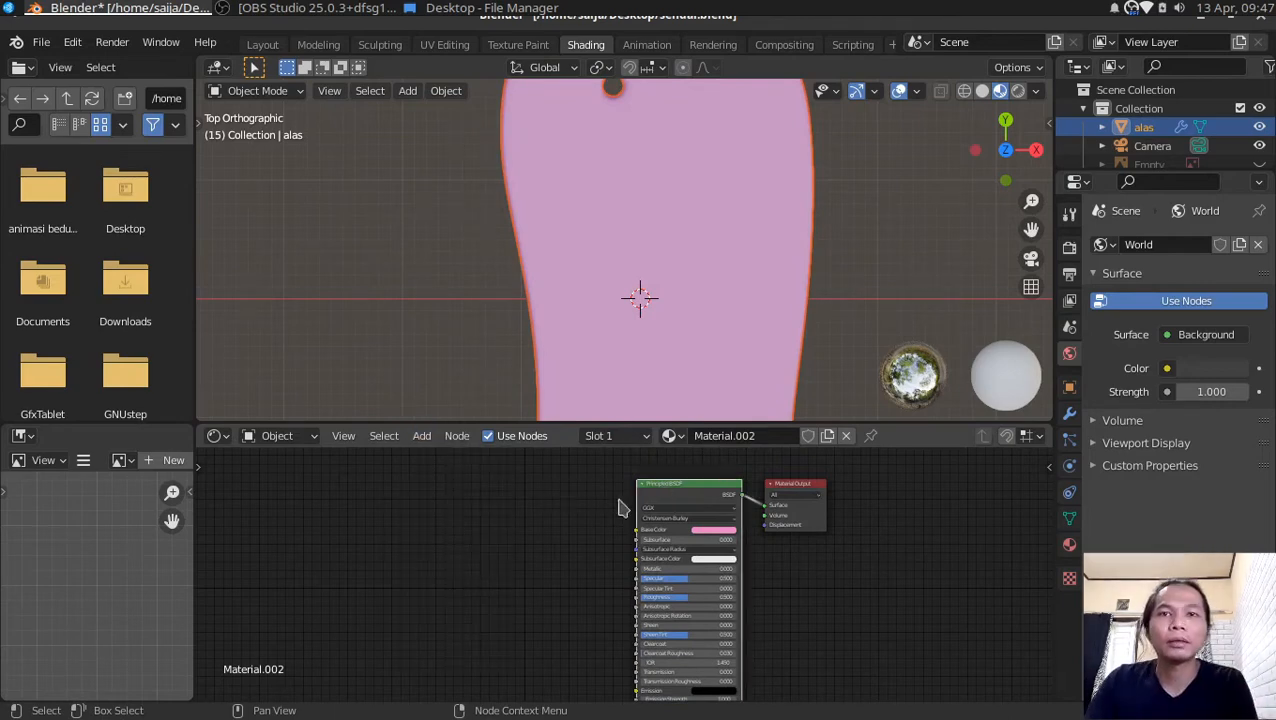
key(ctrl+t)
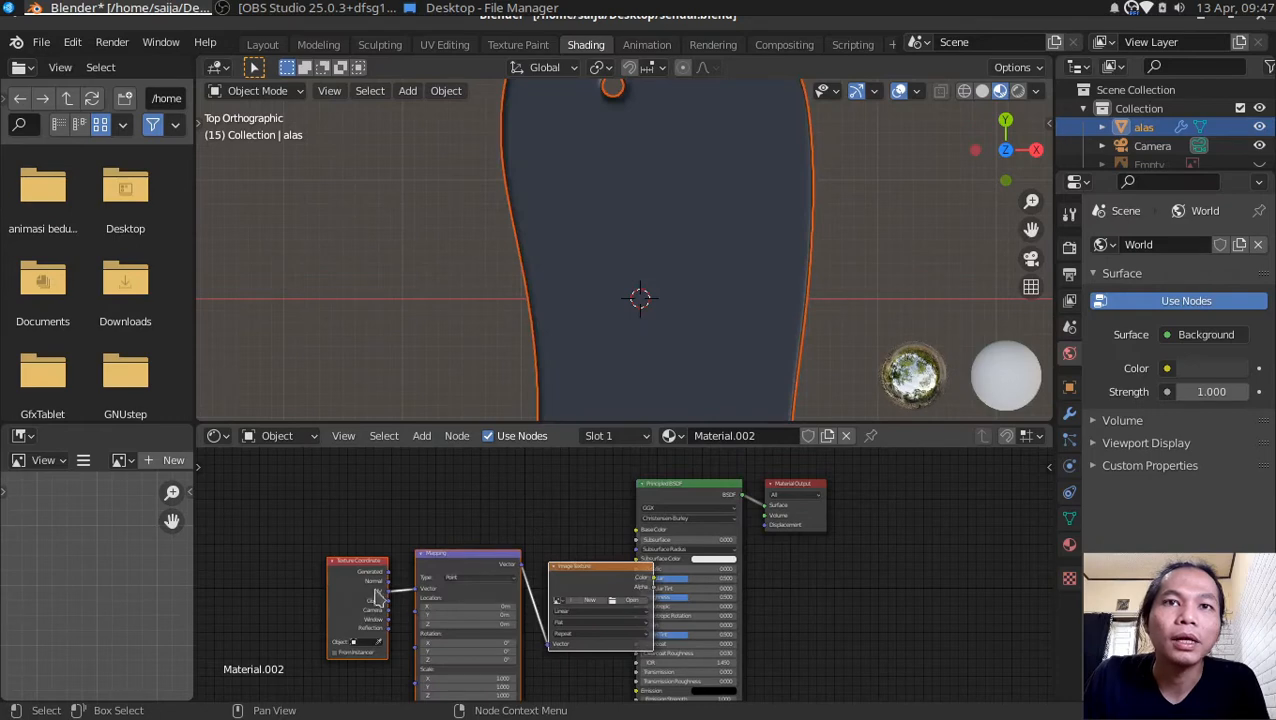
drag(327, 550, 228, 496)
click(507, 547)
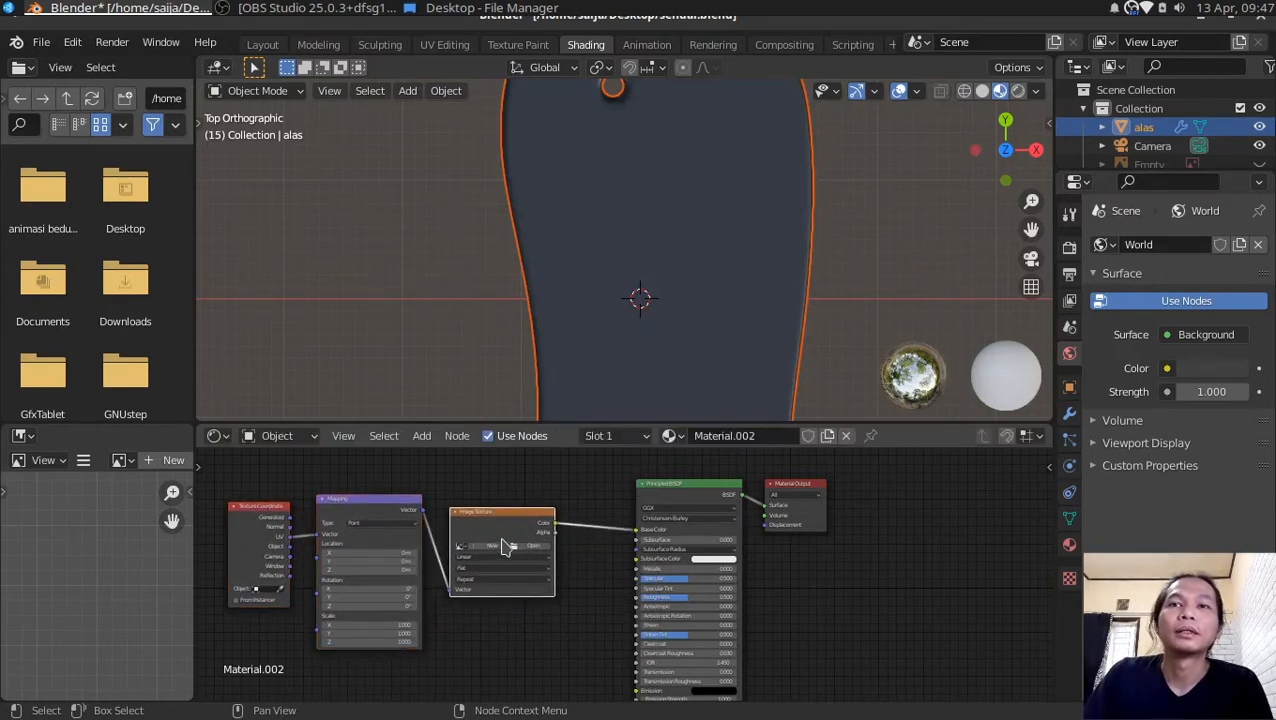
click(566, 550)
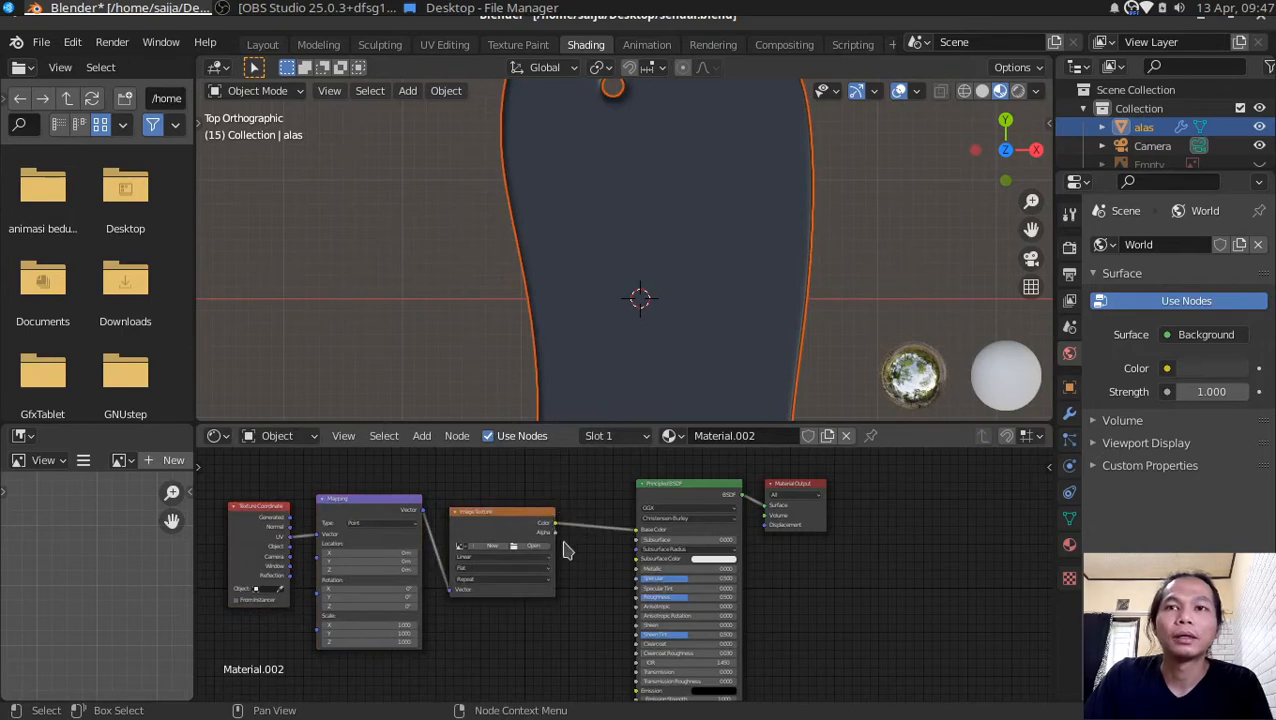
Step: Load tekstur sendal.png into the sole's Image Texture node and check the pattern on the model
middle_drag(529, 491, 580, 482)
scroll(568, 523, up, 1)
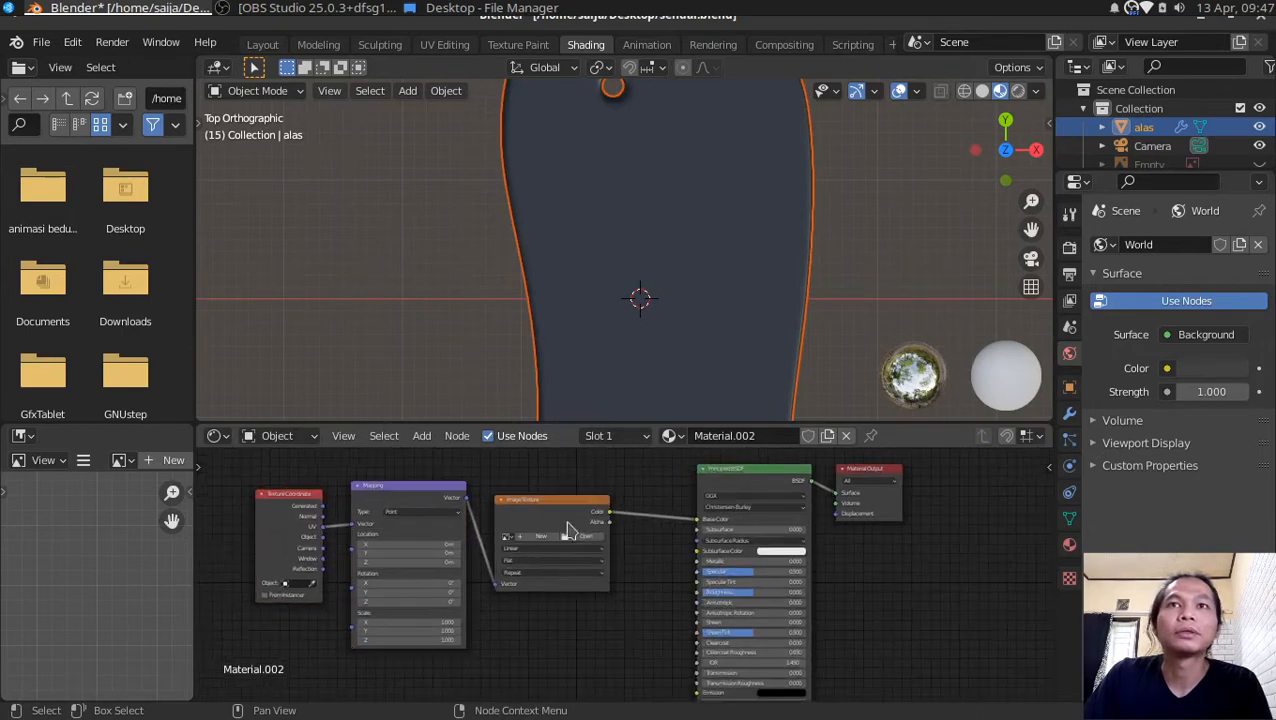
click(586, 541)
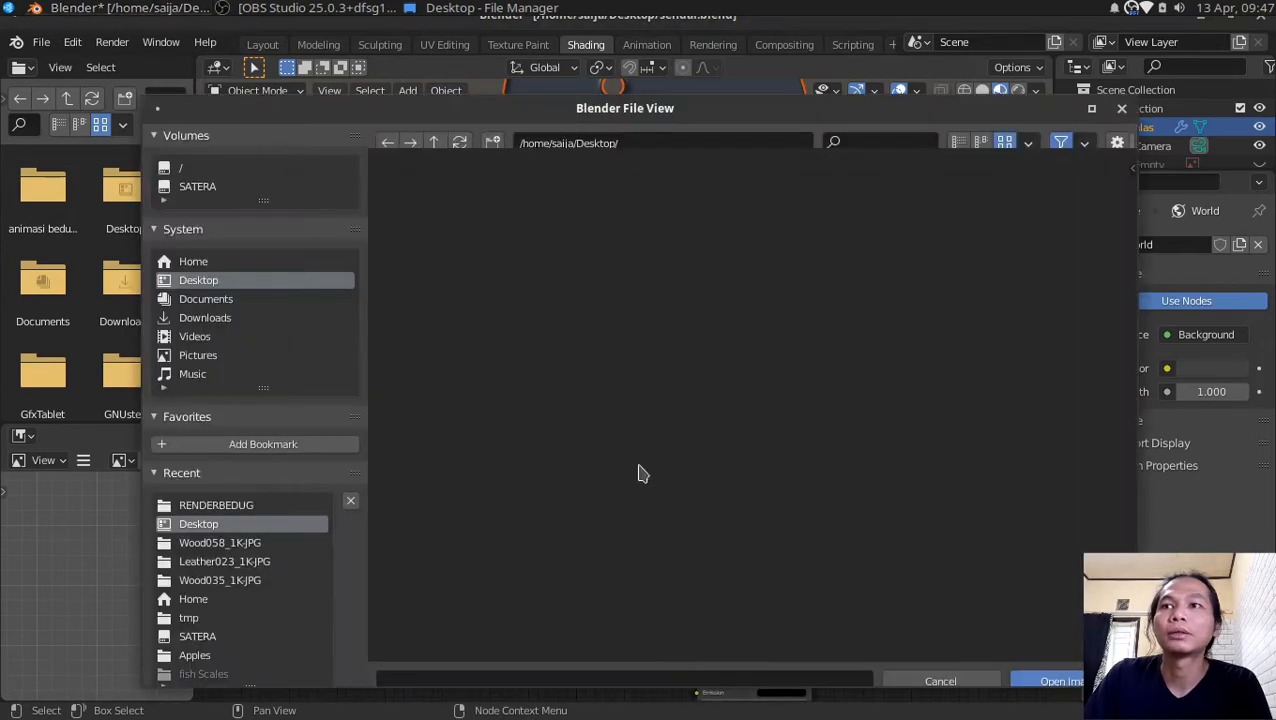
double_click(582, 400)
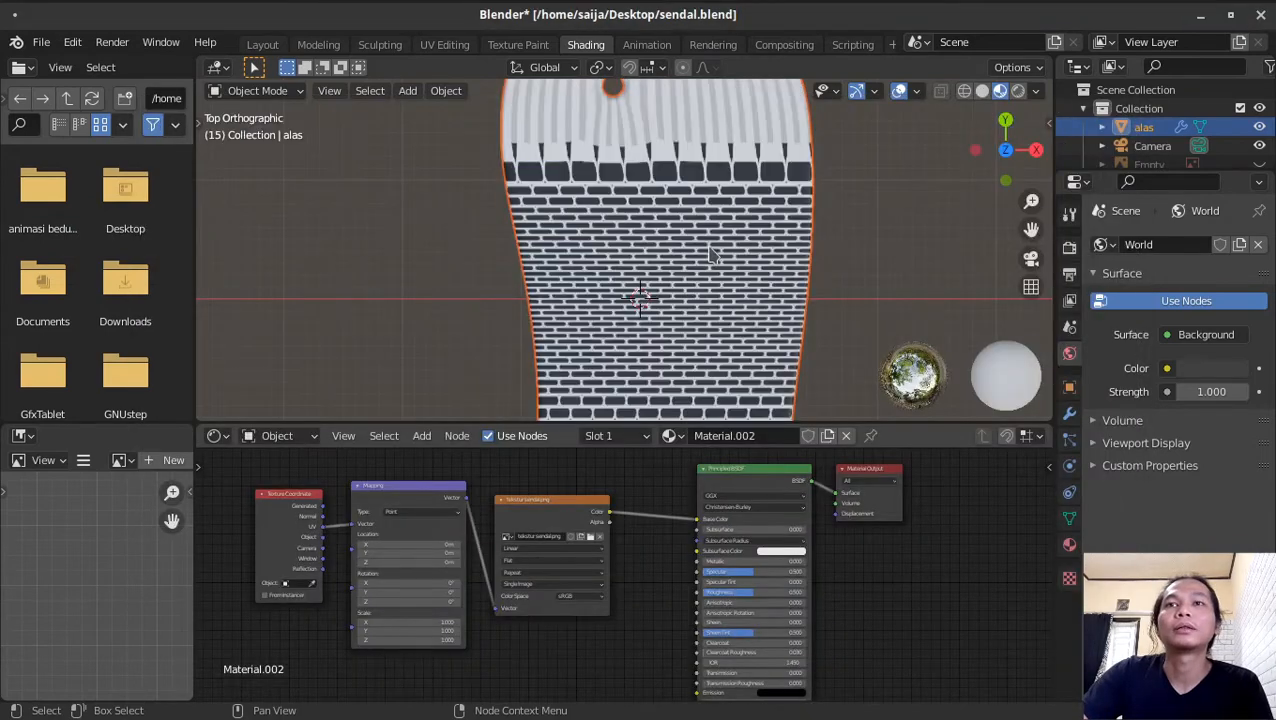
scroll(713, 245, down, 3)
scroll(713, 245, down, 1)
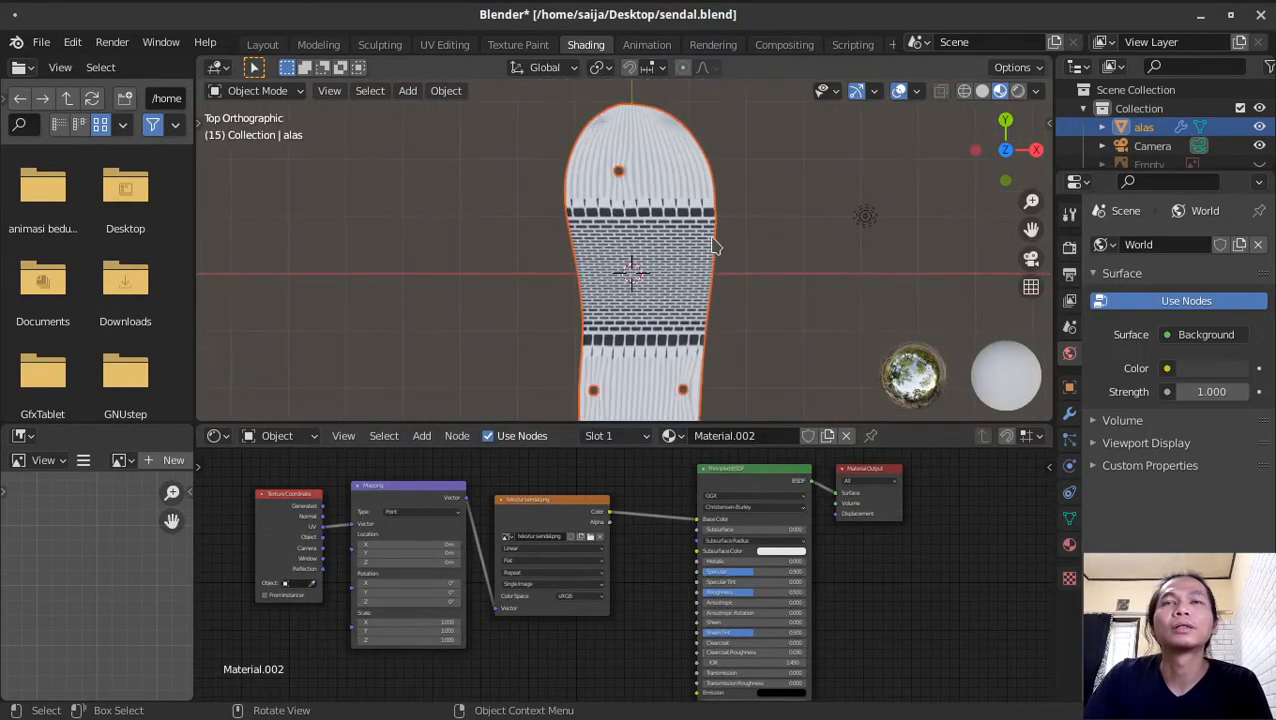
scroll(713, 245, up, 1)
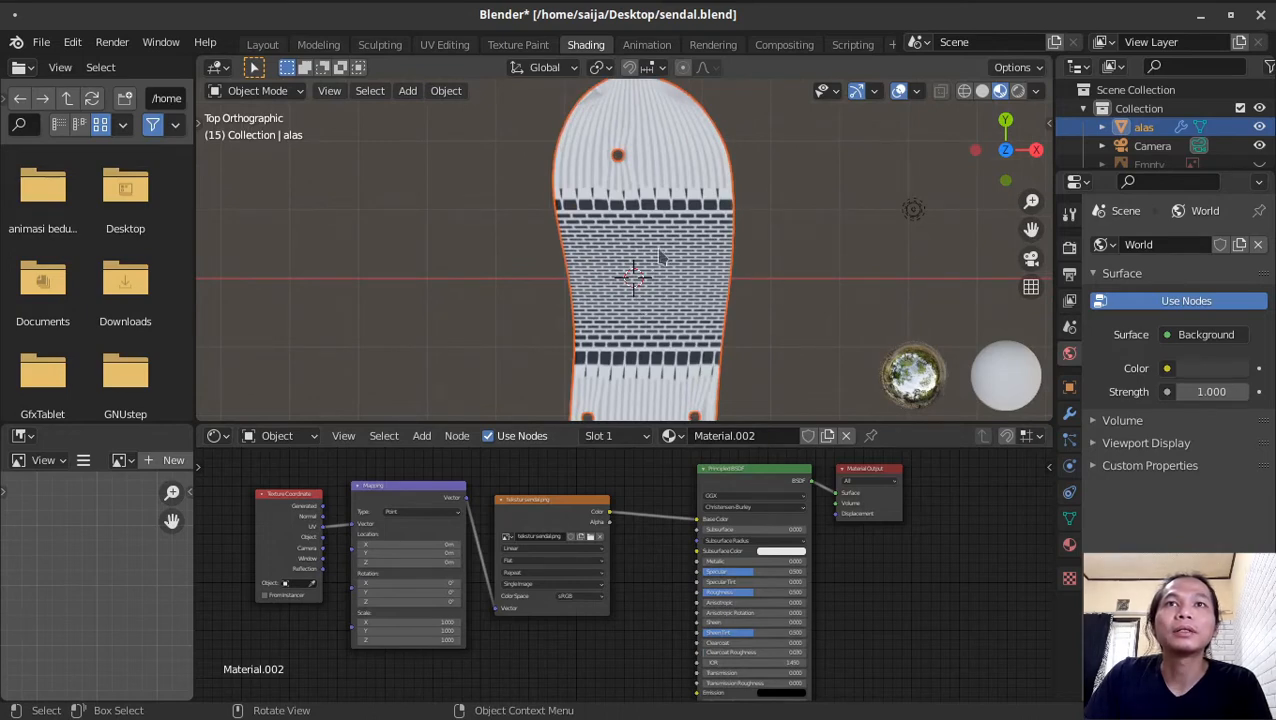
Step: Unwrap the sole's entire mesh in the UV Editing workspace and display the model in Material Preview shading
click(444, 44)
key(KP_7)
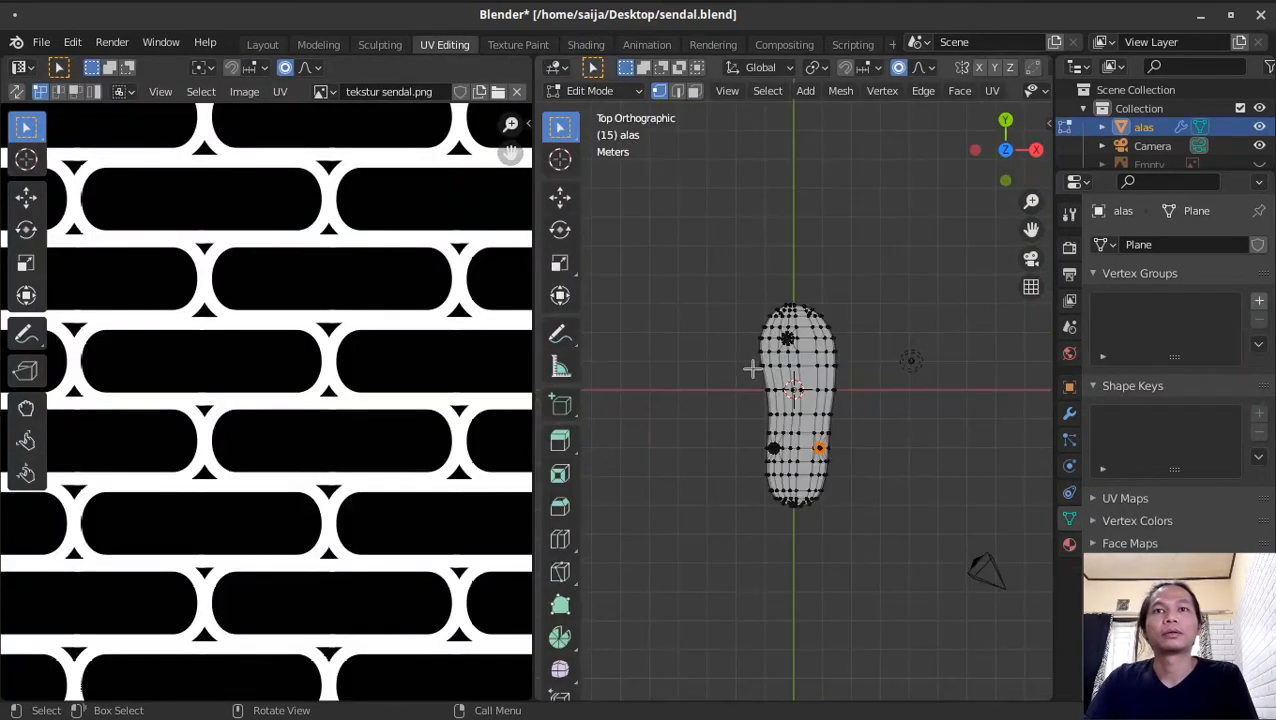
key(a)
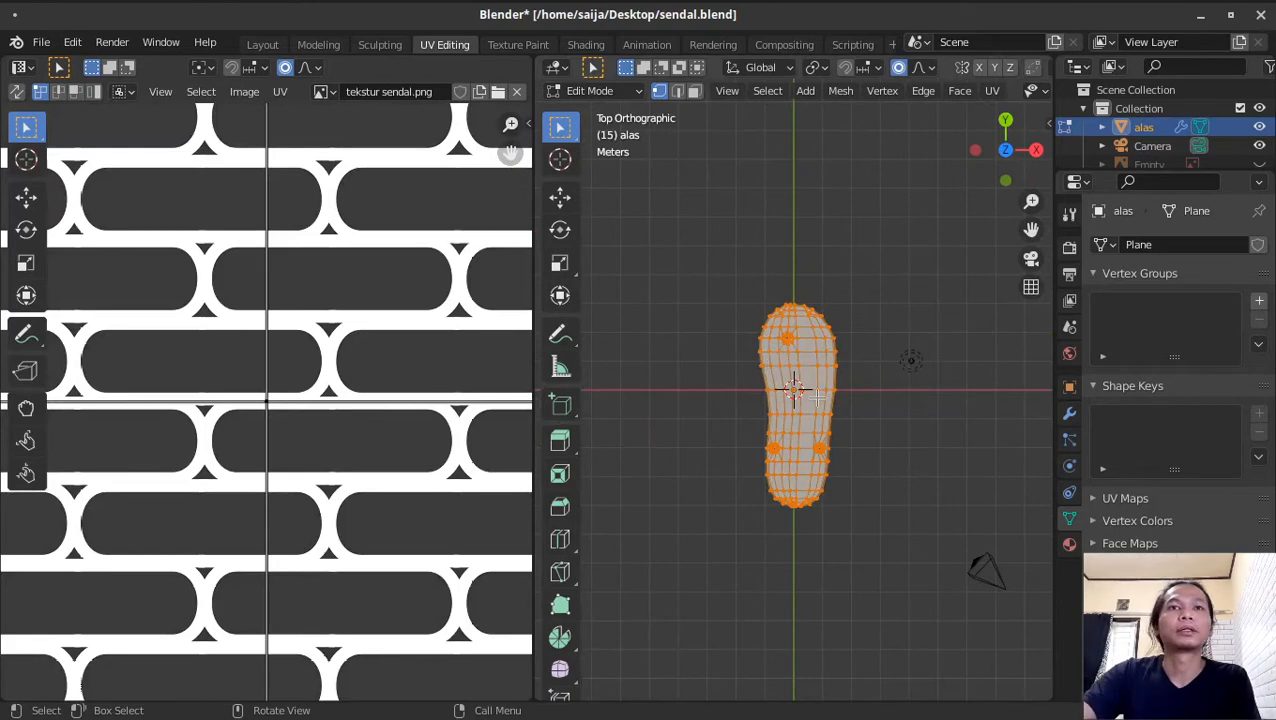
key(Home)
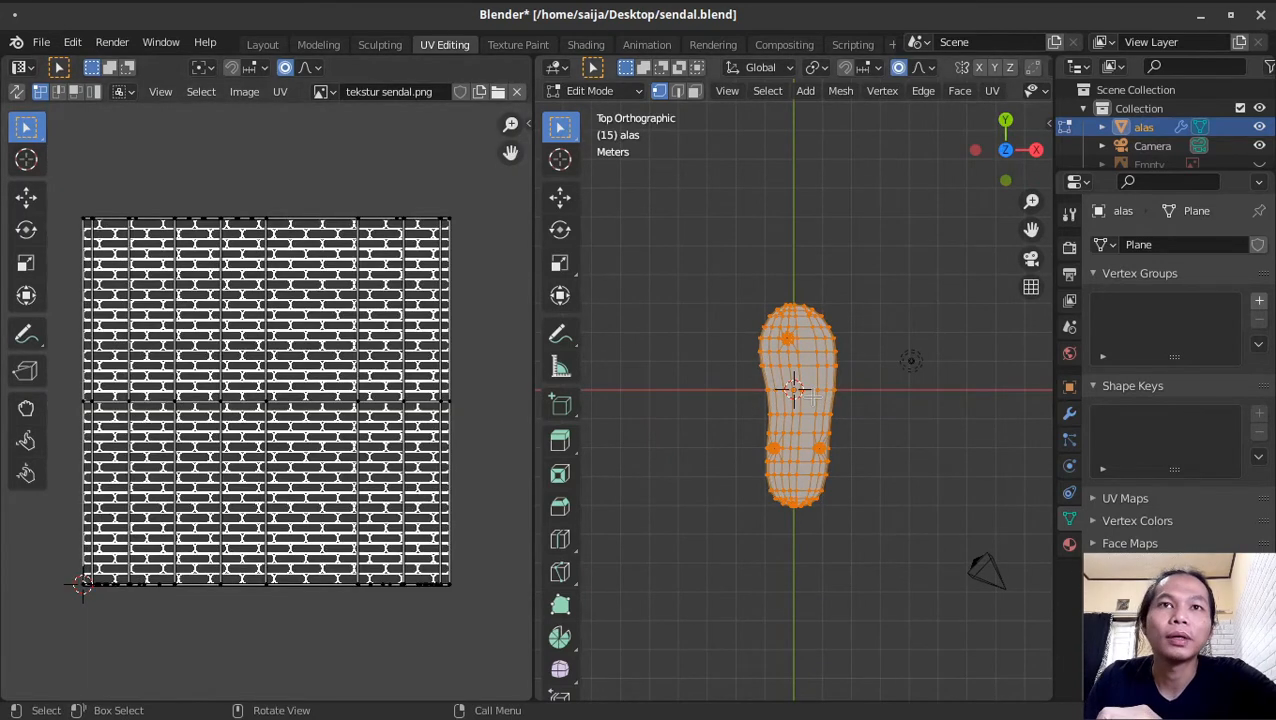
key(u)
click(813, 400)
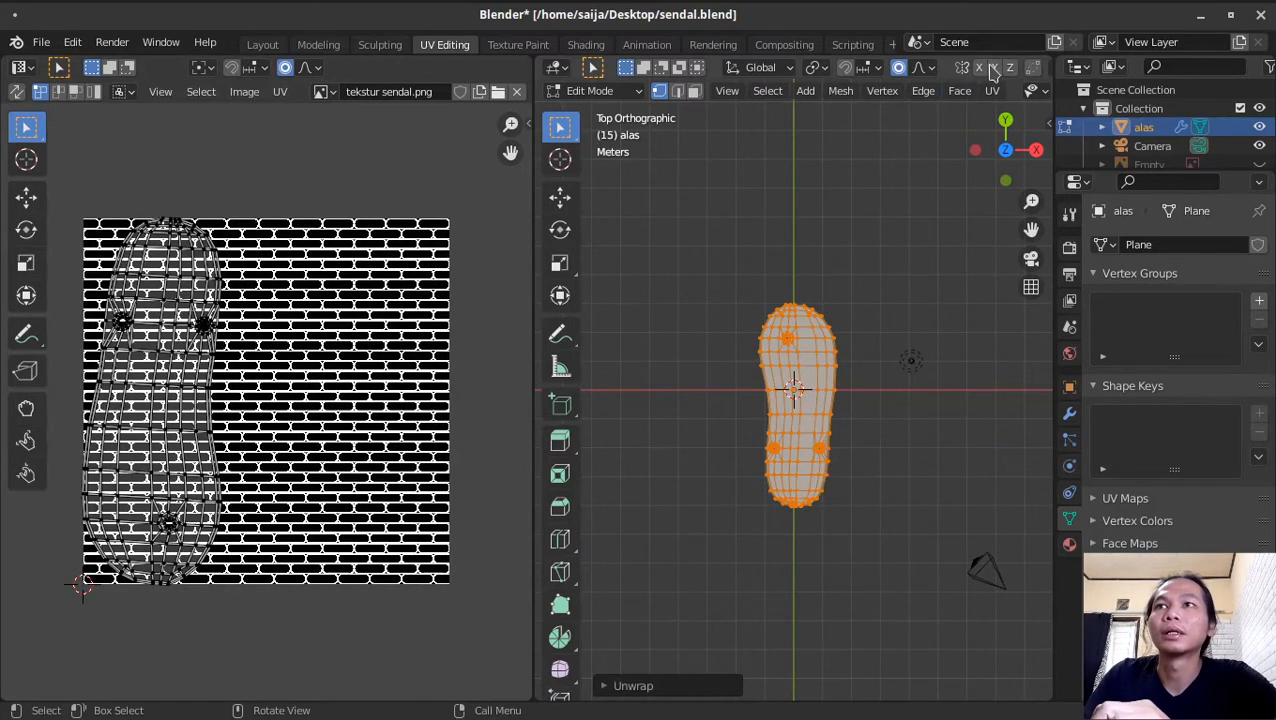
scroll(993, 72, down, 5)
click(1038, 91)
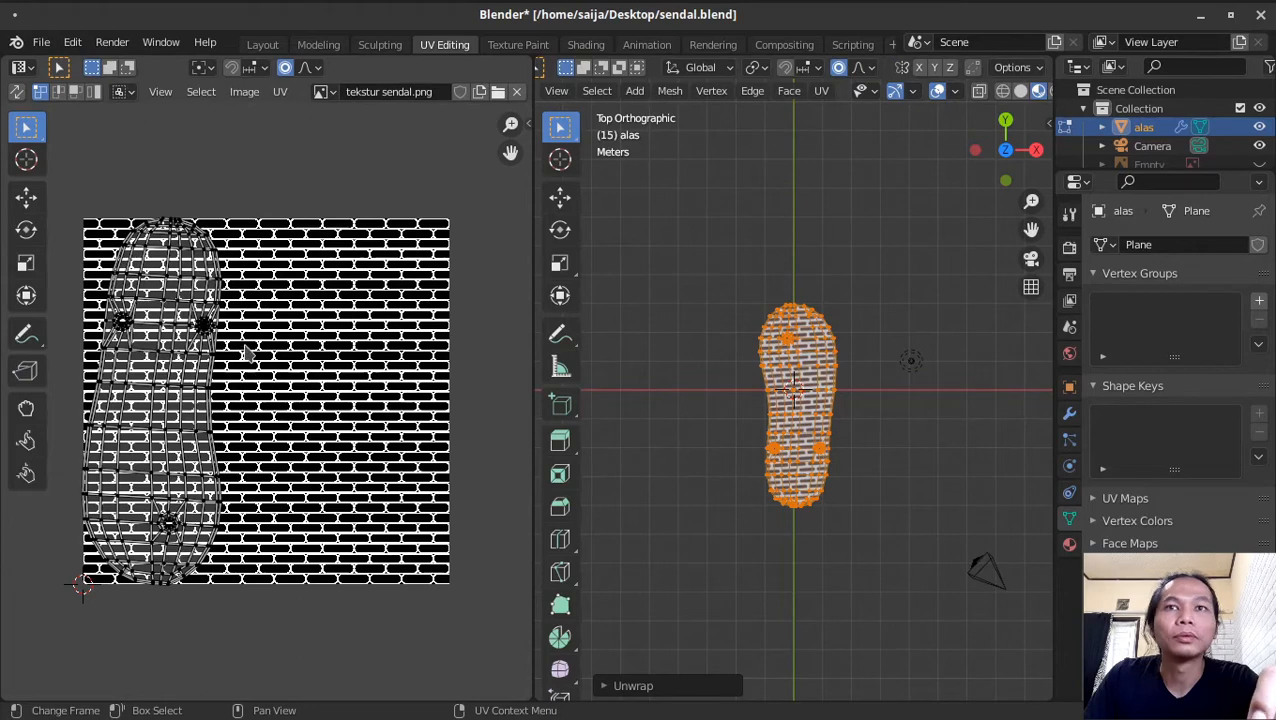
Step: Enlarge the sole's complete UV layout and move it over the middle of the brick texture so the pattern repeats smaller
key(a)
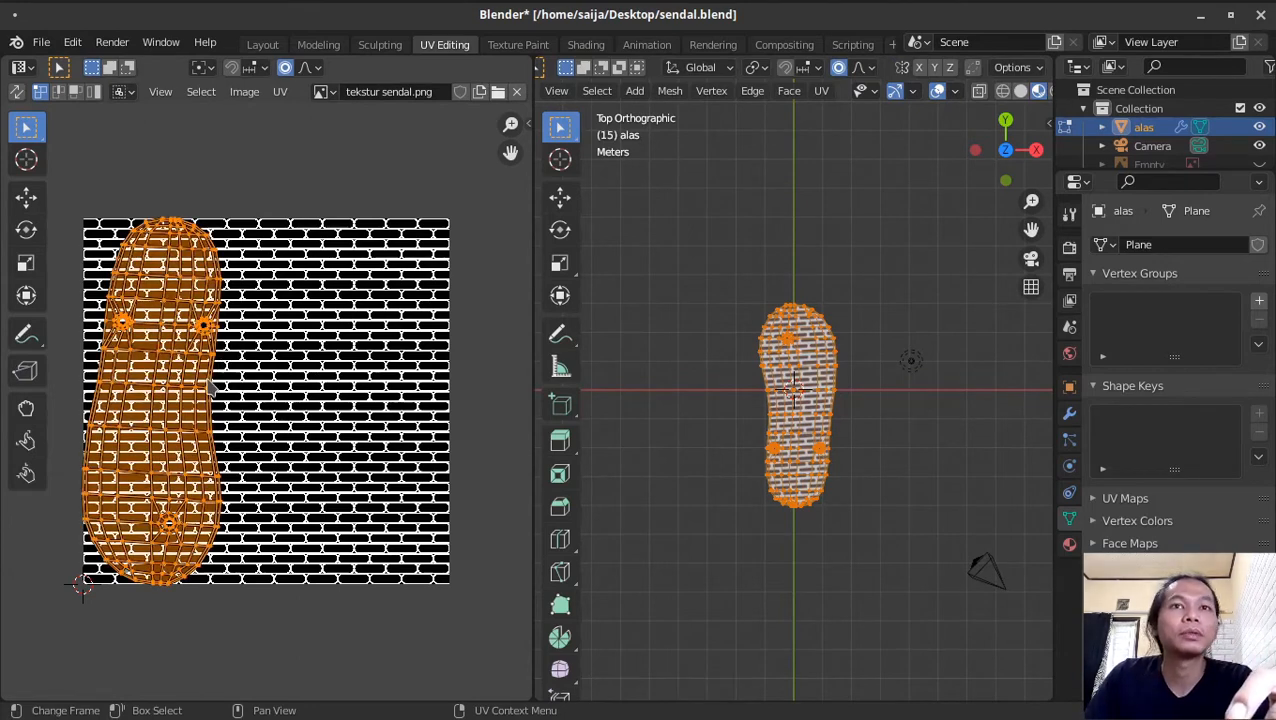
key(s)
click(238, 389)
key(g)
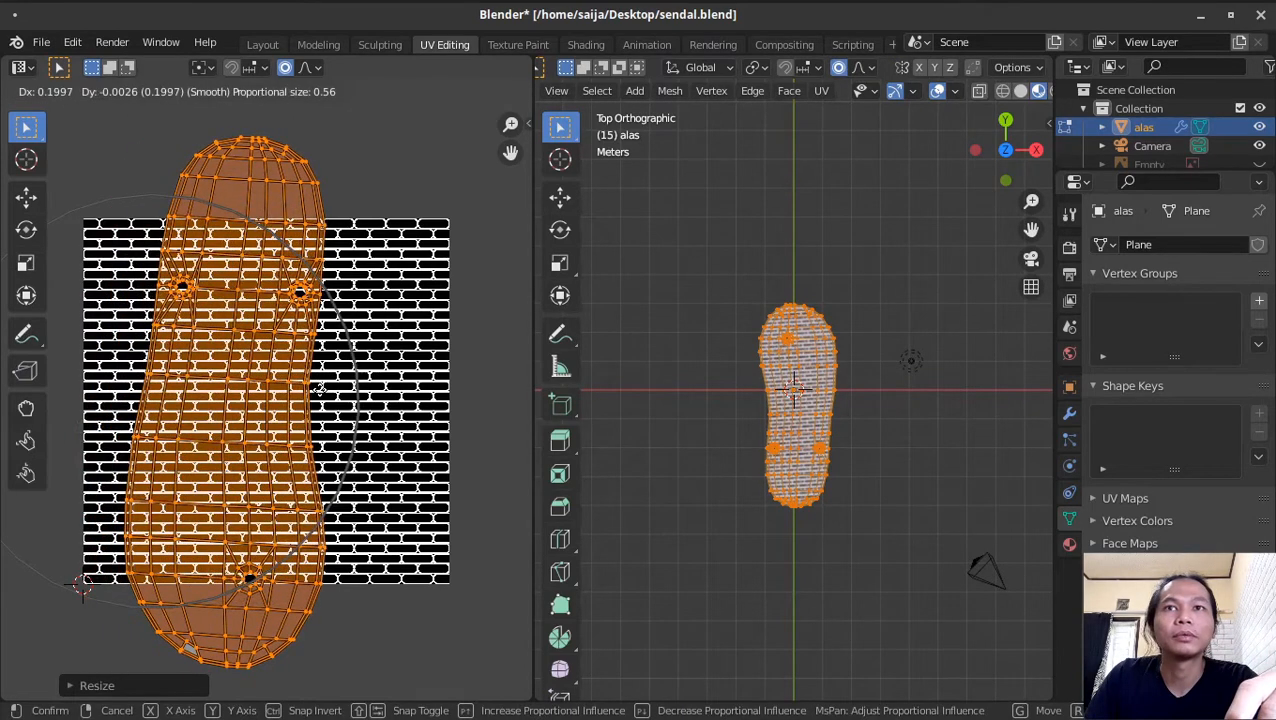
click(303, 394)
key(s)
click(339, 402)
key(g)
click(372, 404)
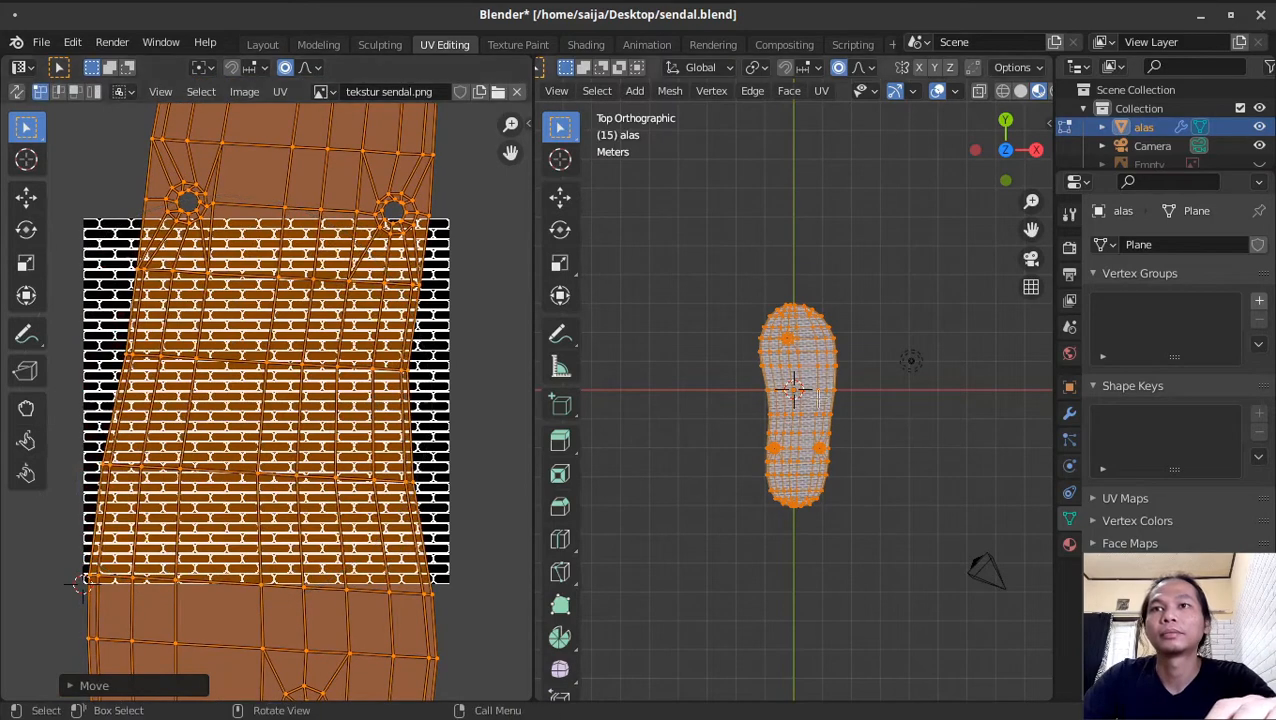
scroll(781, 412, up, 6)
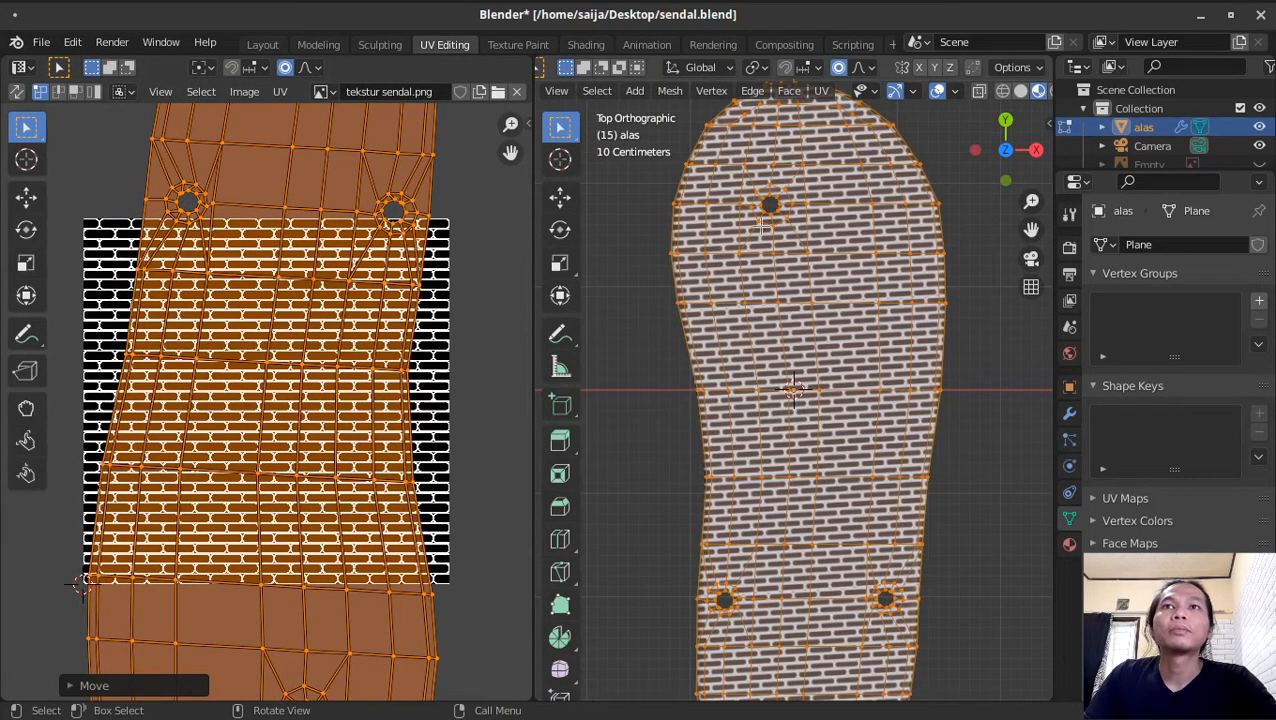
scroll(763, 232, down, 1)
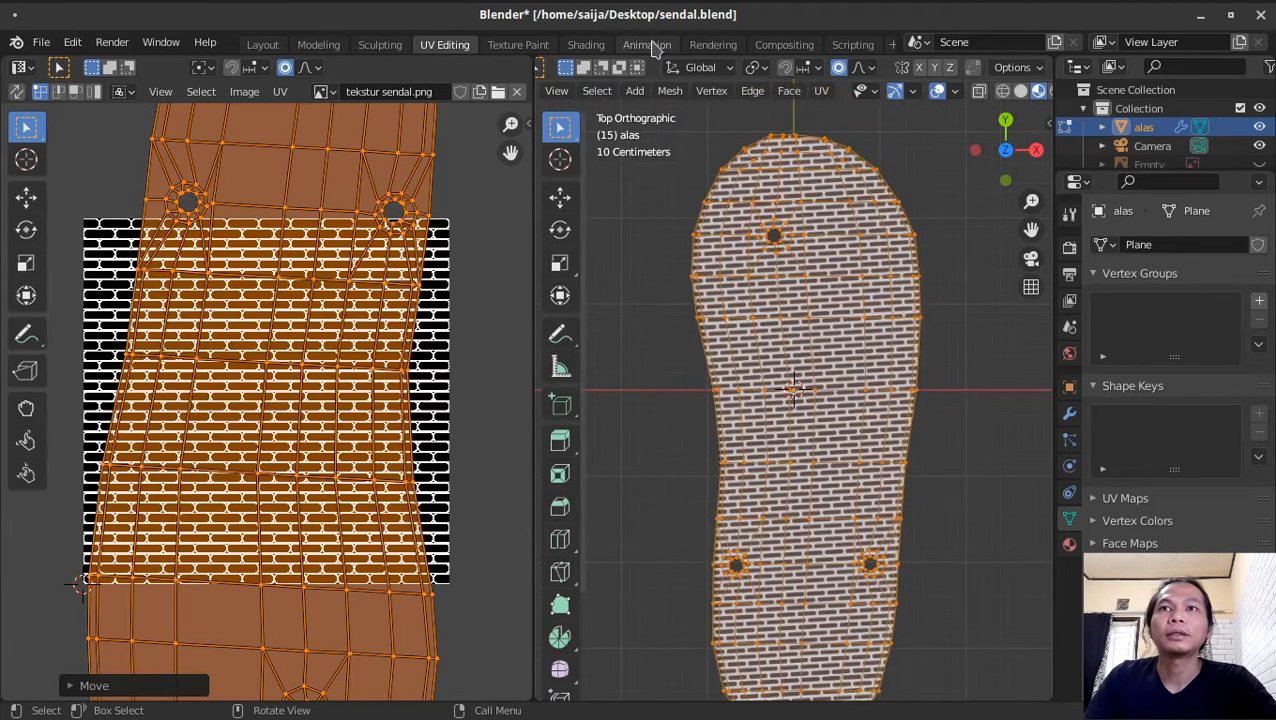
Step: In the Shading workspace, spread the sole's material nodes apart and disconnect the brick image's colour from the Principled BSDF Base Color
click(585, 45)
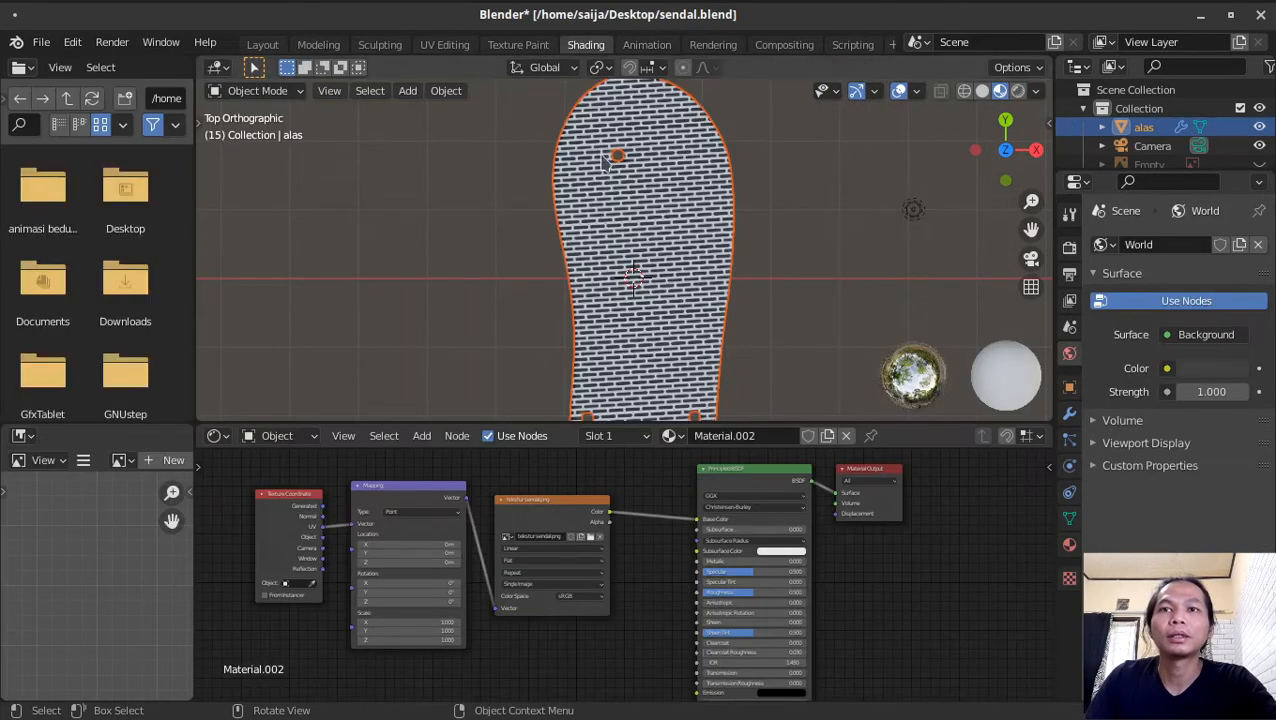
scroll(857, 598, up, 1)
middle_drag(857, 598, 928, 532)
drag(582, 547, 417, 617)
middle_drag(613, 543, 590, 597)
scroll(707, 519, up, 1)
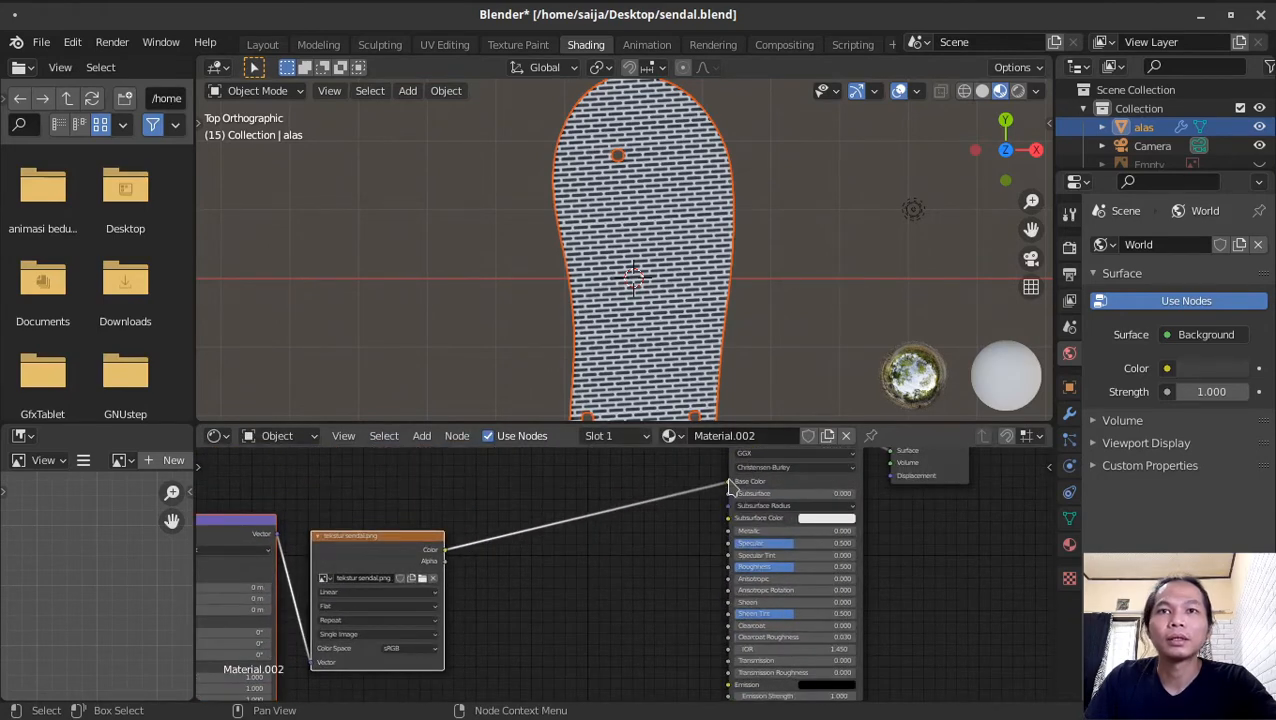
drag(730, 487, 512, 521)
scroll(560, 530, up, 1)
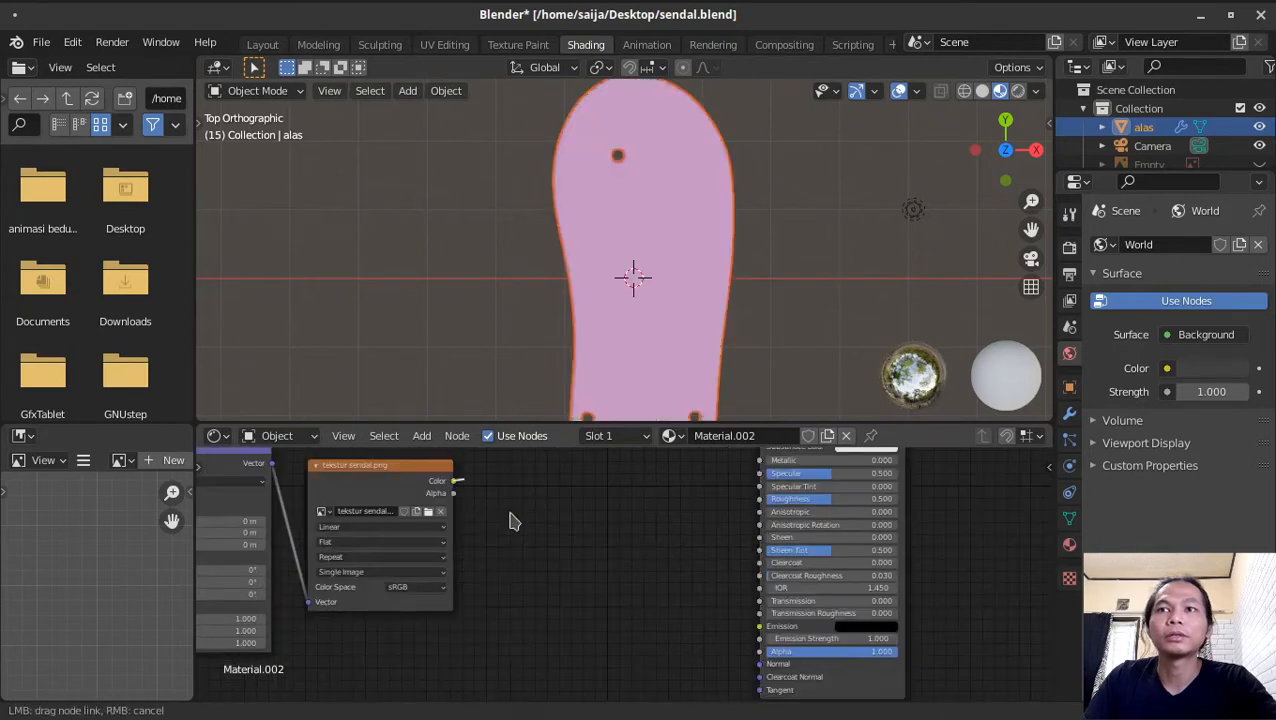
drag(708, 652, 672, 535)
middle_drag(672, 535, 570, 575)
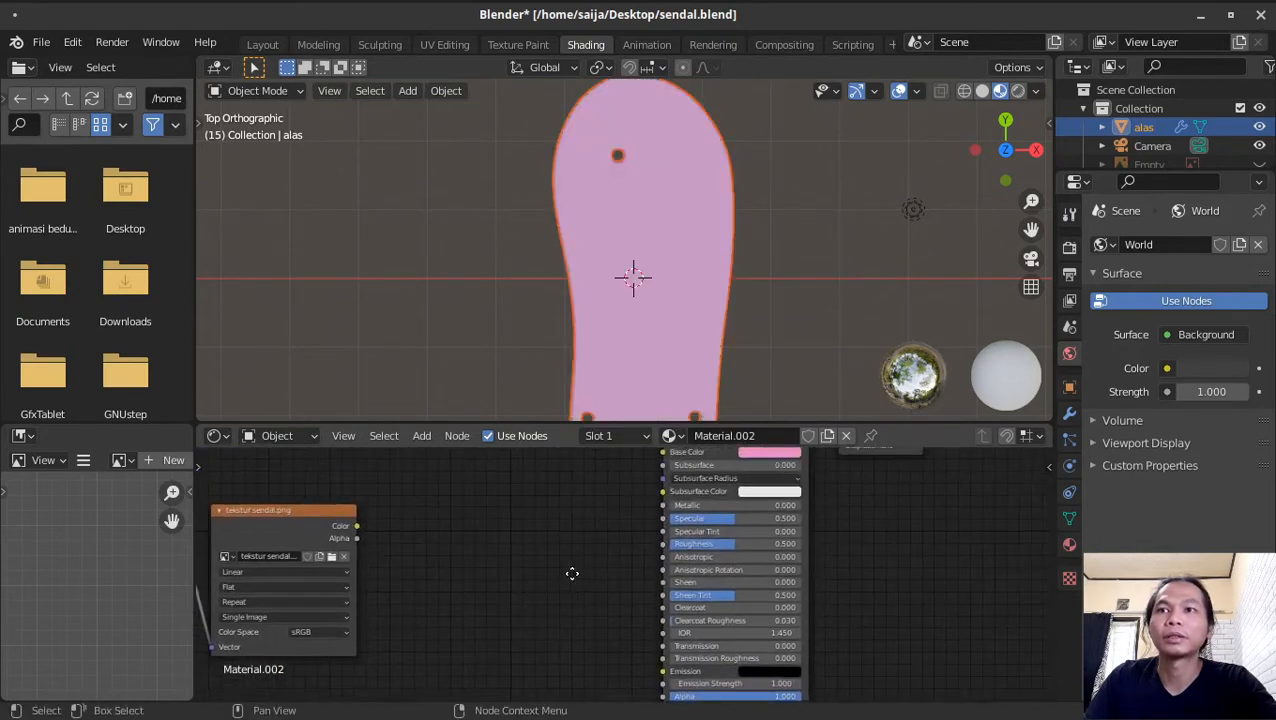
Step: Add a Normal Map node fed by the brick image's Color and connect its Normal output to the Material Output's Displacement
scroll(888, 467, up, 1)
drag(896, 467, 905, 577)
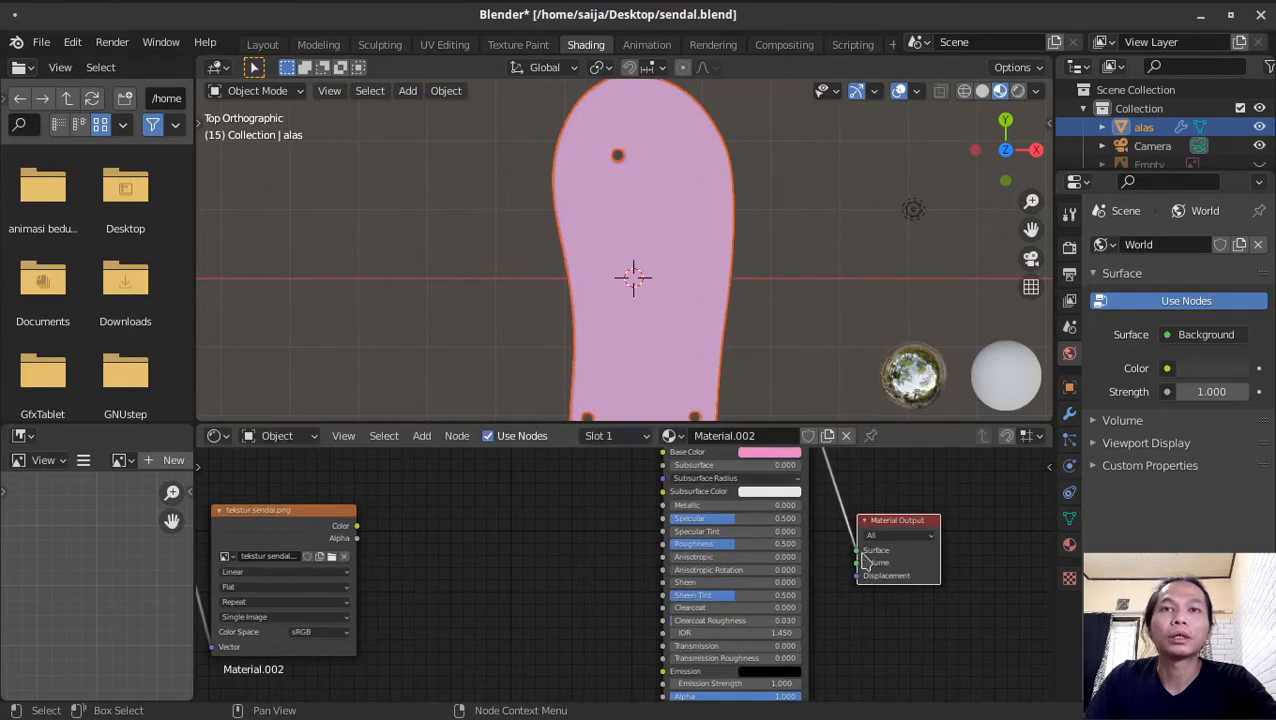
click(421, 436)
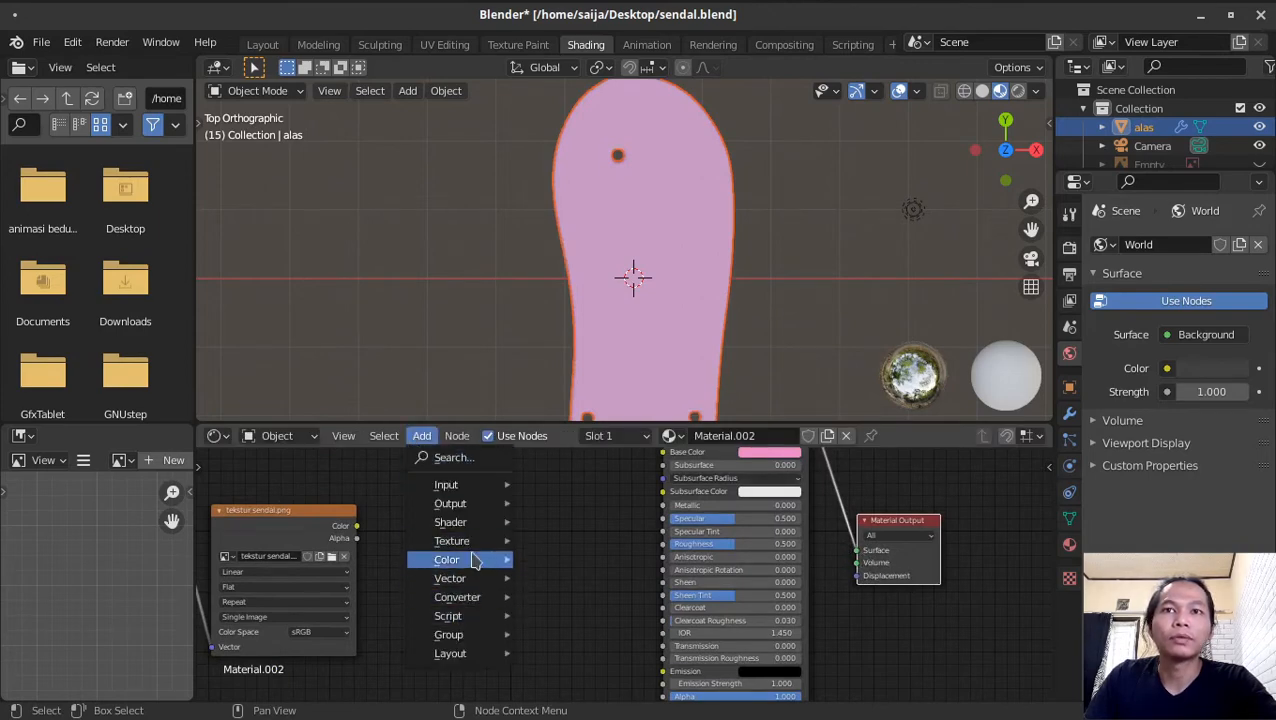
mouse_move(474, 585)
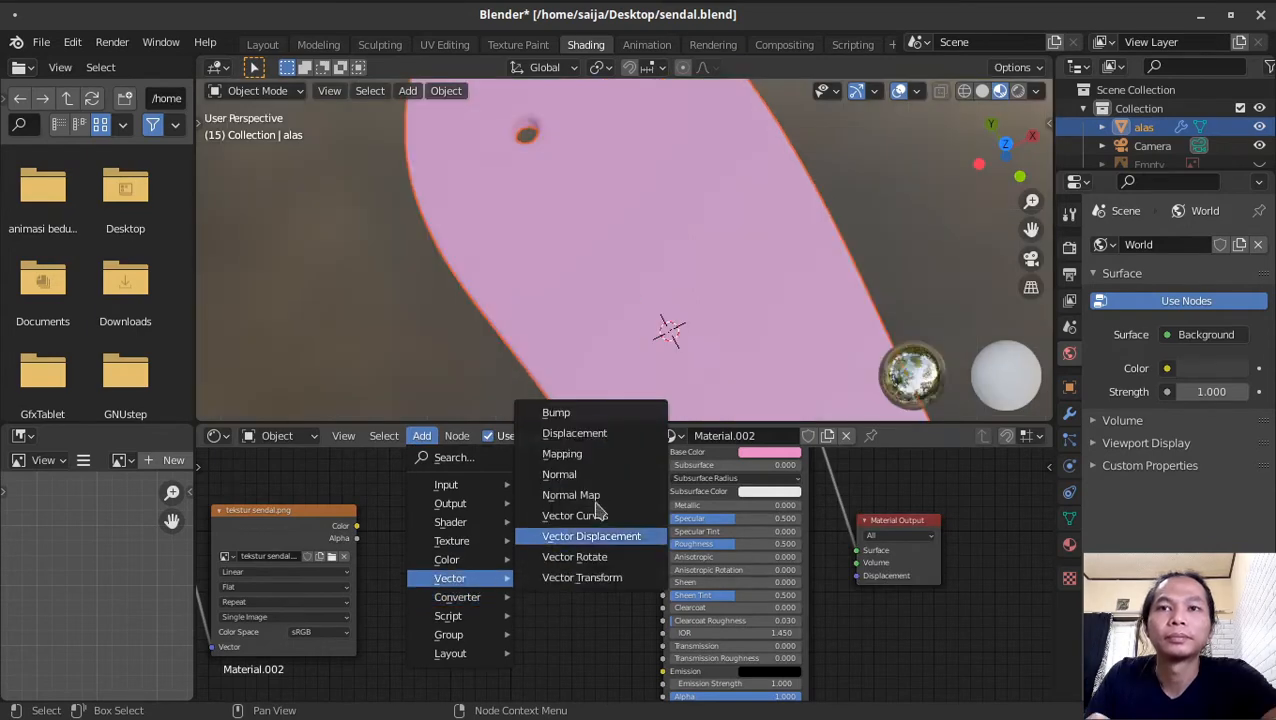
click(598, 495)
click(491, 535)
drag(357, 526, 490, 612)
drag(581, 551, 856, 576)
Step: Set the brick image's colour space to Non-Color and the Normal Map strength to 0.600 for a softer relief
middle_drag(675, 312, 676, 228)
drag(561, 600, 570, 600)
middle_drag(669, 410, 650, 300)
click(320, 631)
click(320, 585)
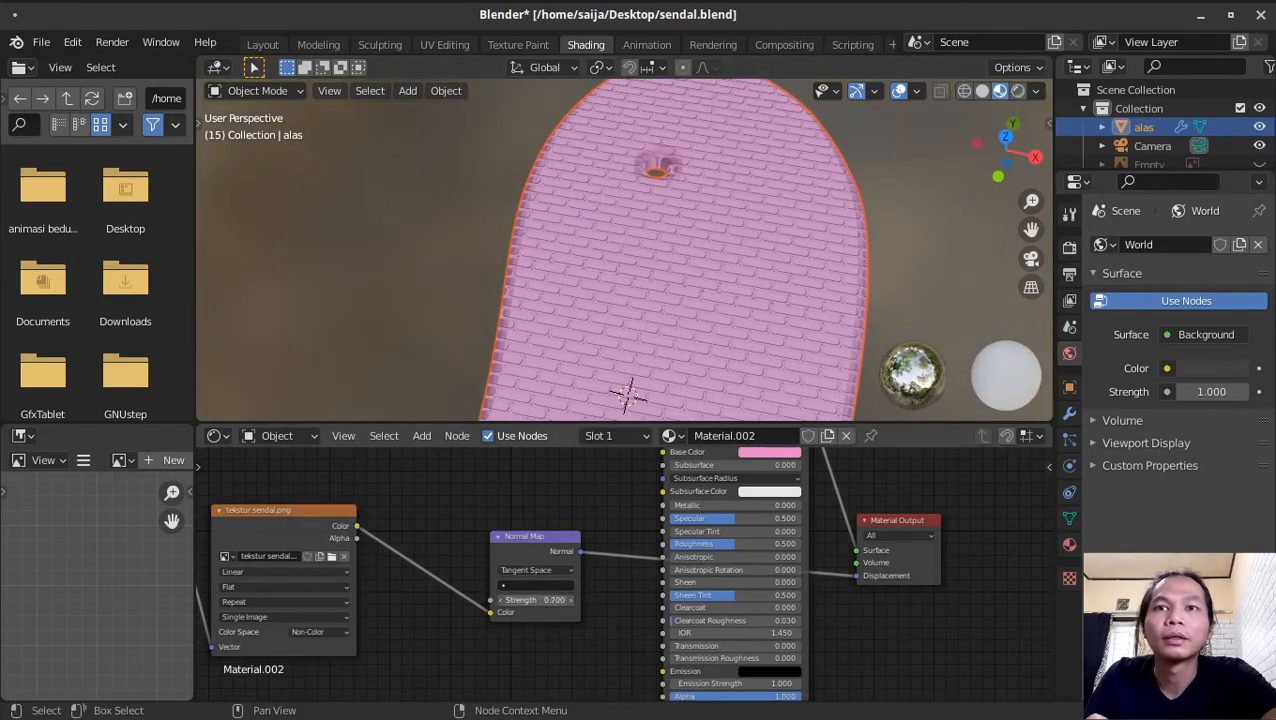
drag(574, 600, 564, 600)
middle_drag(640, 325, 745, 195)
middle_drag(648, 376, 602, 60)
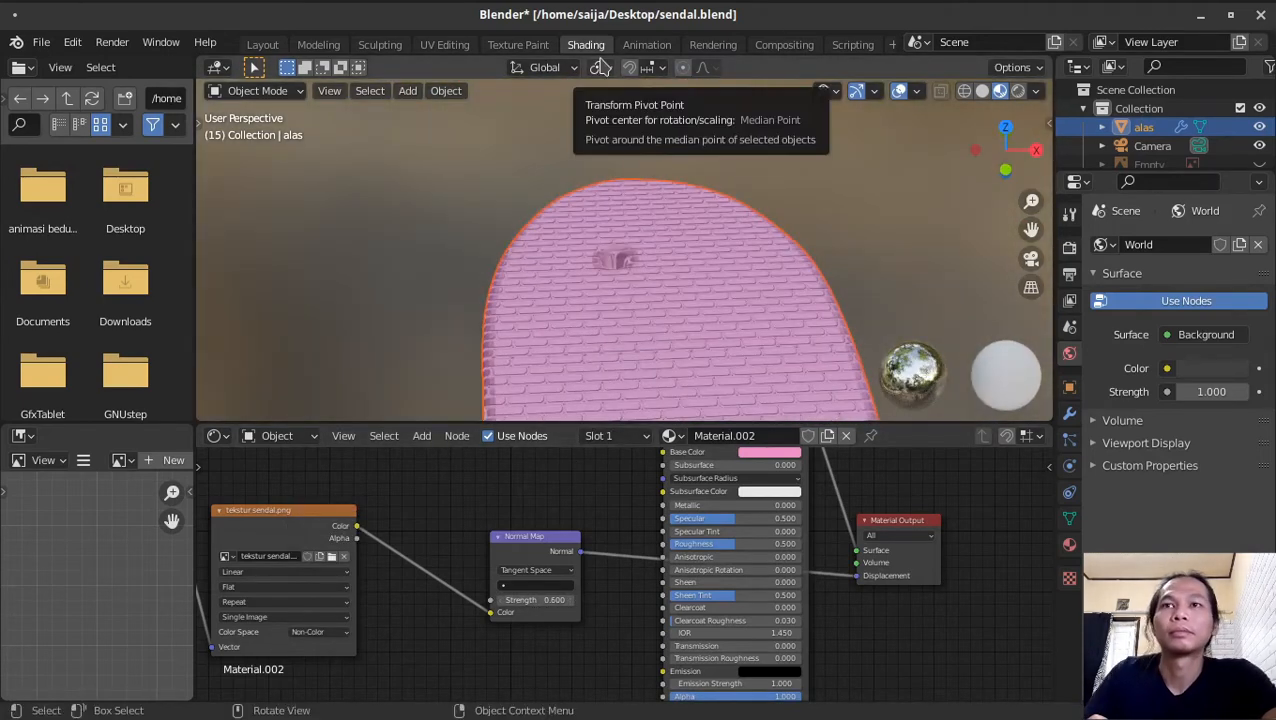
scroll(738, 285, down, 4)
middle_drag(690, 285, 662, 440)
middle_drag(645, 290, 755, 188)
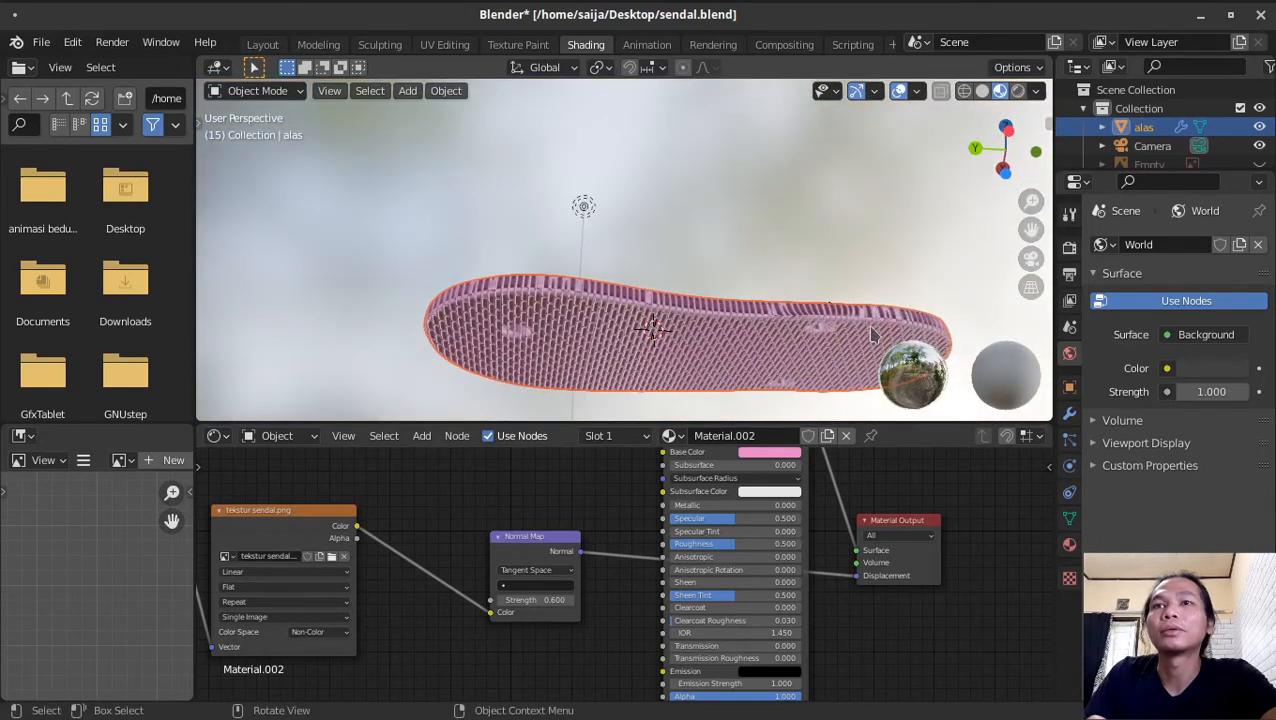
middle_drag(573, 284, 600, 95)
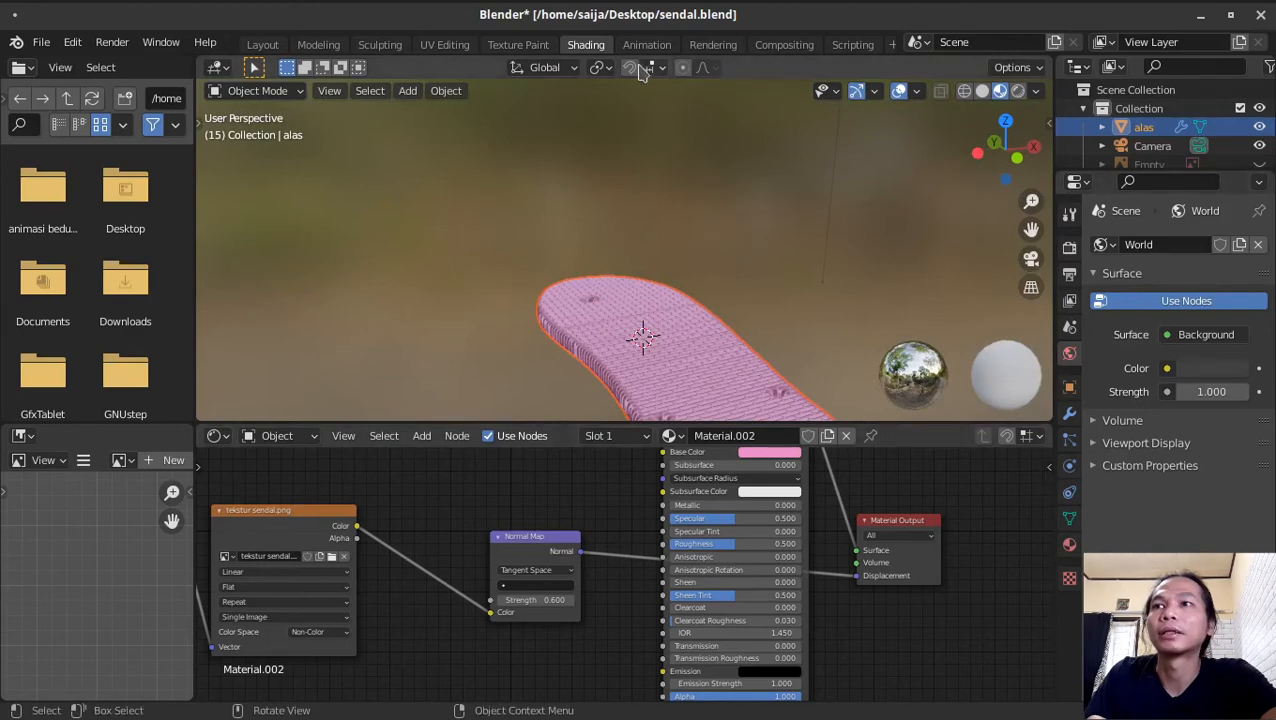
Step: Add a second material slot to the sole with a new material and give it a slightly dark green Base Color
click(1069, 544)
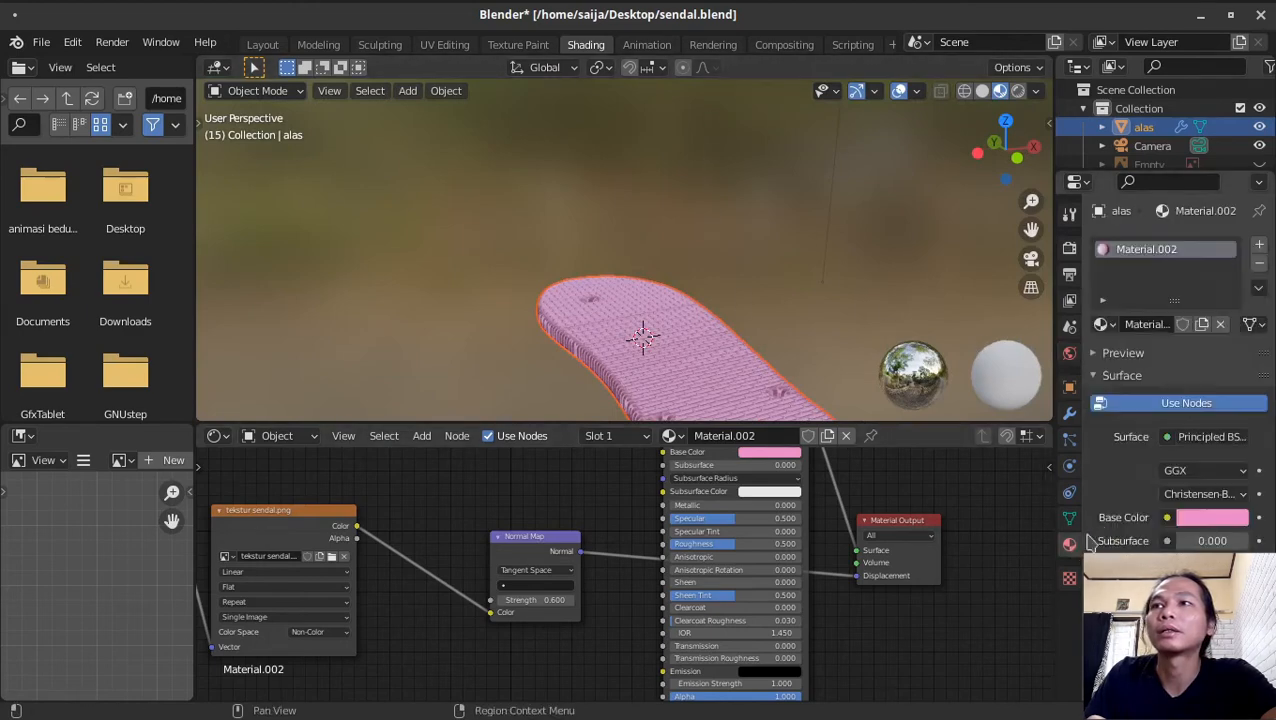
click(1261, 248)
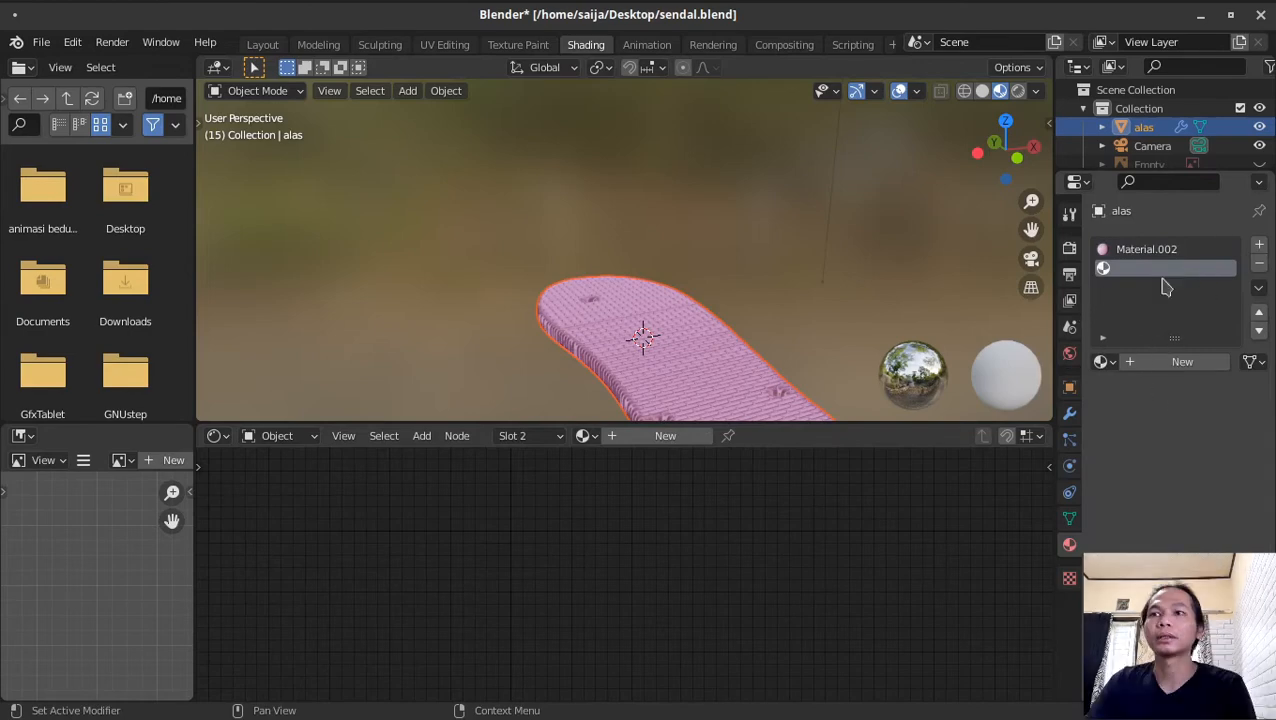
click(1160, 362)
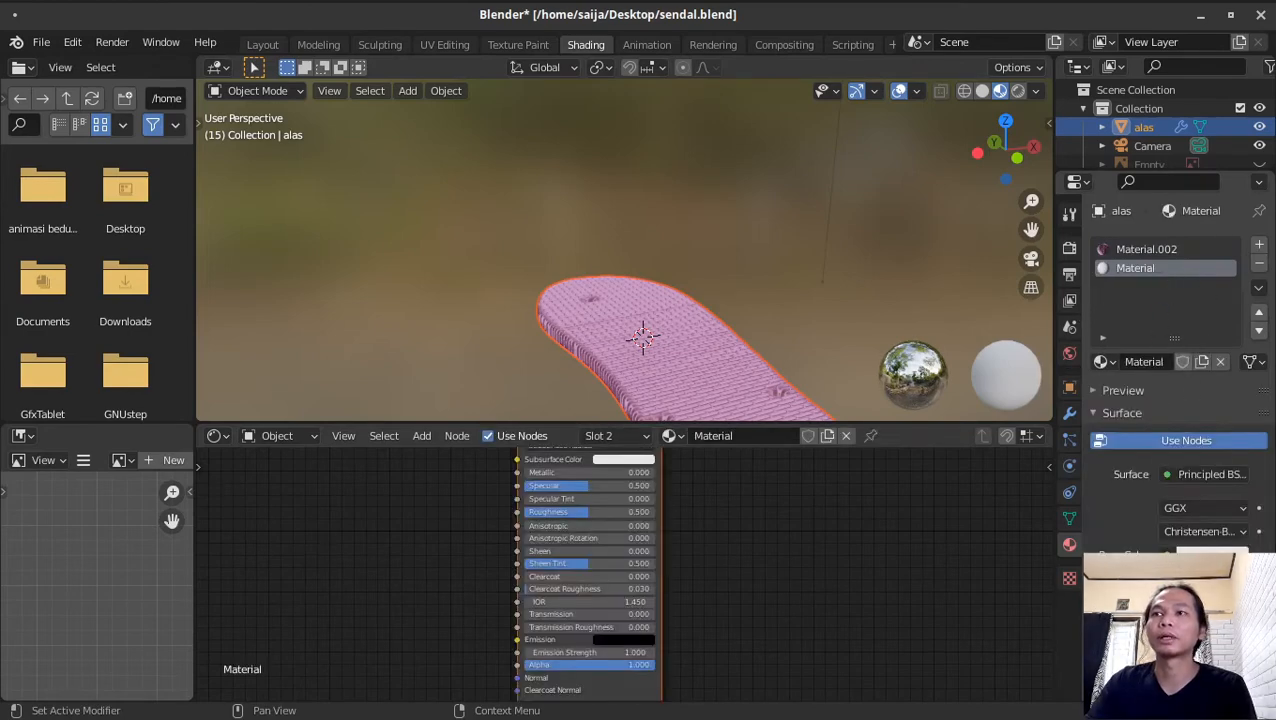
click(1212, 554)
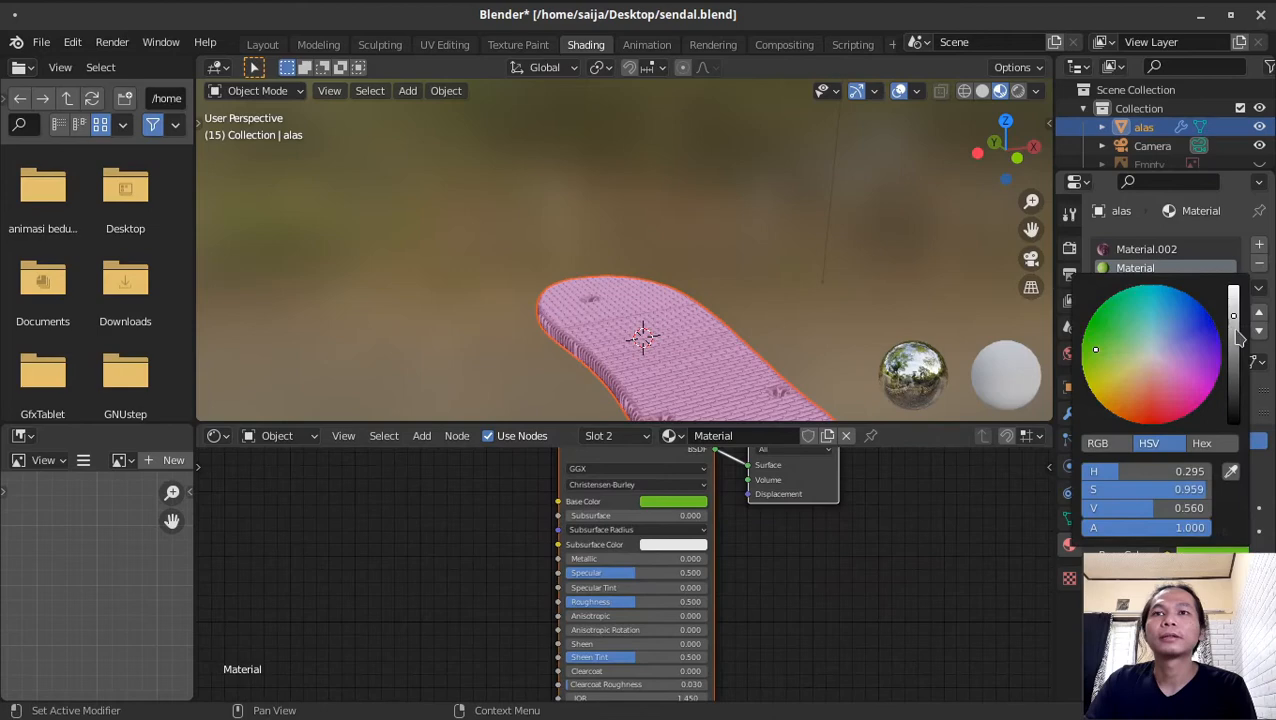
click(1234, 331)
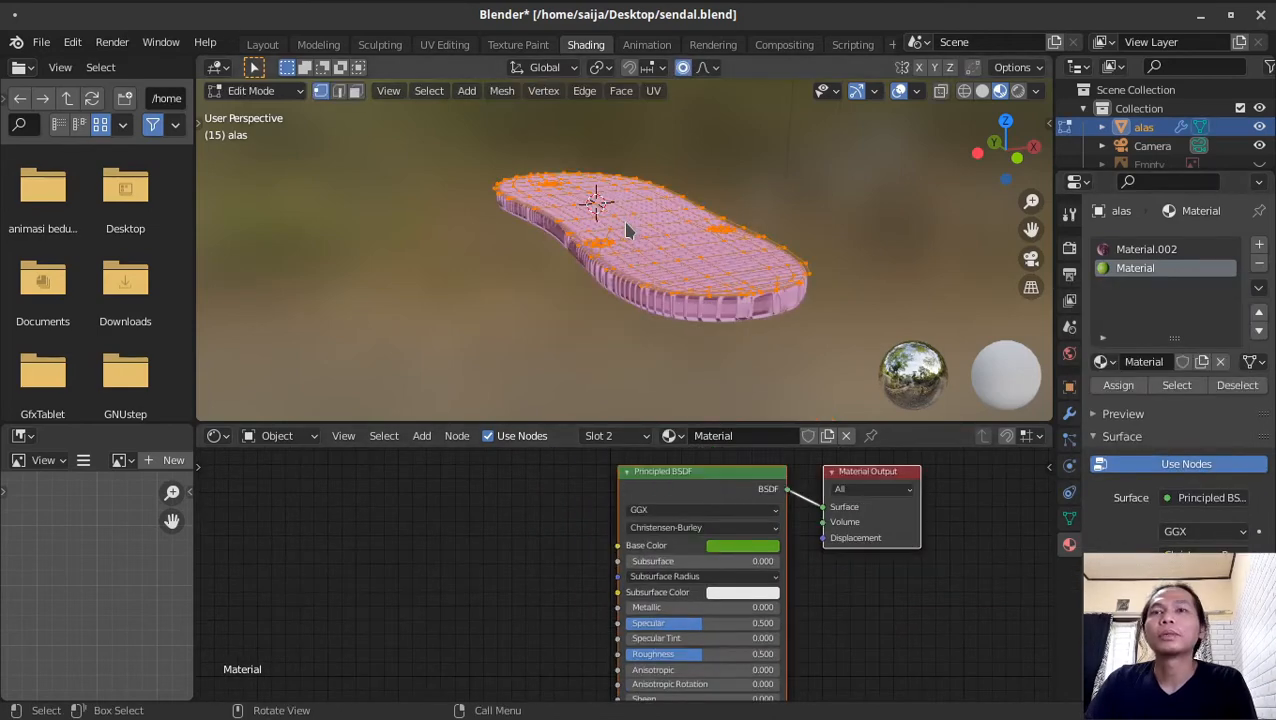
Step: Return to Object Mode and apply the sole's Solidify modifier so the thickness becomes real geometry
key(Tab)
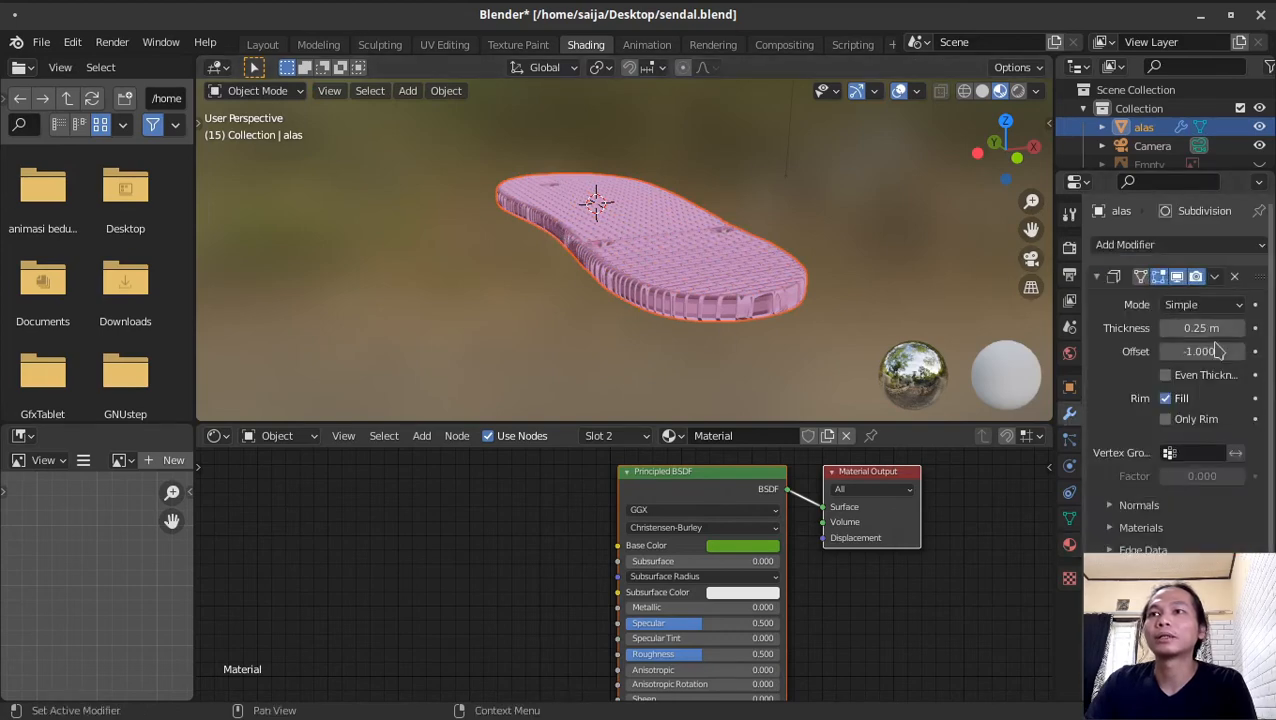
click(1214, 276)
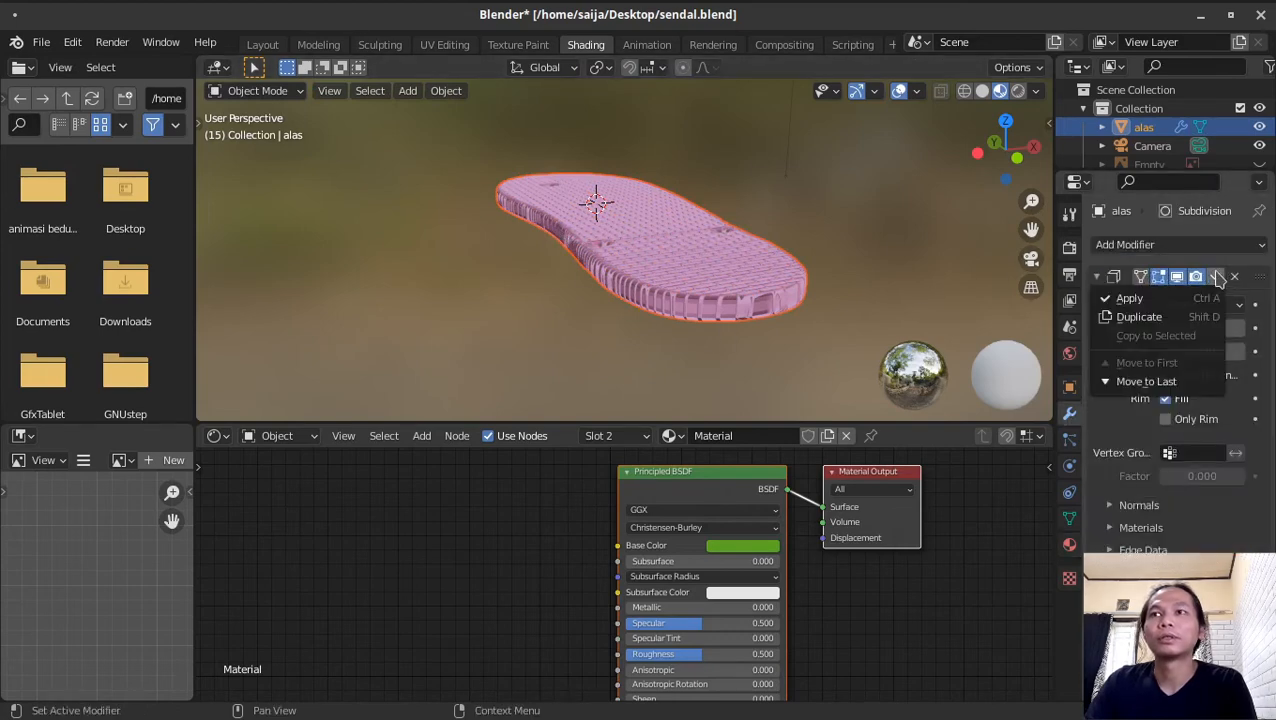
click(1166, 300)
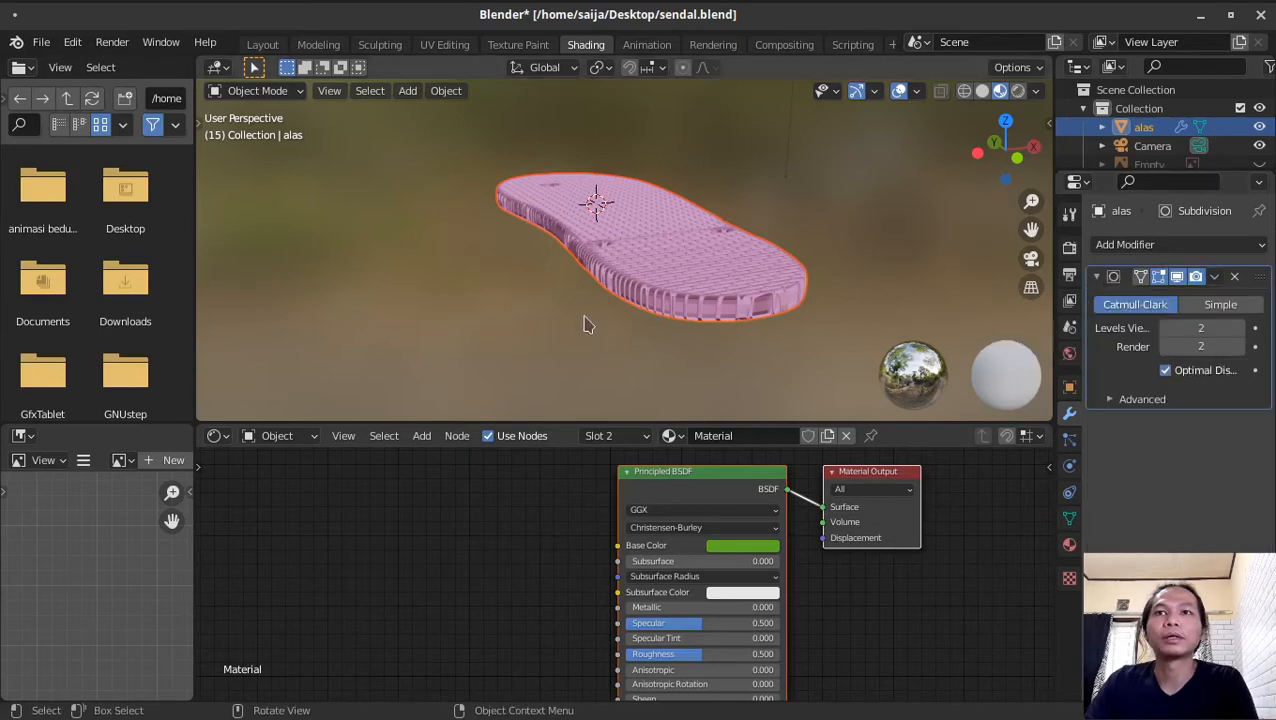
Step: Select the loop of side faces around the sole's edge and assign the green material to it
key(Tab)
middle_drag(704, 312, 772, 327)
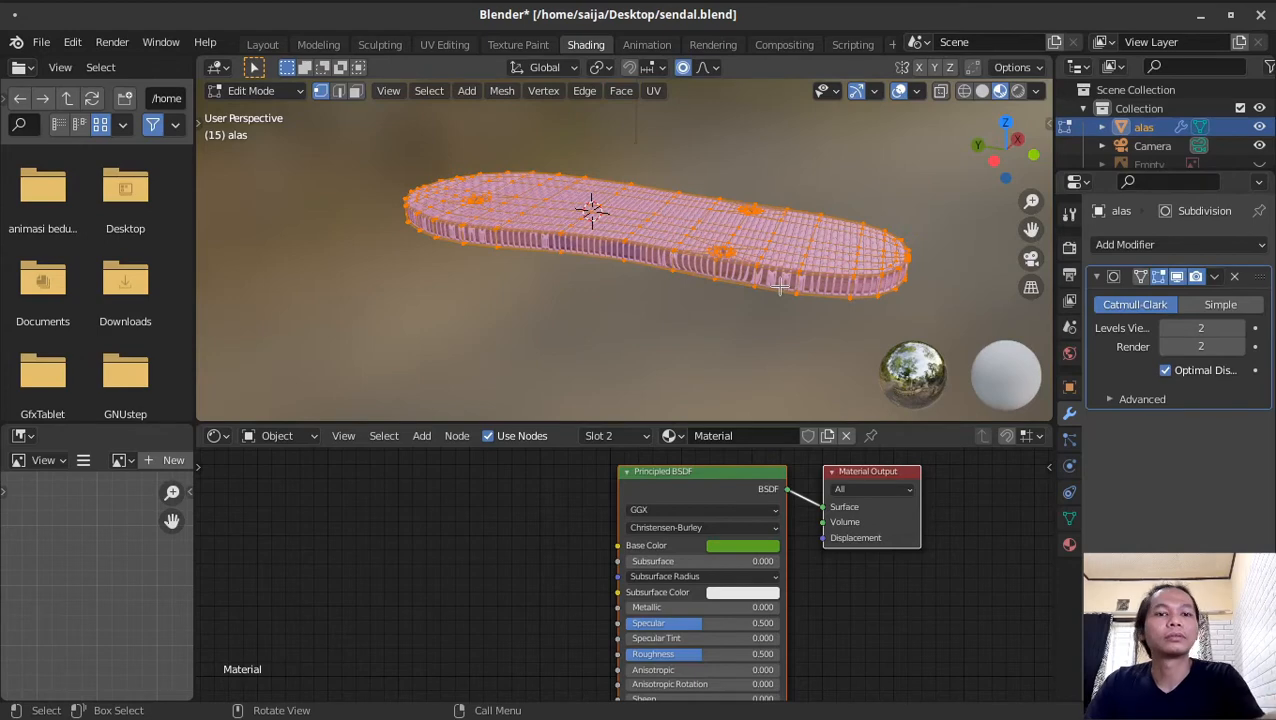
key(alt+a)
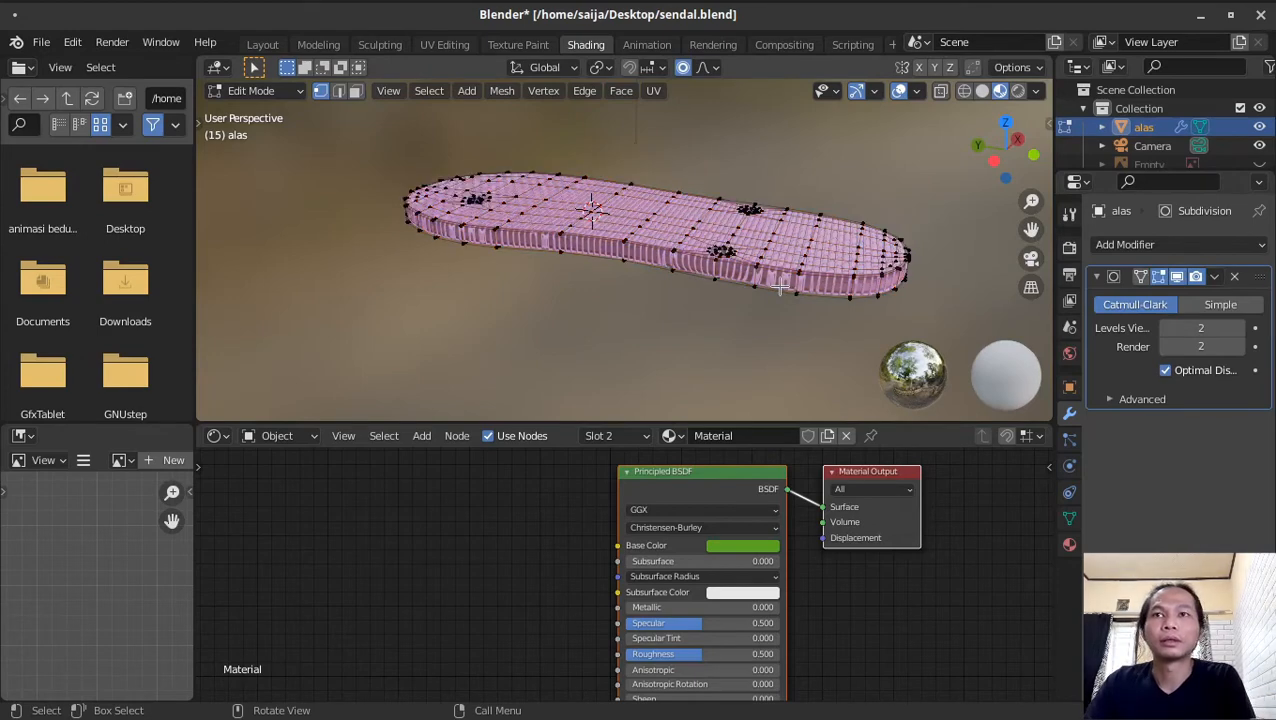
key(3)
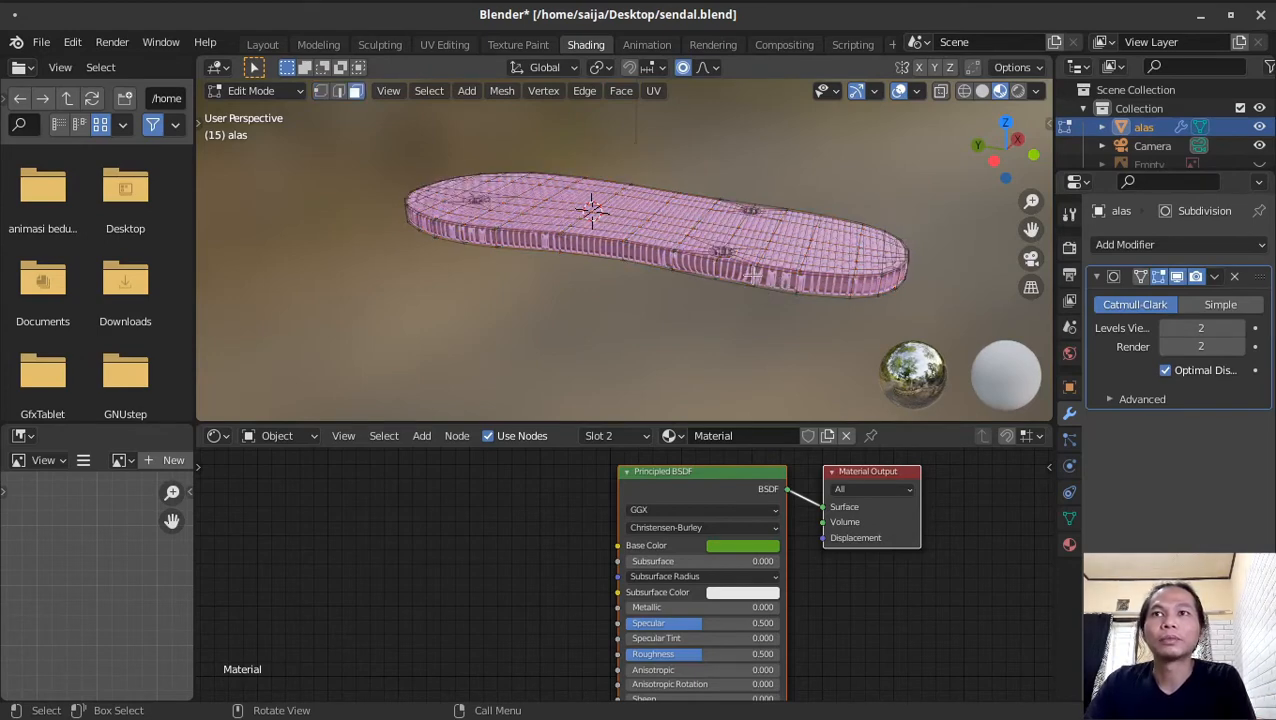
middle_drag(752, 274, 770, 342)
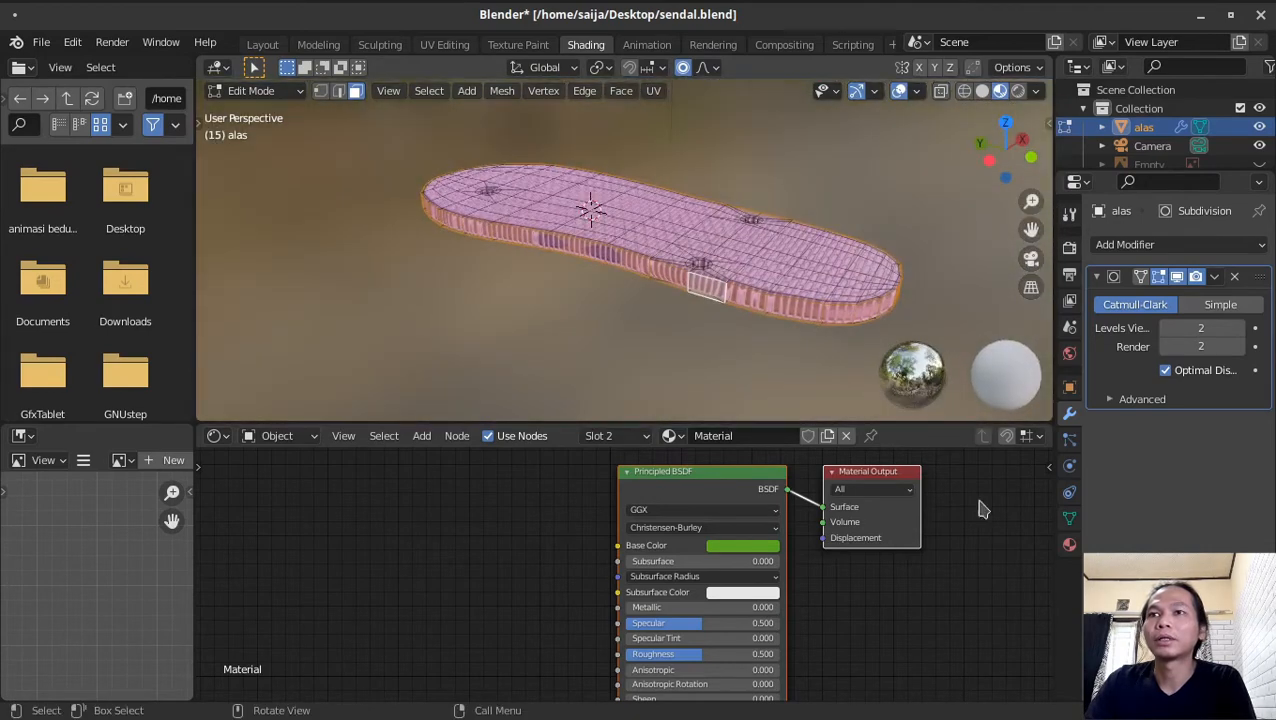
click(1069, 544)
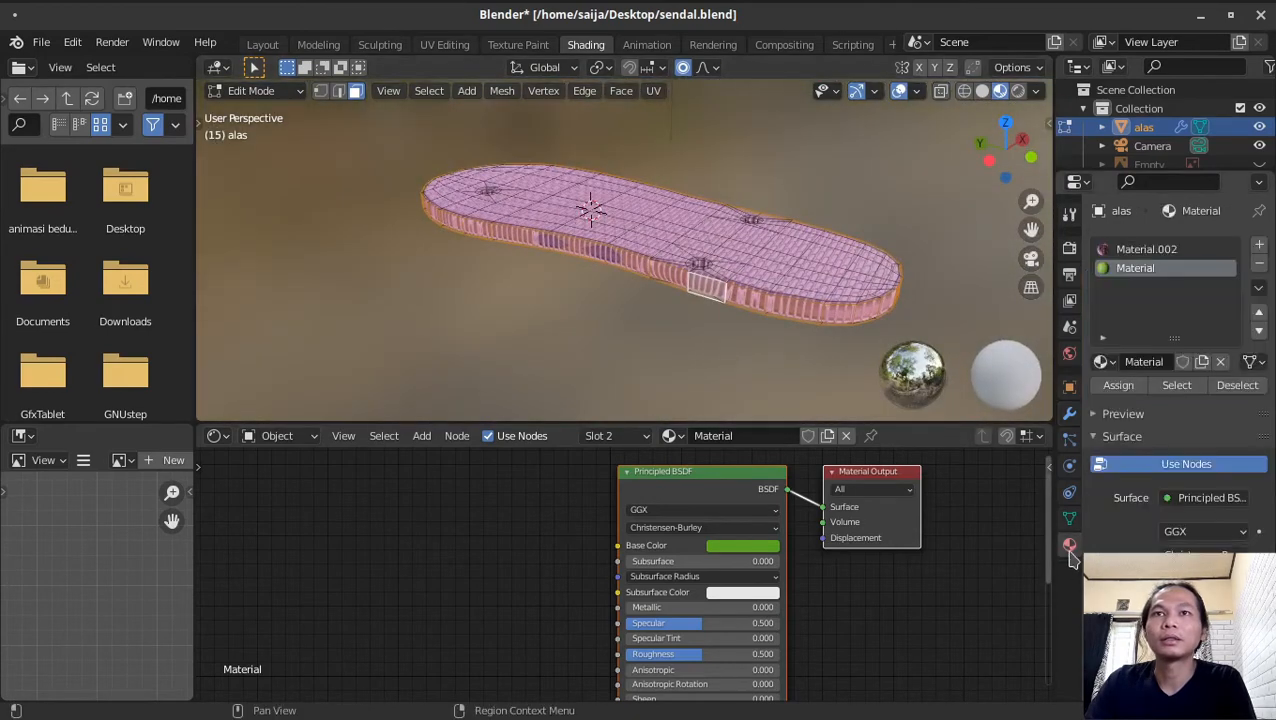
click(1118, 386)
key(Tab)
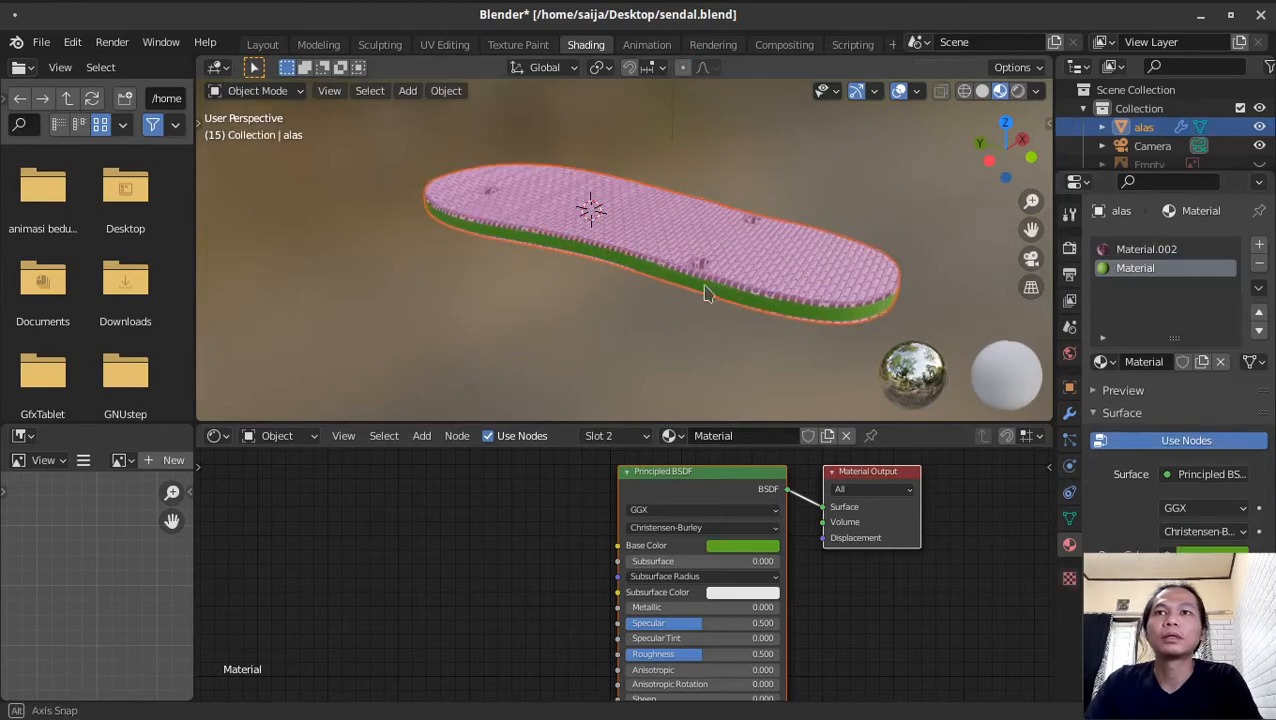
middle_drag(657, 281, 725, 320)
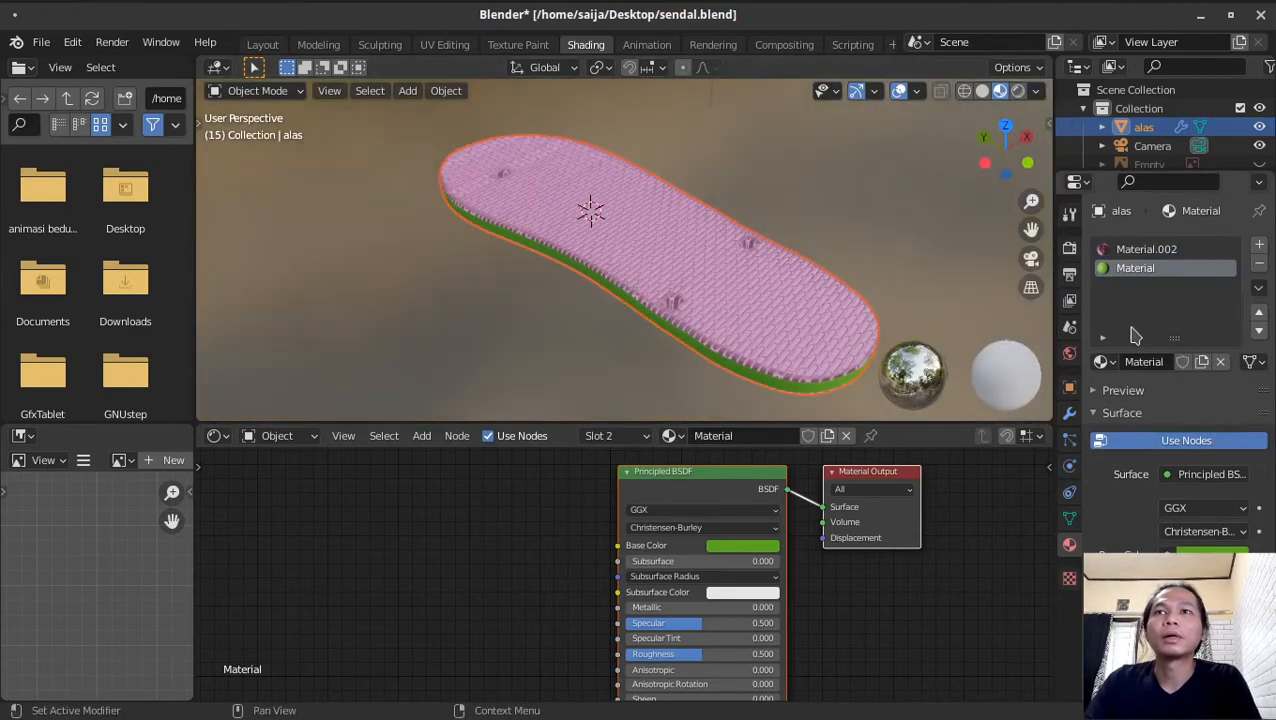
Step: Select all faces on the underside of the sole from the front orthographic view, with X-ray on
middle_drag(652, 280, 654, 177)
key(KP_1)
key(Tab)
key(a)
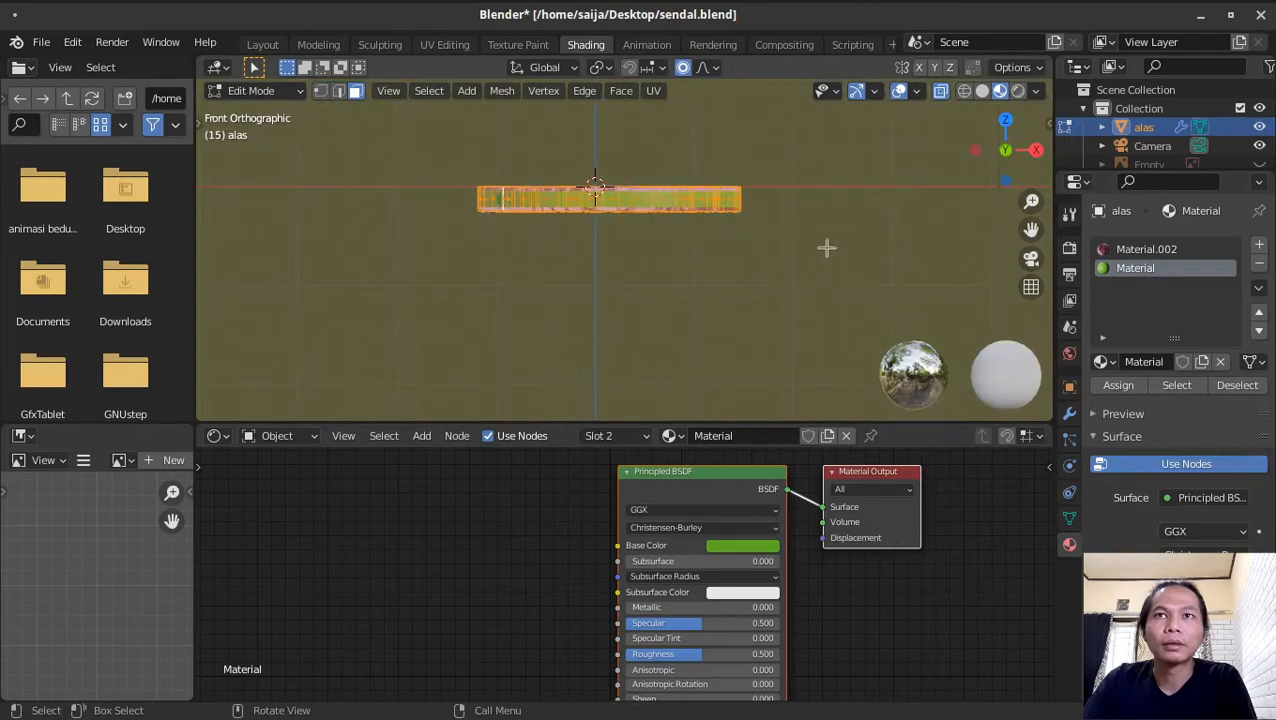
key(alt+a)
drag(464, 206, 810, 292)
middle_drag(648, 295, 440, 215)
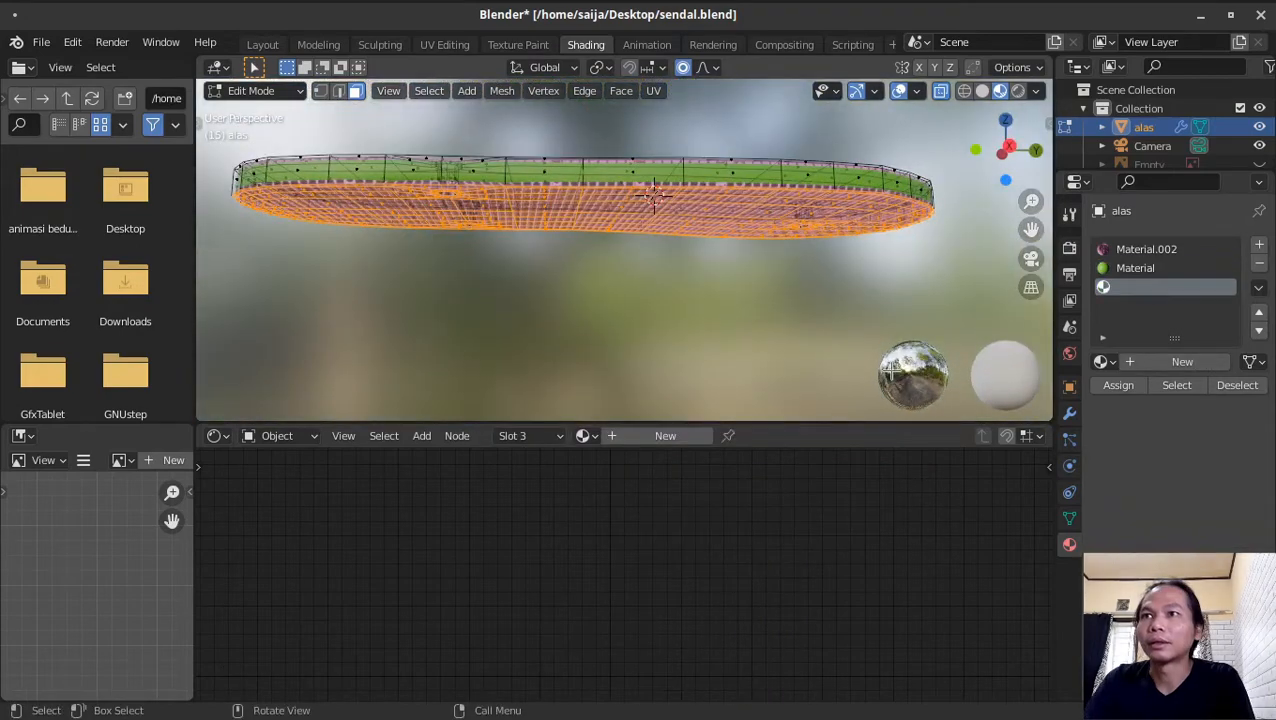
Step: Add a third slot with an independent copy of Material.002, assign it to the underside faces and colour it yellow
click(1259, 244)
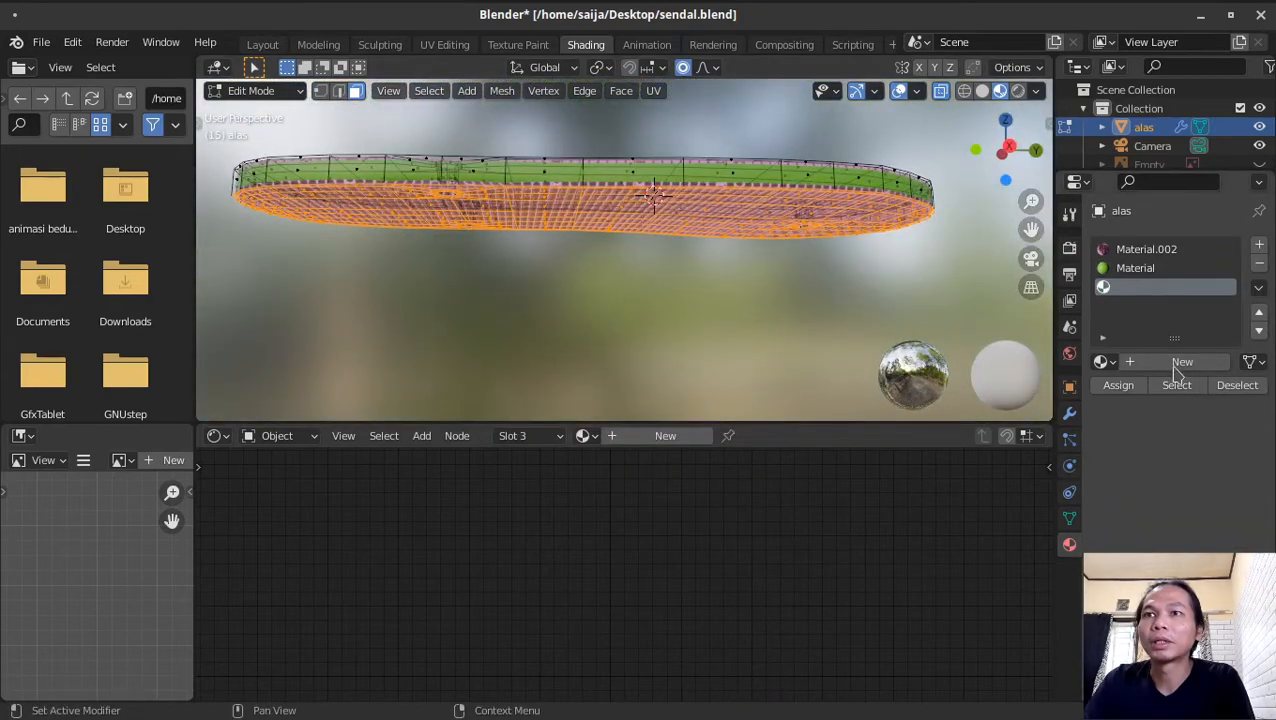
click(1101, 361)
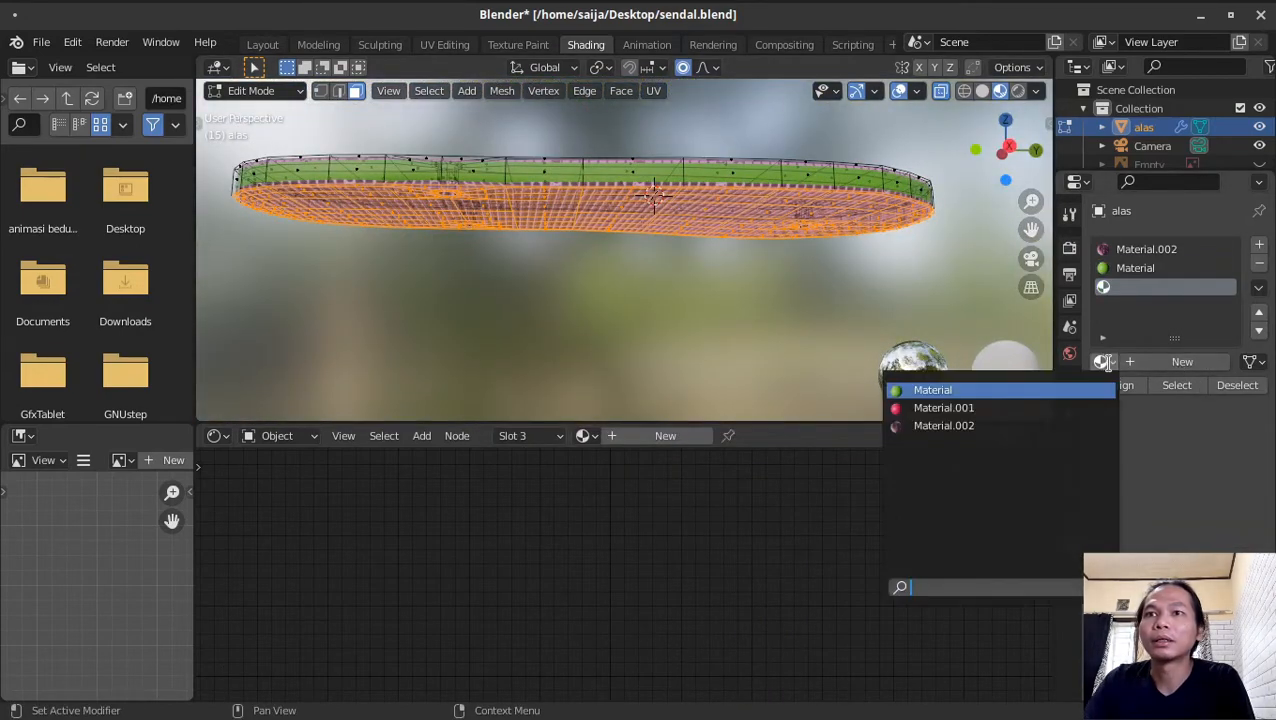
click(943, 426)
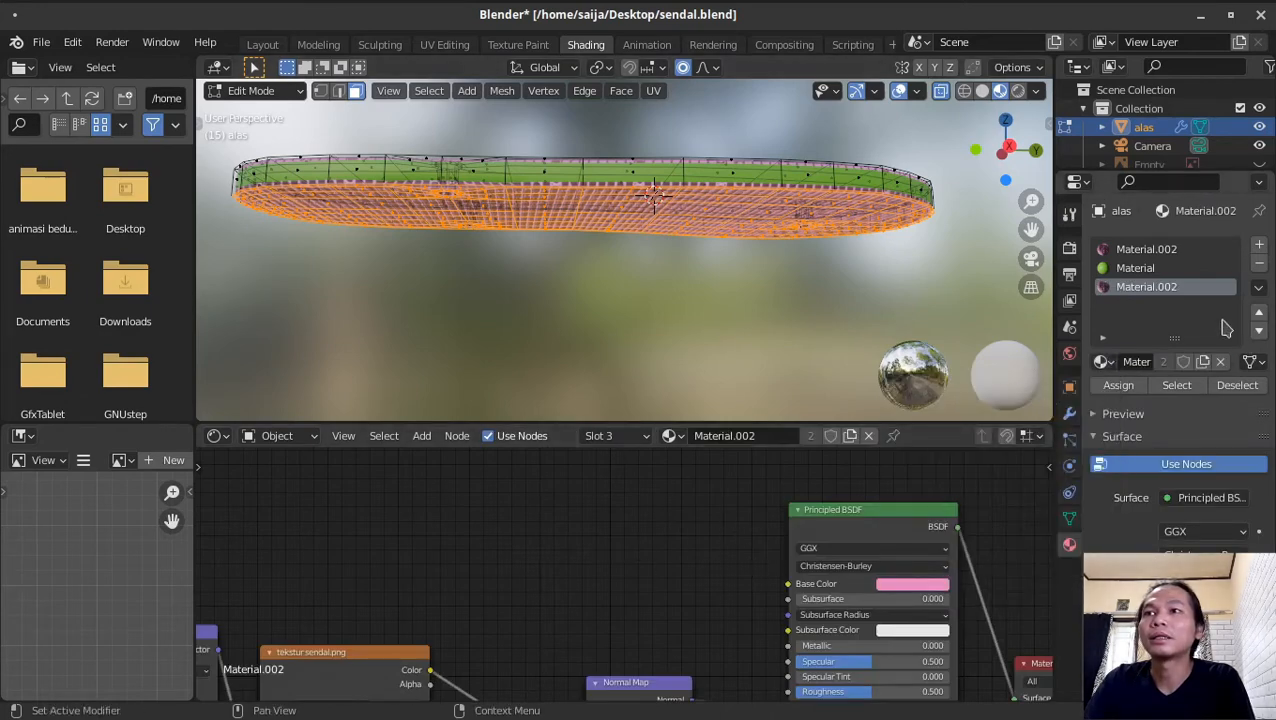
middle_drag(704, 322, 631, 135)
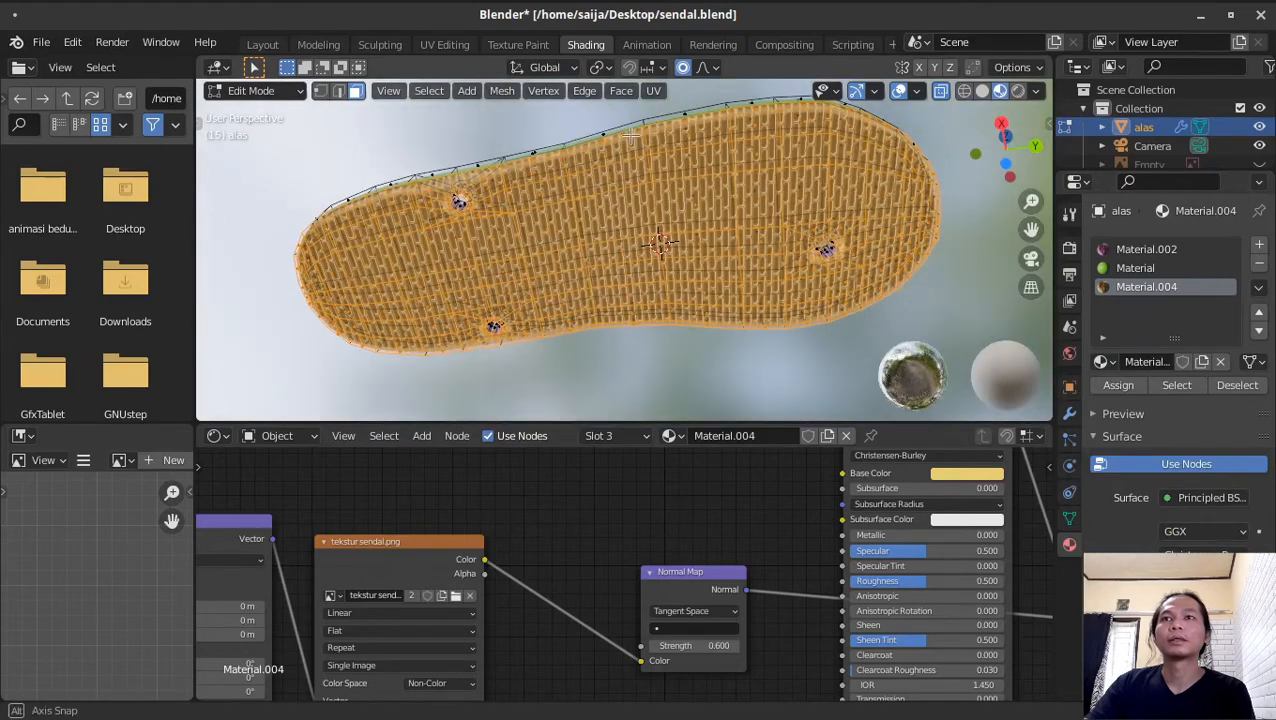
Step: Replace the underside material's Base Color with the green sampled from the sole's side using the eyedropper
middle_drag(681, 262, 711, 342)
click(962, 475)
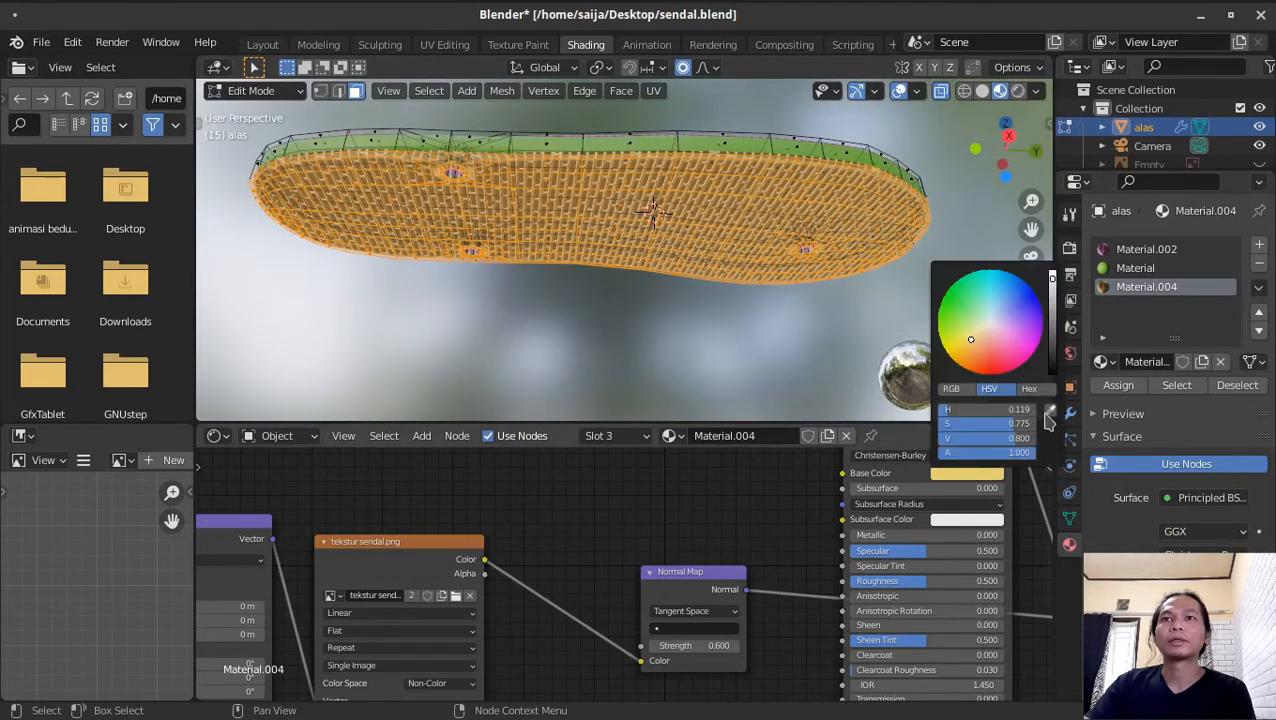
click(1050, 411)
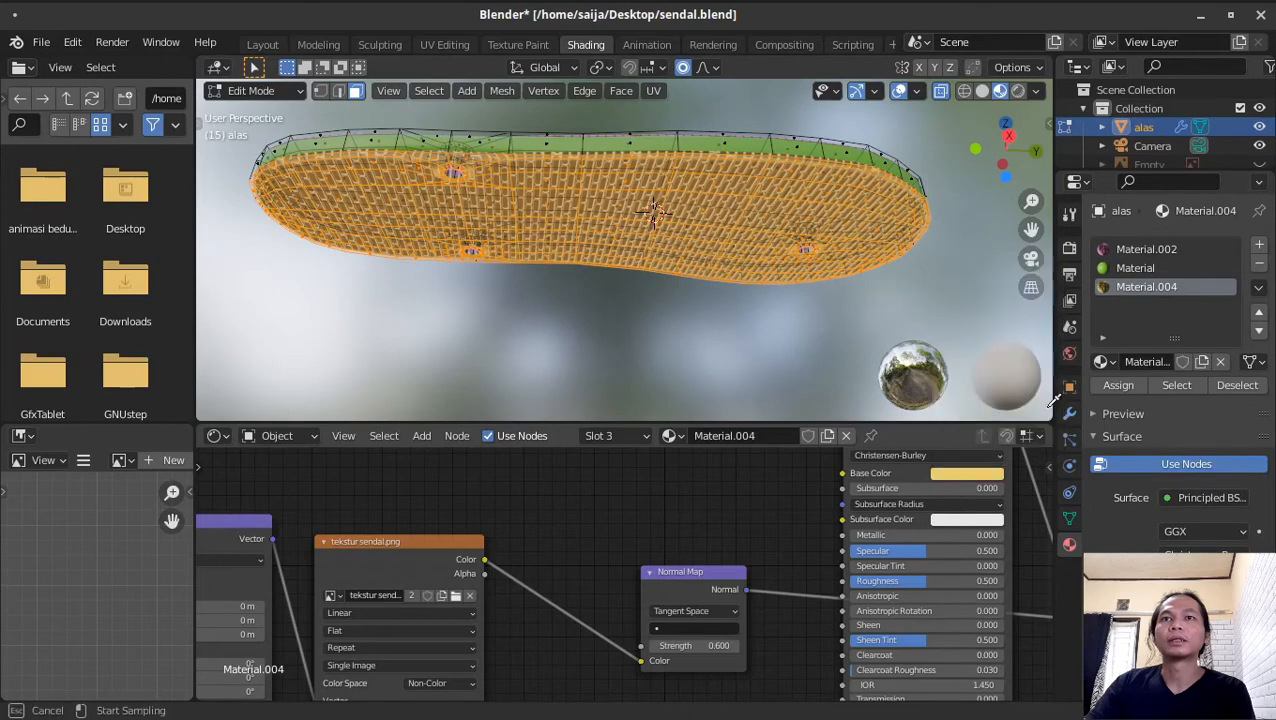
click(755, 135)
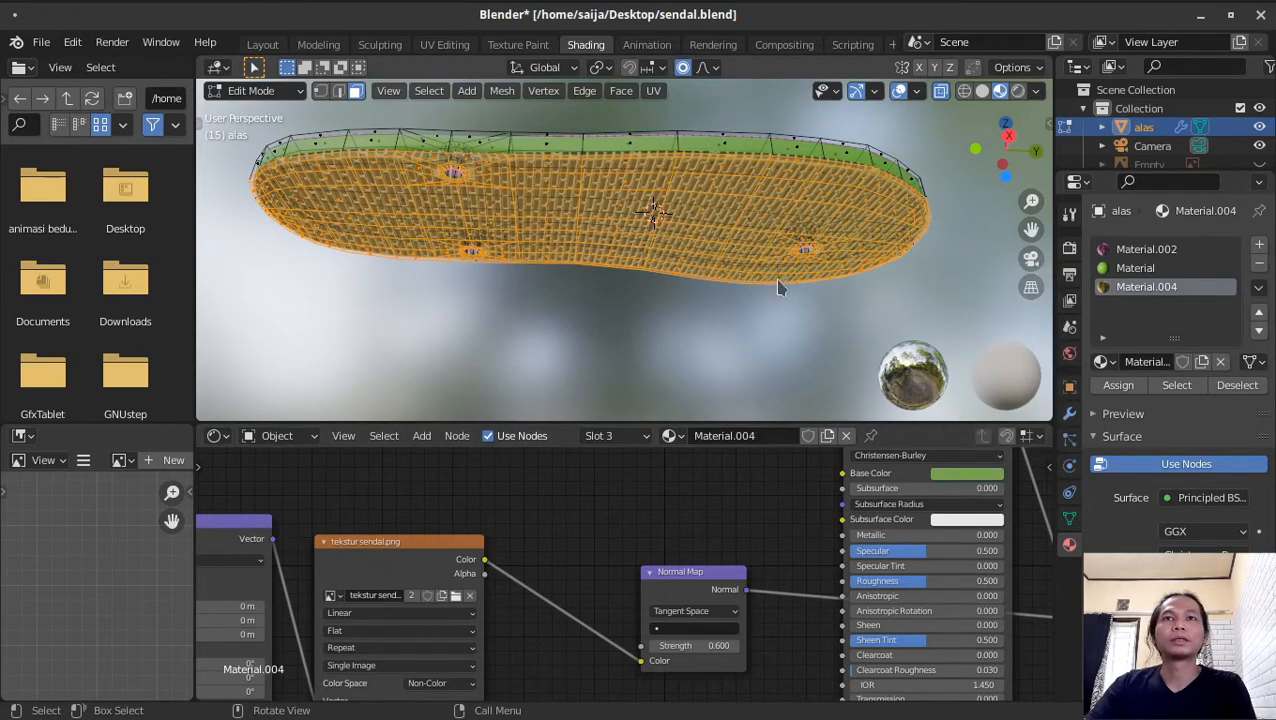
Step: Leave Edit Mode and change the Base Color of Material.002 on the sole's top to off-white
key(Tab)
middle_drag(682, 298, 780, 273)
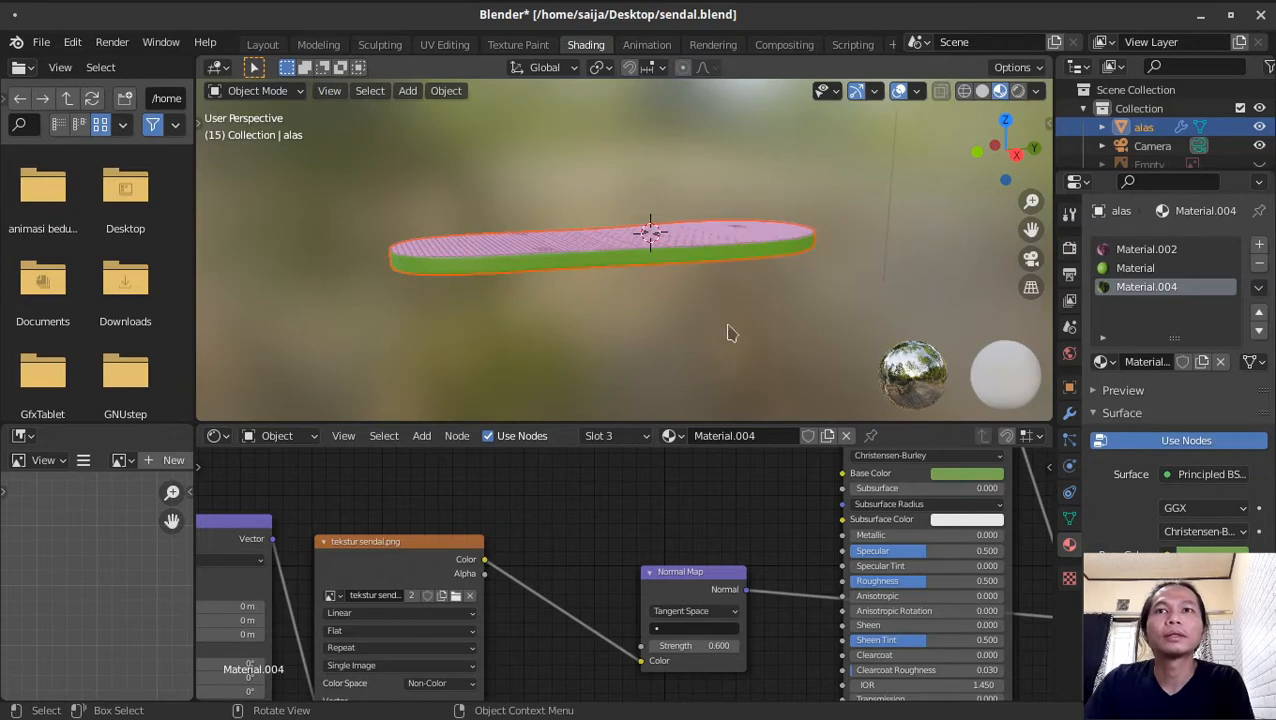
middle_drag(476, 345, 615, 258)
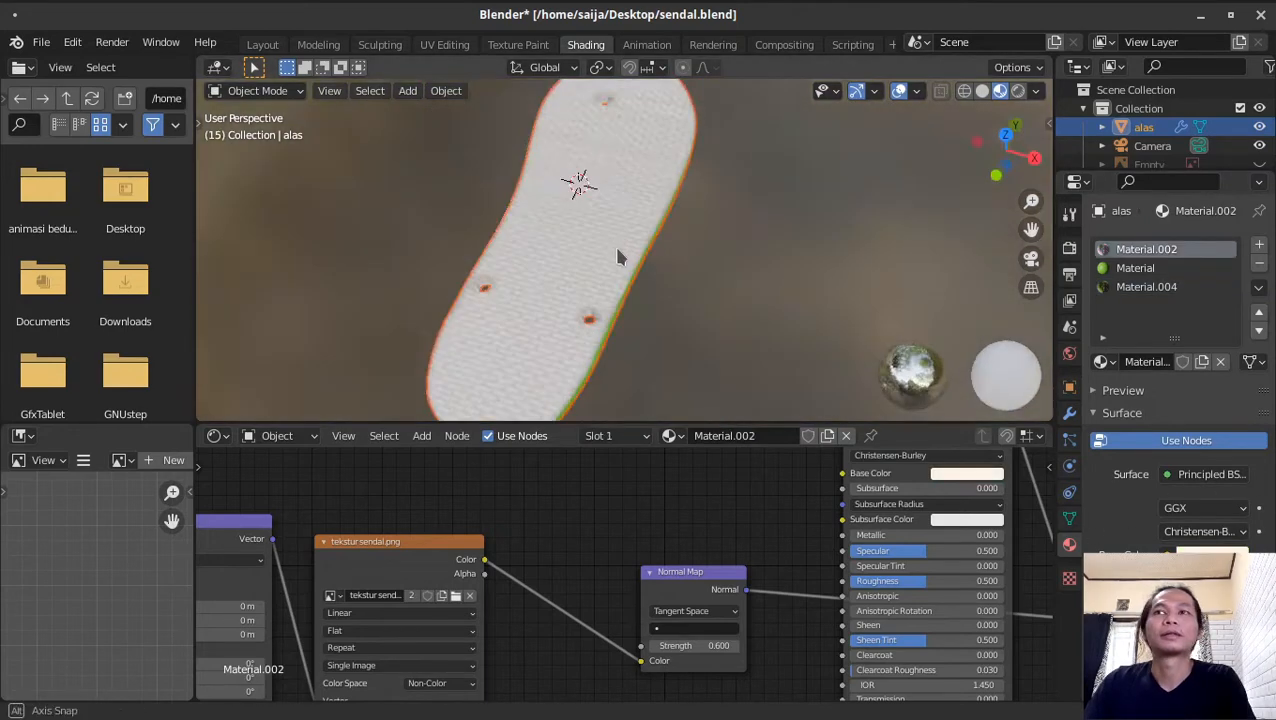
middle_drag(617, 250, 749, 225)
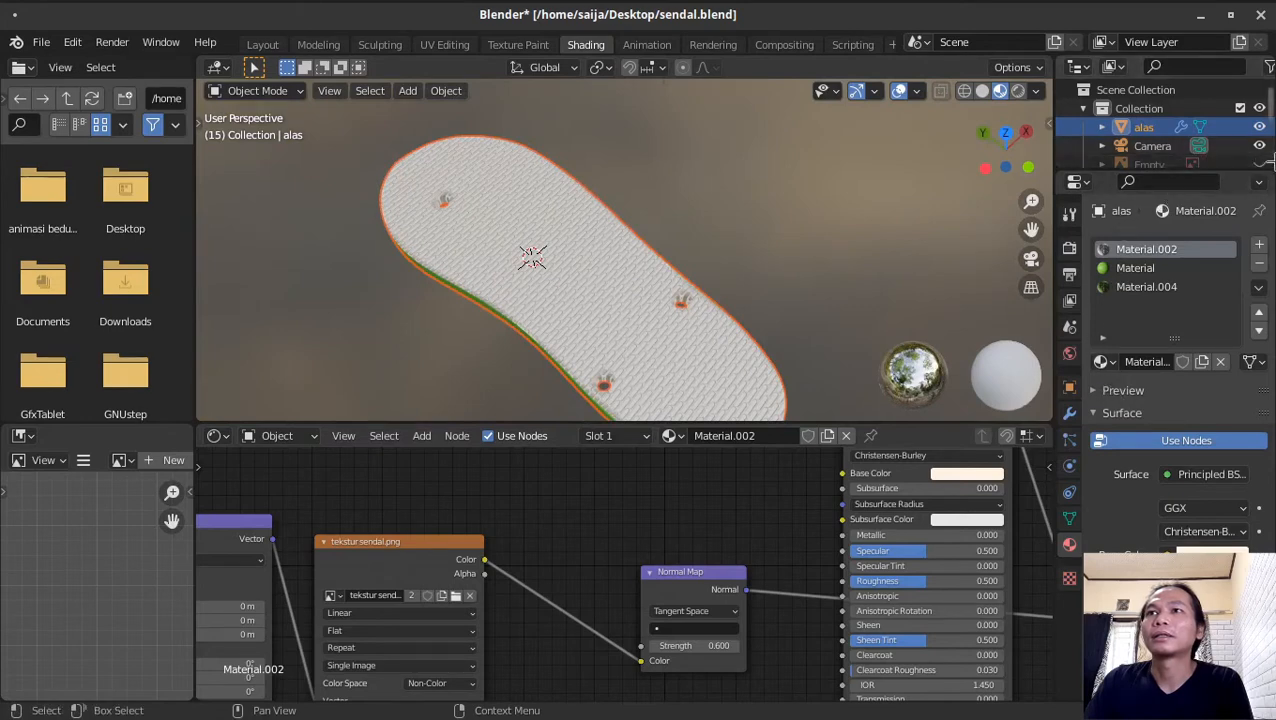
Step: Show the strap object tali, hide the sole object alas, and select the strap
scroll(1268, 120, down, 4)
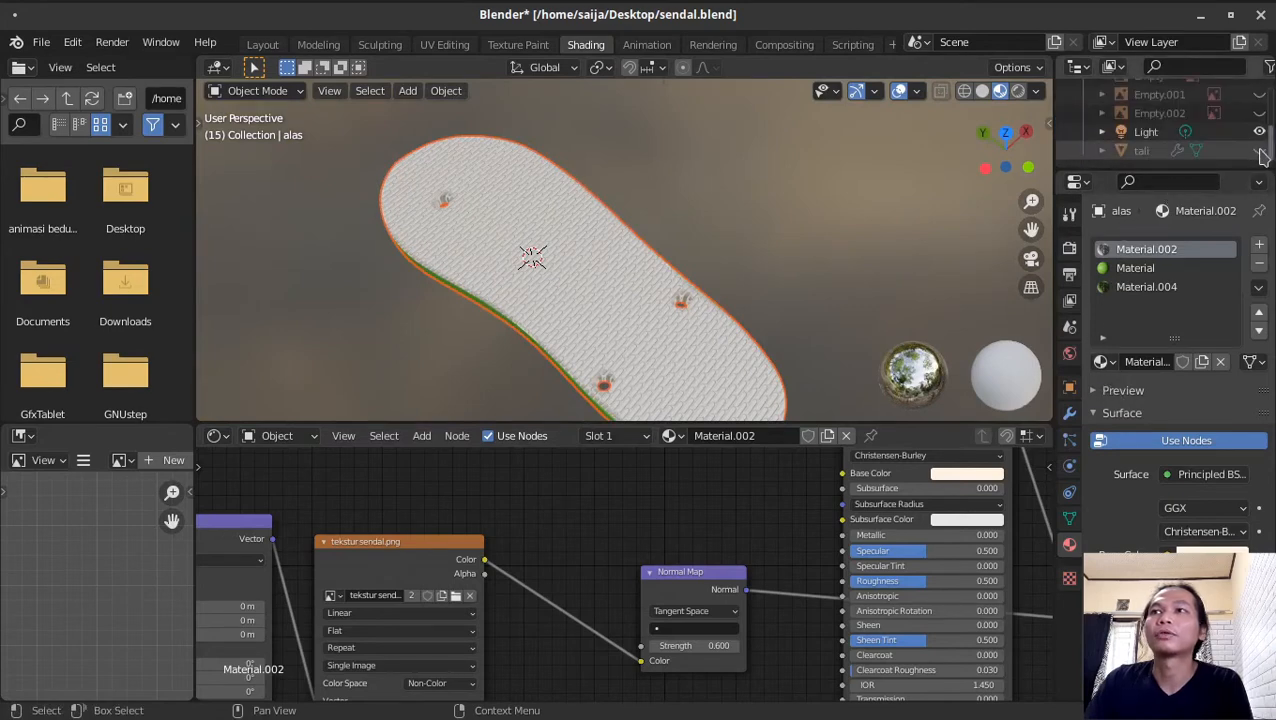
click(1258, 150)
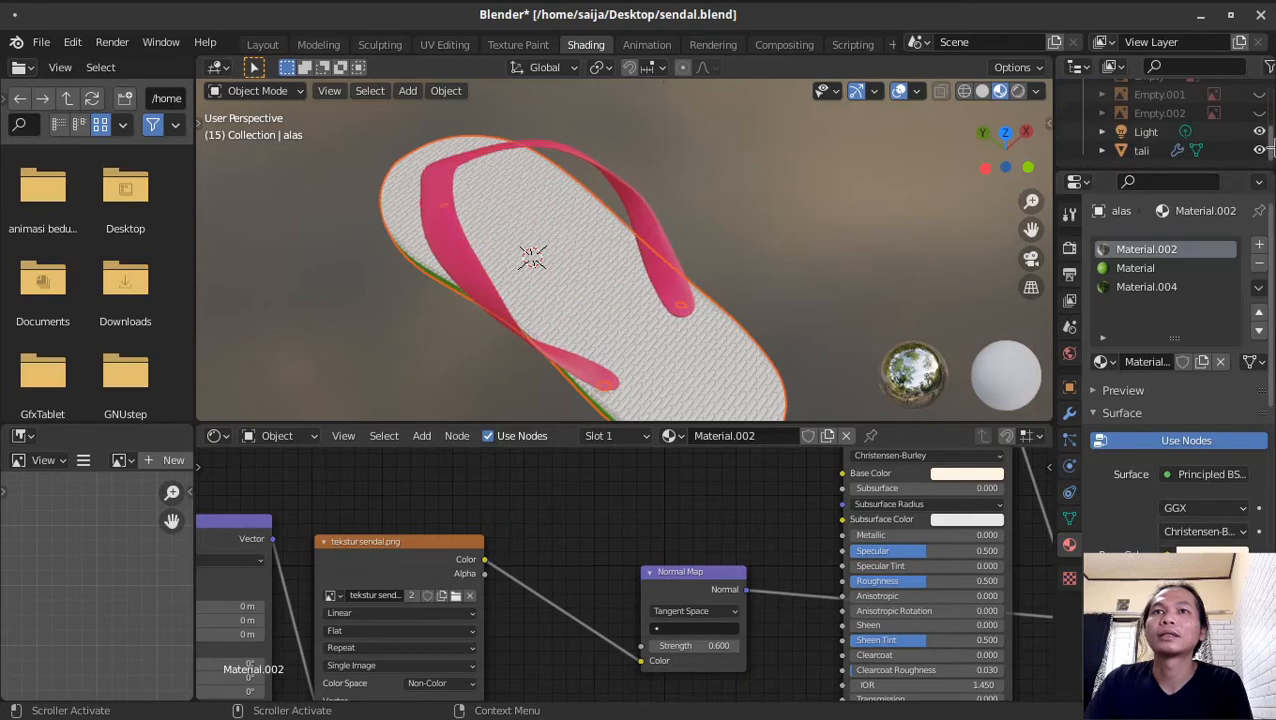
scroll(1264, 130, up, 4)
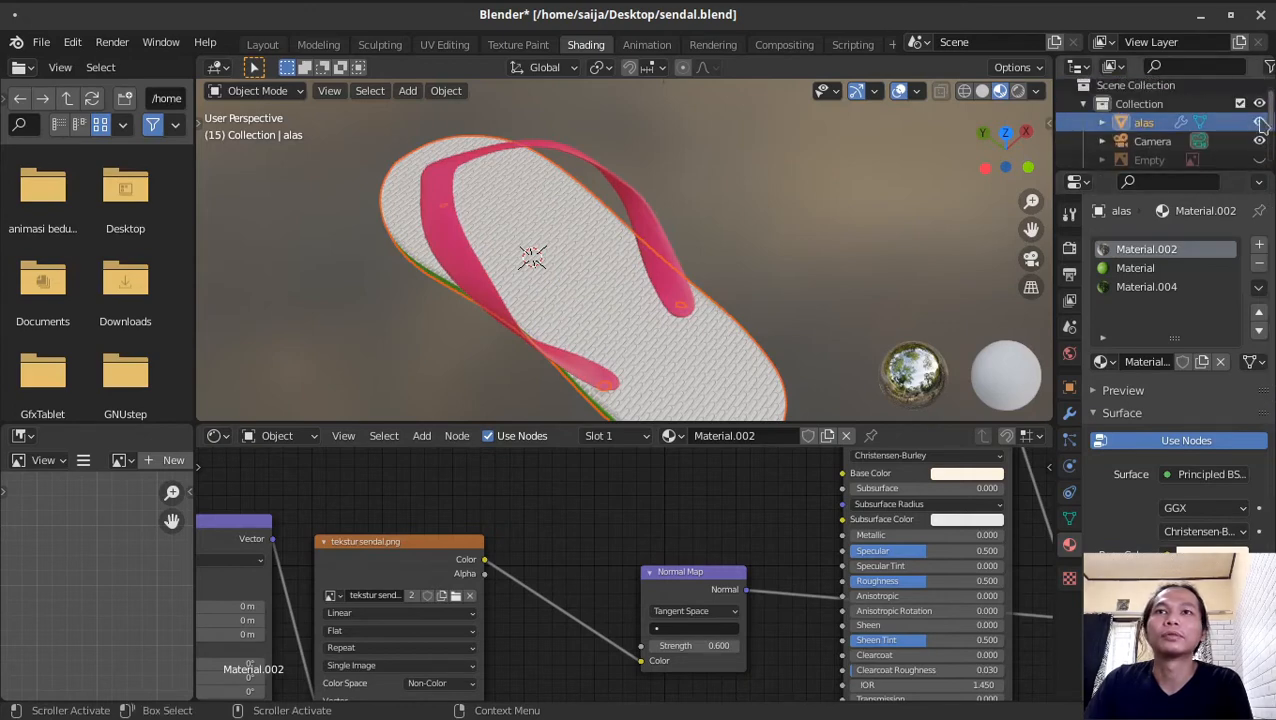
click(1260, 122)
middle_drag(716, 311, 666, 194)
click(676, 182)
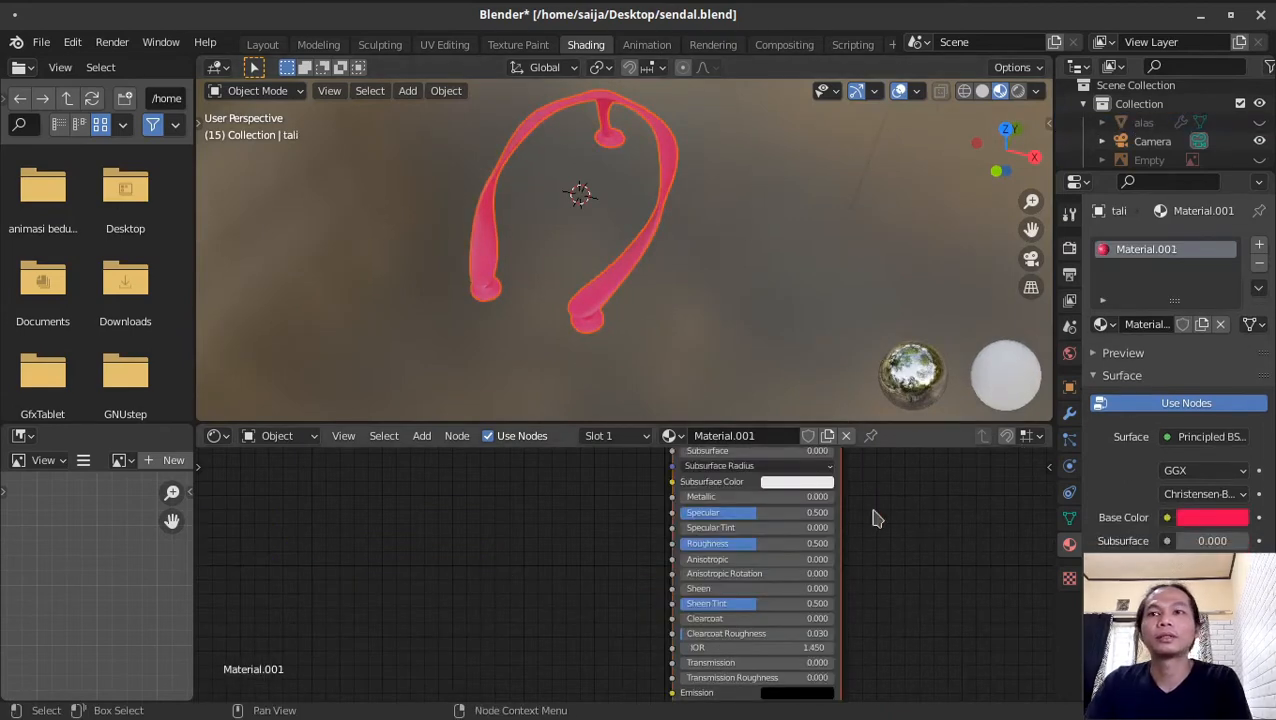
Step: Add an image texture setup with mapping to the strap's material and load tali.png as its Base Color
middle_drag(864, 498, 909, 638)
click(755, 508)
key(ctrl+t)
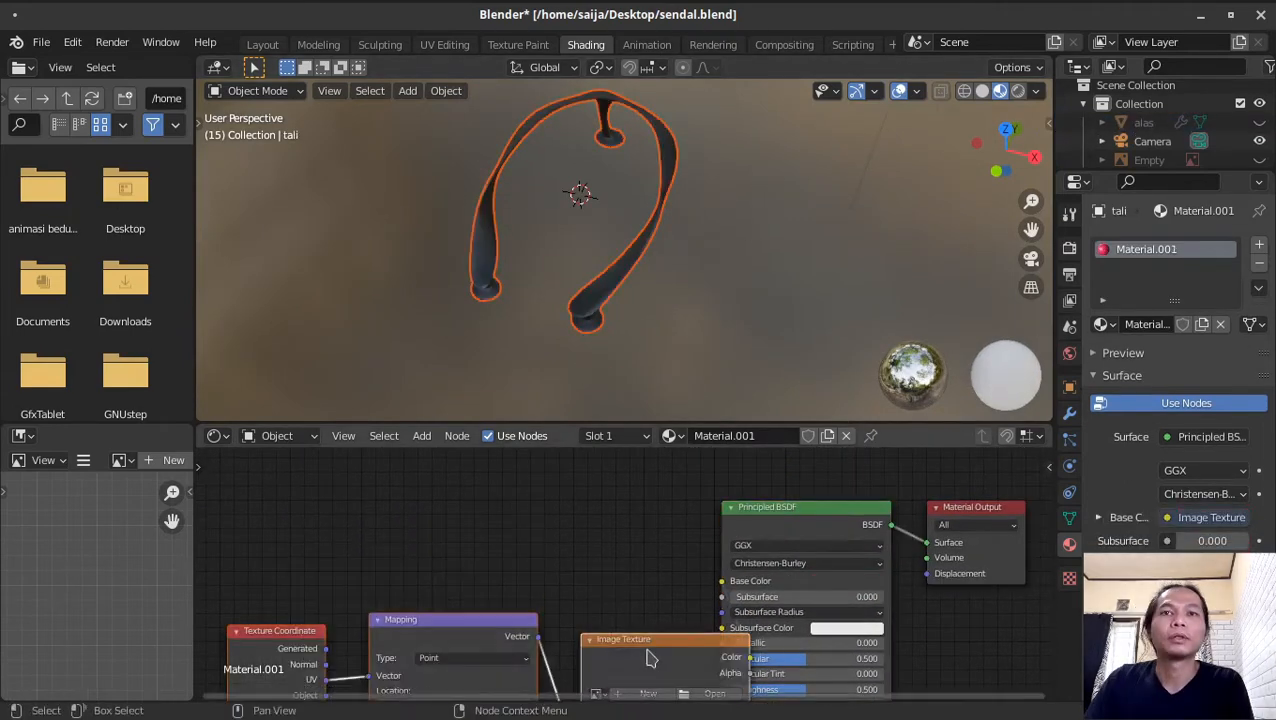
drag(409, 551, 387, 537)
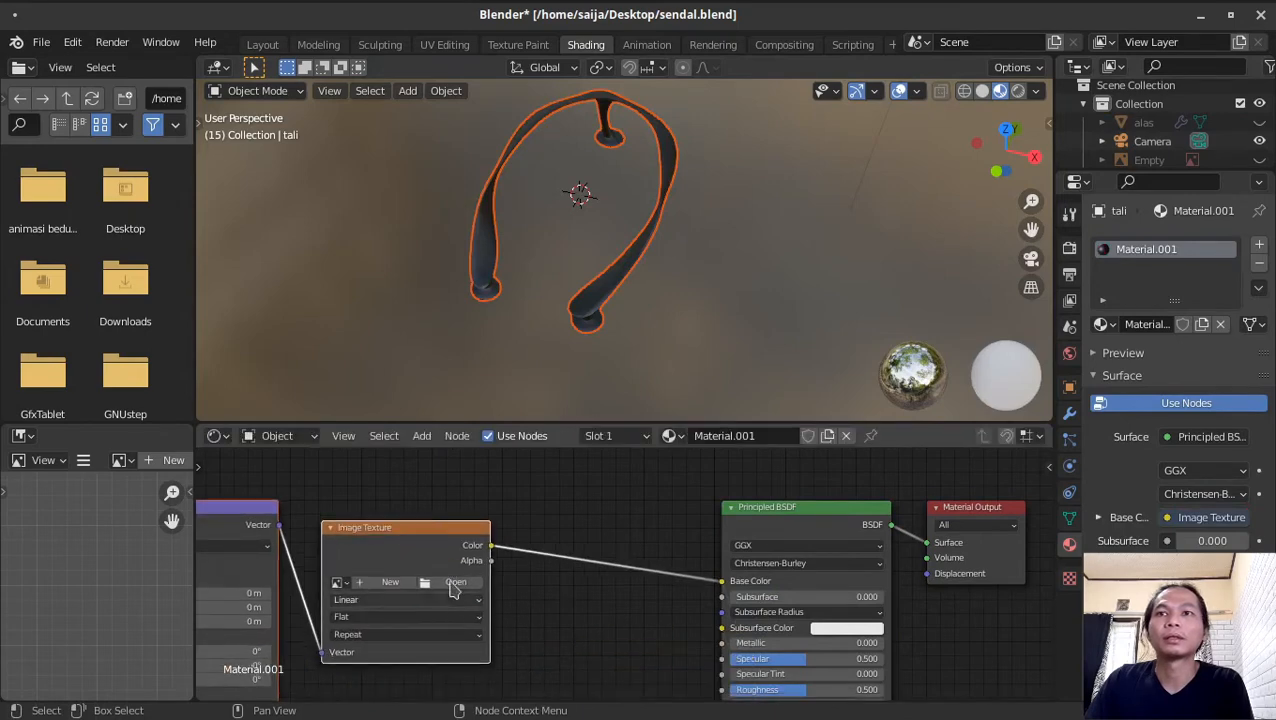
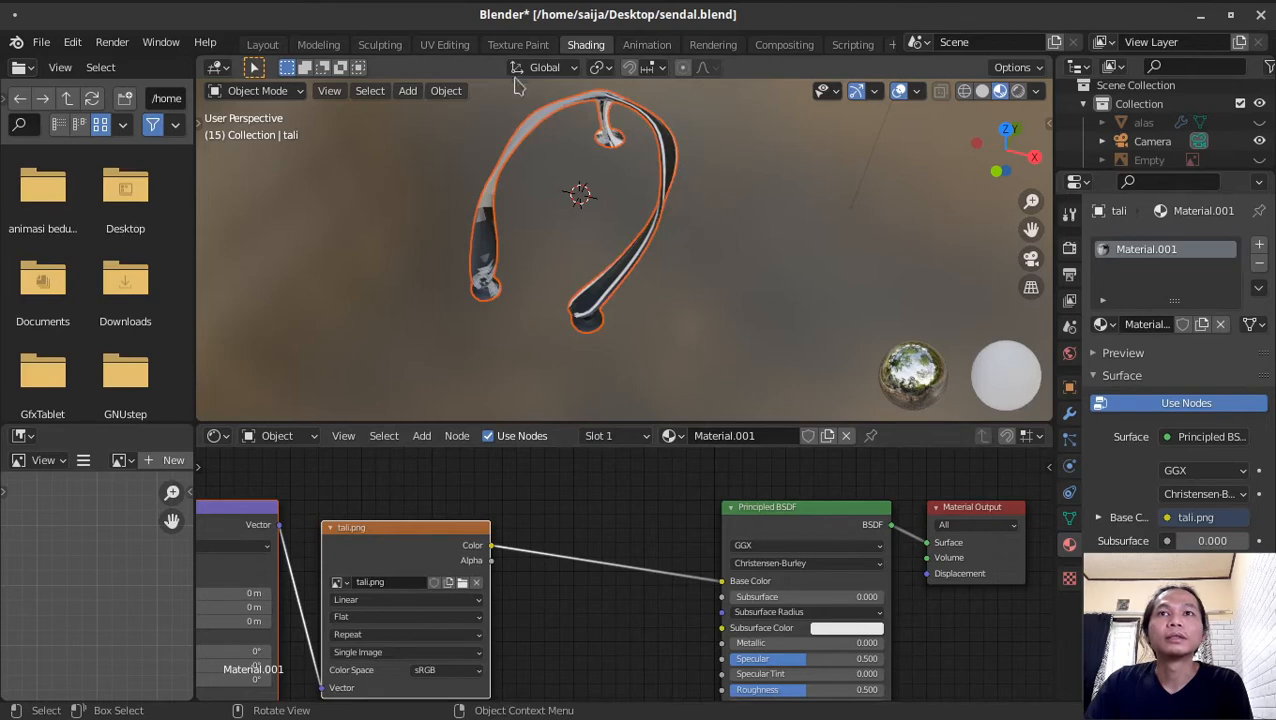
Step: Display tali.png in the UV editor and project all of the strap's faces from the top view
click(445, 45)
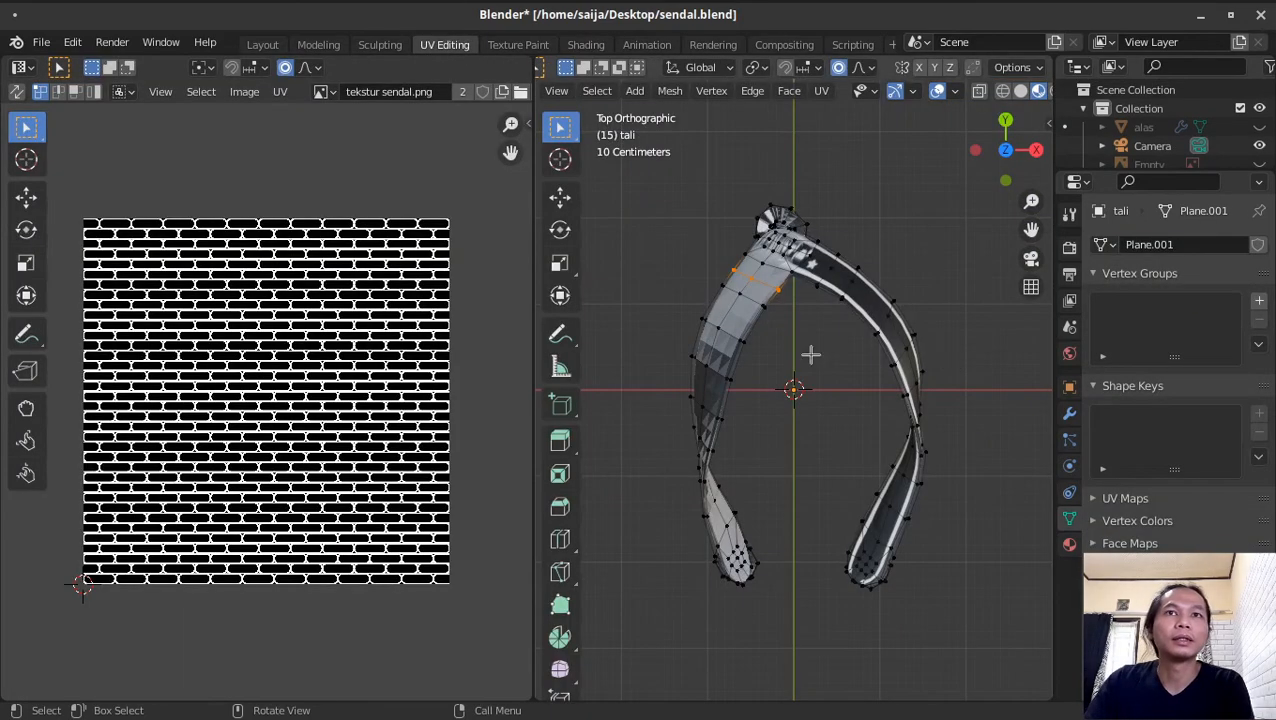
click(322, 91)
click(325, 154)
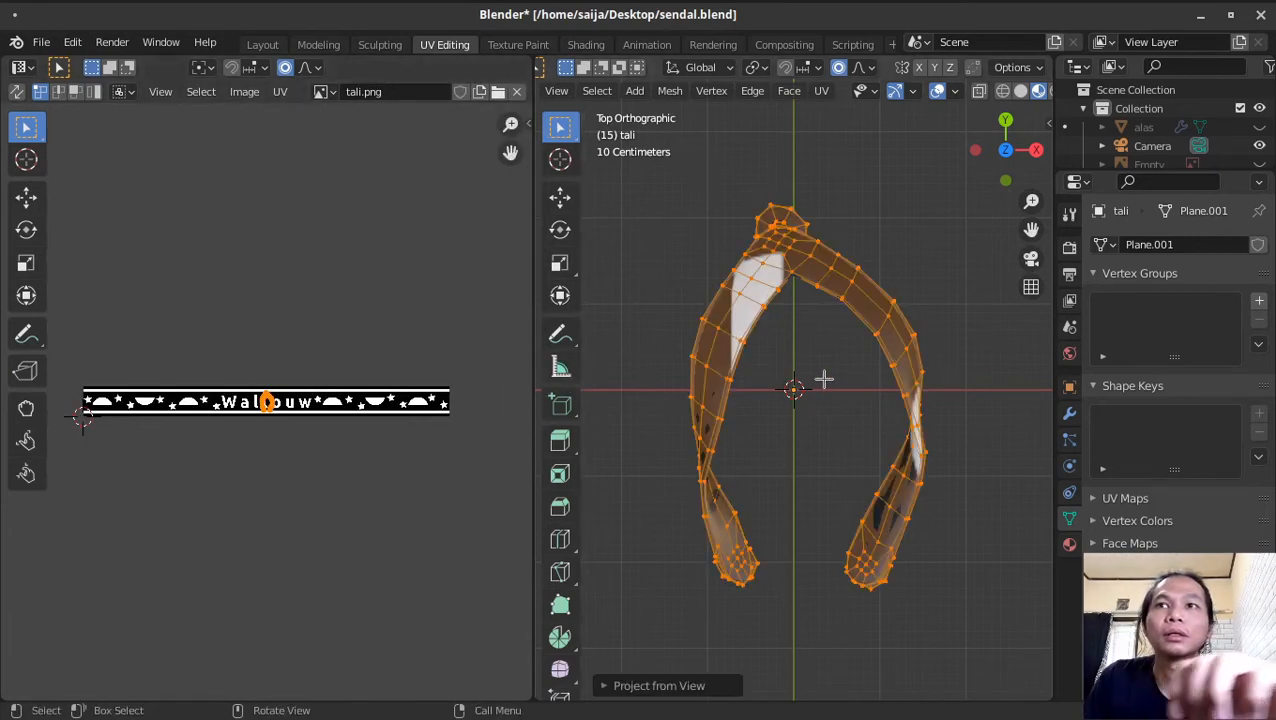
key(2)
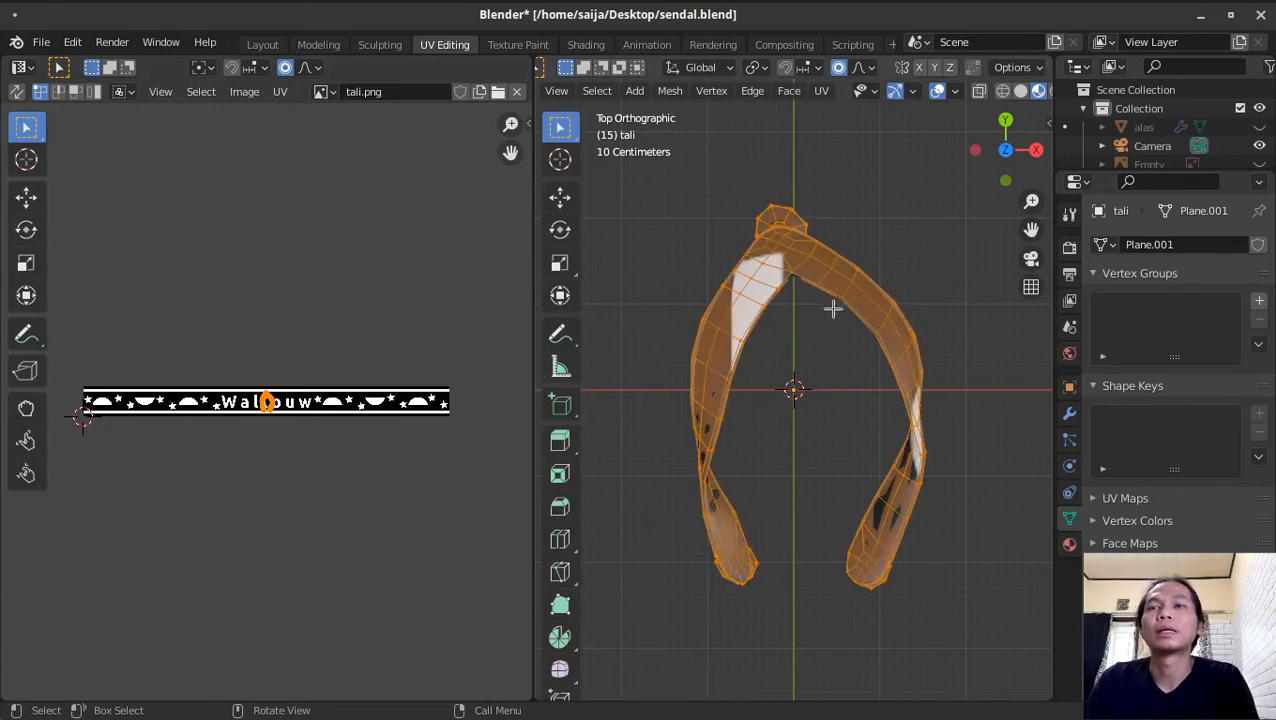
click(776, 249)
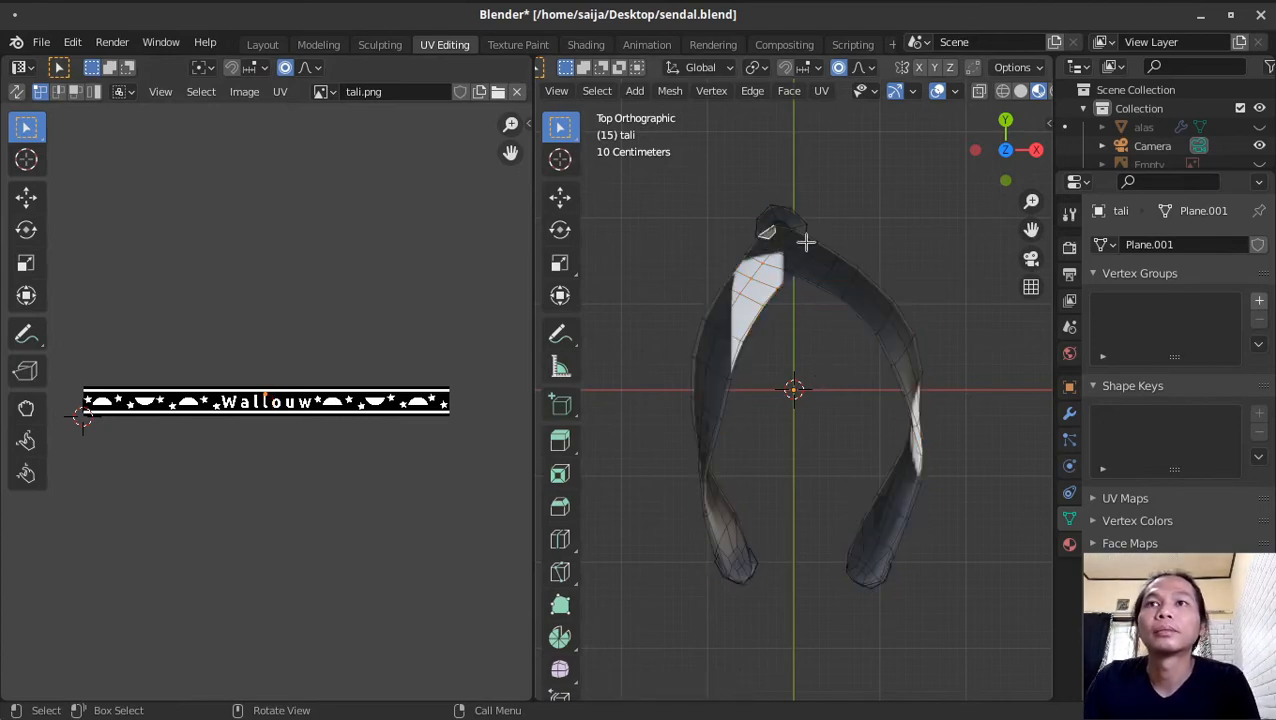
ctrl+click(804, 246)
ctrl+click(703, 450)
click(804, 247)
key(a)
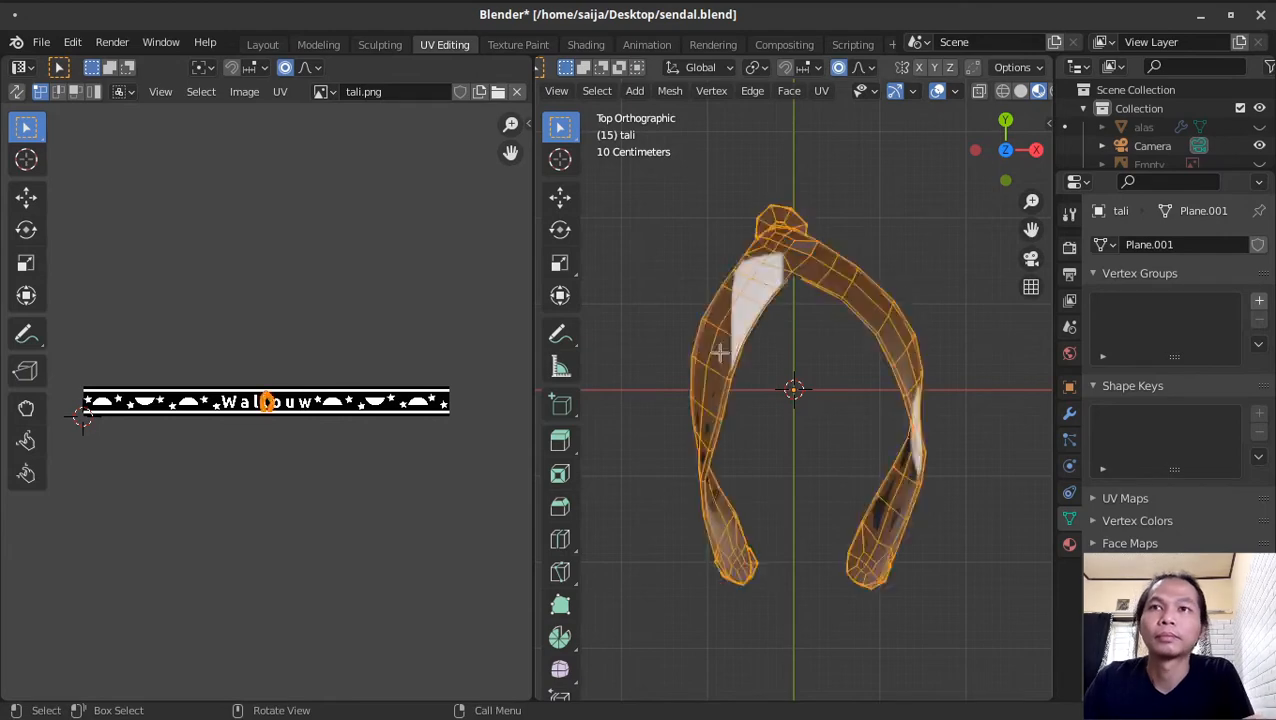
key(alt+a)
alt+click(701, 365)
middle_drag(701, 365, 787, 213)
key(alt+a)
Step: Select the upper faces along the strap's arm on the negative X side
click(901, 318)
shift+click(868, 306)
shift+click(823, 300)
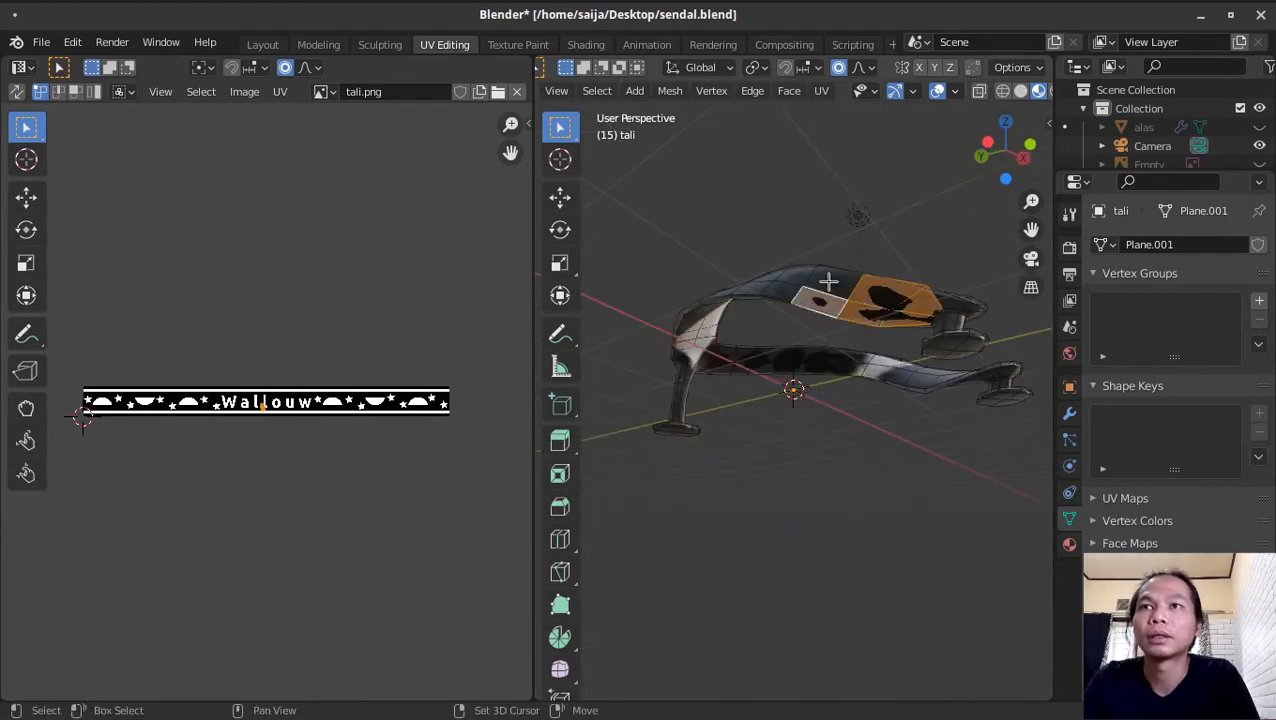
middle_drag(828, 282, 718, 434)
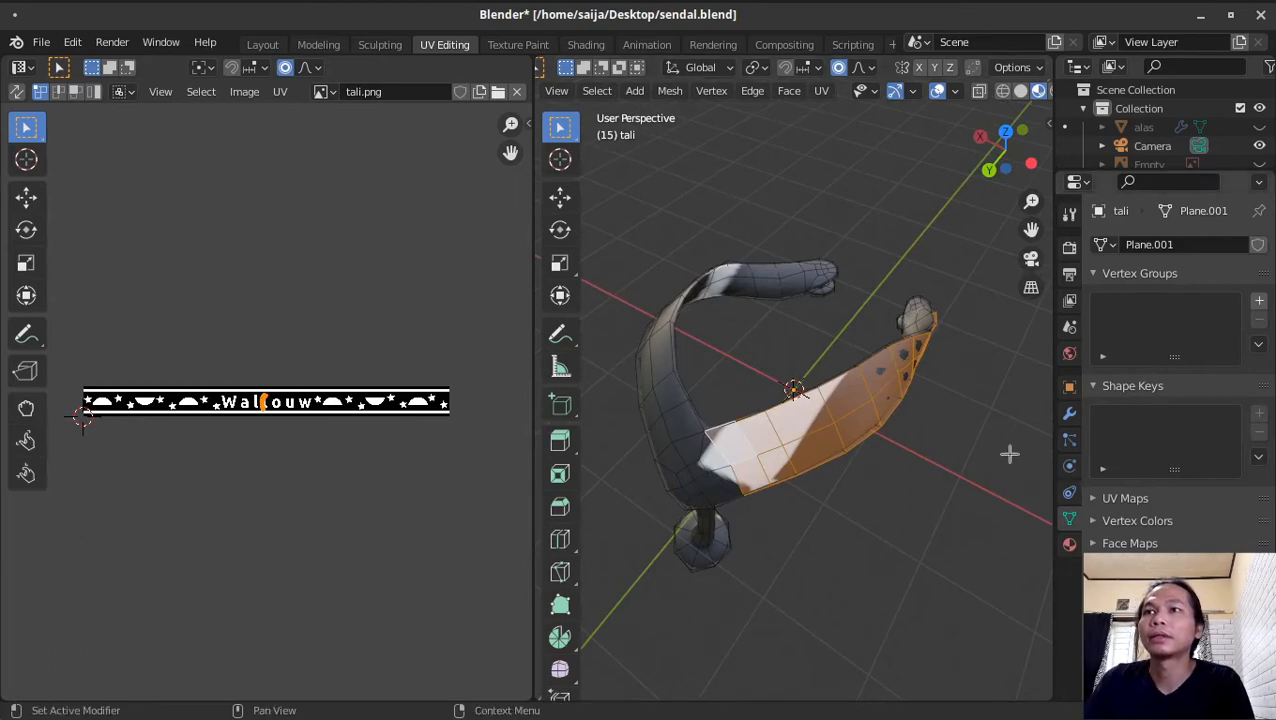
Step: Rename the strap's material to tali1 and assign it to the selected arm faces
click(1069, 543)
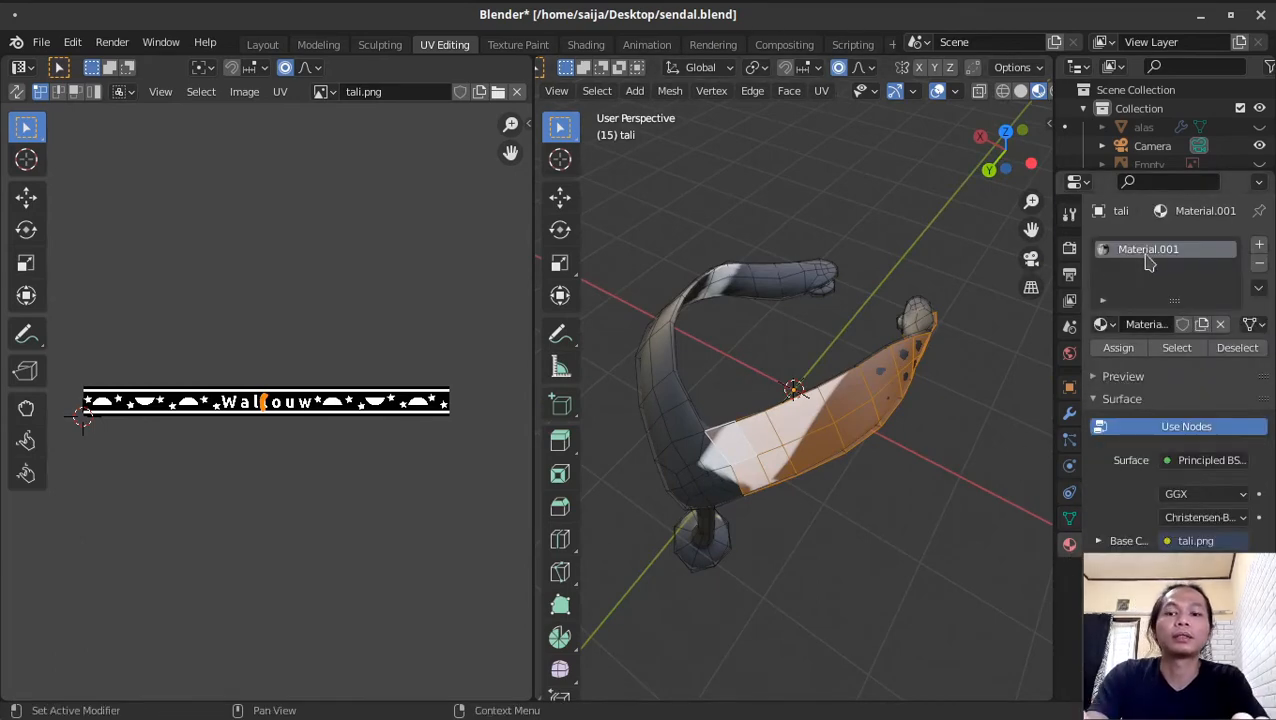
double_click(1167, 248)
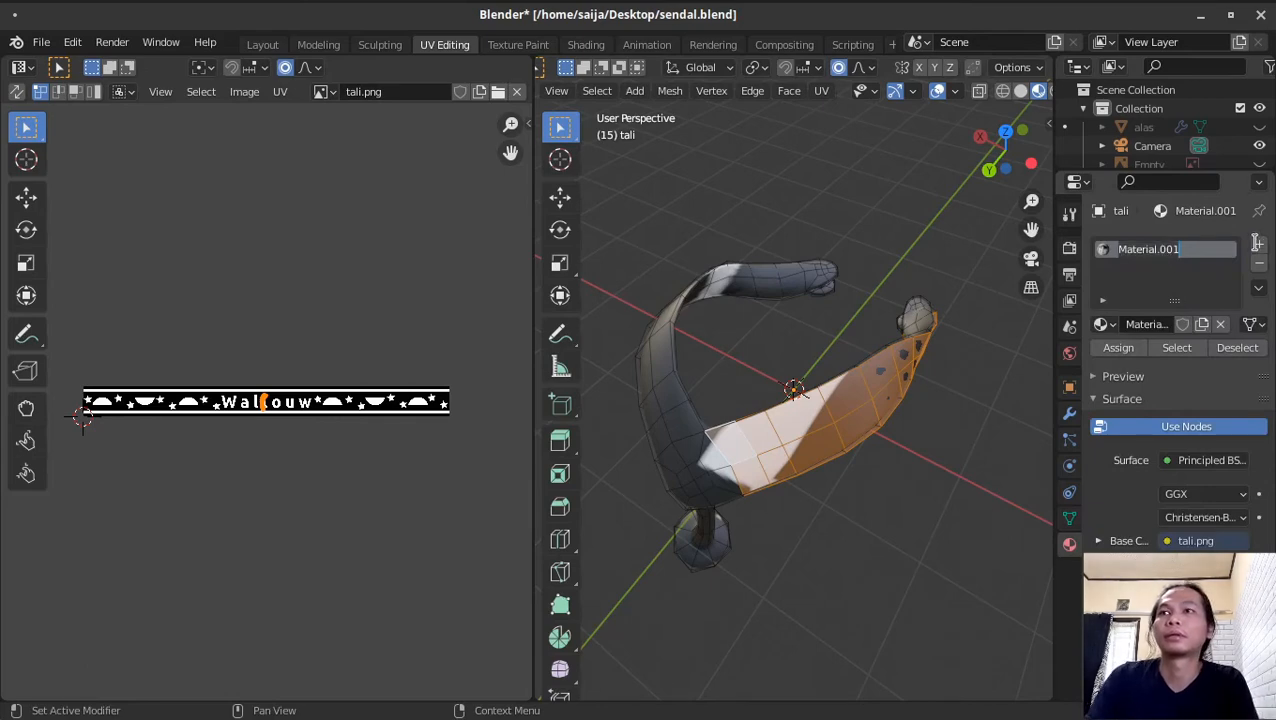
text(tali1)
key(Return)
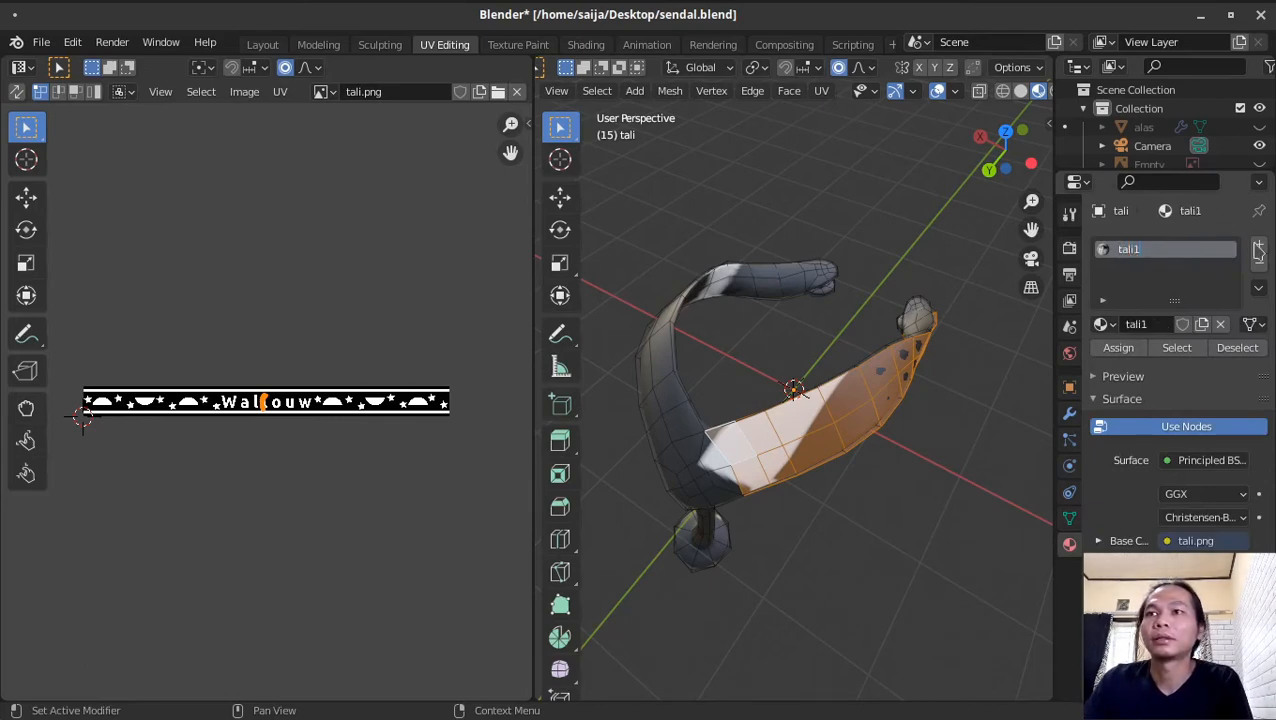
click(1119, 348)
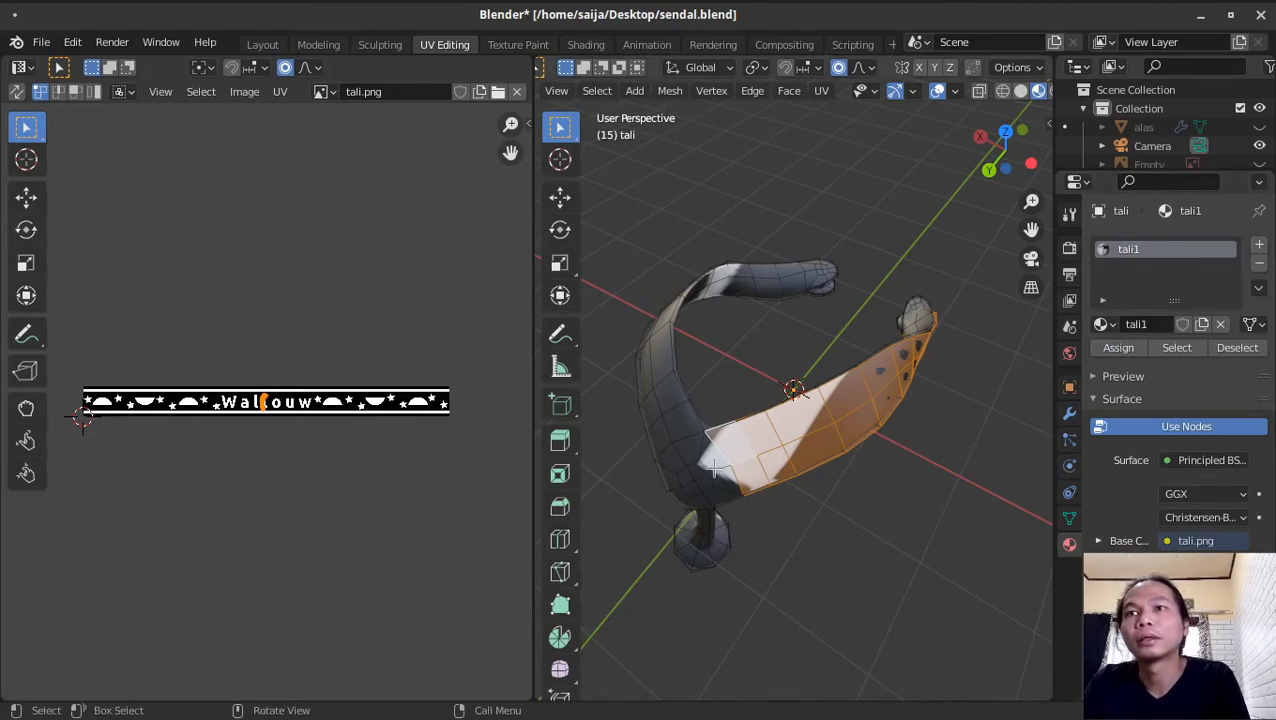
Step: Add a peach material named tali2 in a second slot and assign it to the upper faces of the strap's positive X arm
middle_drag(714, 468, 684, 395)
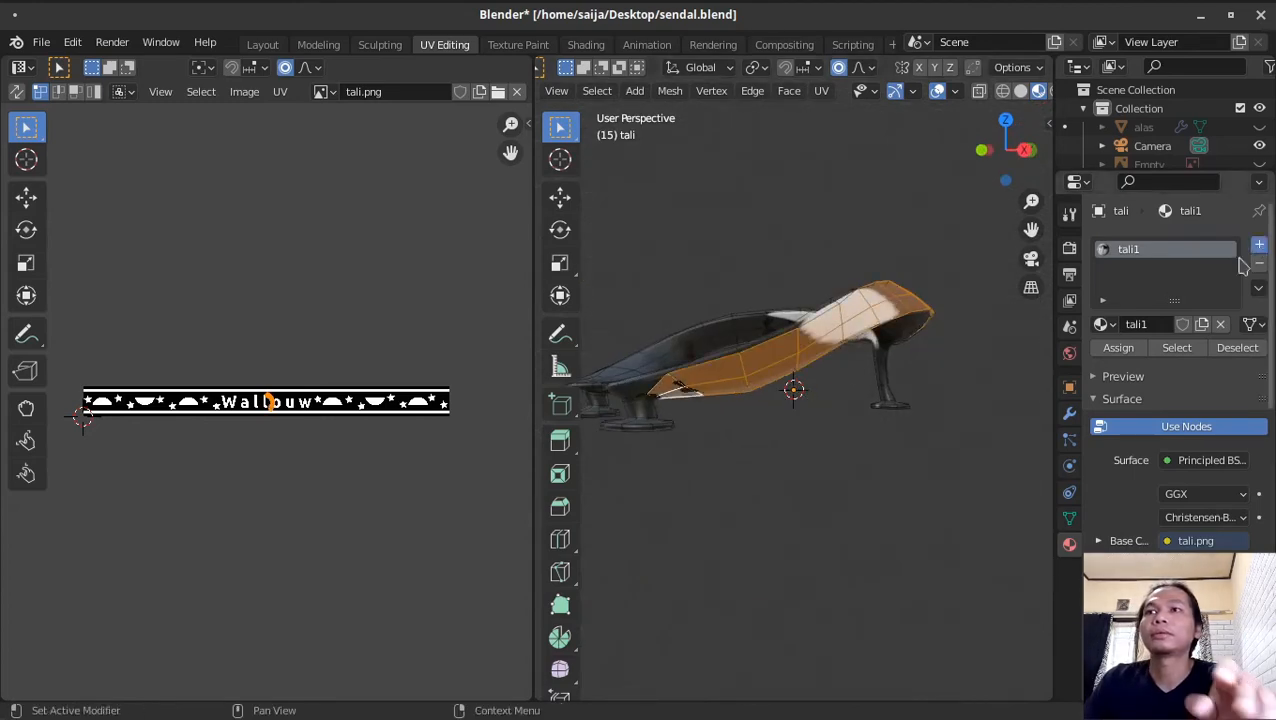
click(1259, 244)
click(1160, 361)
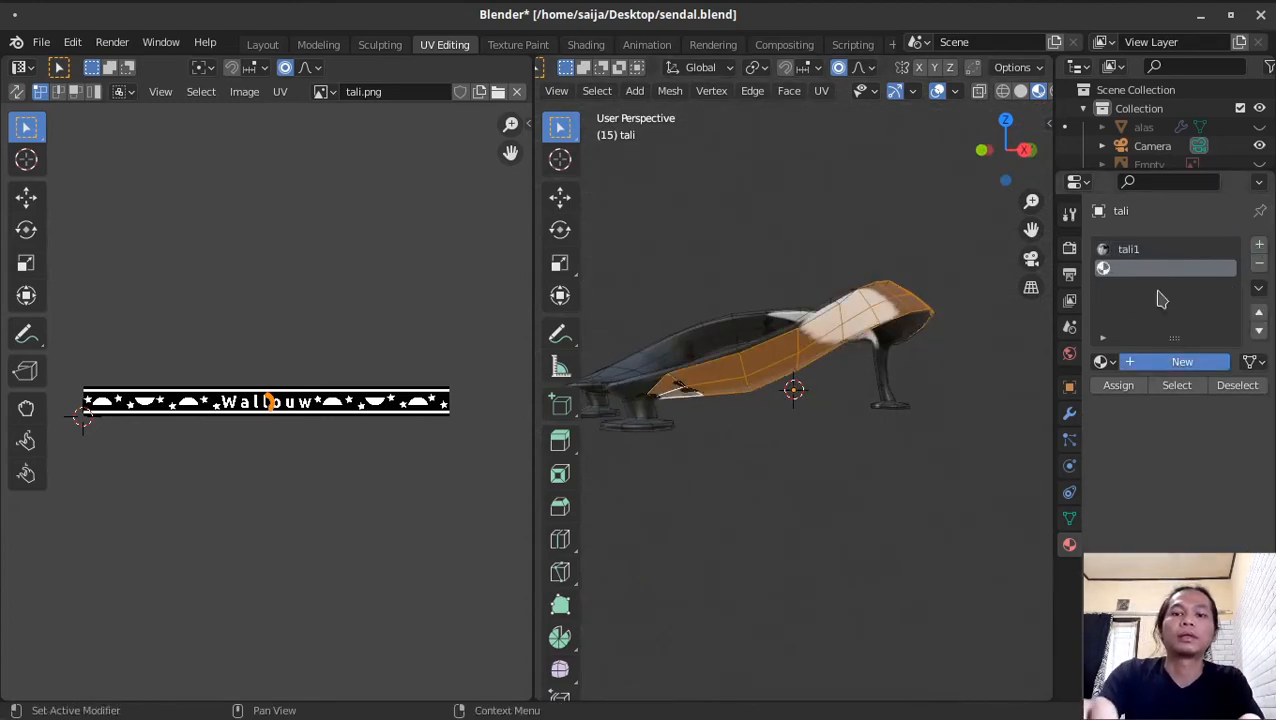
double_click(1176, 268)
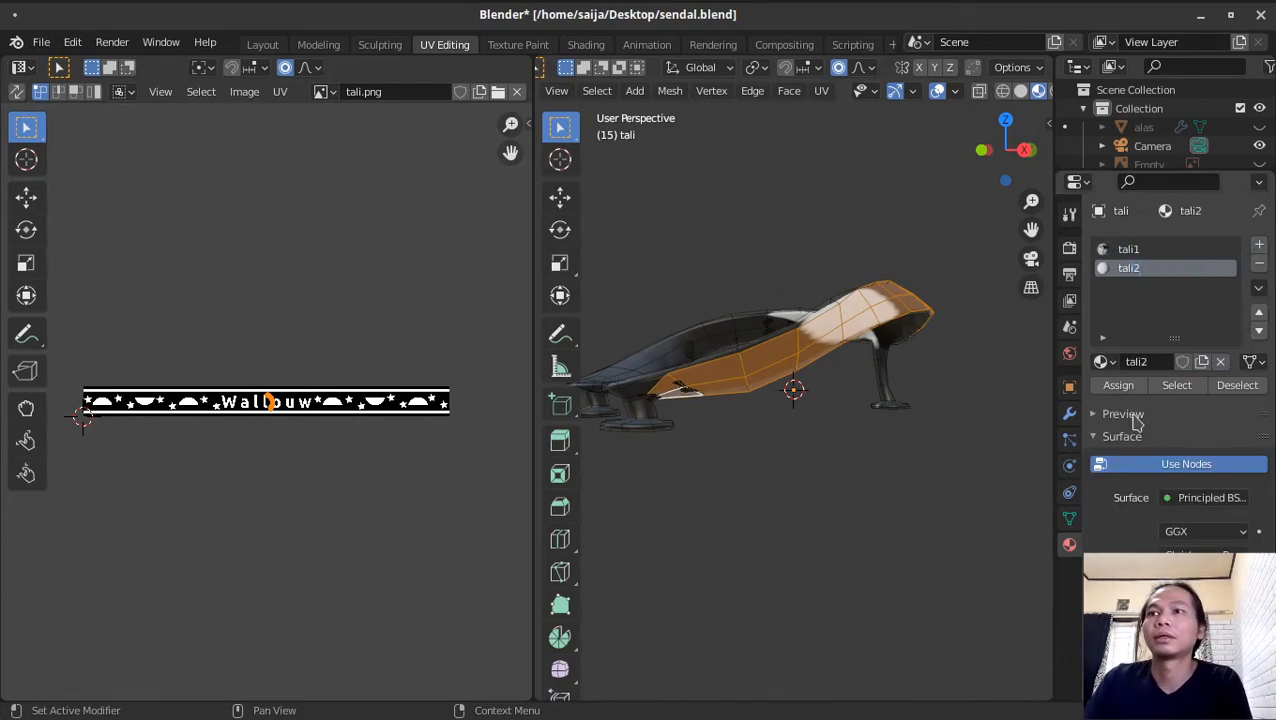
middle_drag(1020, 420, 608, 365)
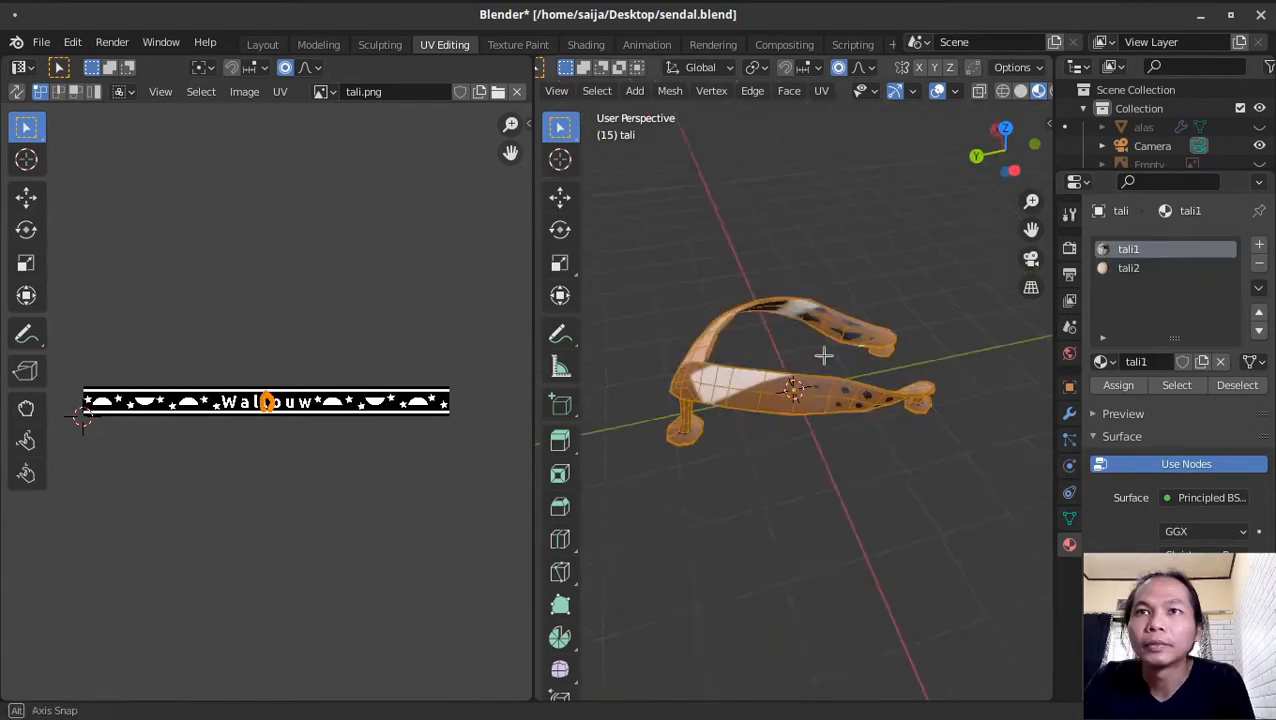
Step: Deselect everything and select the upper faces of the strap's negative X arm from the toe post to the heel end
middle_drag(823, 356, 857, 357)
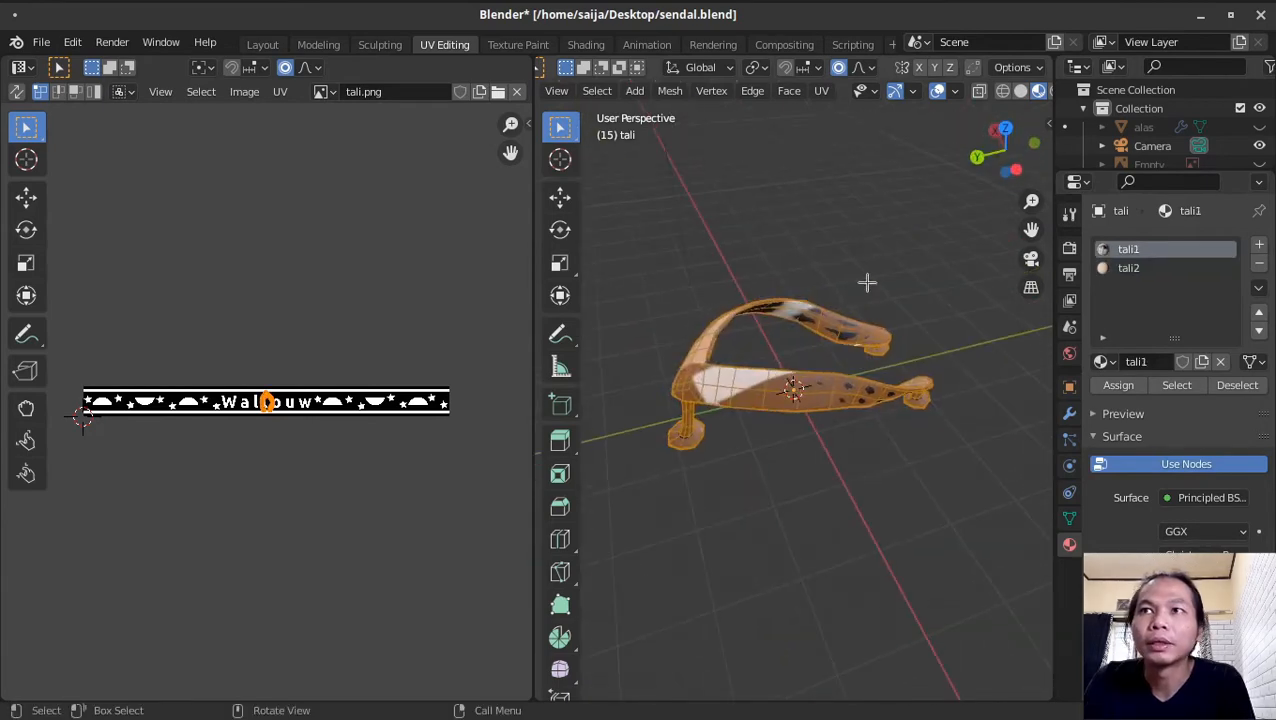
click(921, 491)
click(708, 374)
shift+click(749, 386)
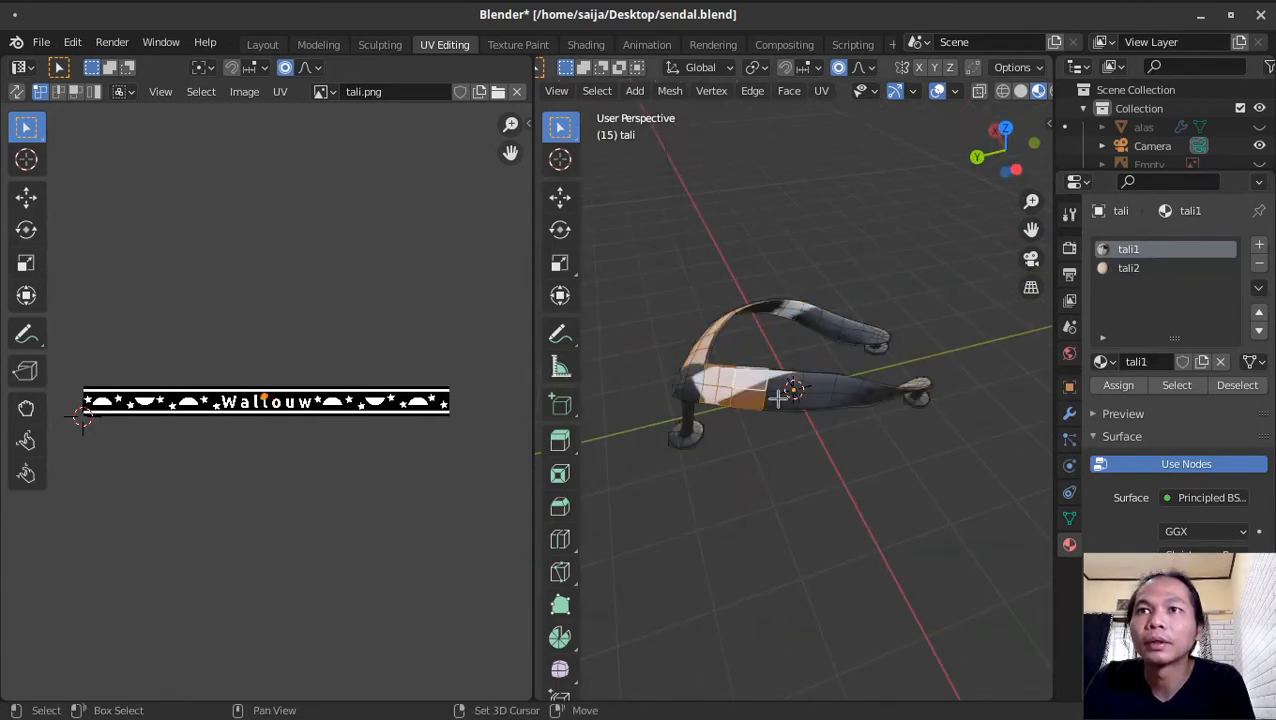
shift+click(790, 388)
shift+click(814, 393)
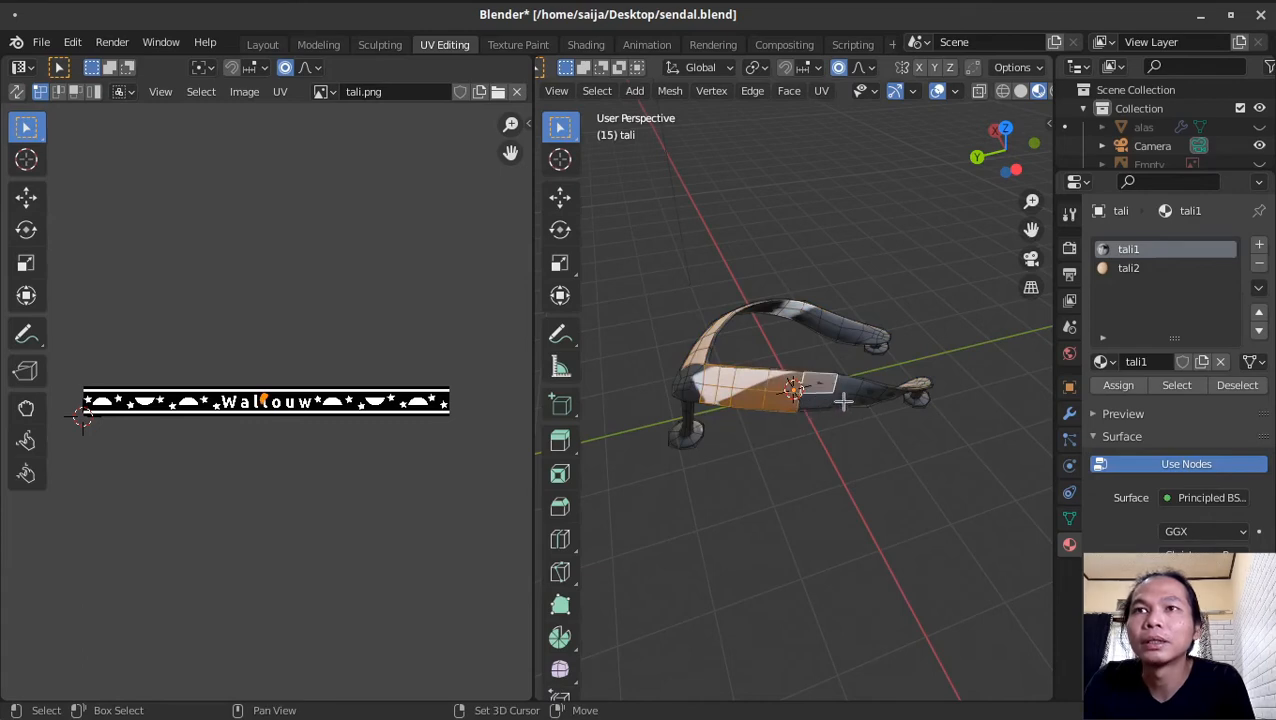
middle_drag(900, 404, 840, 358)
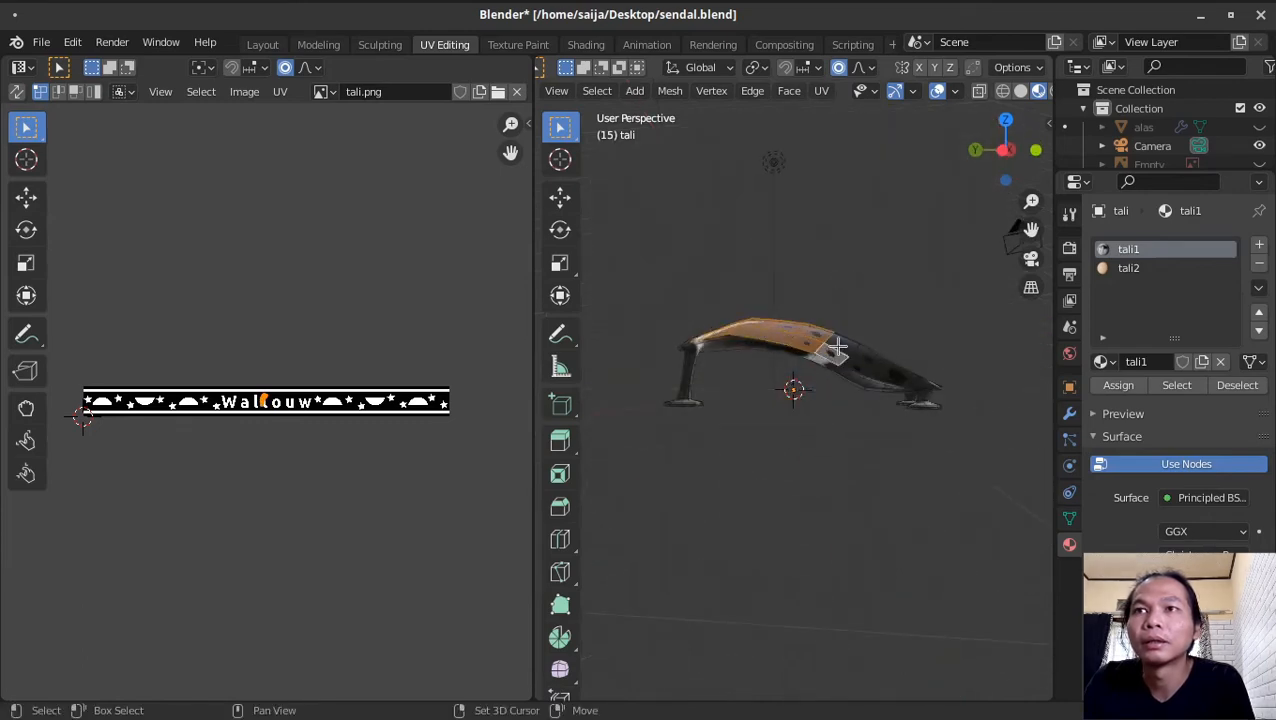
middle_drag(931, 384, 1034, 359)
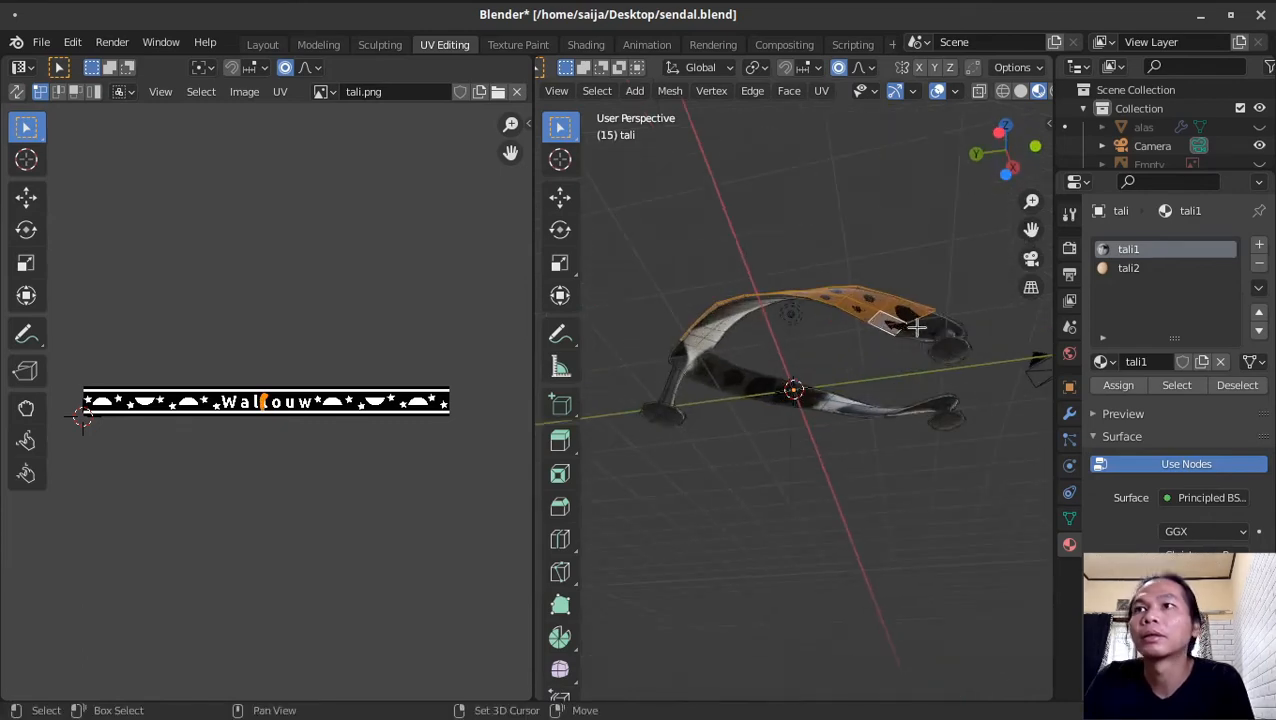
Step: Add a third slot with a new material named tali3 and assign it to the selected arm faces
click(1259, 245)
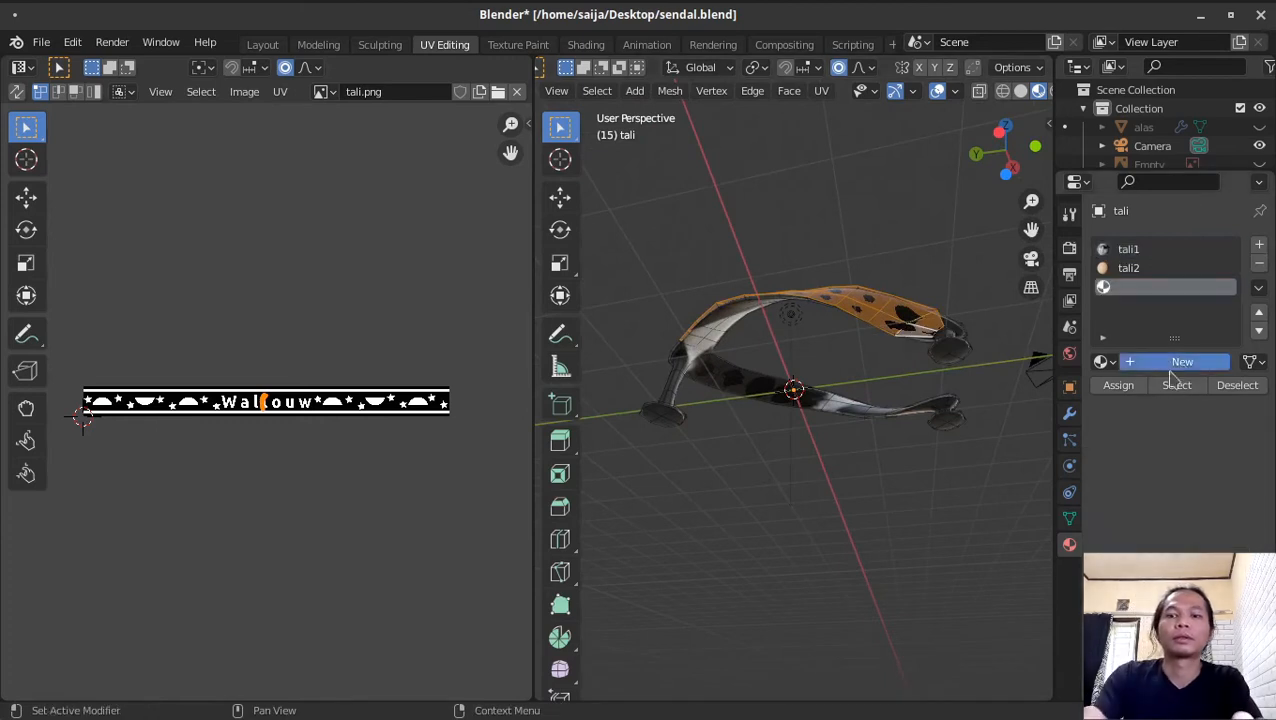
click(1155, 361)
double_click(1147, 361)
text(tal)
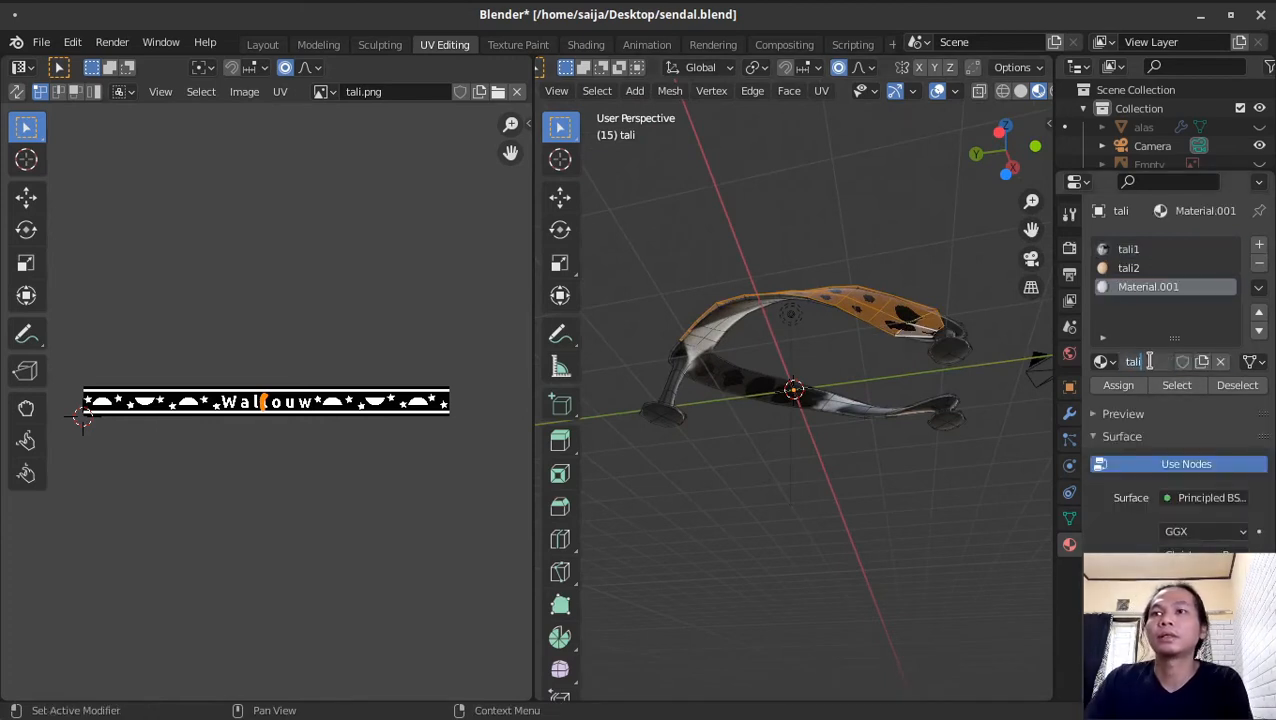
text(i3)
key(Return)
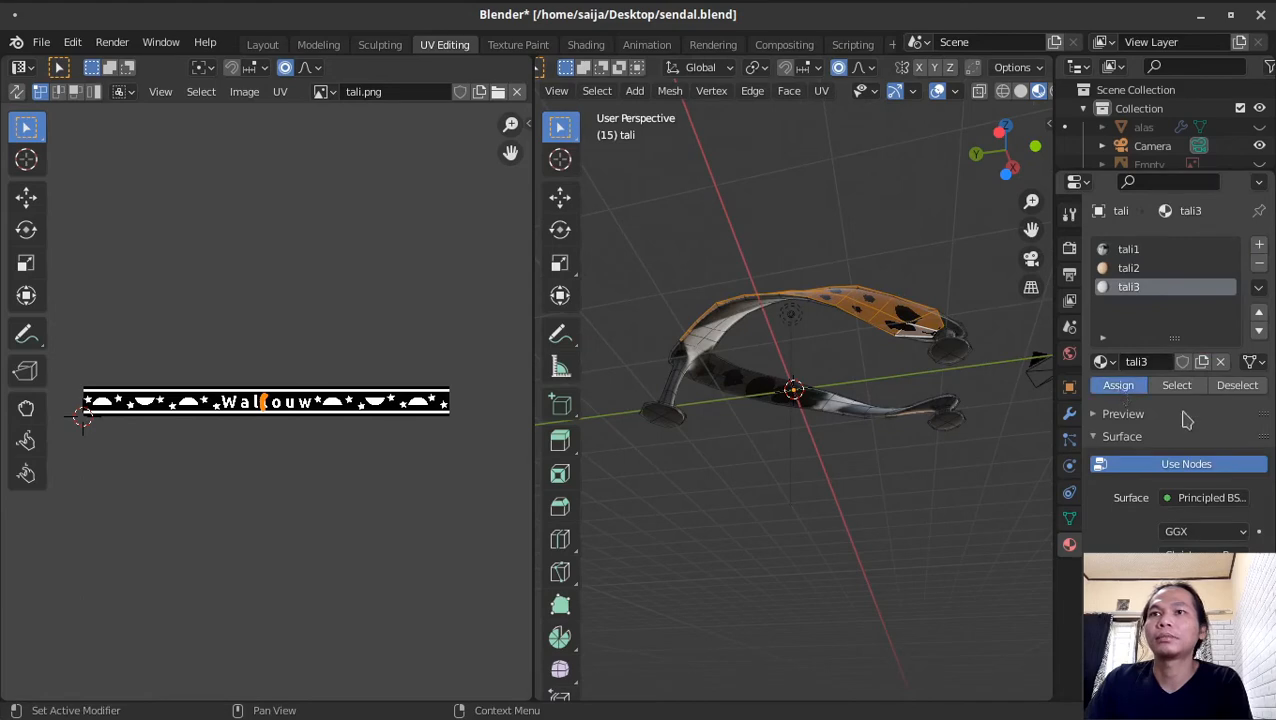
click(1118, 386)
Step: Set the colour of tali3 to a light salmon and make tali2 the active material
middle_drag(690, 235, 794, 365)
middle_drag(708, 354, 612, 330)
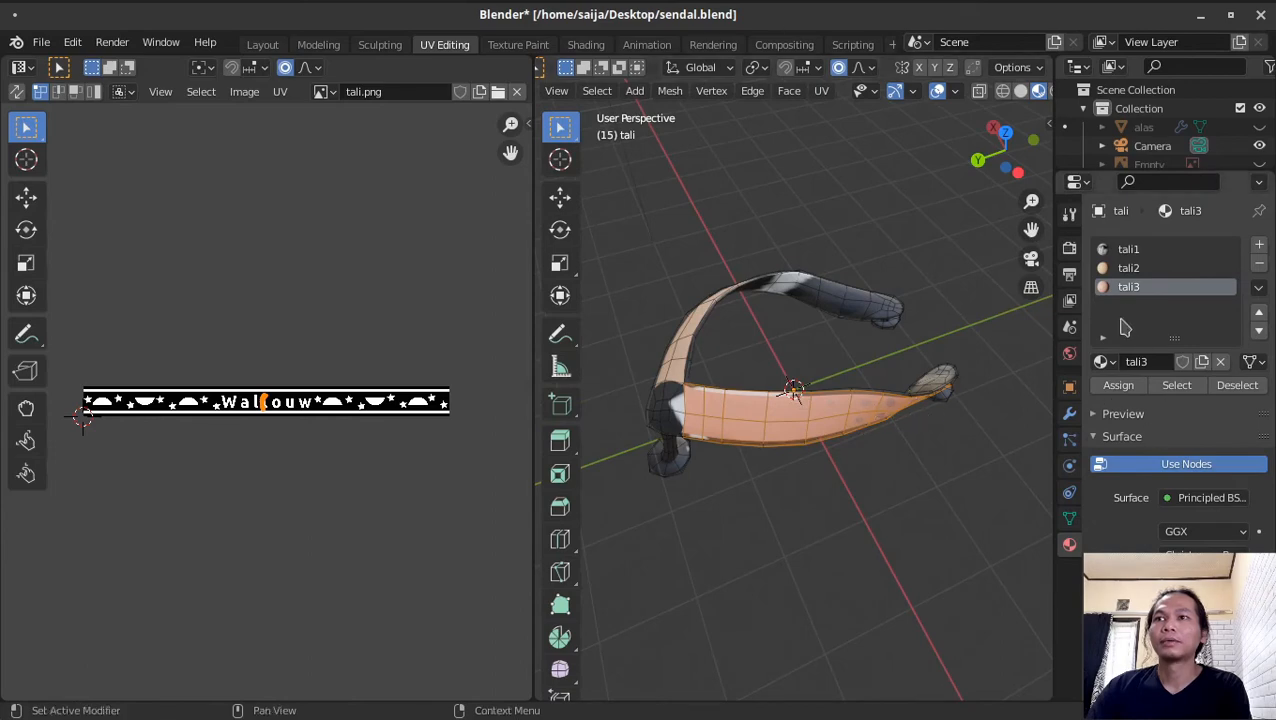
click(1129, 268)
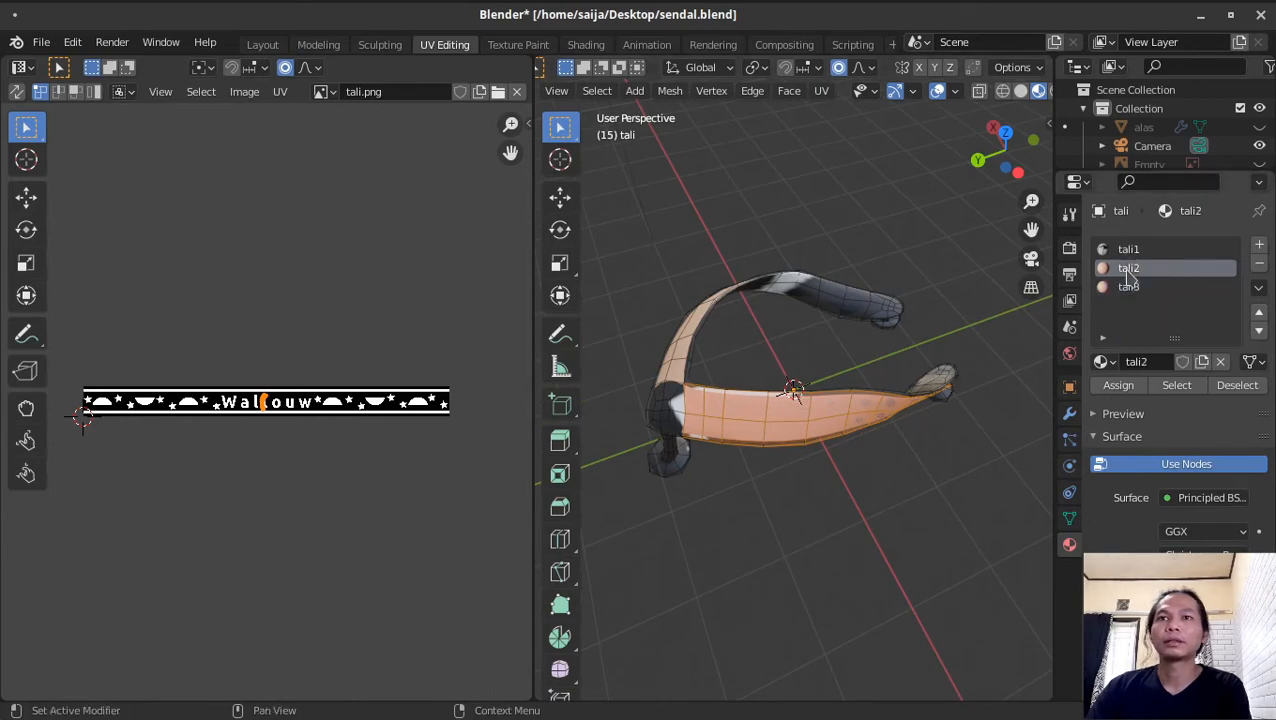
Step: Add the tali2 faces to the selection, unwrap both arms and move their UV islands off the tali.png band
click(1177, 385)
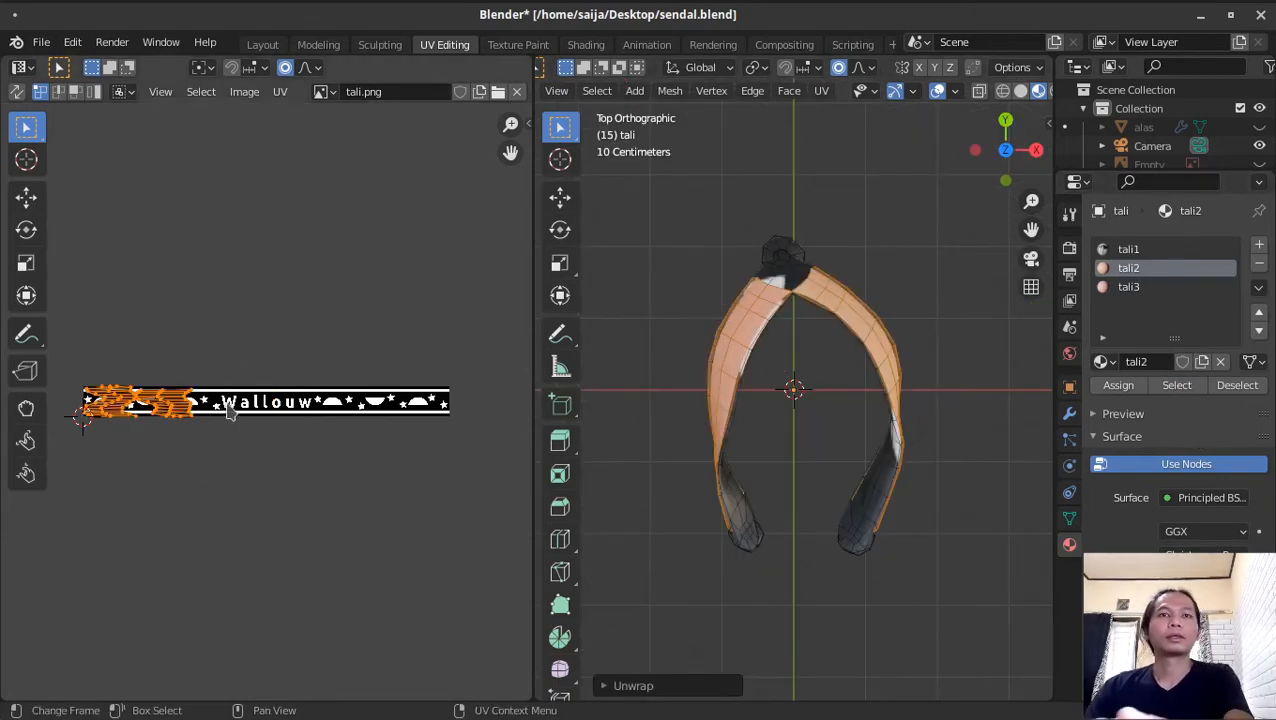
key(g)
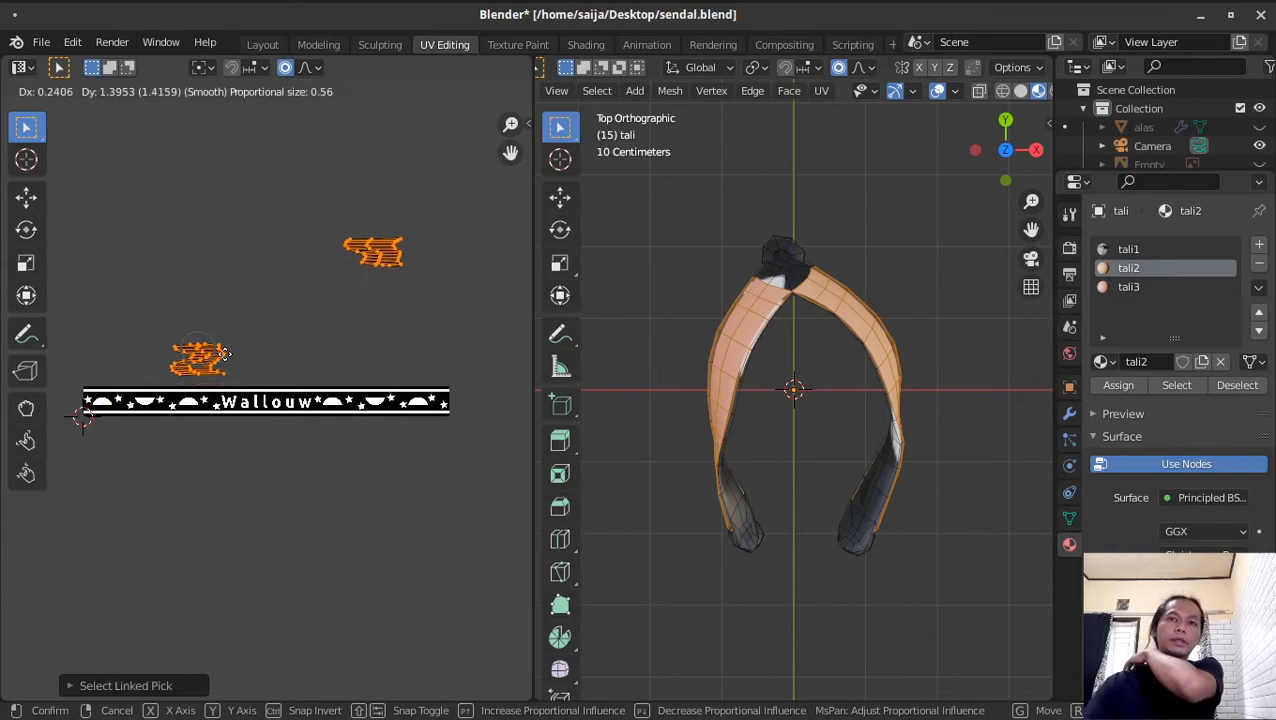
click(228, 380)
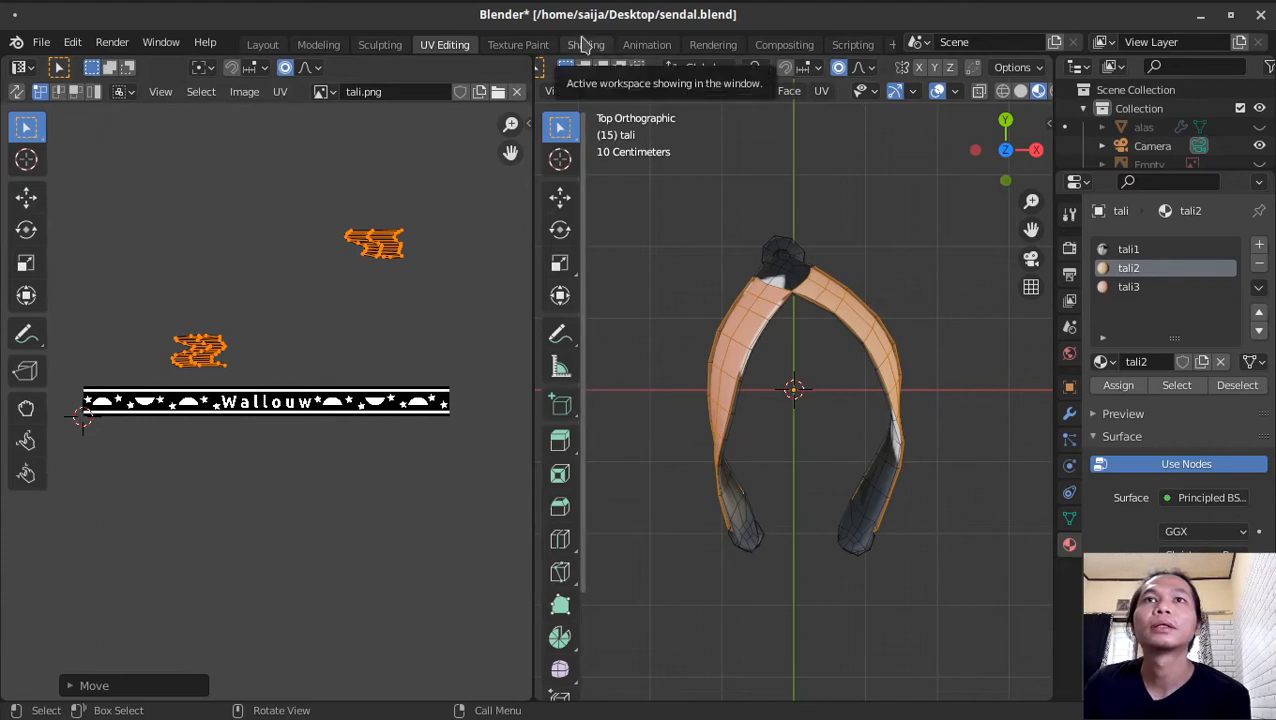
Step: Add a mapped image texture to the Base Color of material tali2 and load tali.png into it
click(584, 42)
drag(625, 650, 444, 507)
click(408, 560)
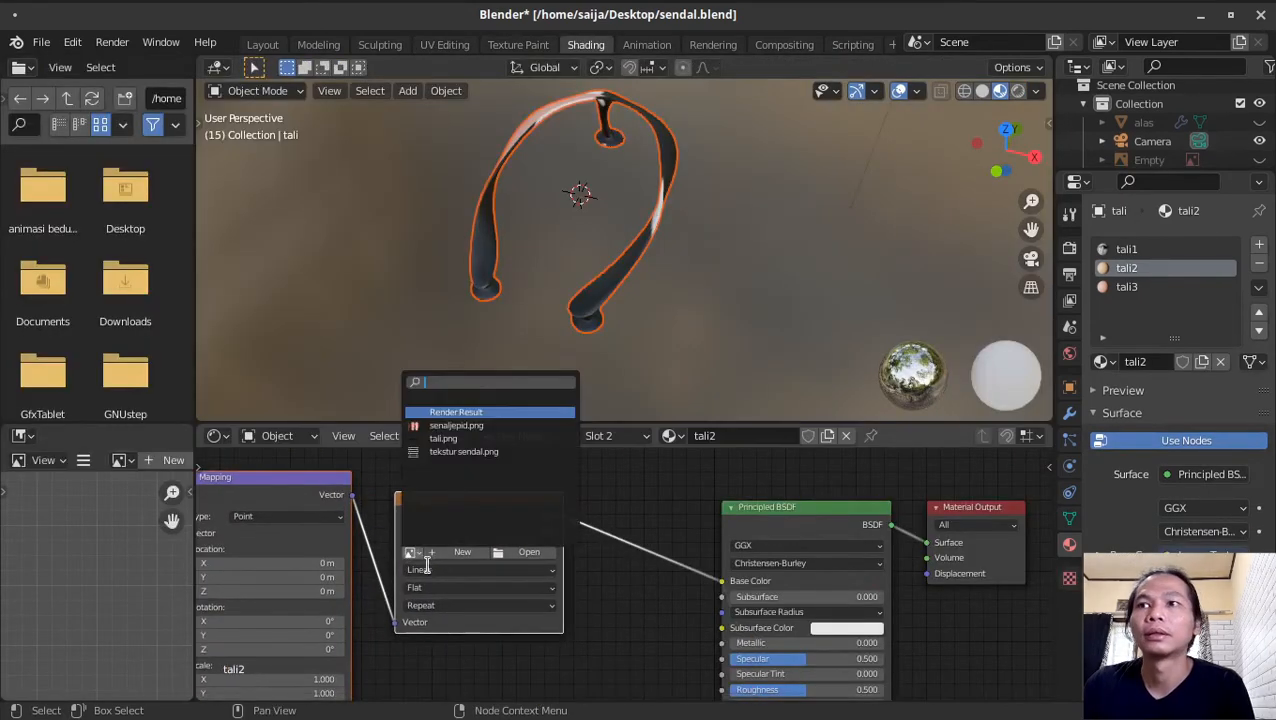
click(455, 436)
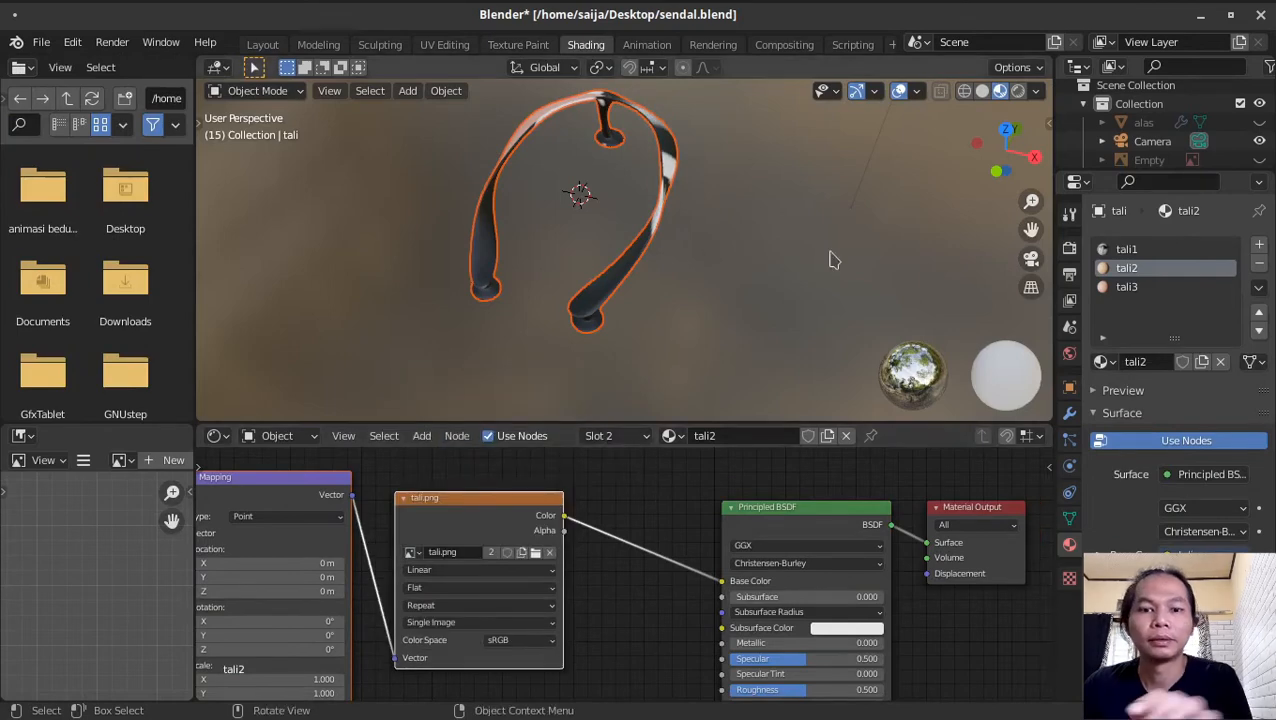
Step: Add a mapped image texture to the Base Color of material tali3 and load tali.png into it
click(1138, 288)
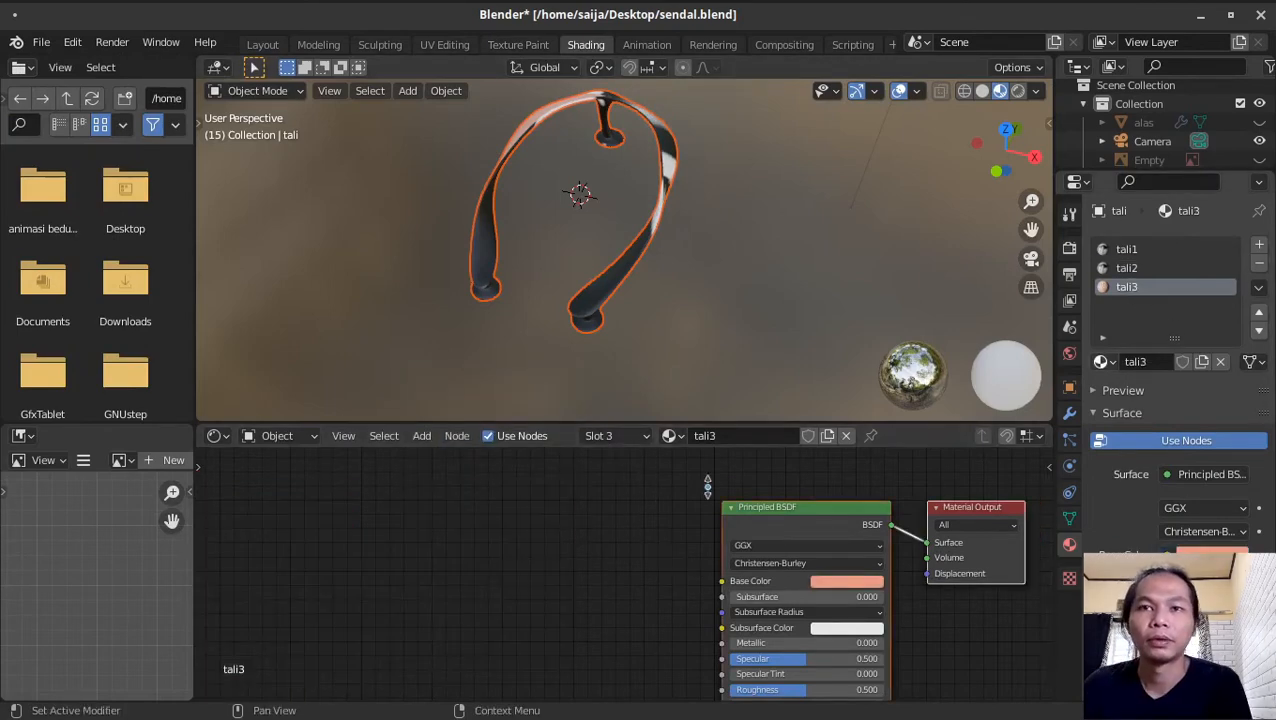
click(758, 518)
key(ctrl+t)
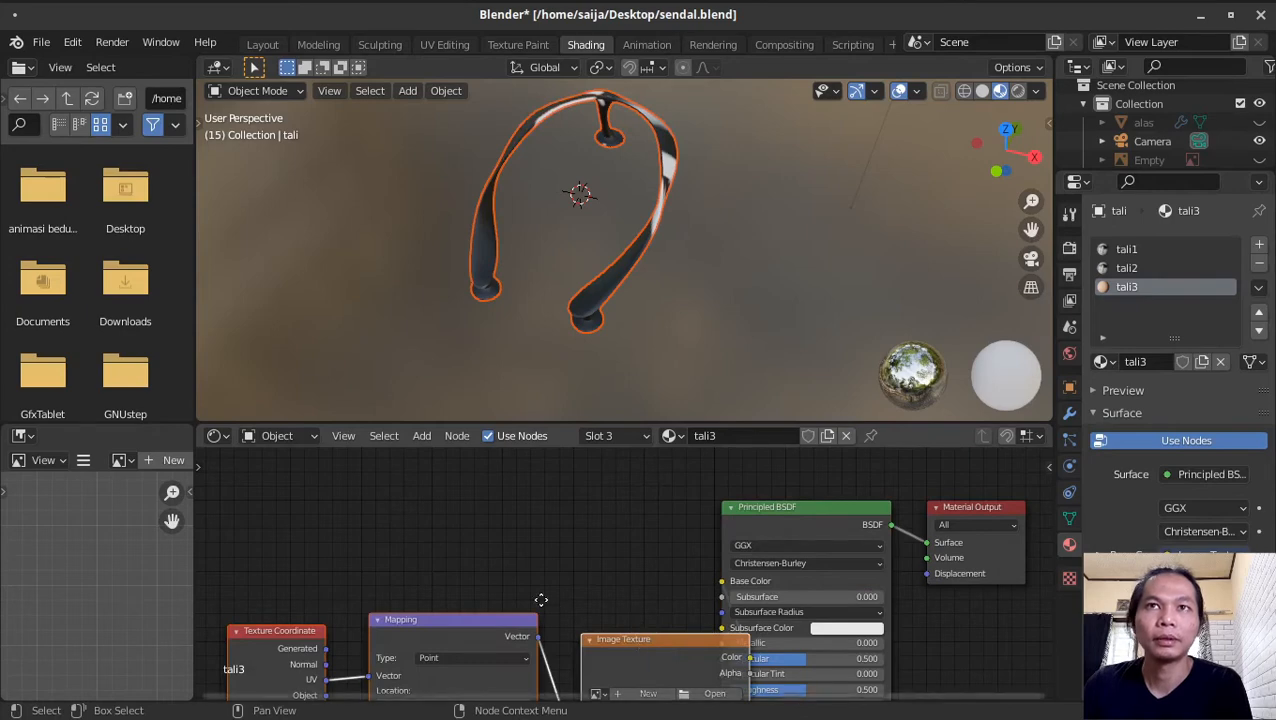
click(465, 594)
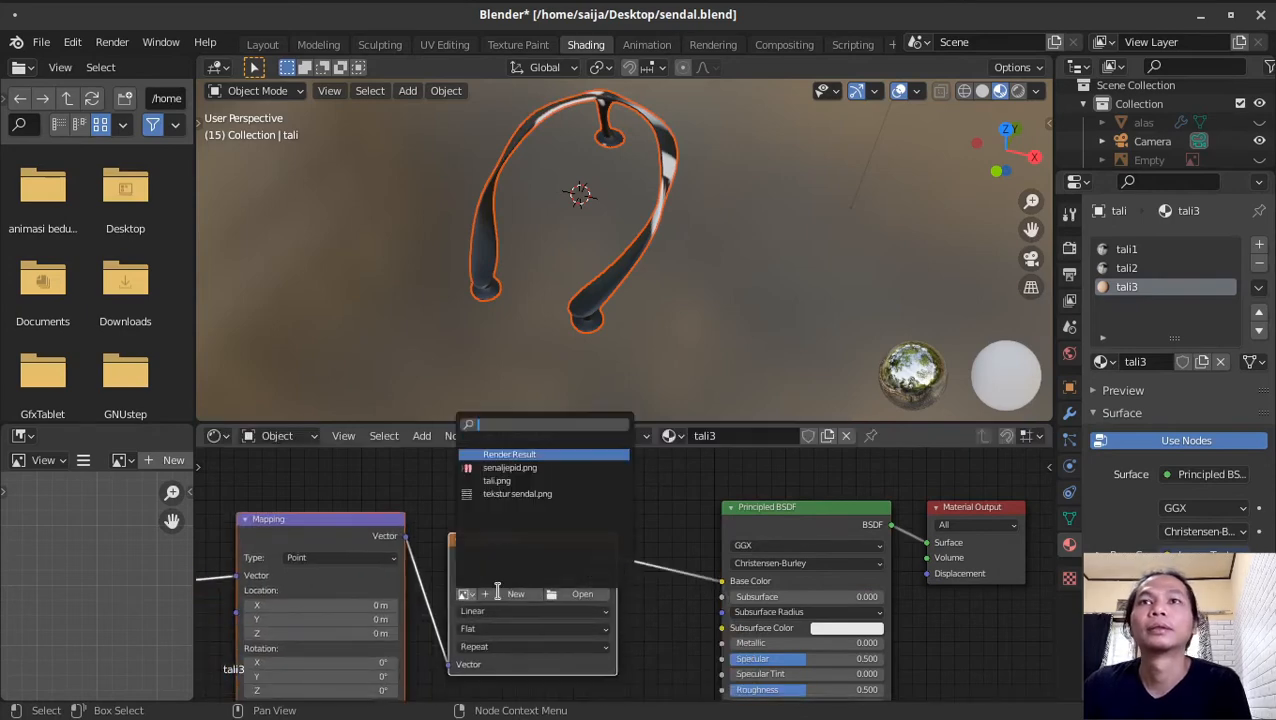
click(508, 484)
middle_drag(546, 265, 644, 122)
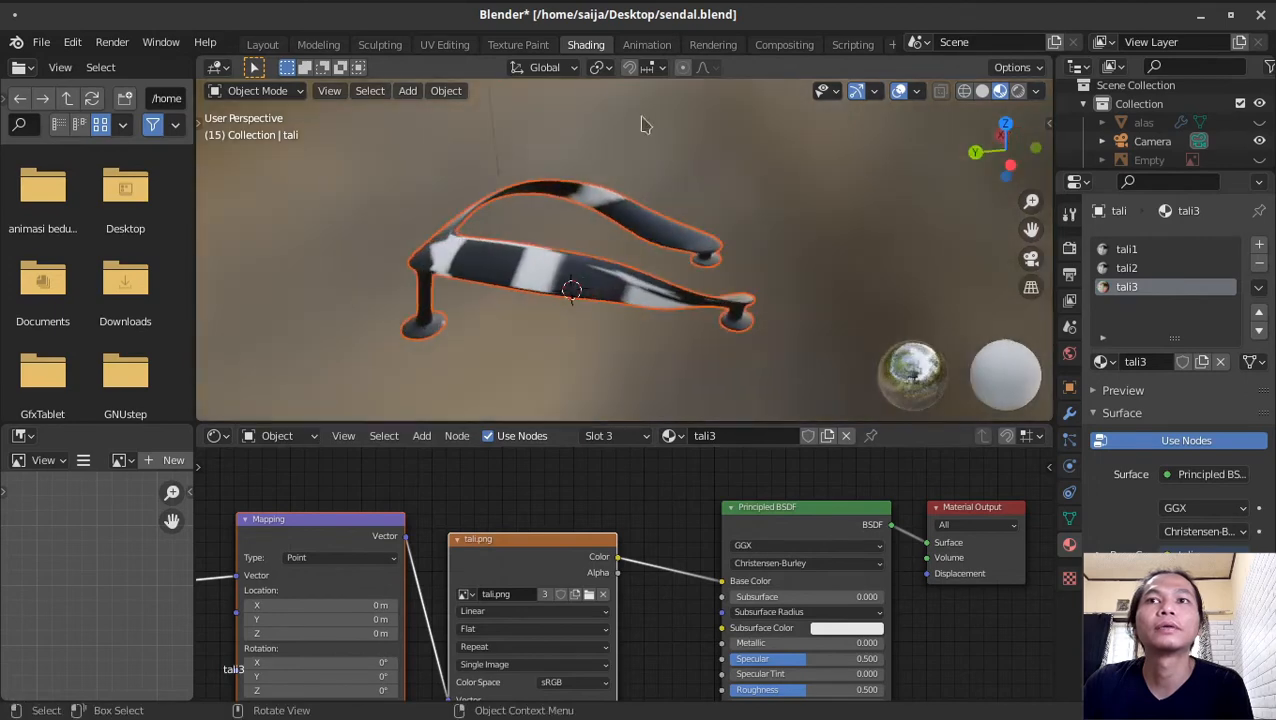
Step: Select the UV island of the strap's positive X arm and rotate it by -90 degrees
click(444, 44)
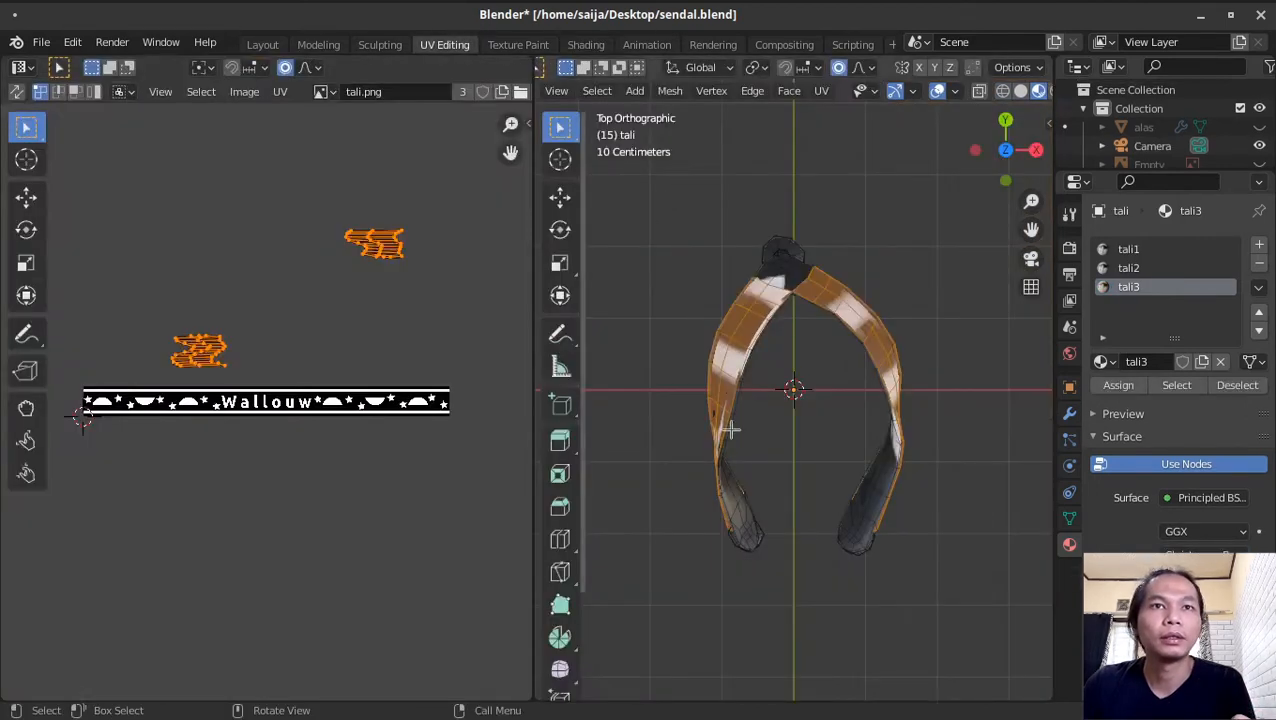
drag(152, 302, 304, 428)
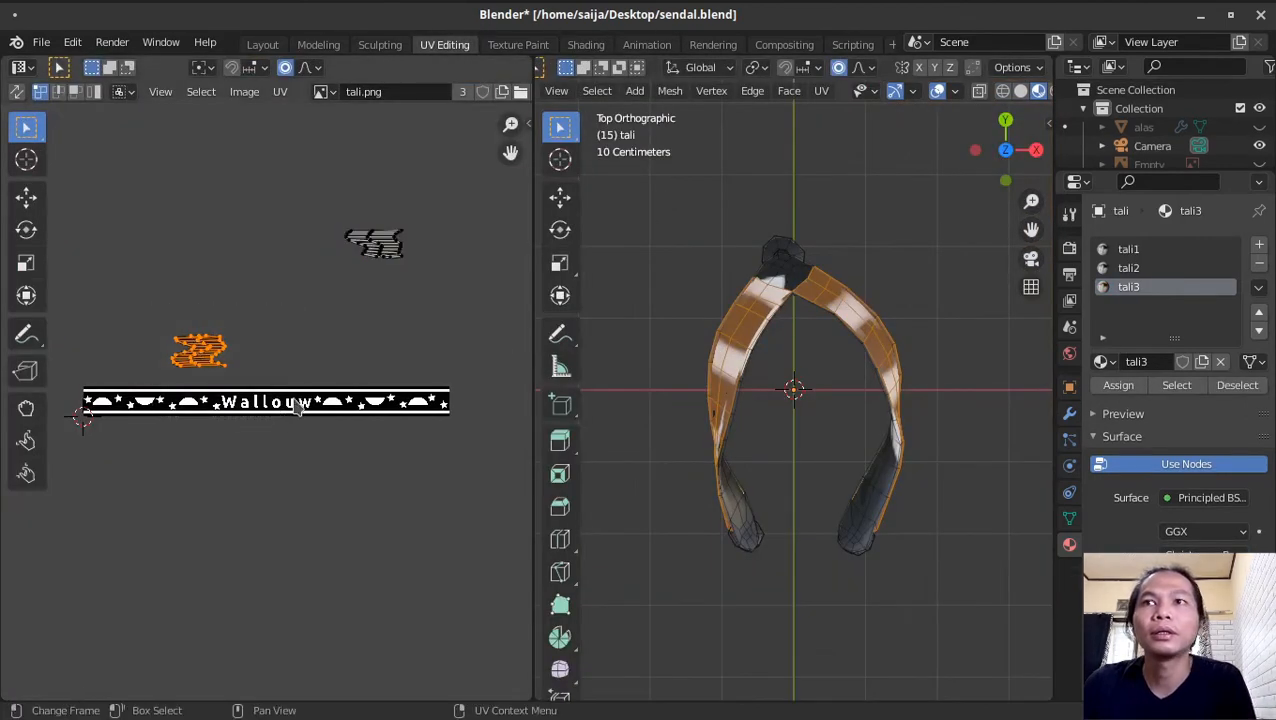
key(r)
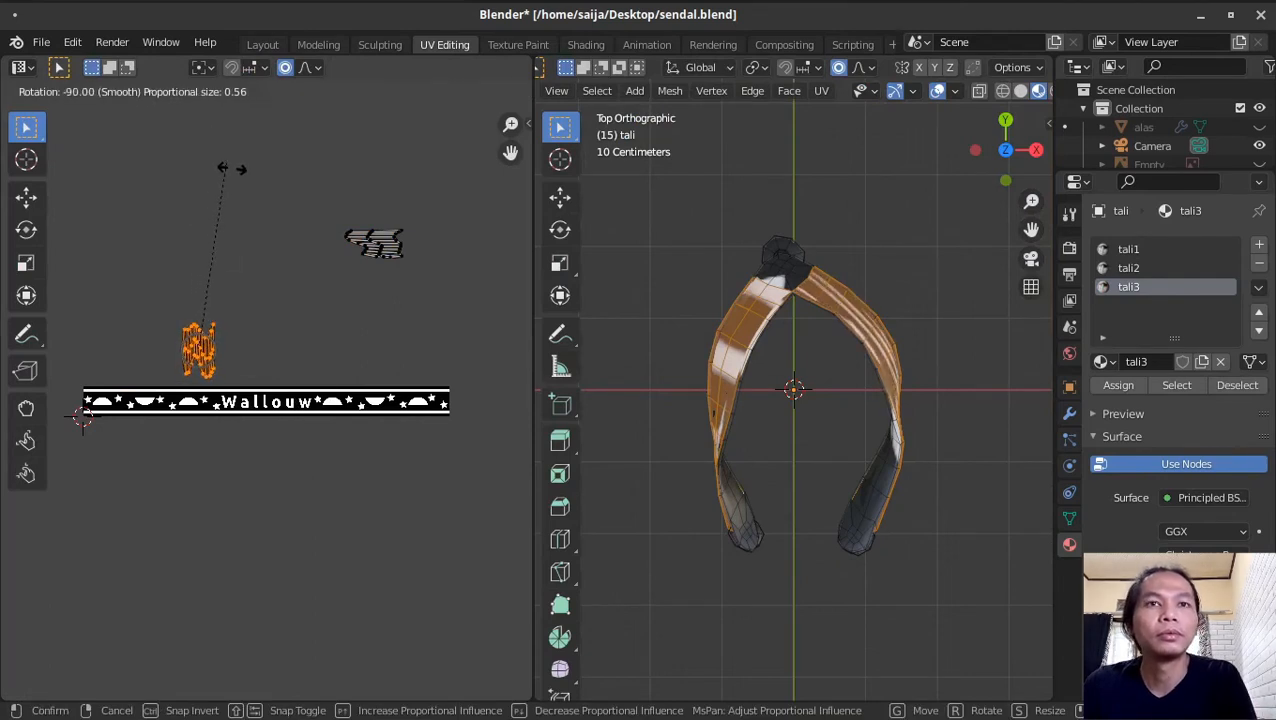
click(235, 173)
Step: Stretch the rotated island along X to nearly the length of the Wallouw band and place it against the band's upper edge
key(s)
key(x)
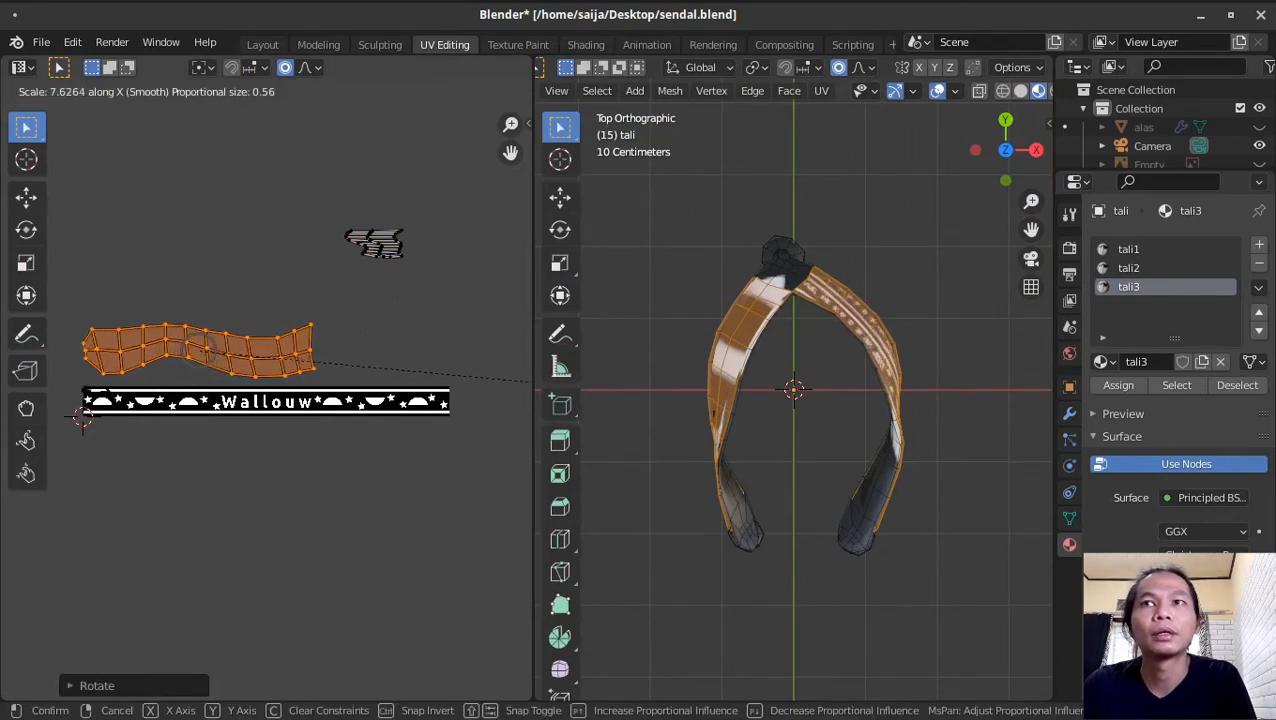
click(444, 338)
key(s)
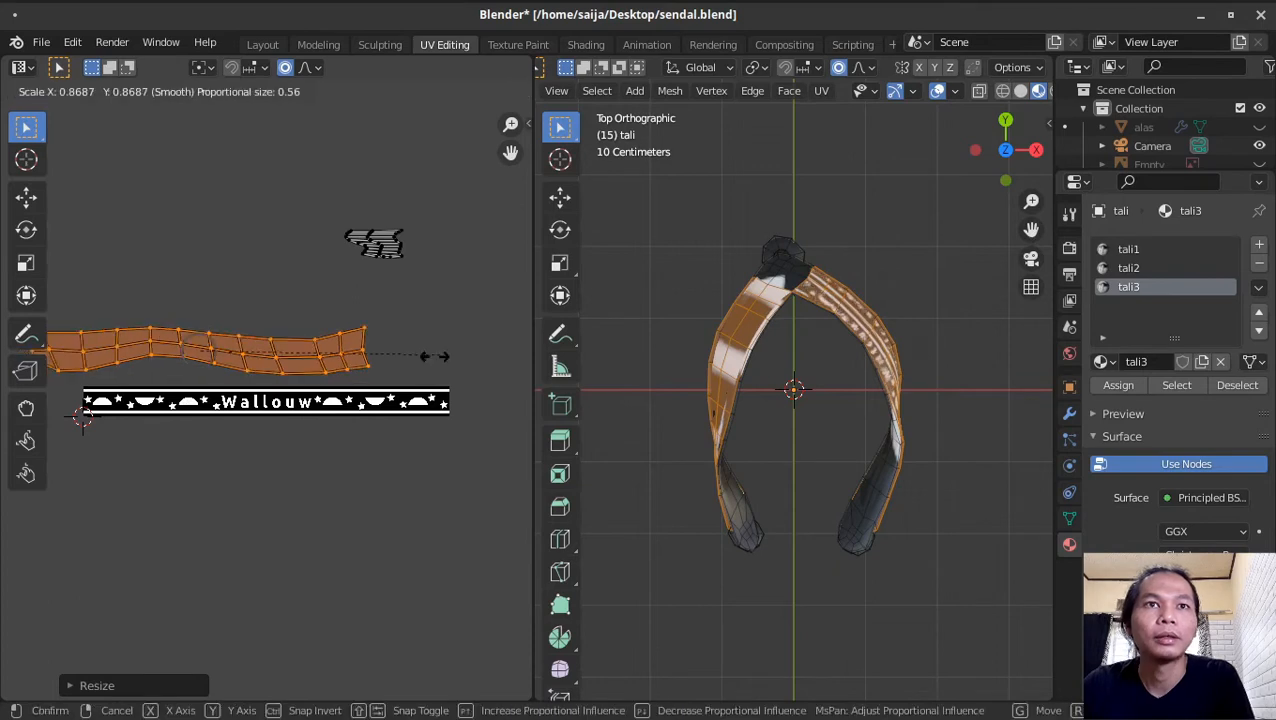
click(378, 380)
key(g)
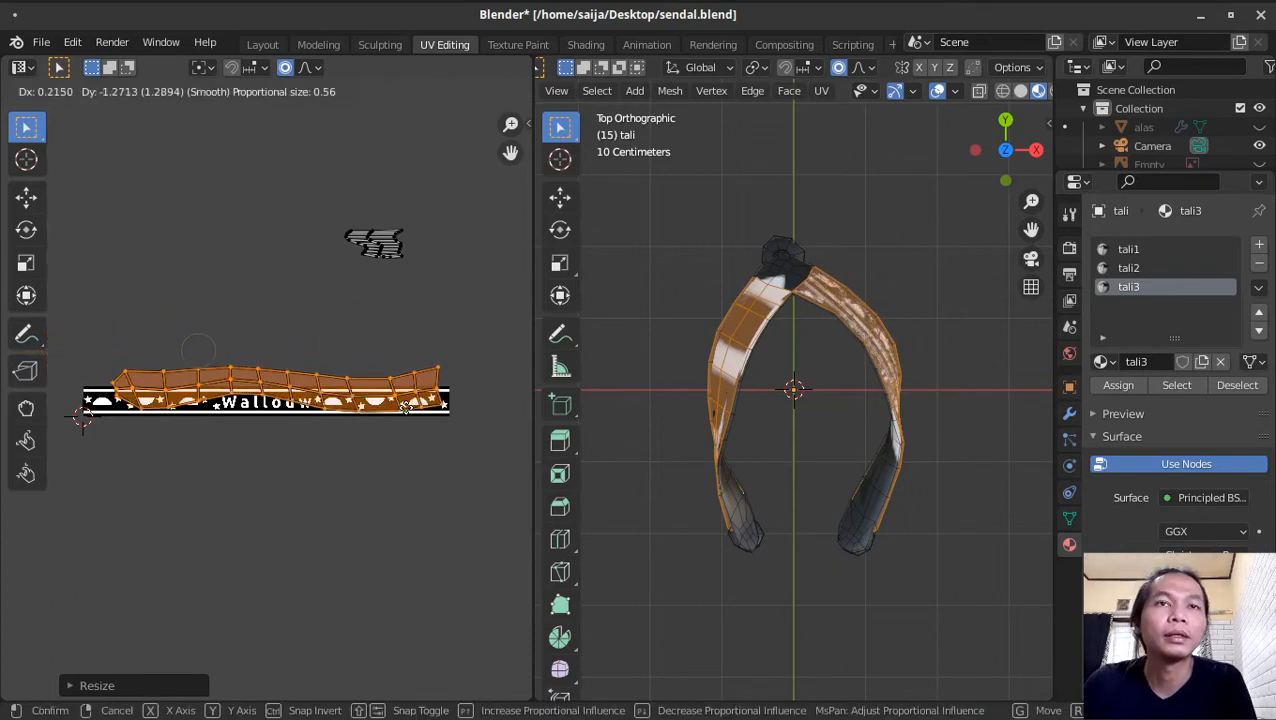
click(398, 390)
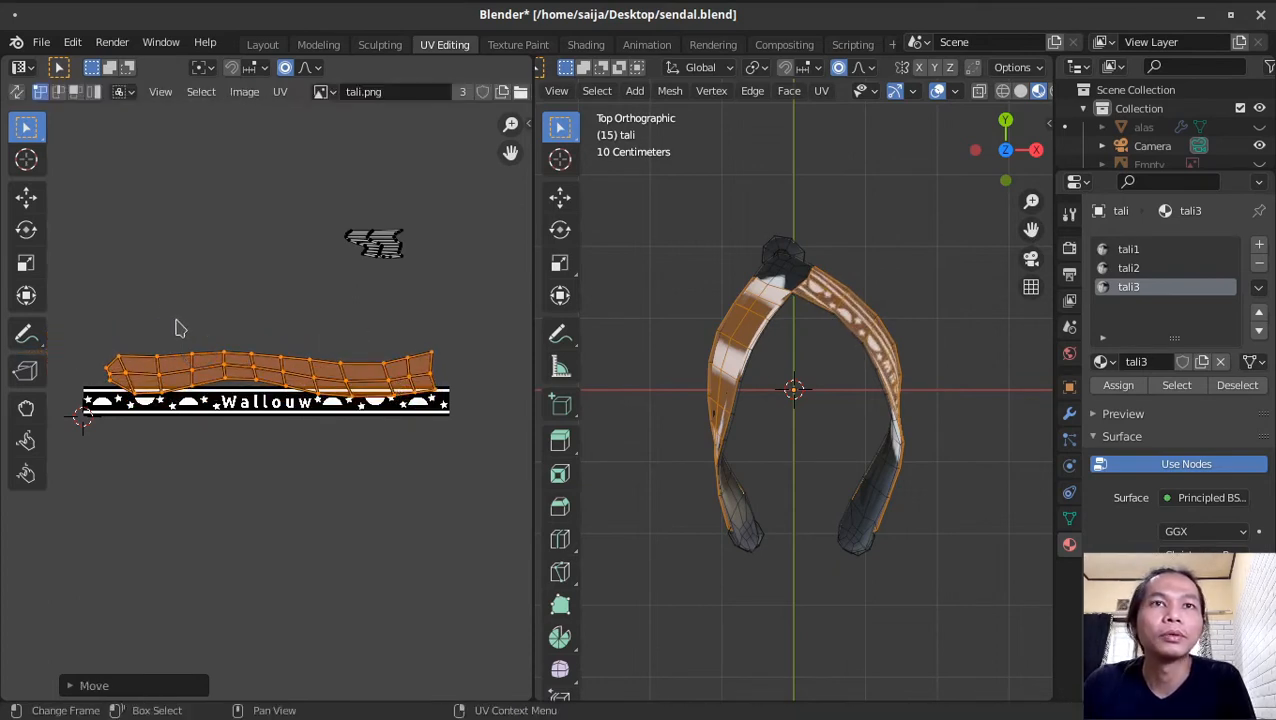
Step: Select the island's middle lengthwise row of UV vertices and flatten it by scaling to 0 along Y
click(157, 292)
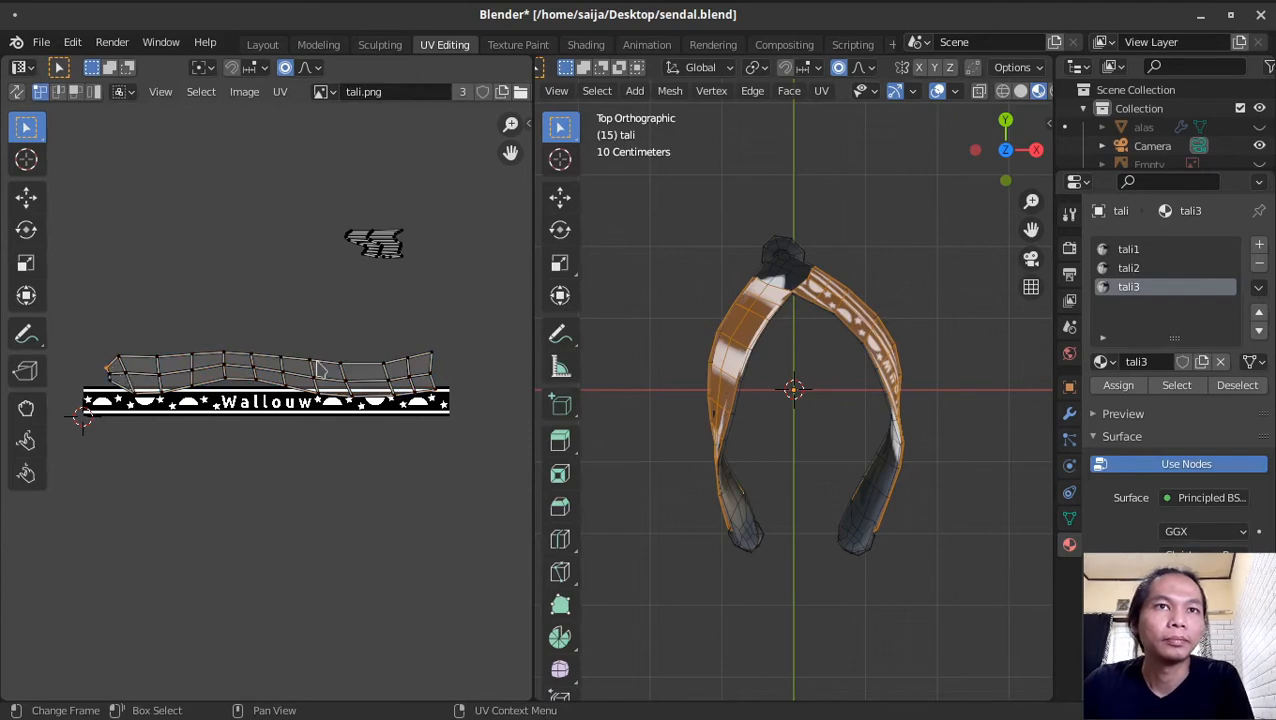
key(a)
key(a)
alt+click(135, 381)
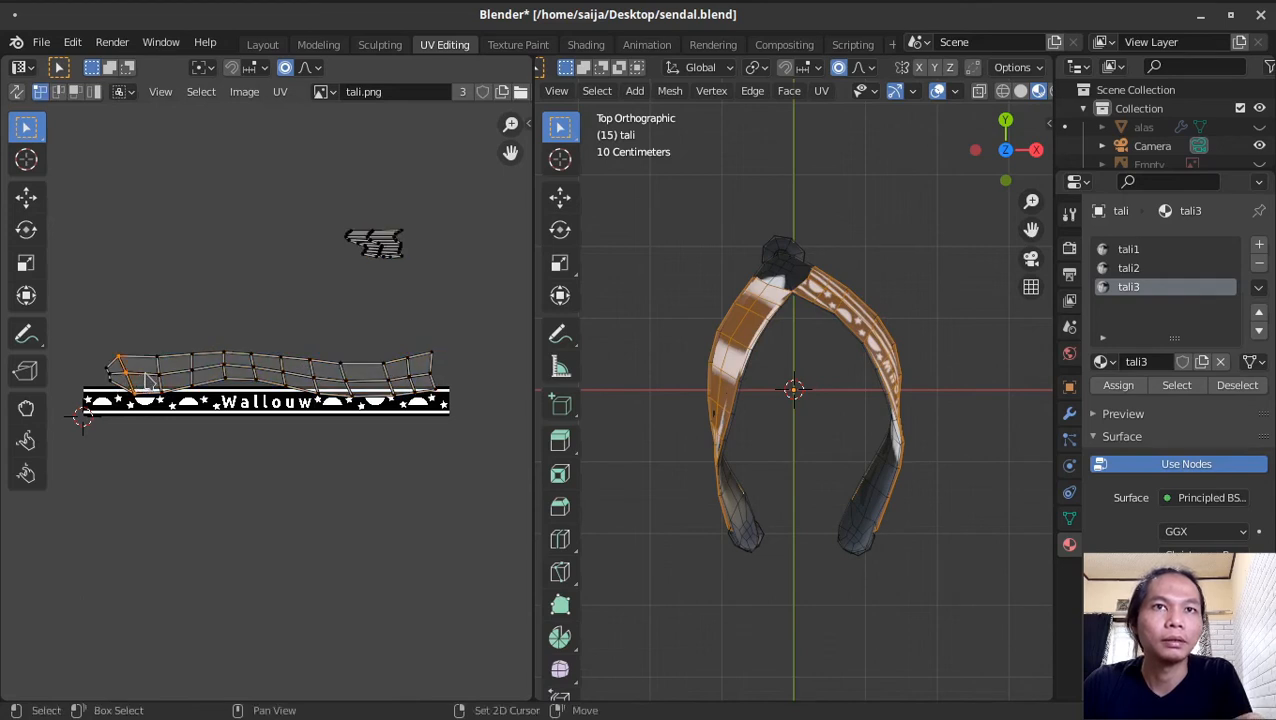
key(a)
key(alt+a)
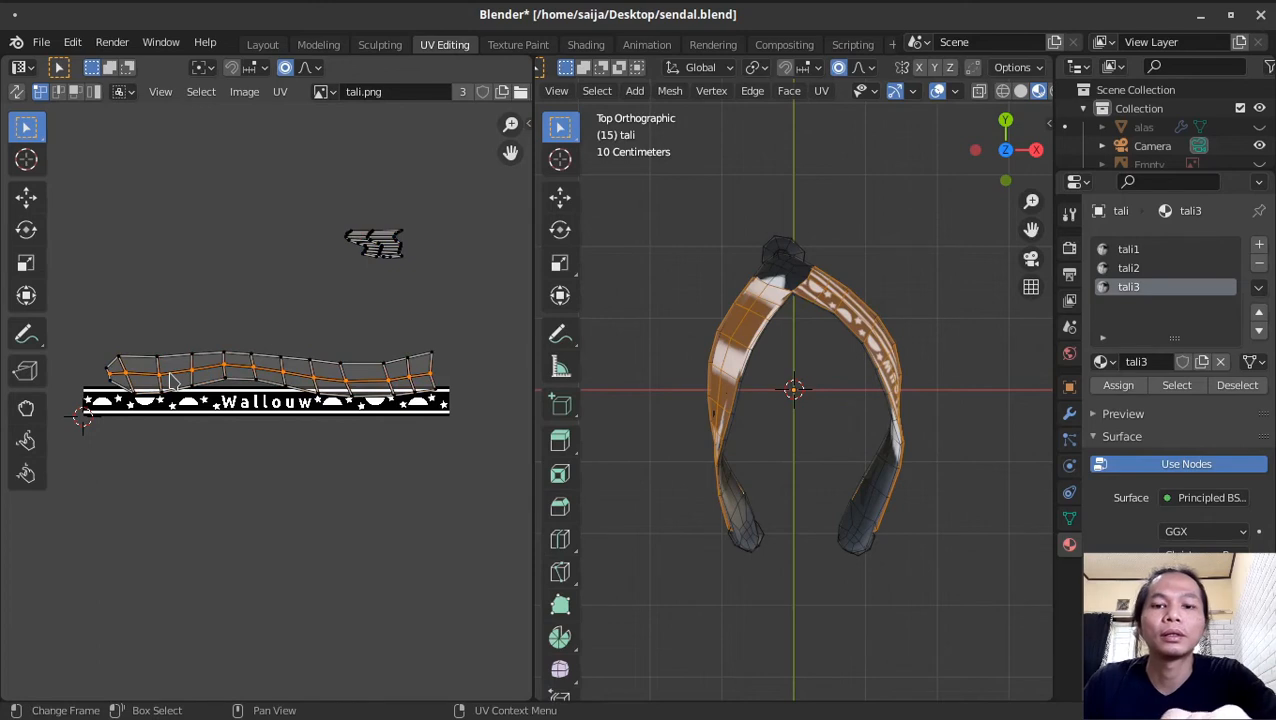
key(s)
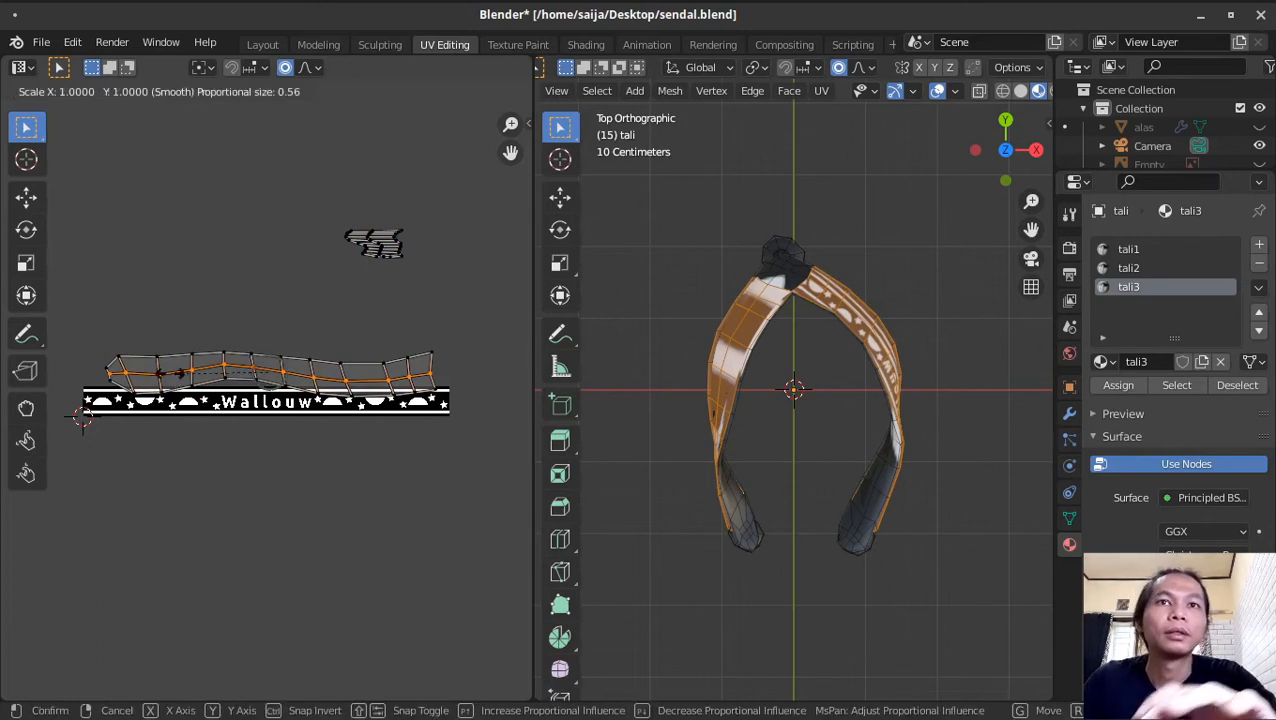
key(y)
key(0)
key(Return)
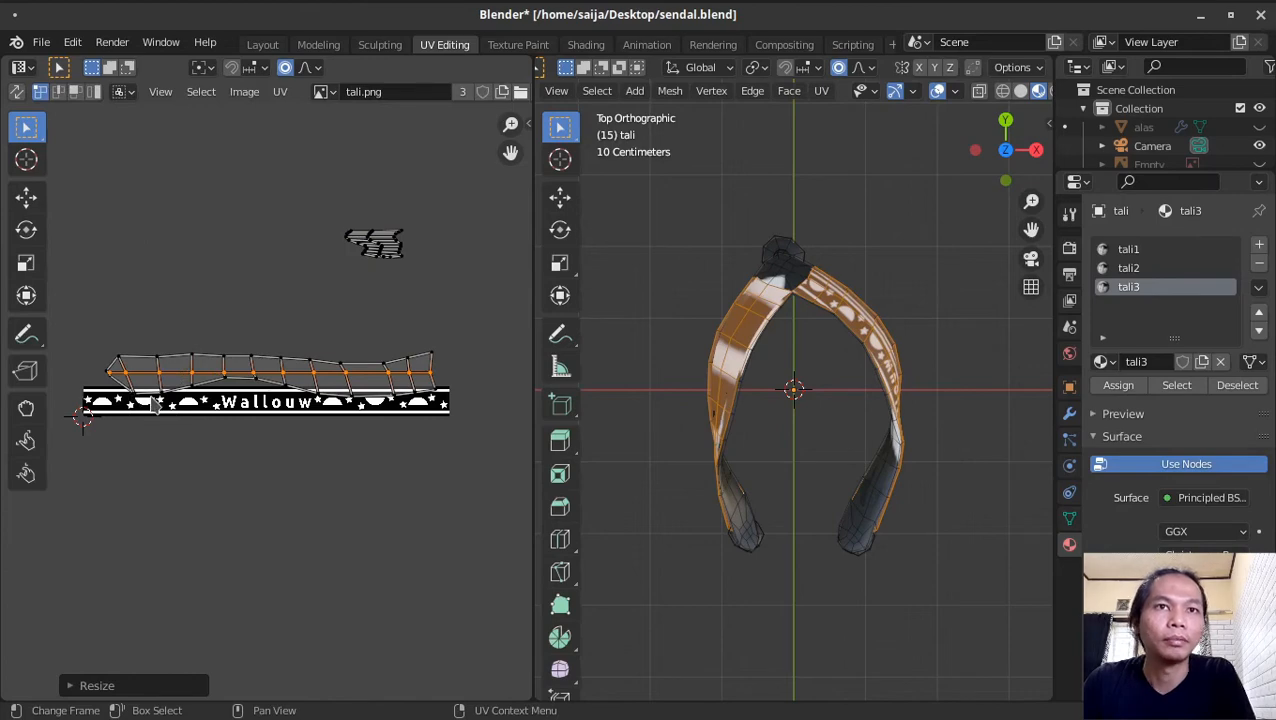
Step: Flatten the island's outer lengthwise UV rows one at a time by scaling each to 0 along Y
alt+click(202, 387)
key(s)
key(y)
key(0)
key(Return)
scroll(256, 373, up, 2)
middle_drag(256, 373, 328, 420)
alt+click(302, 401)
key(s)
key(y)
key(0)
key(Return)
Step: Flatten the island's lower lengthwise UV row again by scaling it to 0 along Y
alt+shift+click(350, 434)
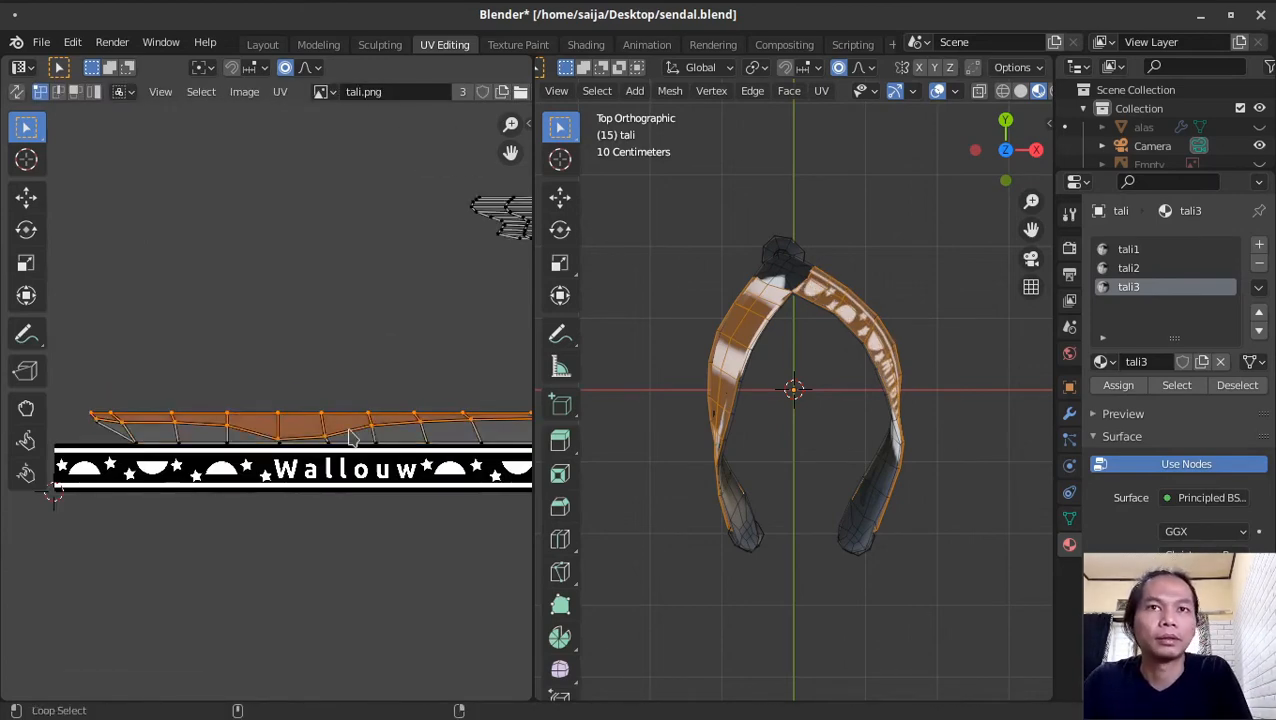
alt+click(352, 432)
key(s)
key(y)
key(0)
key(Return)
scroll(354, 428, down, 2)
scroll(350, 428, up, 2)
Step: Turn off proportional editing and move the island's lower-row vertex above the start of the Wallouw lettering down along Y
click(279, 430)
key(g)
key(y)
key(Escape)
key(o)
key(g)
key(y)
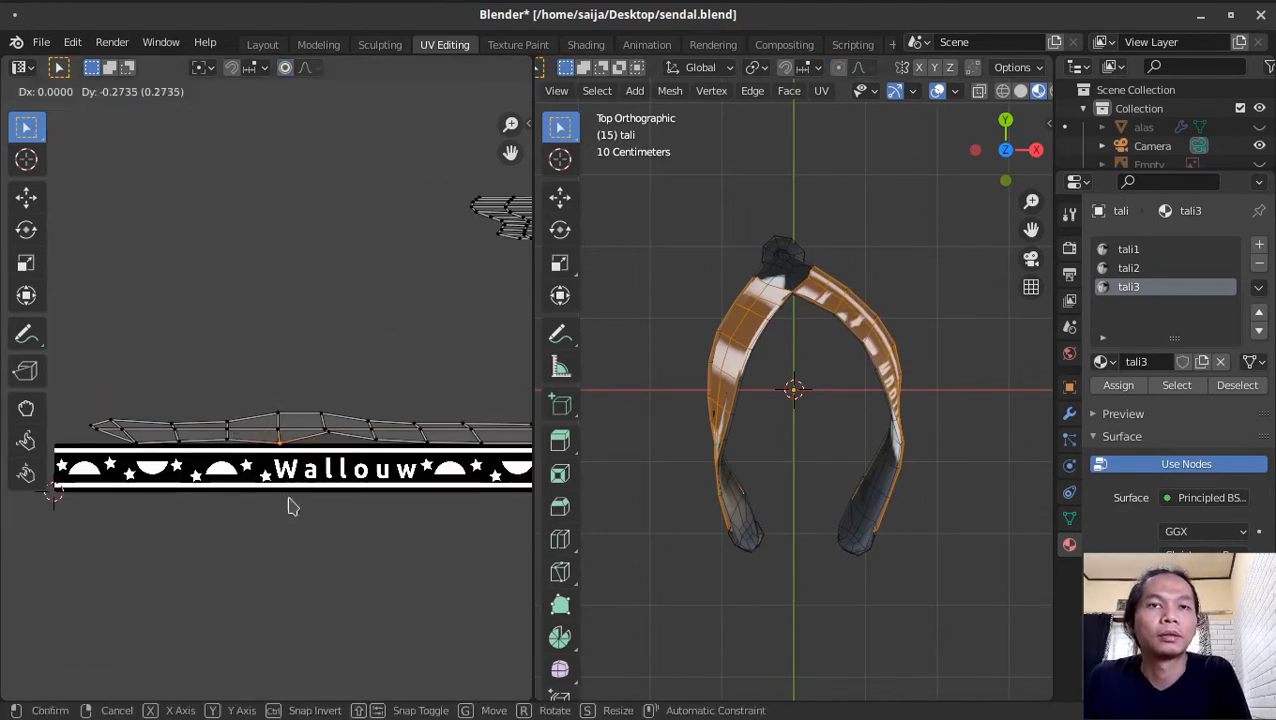
click(288, 498)
Step: Straighten the island's lower and upper UV rows separately, scaling each to 0 along Y without proportional editing
alt+click(388, 441)
key(s)
key(y)
key(0)
key(Return)
alt+click(346, 420)
key(s)
key(y)
key(0)
key(Return)
Step: Select all UVs, move them down over the Wallouw band and rescale them along Y
key(a)
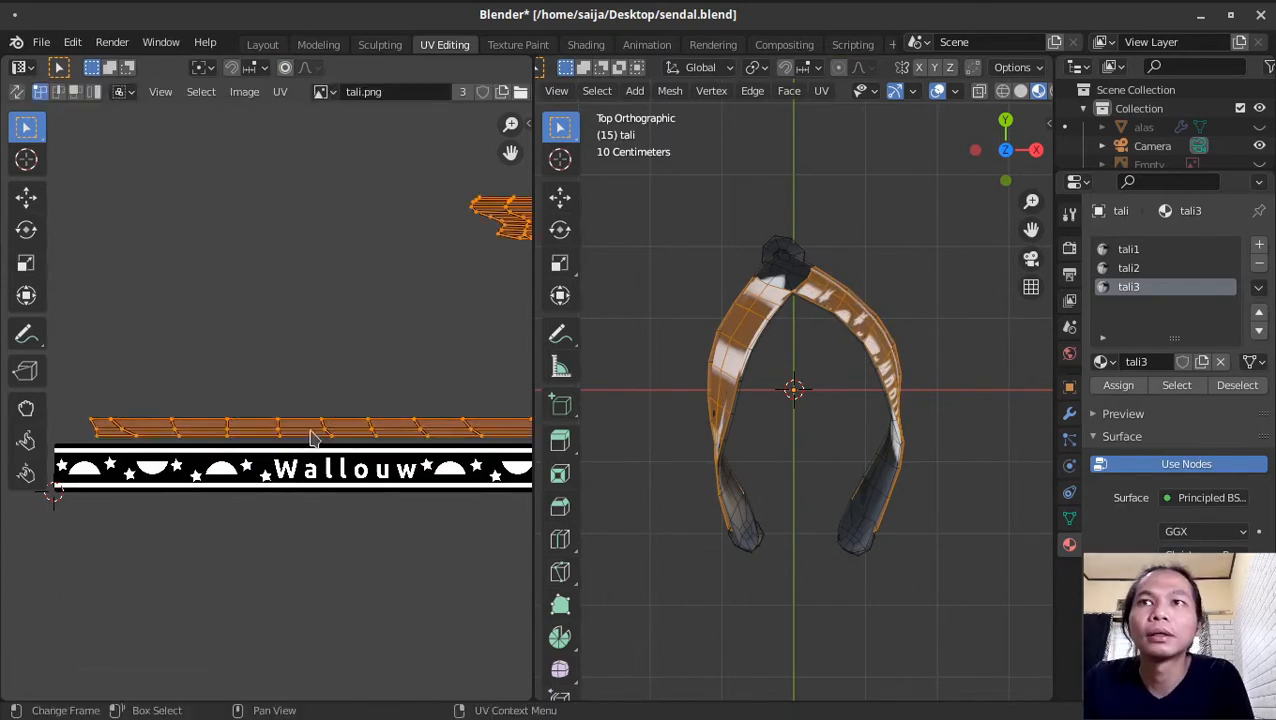
key(g)
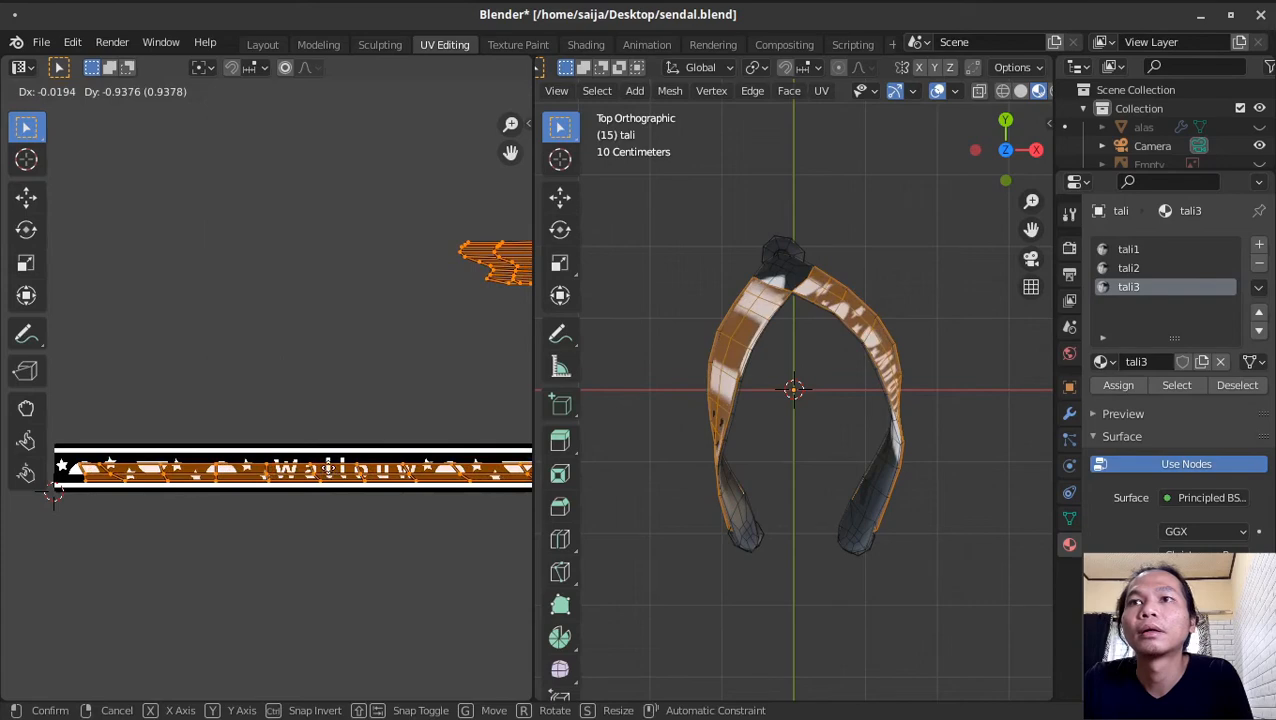
click(328, 468)
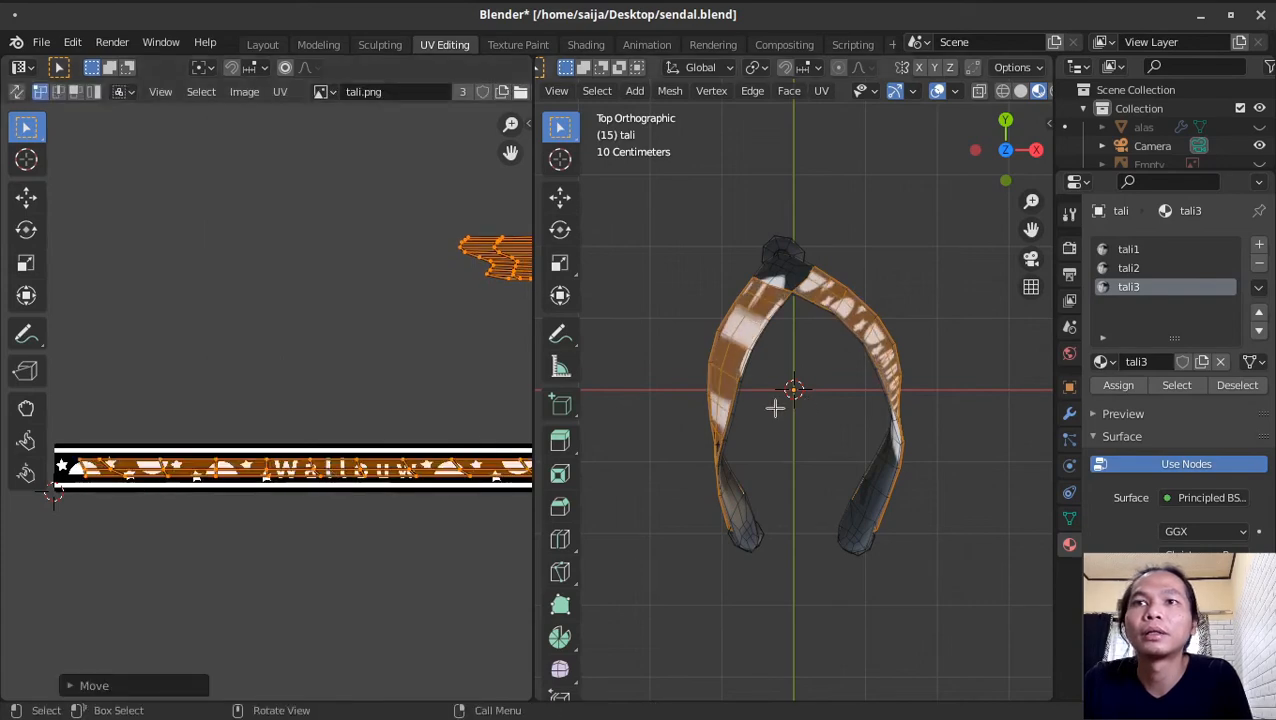
middle_drag(876, 440, 655, 240)
key(s)
key(y)
click(407, 422)
Step: Select only the straightened arm island, then scale and position it to cover the band's full height
key(alt+a)
key(l)
key(s)
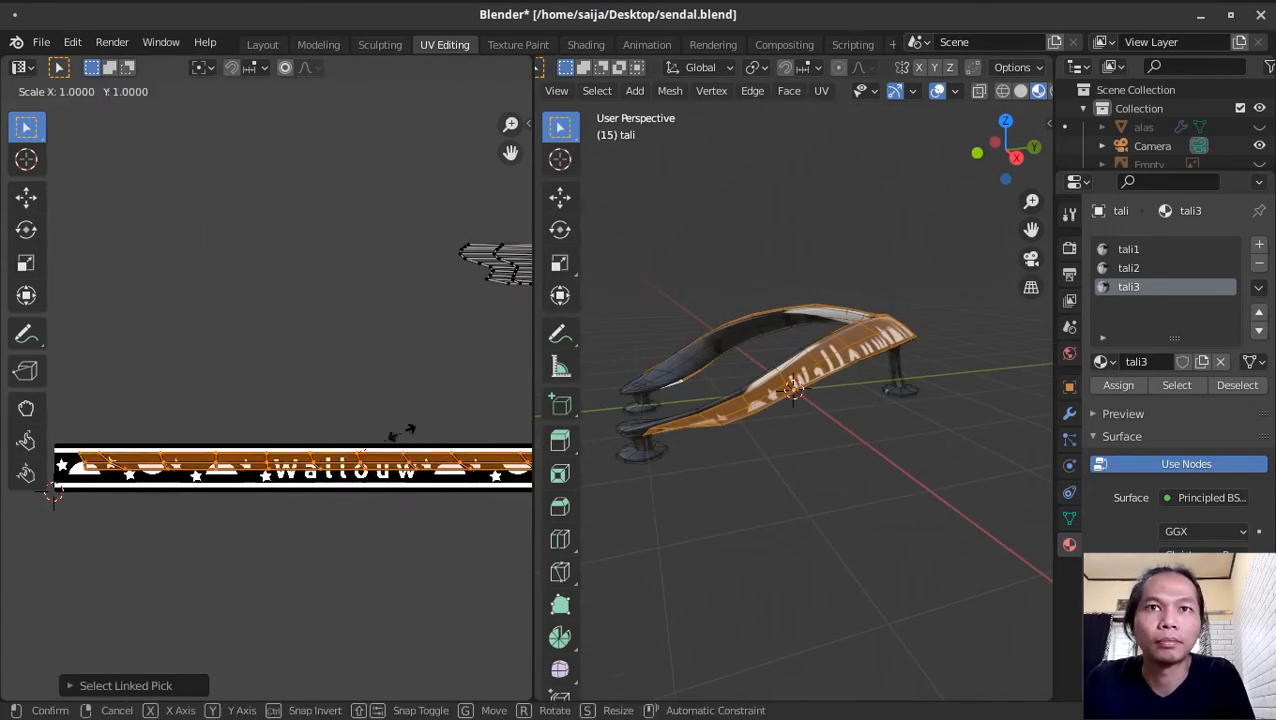
key(y)
click(379, 482)
key(g)
click(379, 482)
key(s)
click(385, 485)
key(g)
click(390, 488)
Step: Move the UV vertices at the island's far end, past the Wallouw lettering, to the end edge of the band image
middle_drag(397, 513, 134, 513)
click(347, 471)
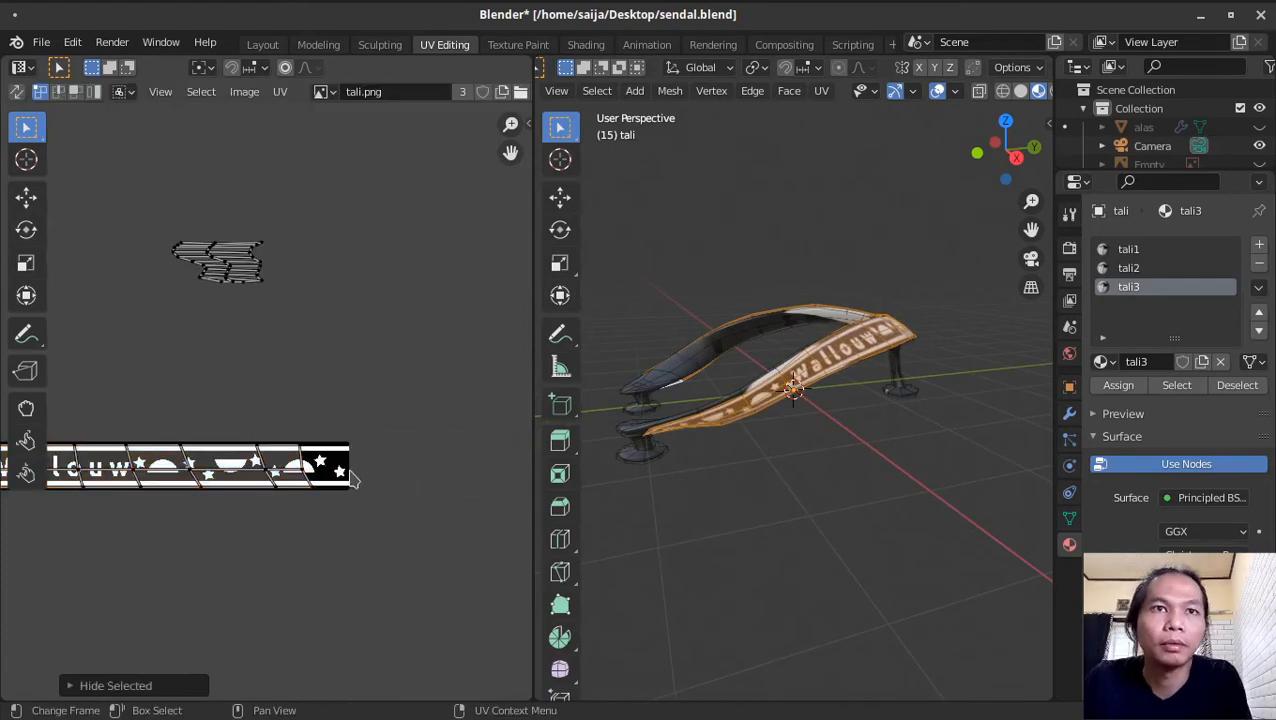
key(g)
click(356, 472)
click(344, 445)
key(g)
click(351, 445)
Step: Move the island's upper UV row so its starting vertex meets the upper-left corner of the band image
middle_drag(290, 472, 505, 481)
middle_drag(60, 481, 303, 496)
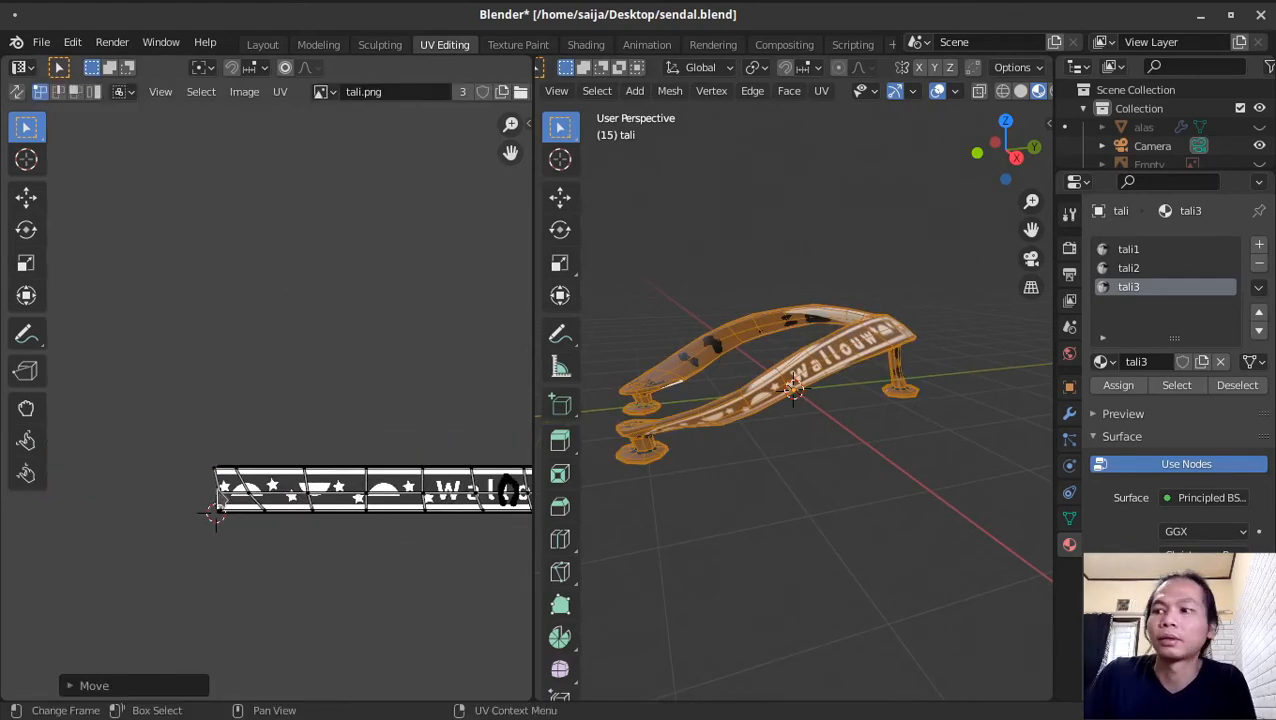
click(225, 500)
key(KP_Decimal)
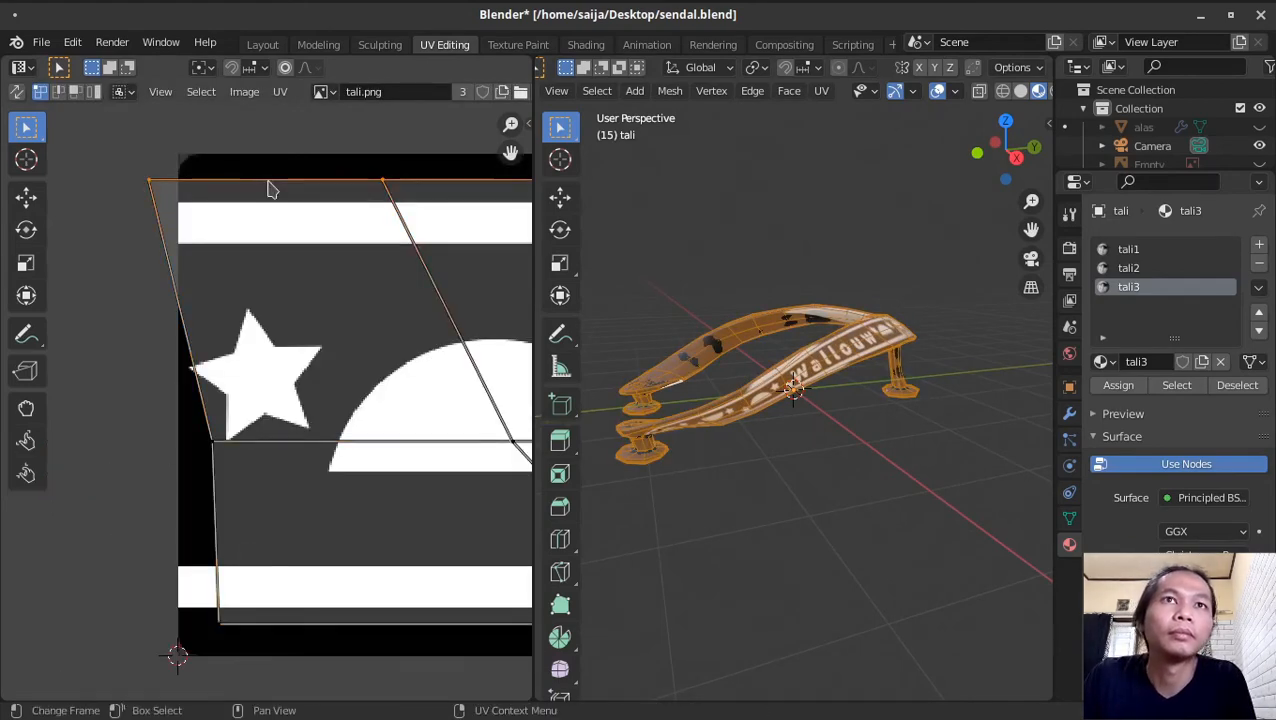
key(g)
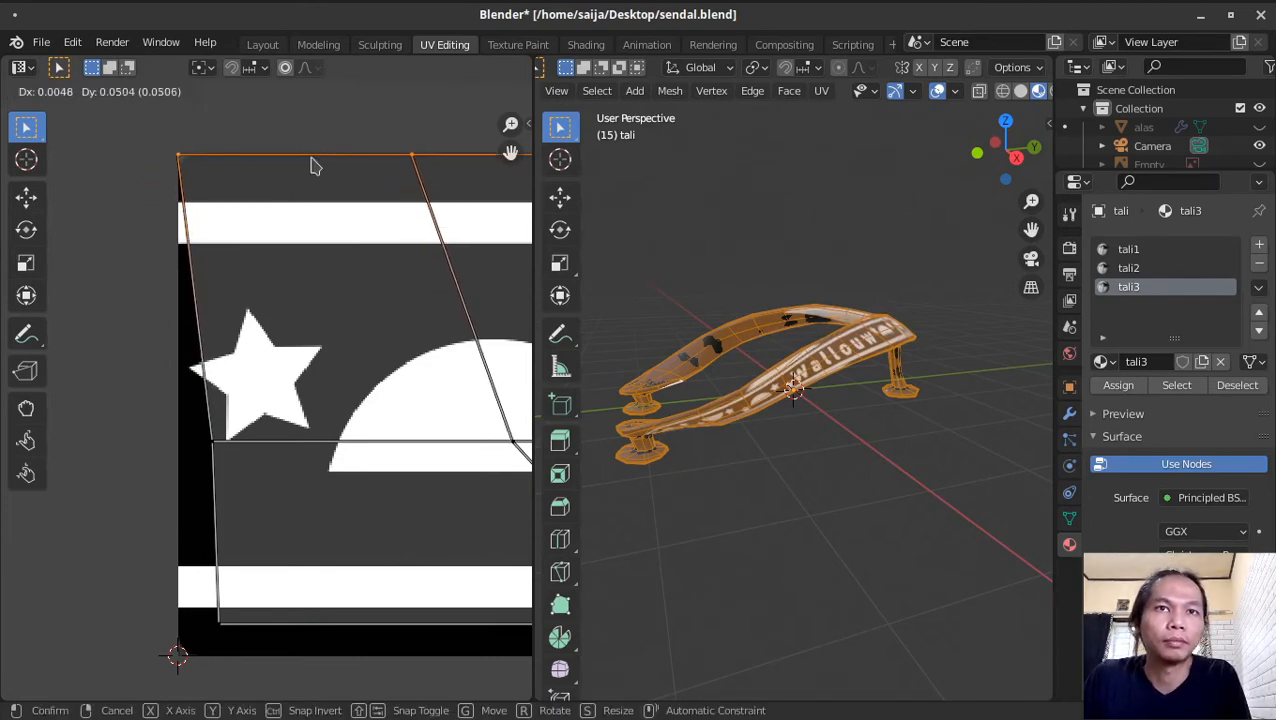
click(311, 158)
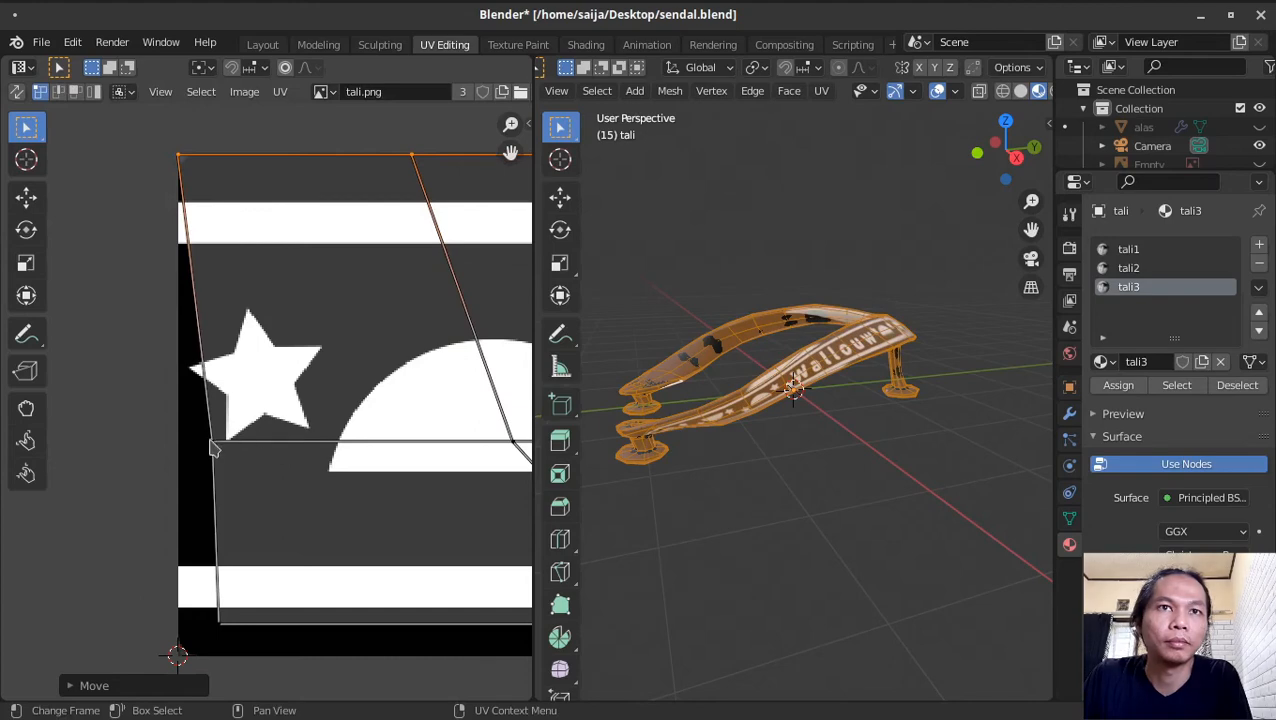
Step: Move the island's middle starting vertex and its lower UV row out to the left and lower edges of the band image
click(212, 445)
key(g)
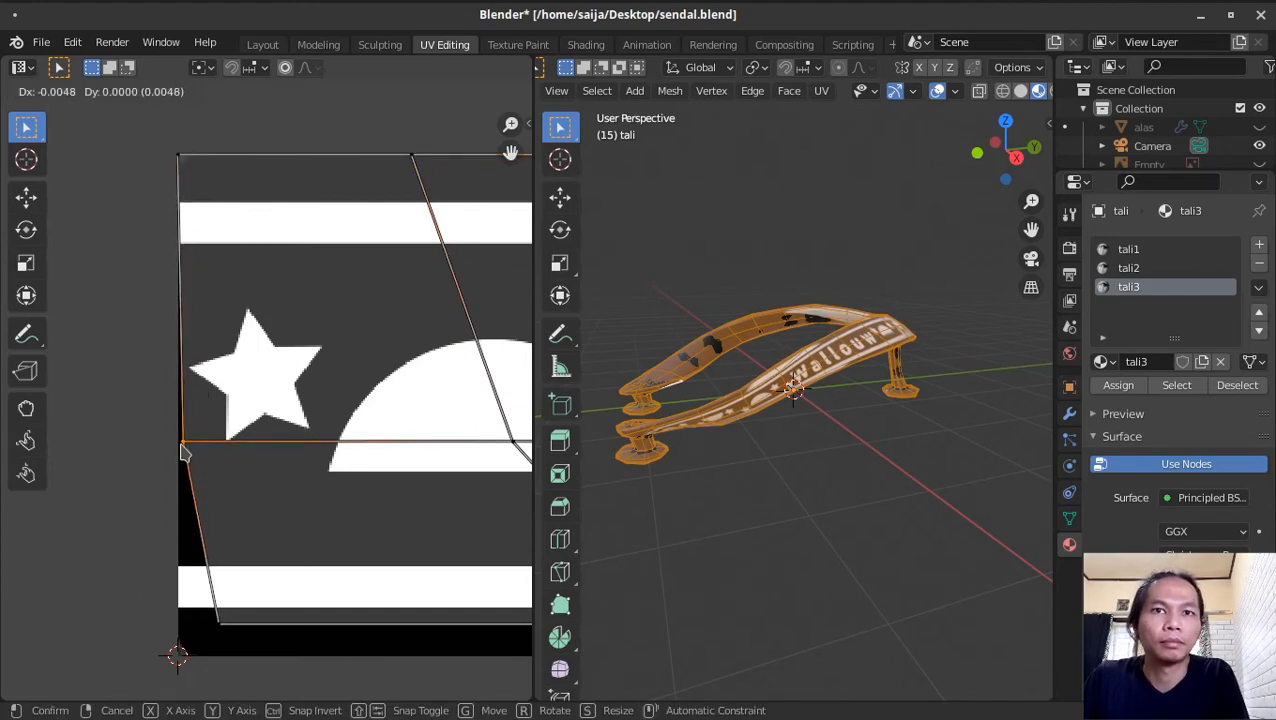
click(183, 452)
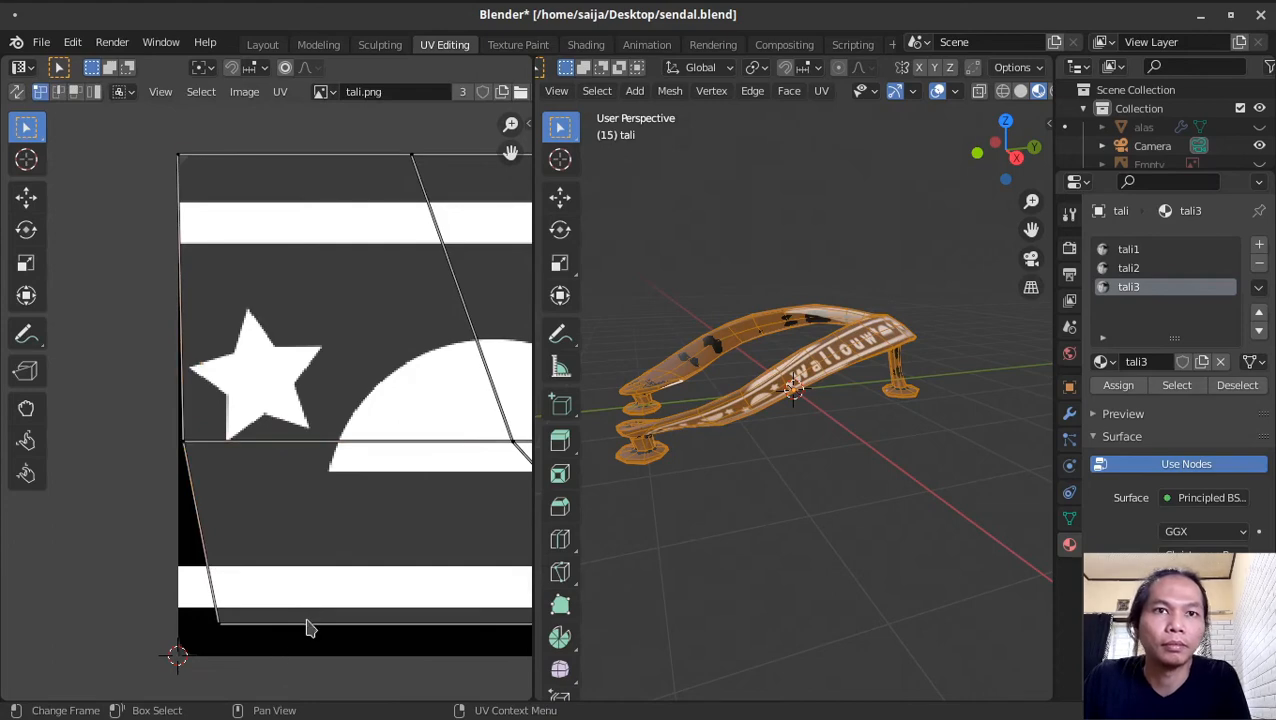
click(302, 627)
key(g)
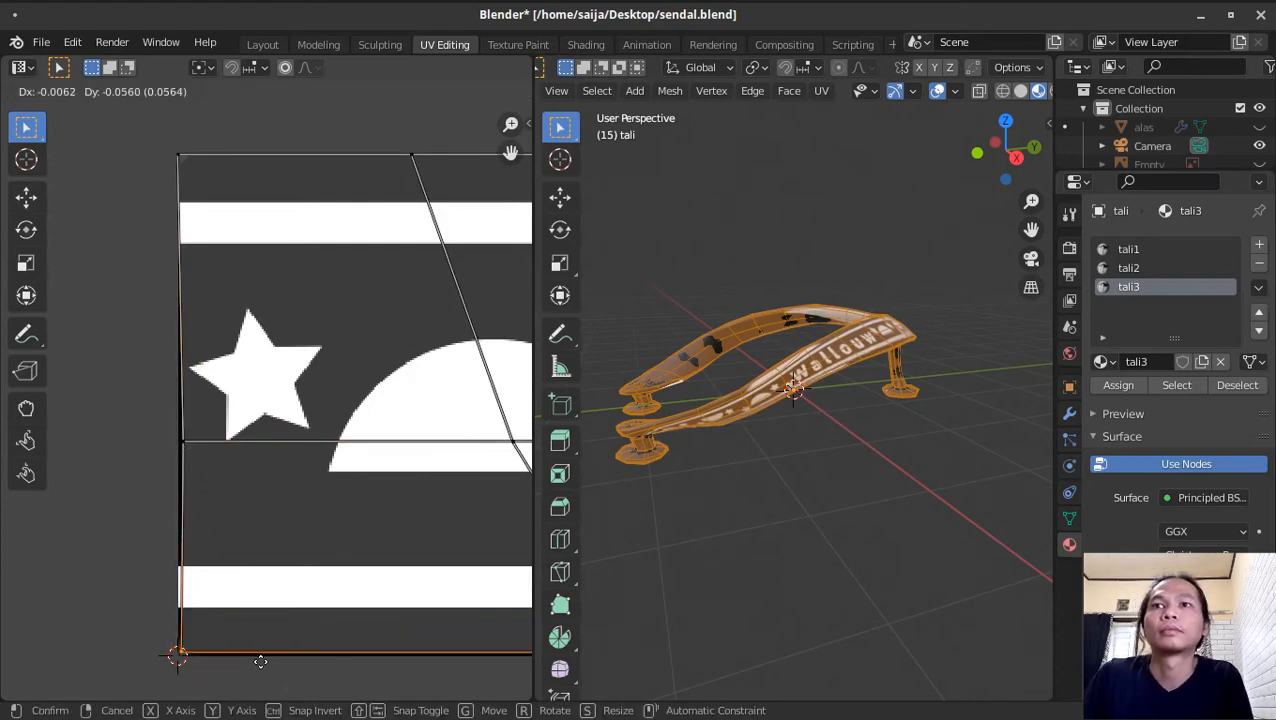
click(260, 661)
Step: Straighten the UV vertices at the island's far end by scaling them to 0 along X, and check the band on the strap
middle_drag(398, 459, 296, 353)
scroll(298, 392, down, 3)
middle_drag(275, 408, 200, 465)
drag(188, 284, 318, 641)
key(s)
key(x)
key(0)
key(Return)
middle_drag(190, 132, 288, 265)
scroll(288, 265, down, 5)
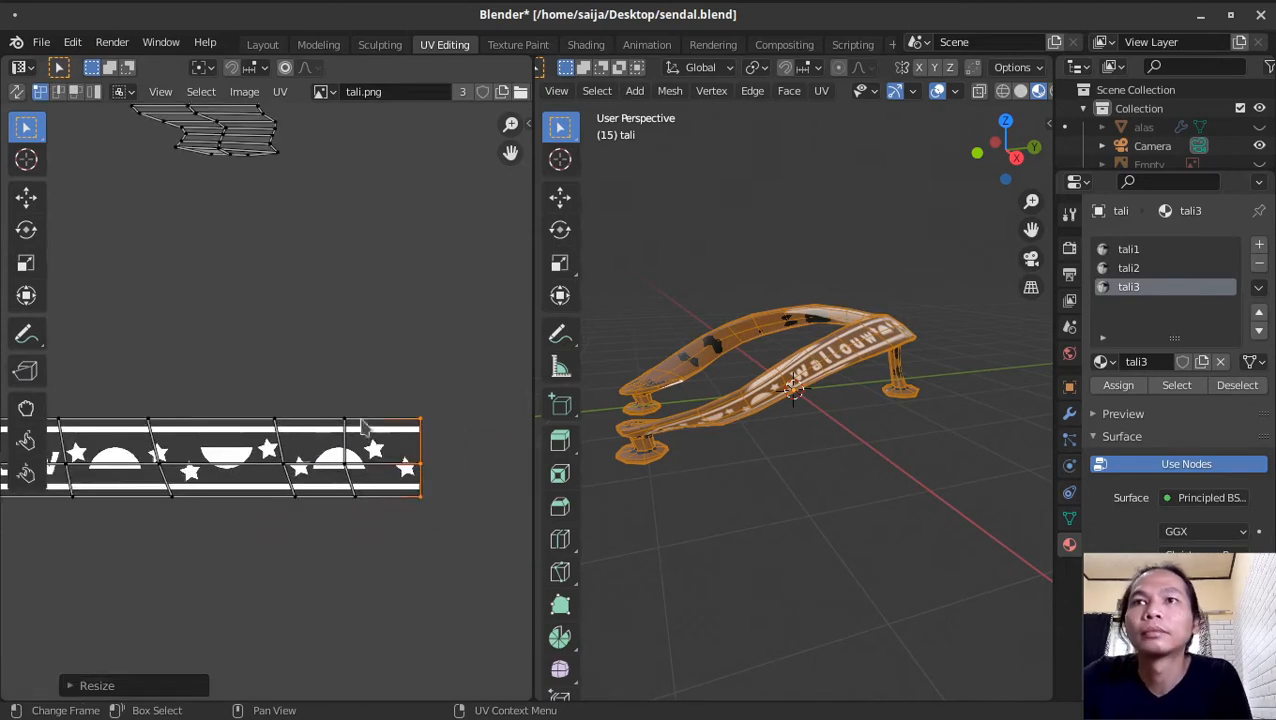
scroll(834, 410, up, 5)
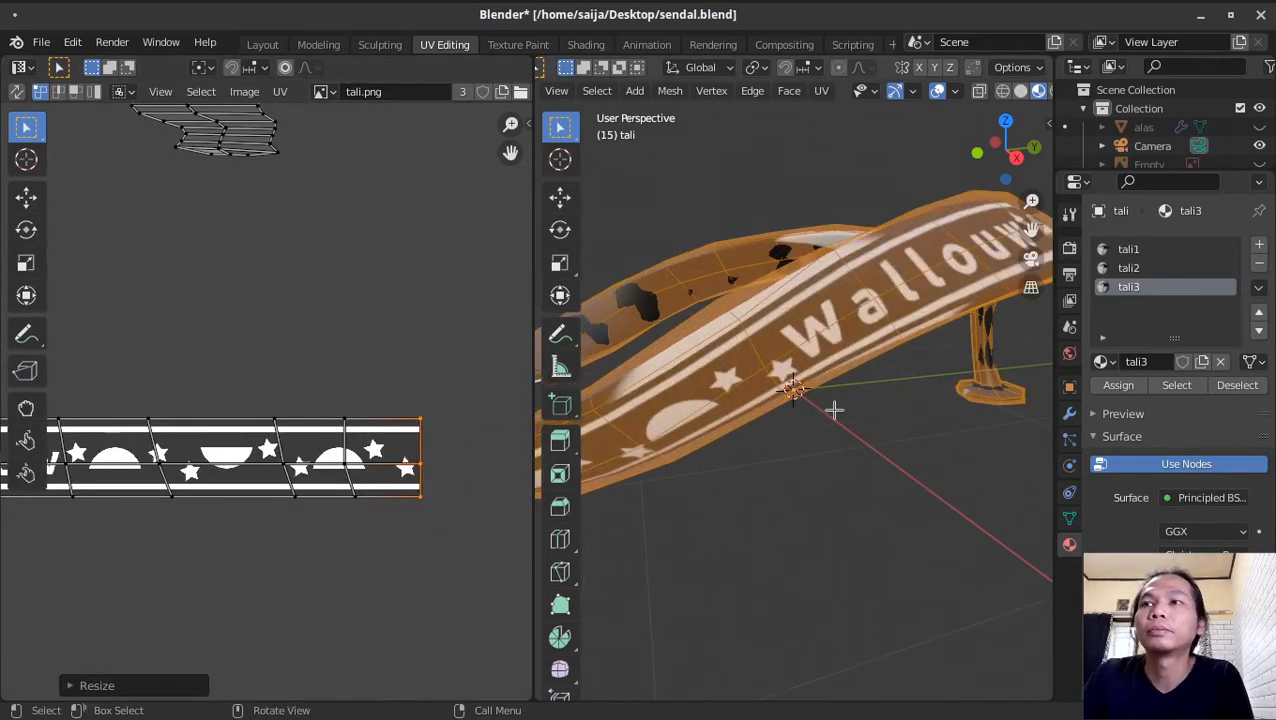
scroll(834, 410, down, 5)
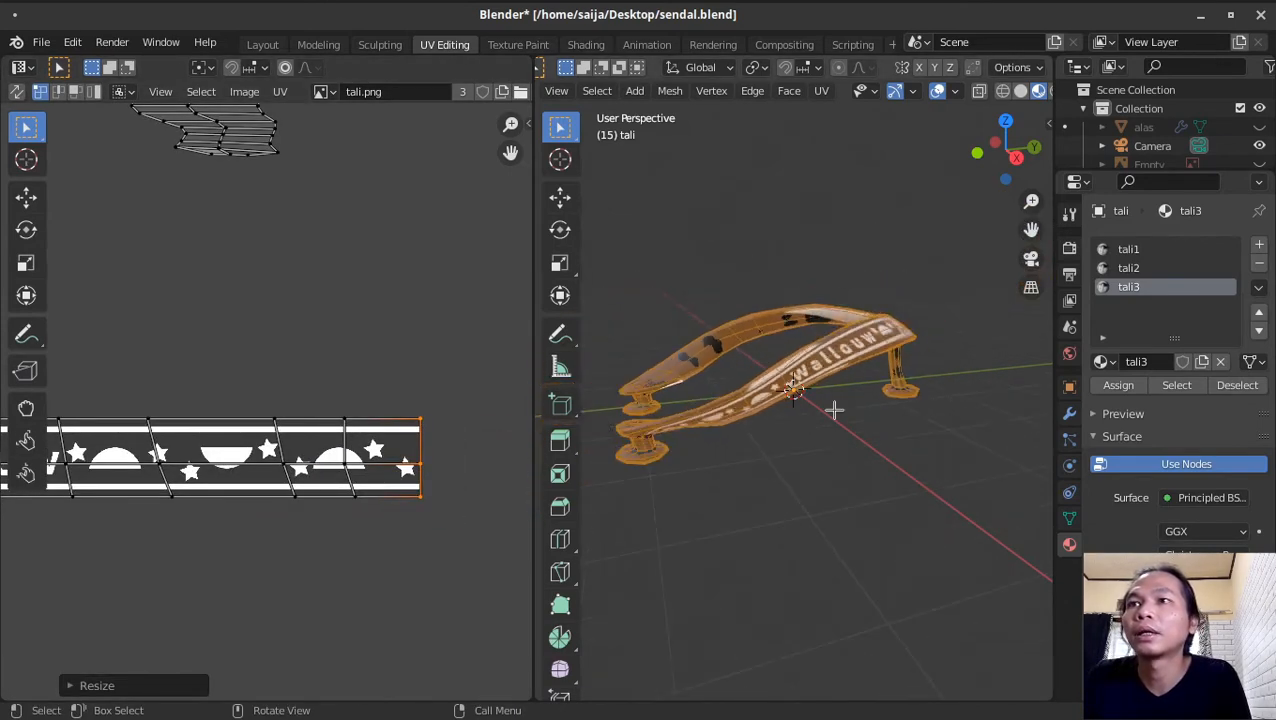
Step: Disconnect the tali.png colour output from the Base Color of the tali1 material
click(1140, 250)
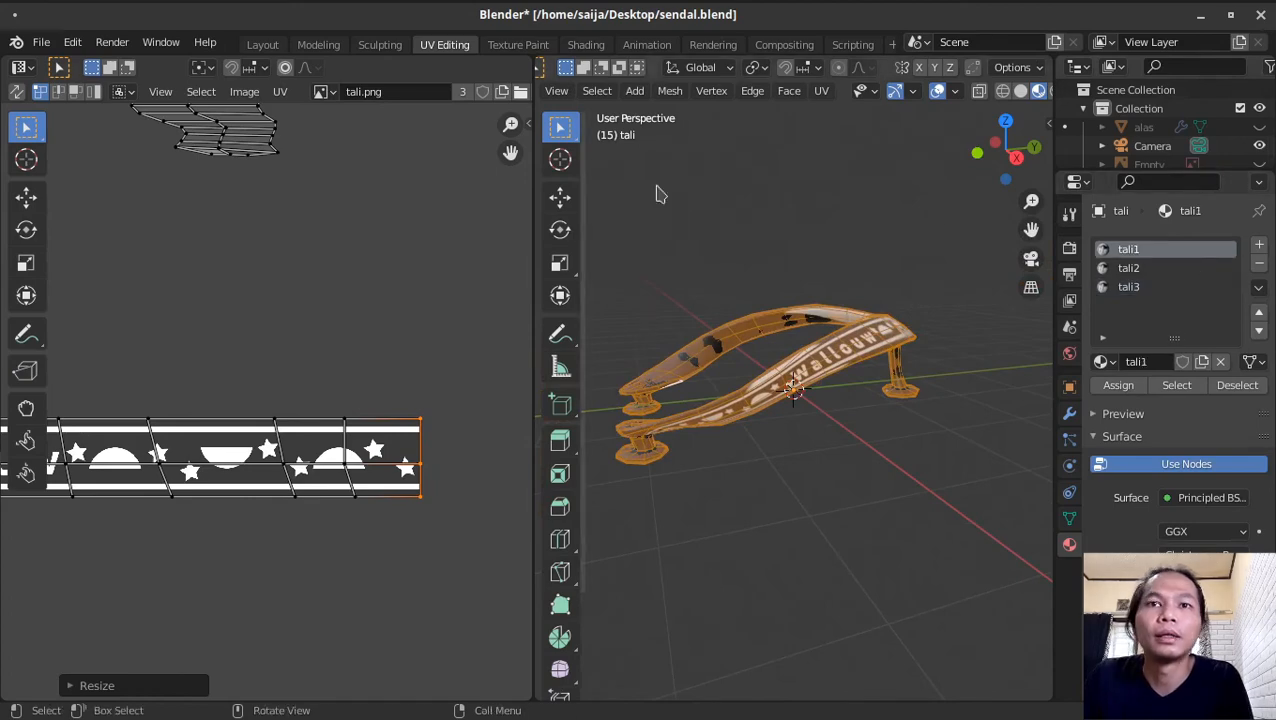
click(586, 44)
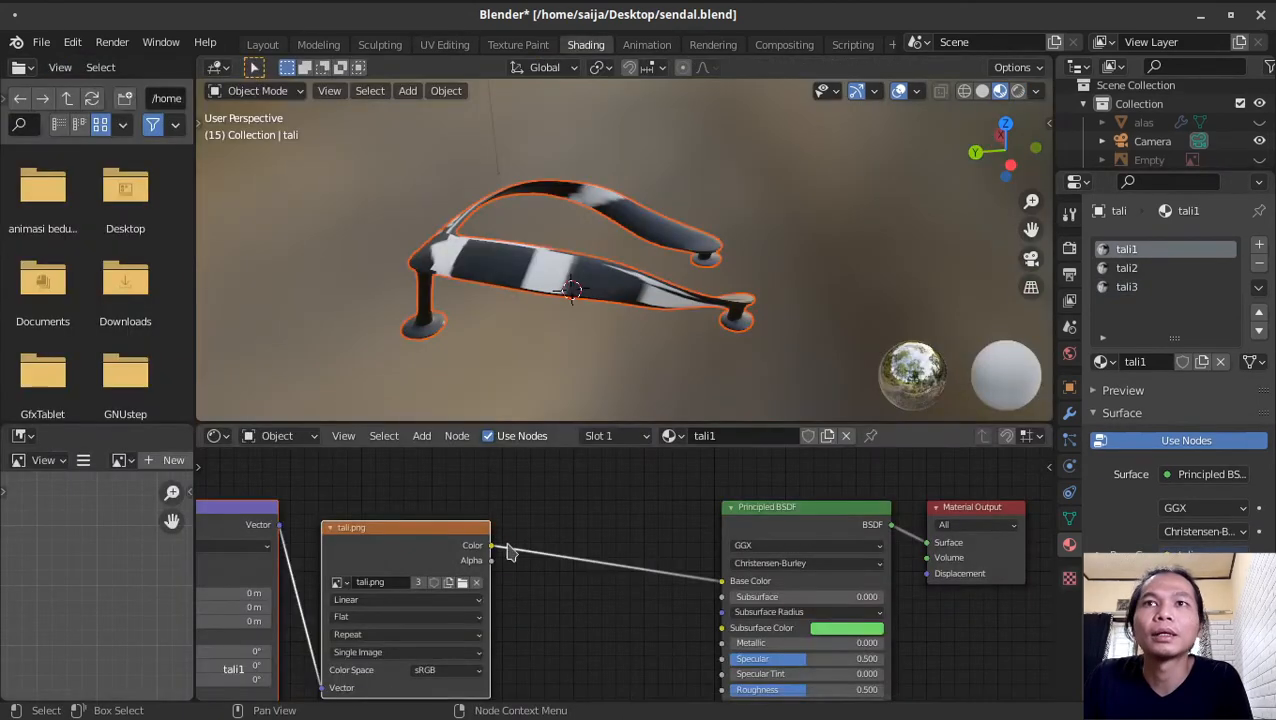
ctrl+right_drag(537, 550, 541, 578)
middle_drag(590, 255, 410, 298)
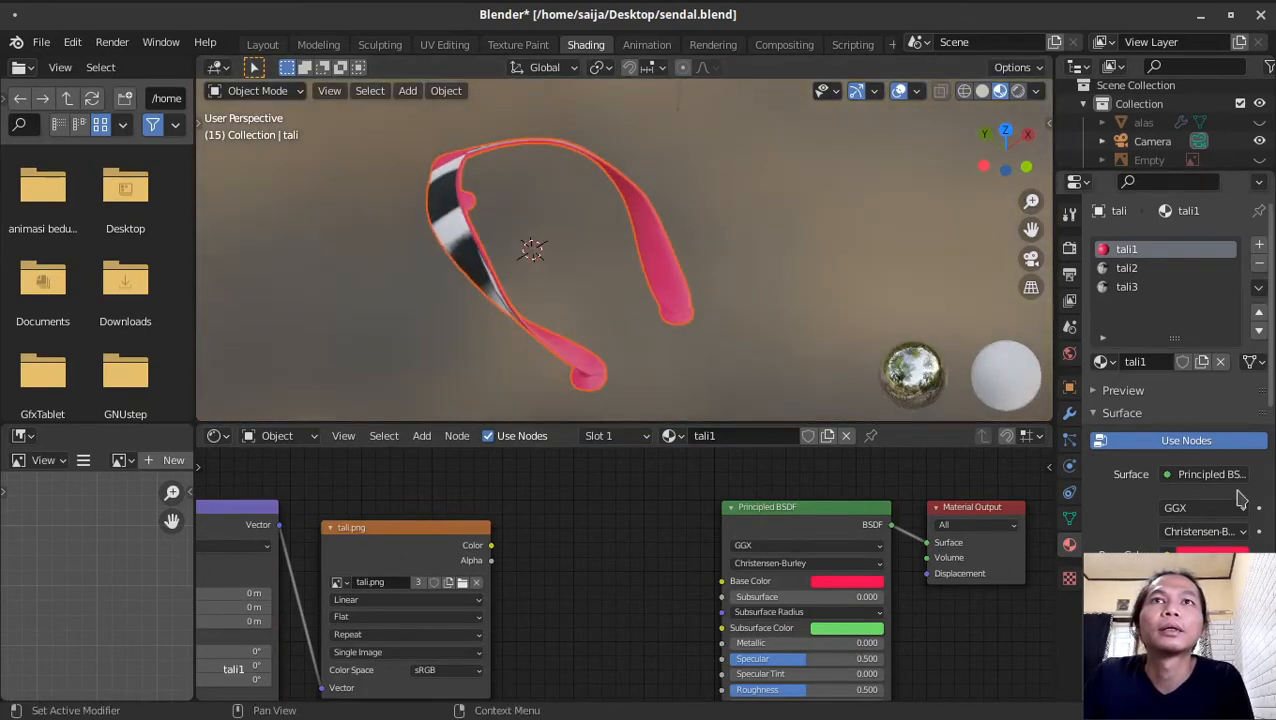
Step: Return to UV editing and select only the faces assigned to tali3, with all of their UVs
click(1128, 288)
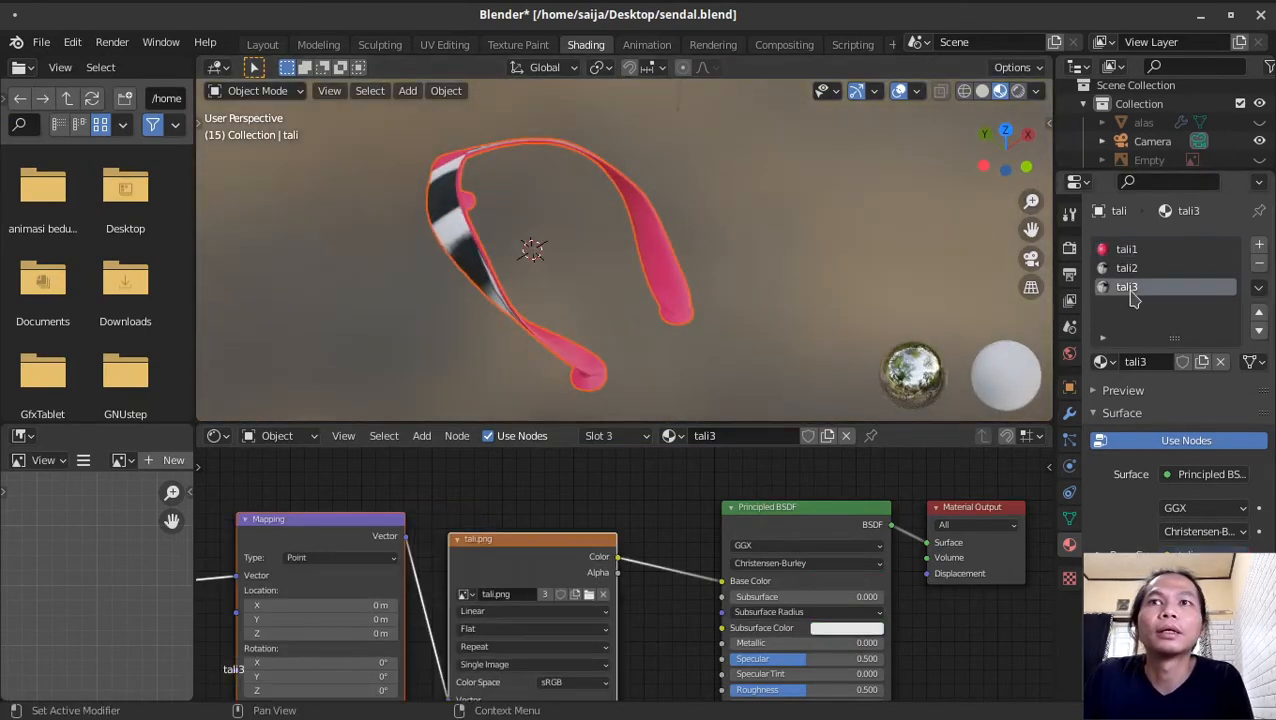
click(444, 44)
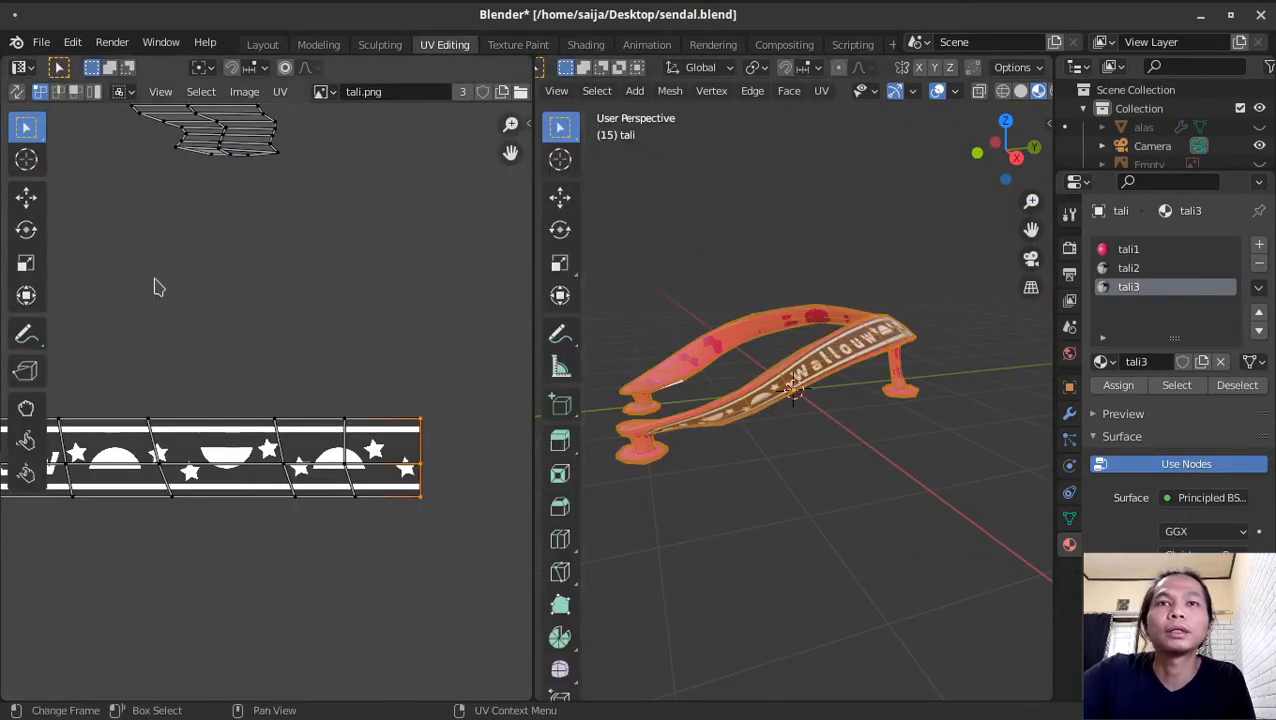
scroll(450, 376, down, 4)
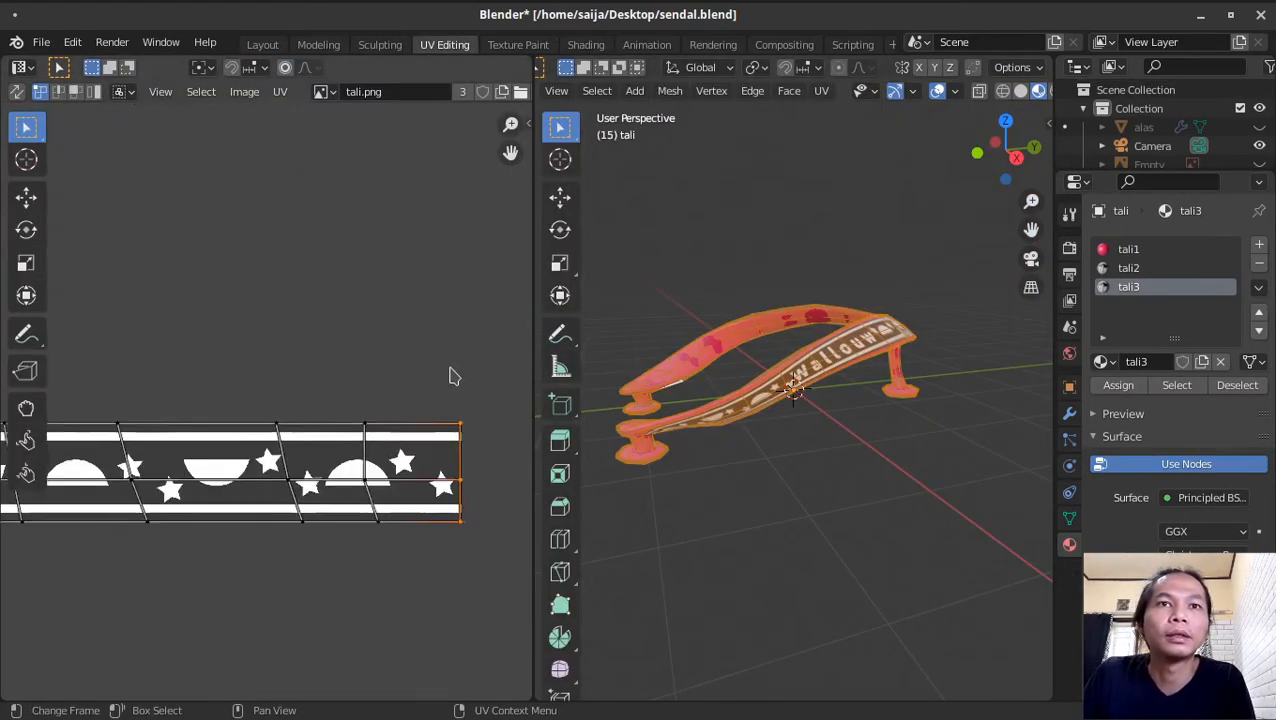
middle_drag(280, 531, 521, 541)
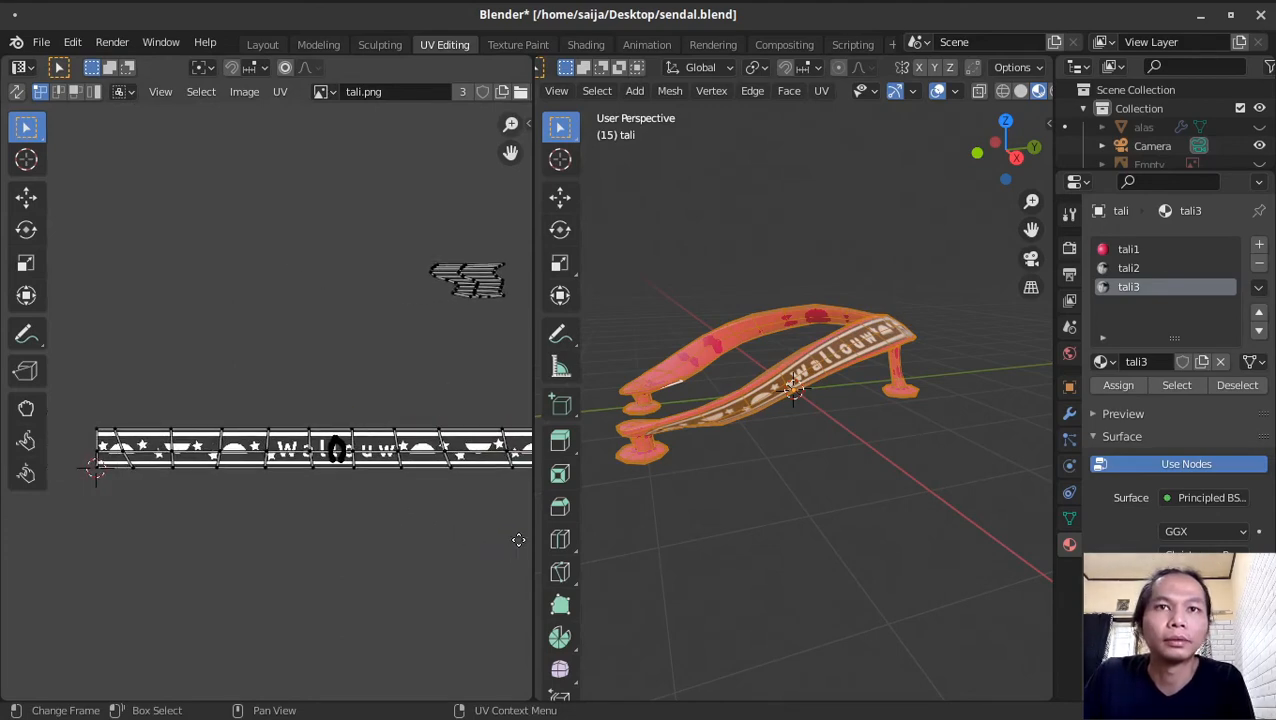
scroll(256, 521, down, 1)
key(l)
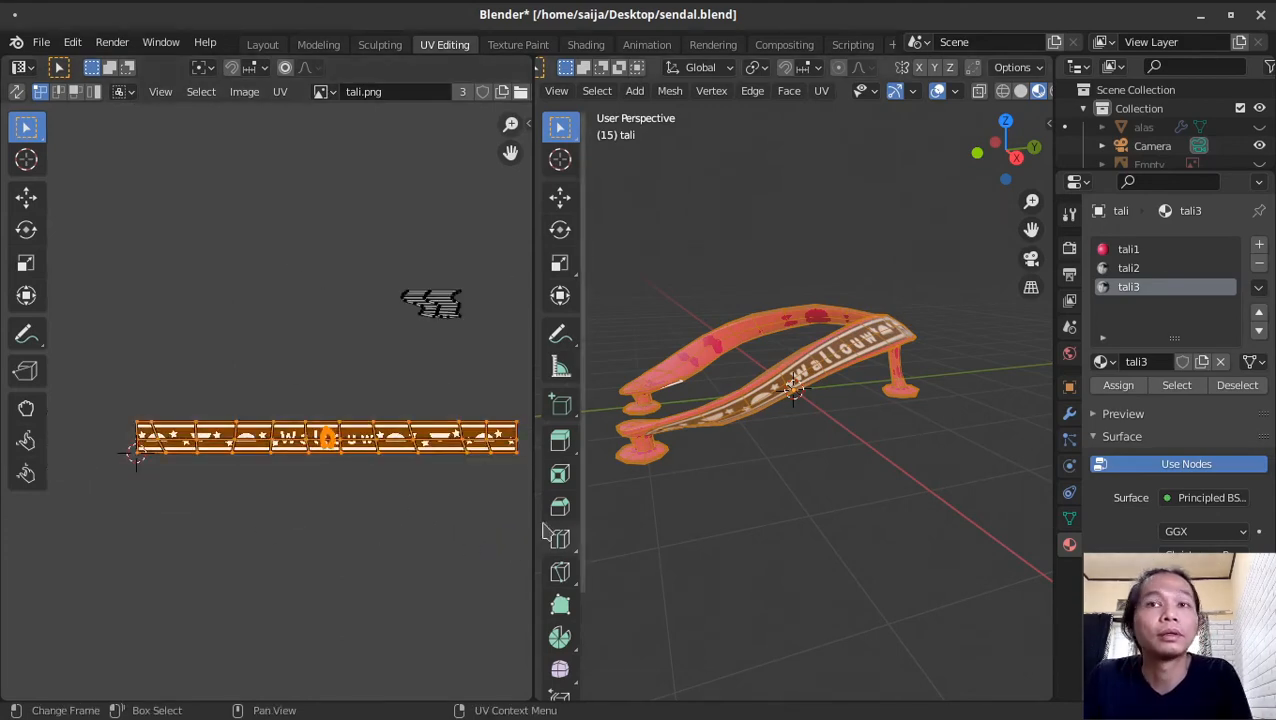
key(alt+a)
click(1177, 385)
middle_drag(857, 384, 1045, 420)
key(alt+a)
click(1177, 385)
key(a)
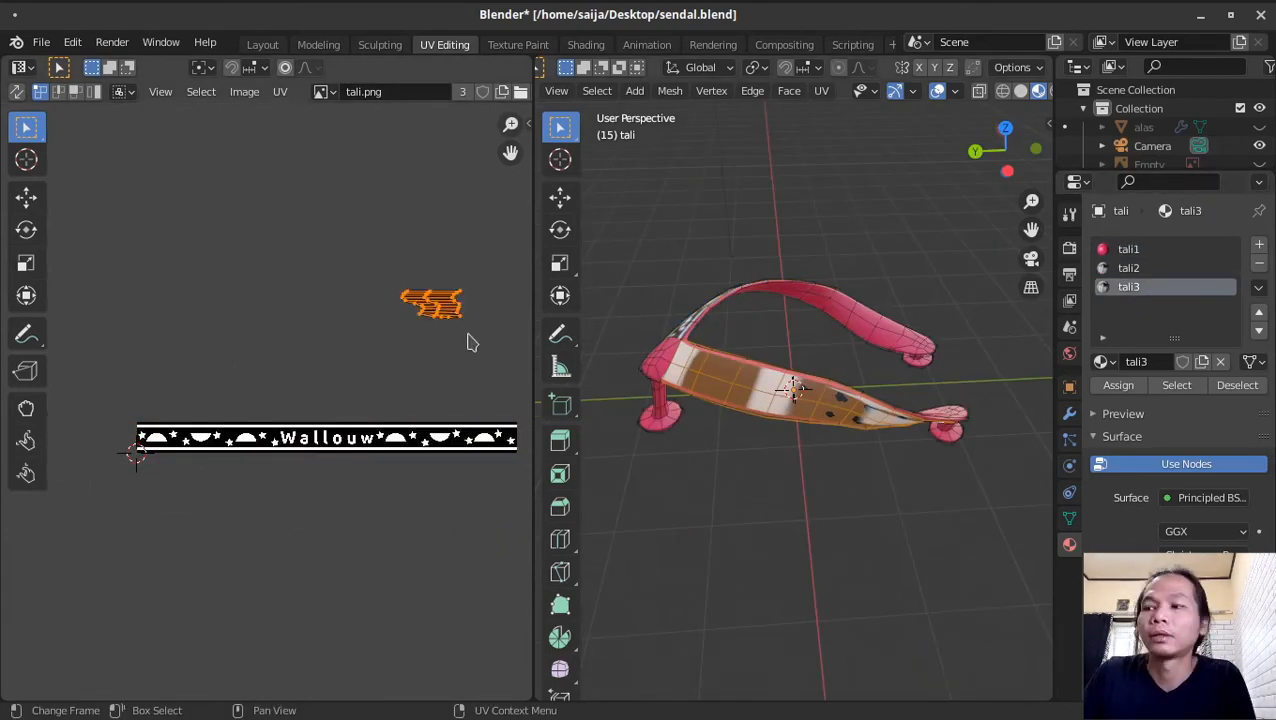
Step: Rotate the tali3 UV island by 90 degrees, move it just above the Wallouw band and stretch it along X
key(r)
key(9)
key(0)
key(Return)
key(g)
key(s)
key(x)
click(219, 404)
key(s)
key(x)
click(253, 445)
Step: Flatten the island's upper, middle and lower UV rows by scaling each to 0 along Y
middle_drag(250, 438, 303, 482)
alt+click(307, 397)
key(s)
key(y)
key(0)
key(Return)
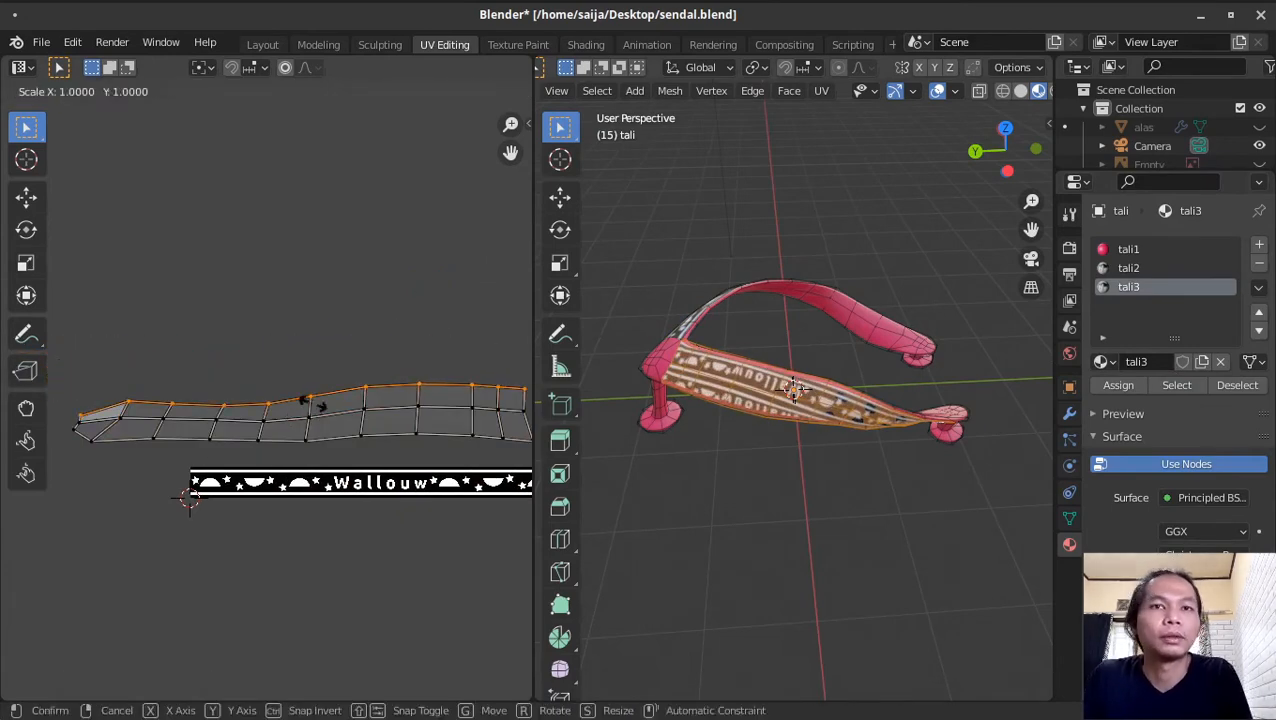
alt+click(337, 421)
key(s)
key(y)
key(0)
key(Return)
alt+click(326, 440)
key(s)
key(y)
key(0)
key(Return)
Step: Move the whole island onto the Wallouw band and scale it, lining up its start with the image's starting edge
key(a)
key(g)
click(296, 505)
scroll(296, 505, up, 3)
drag(534, 520, 917, 525)
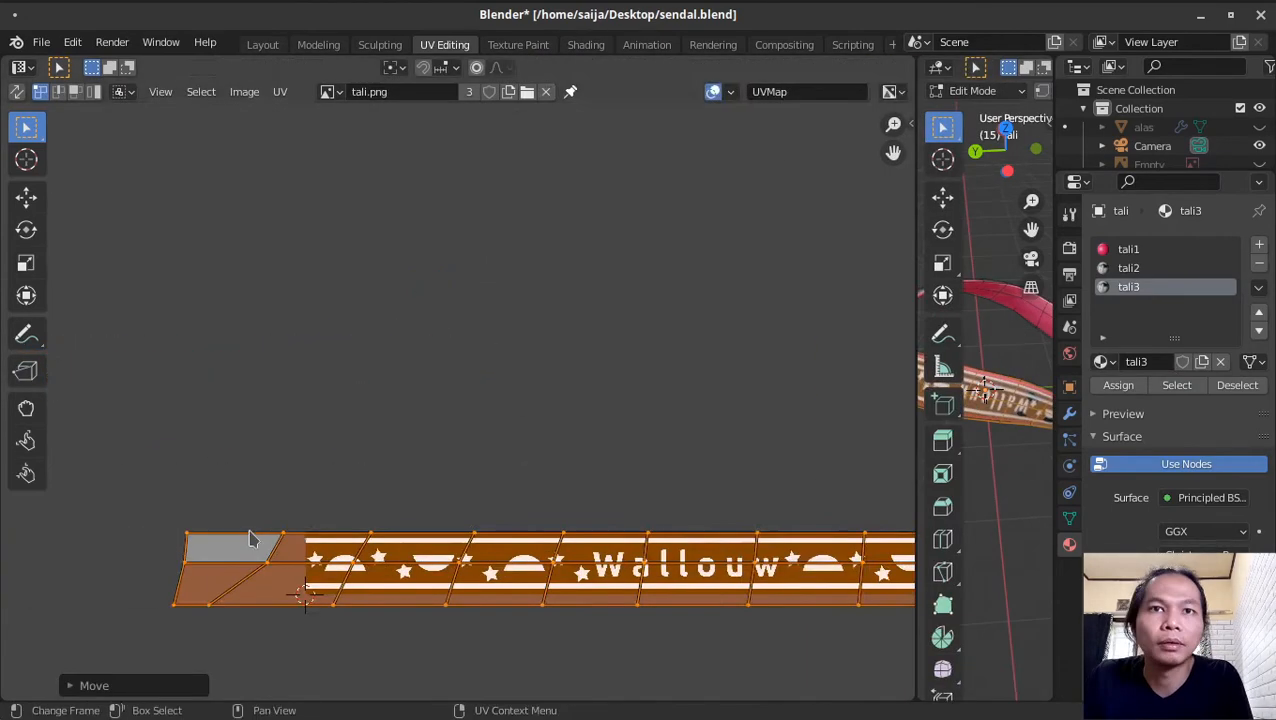
key(s)
key(g)
click(461, 544)
key(g)
key(x)
Step: Straighten the vertices at the end of the tali3 island by scaling them to 0 along X
middle_drag(880, 510, 364, 481)
drag(397, 480, 476, 588)
key(s)
key(x)
key(0)
key(Return)
middle_drag(350, 576, 692, 592)
Step: Select the linked tali3 island, scale and move it to cover the entire Wallouw band, and return to Object Mode
key(l)
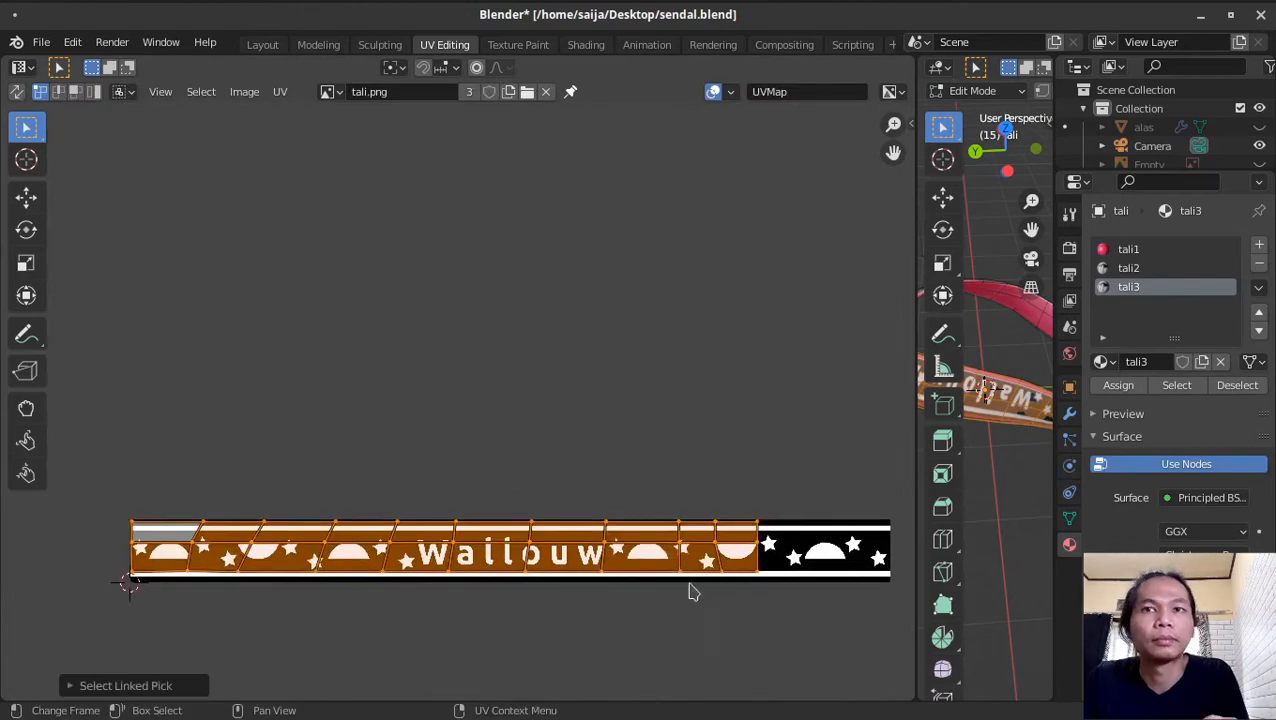
key(s)
key(x)
key(g)
click(583, 560)
key(s)
key(x)
key(s)
key(y)
click(806, 498)
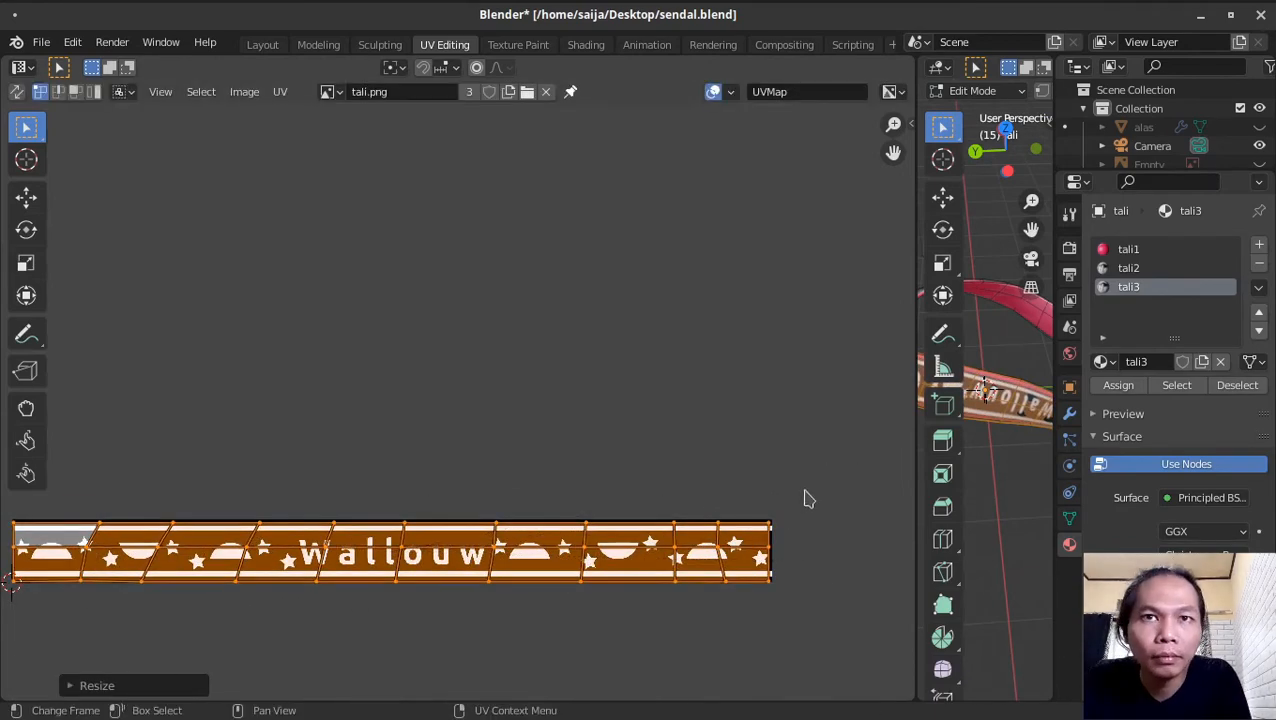
key(g)
click(806, 496)
key(Tab)
drag(916, 432, 421, 424)
middle_drag(530, 453, 689, 420)
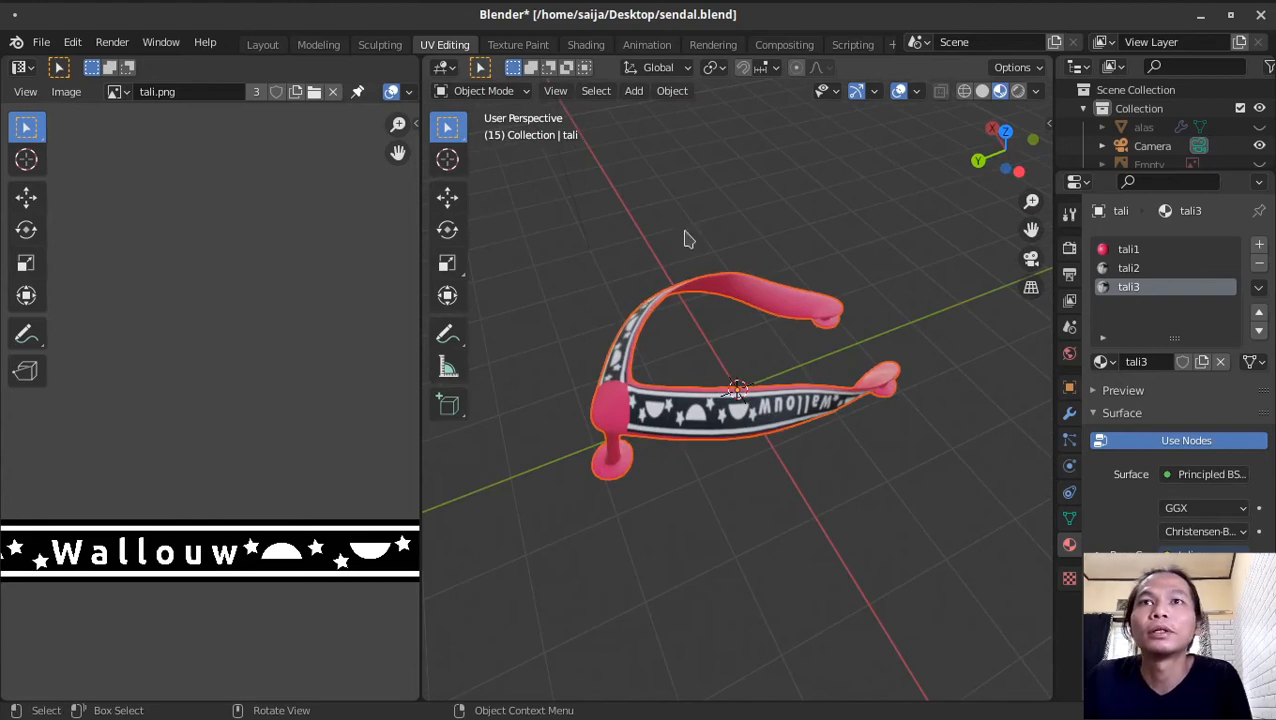
Step: In the tali3 shader nodes, move the mapping and tali.png nodes away from the Principled BSDF to free up space
click(585, 44)
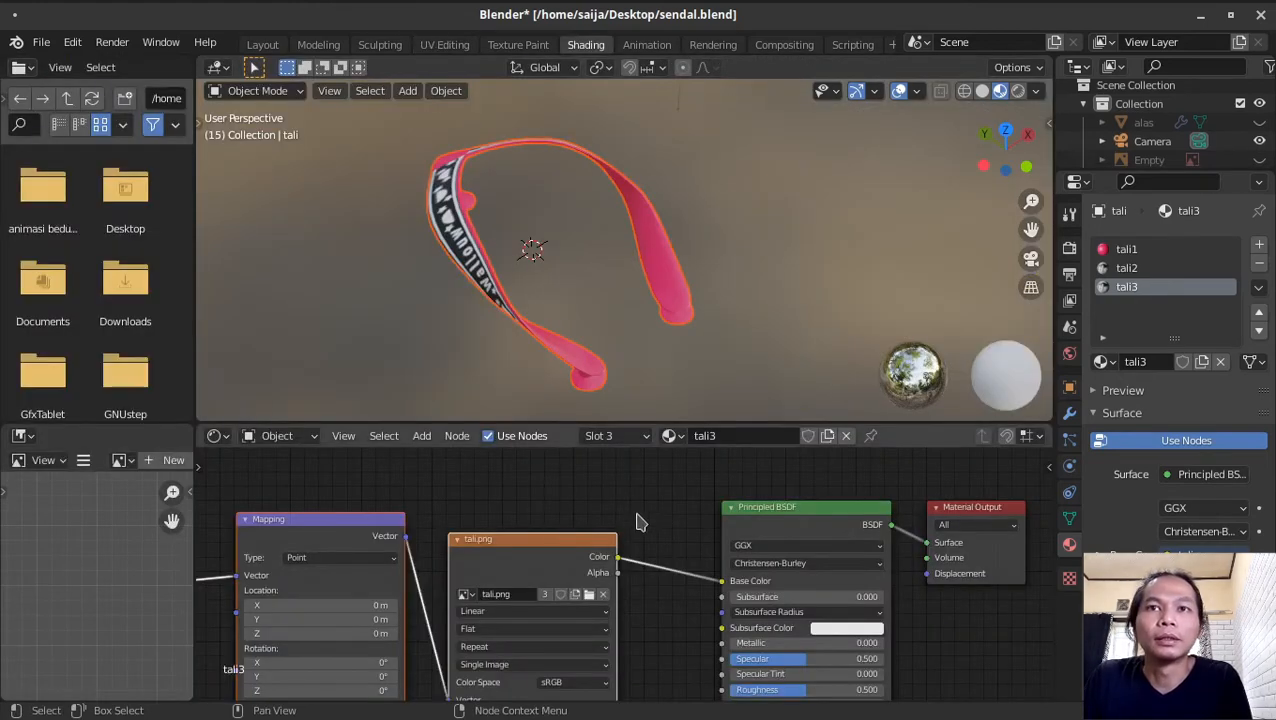
key(g)
click(460, 539)
middle_drag(560, 622, 566, 499)
scroll(652, 549, down, 2)
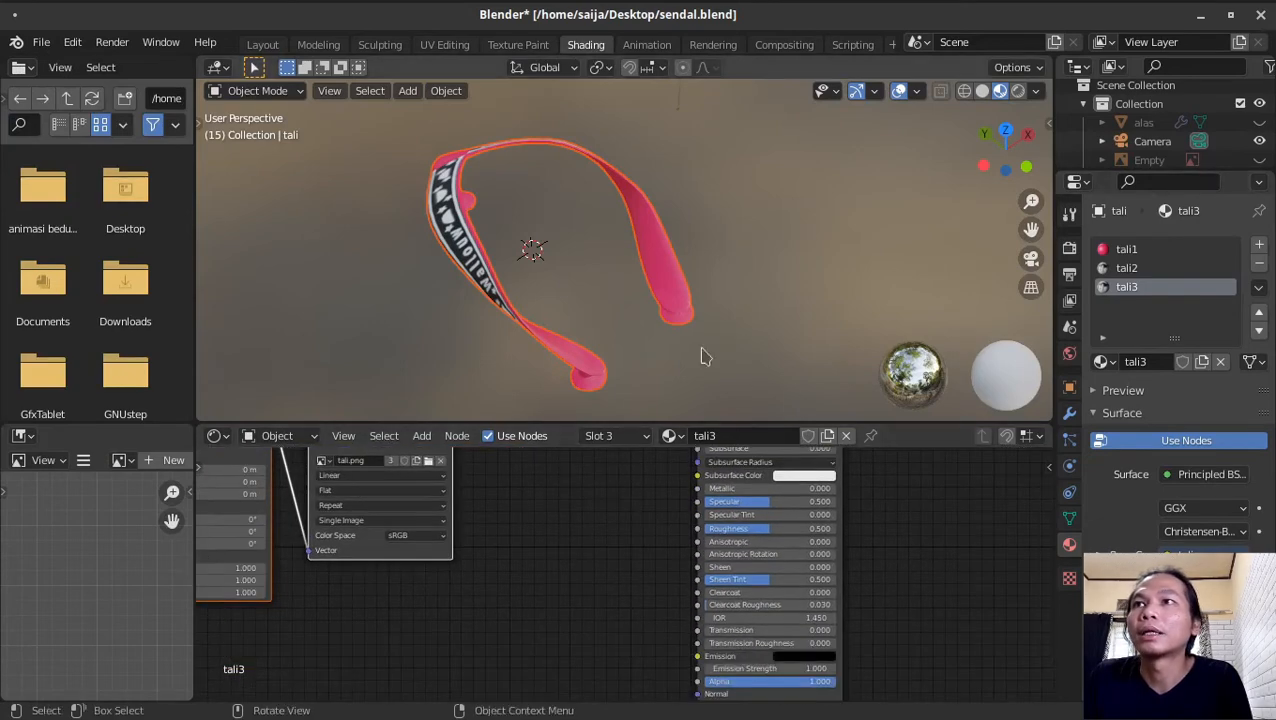
Step: Unhide the alas sole, view its Normal Map node setup, and reselect the tali strap
click(1145, 122)
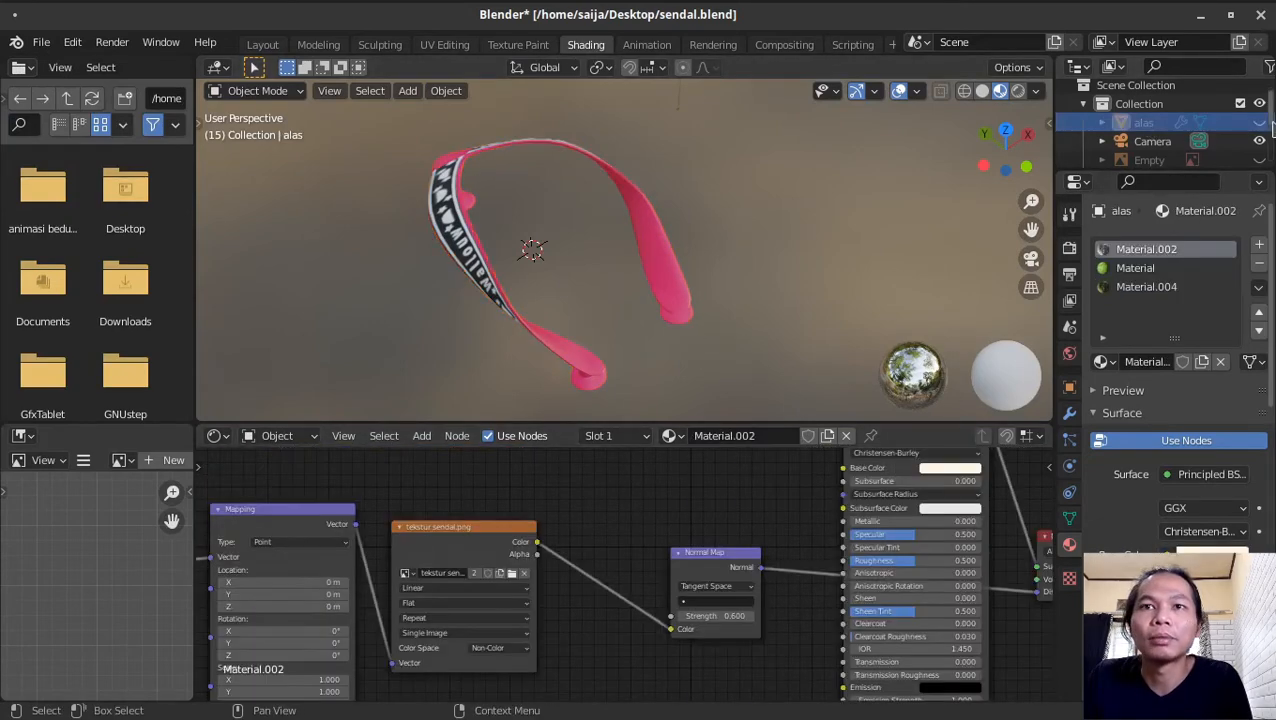
click(1259, 122)
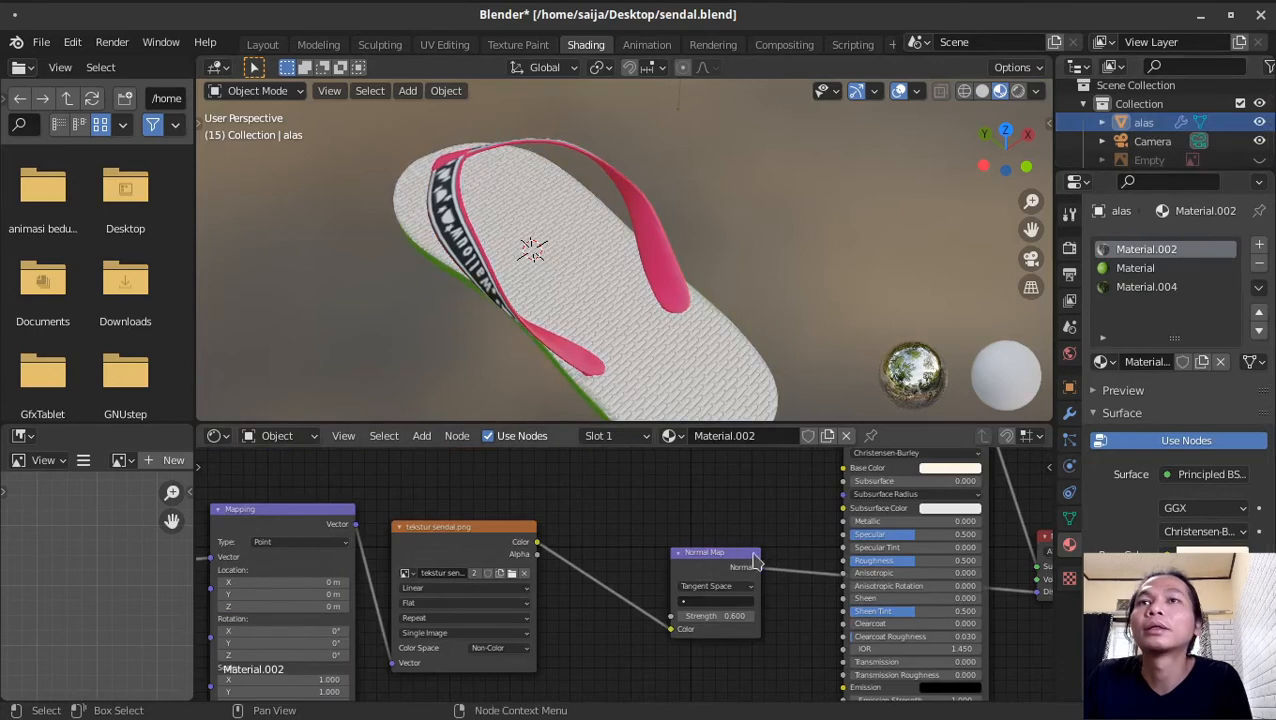
middle_drag(771, 543, 578, 527)
click(457, 245)
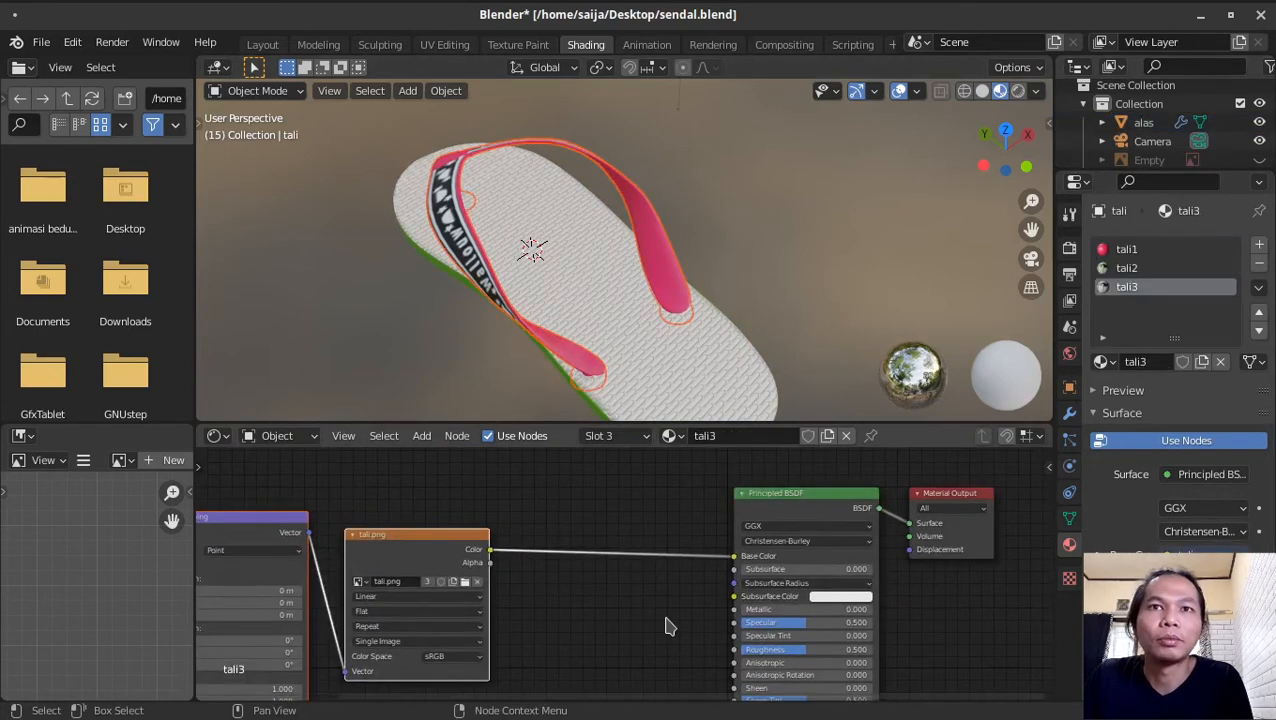
Step: Replace tali3's Base Color link with a Normal Map node fed by the tali.png colour and connected to the output's Displacement
click(422, 435)
mouse_move(483, 590)
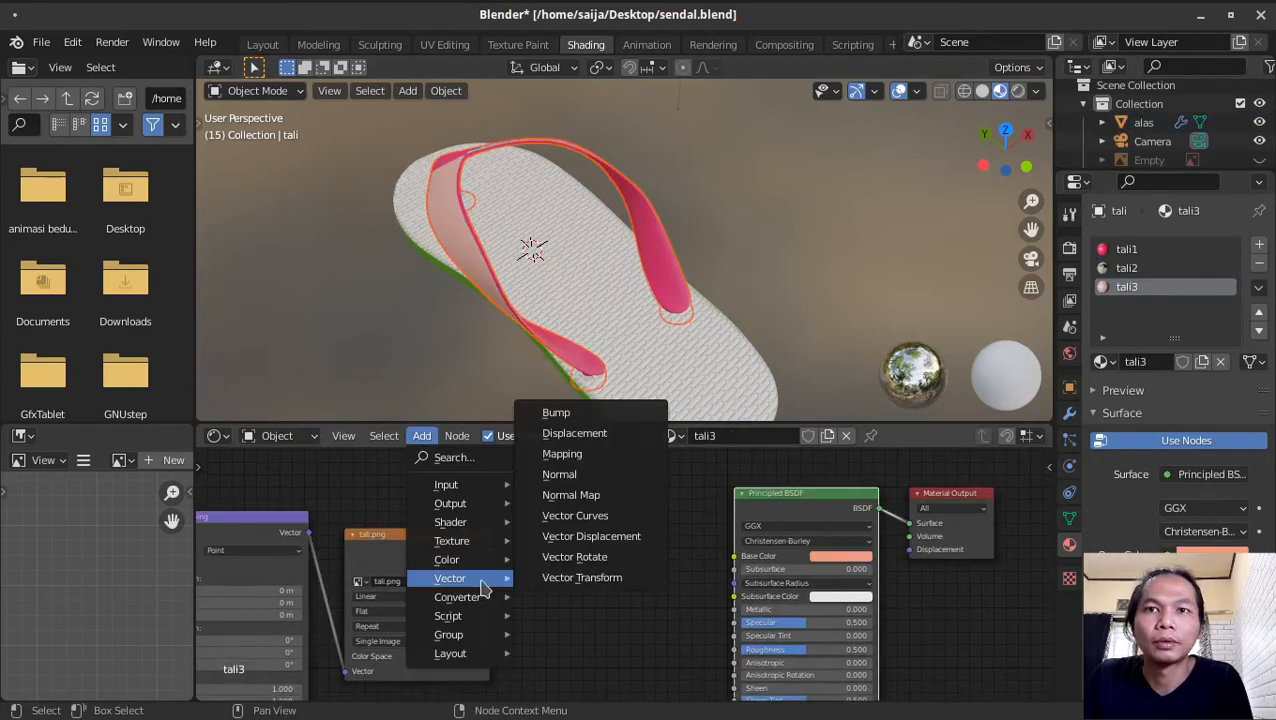
click(571, 494)
click(615, 585)
drag(490, 549, 576, 640)
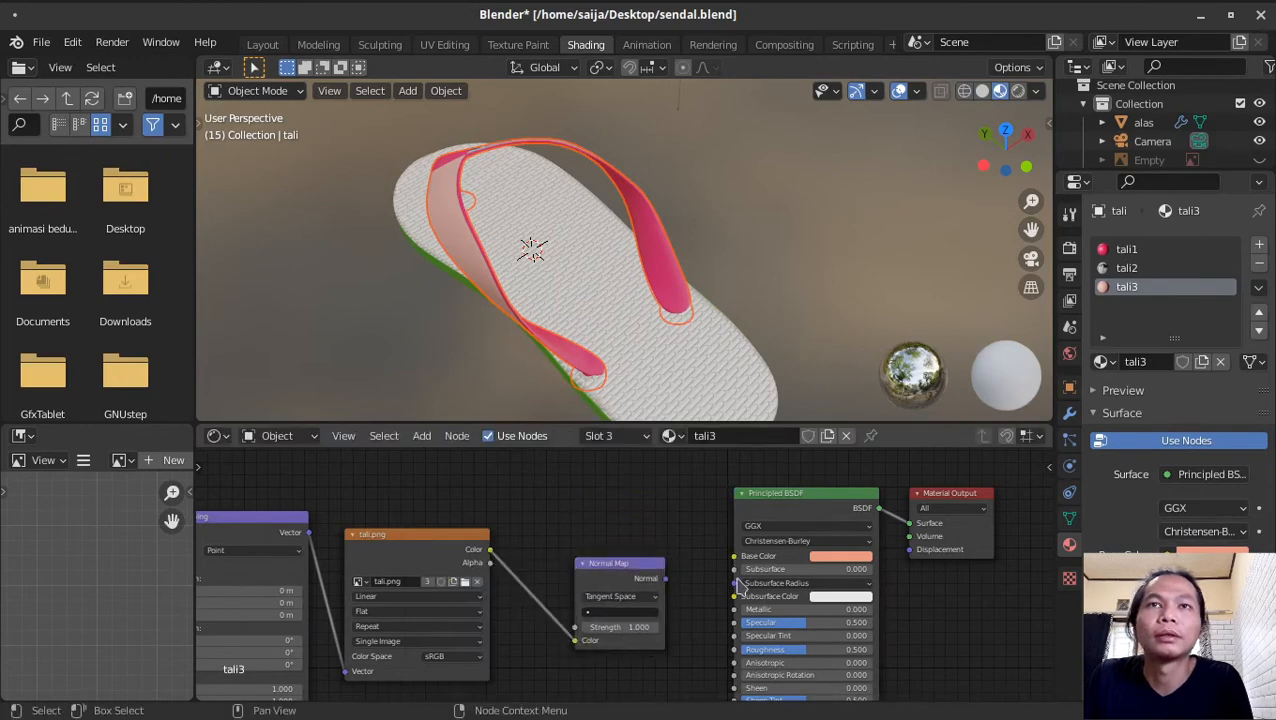
mouse_move(741, 588)
mouse_down()
mouse_move(880, 567)
mouse_move(908, 550)
mouse_up()
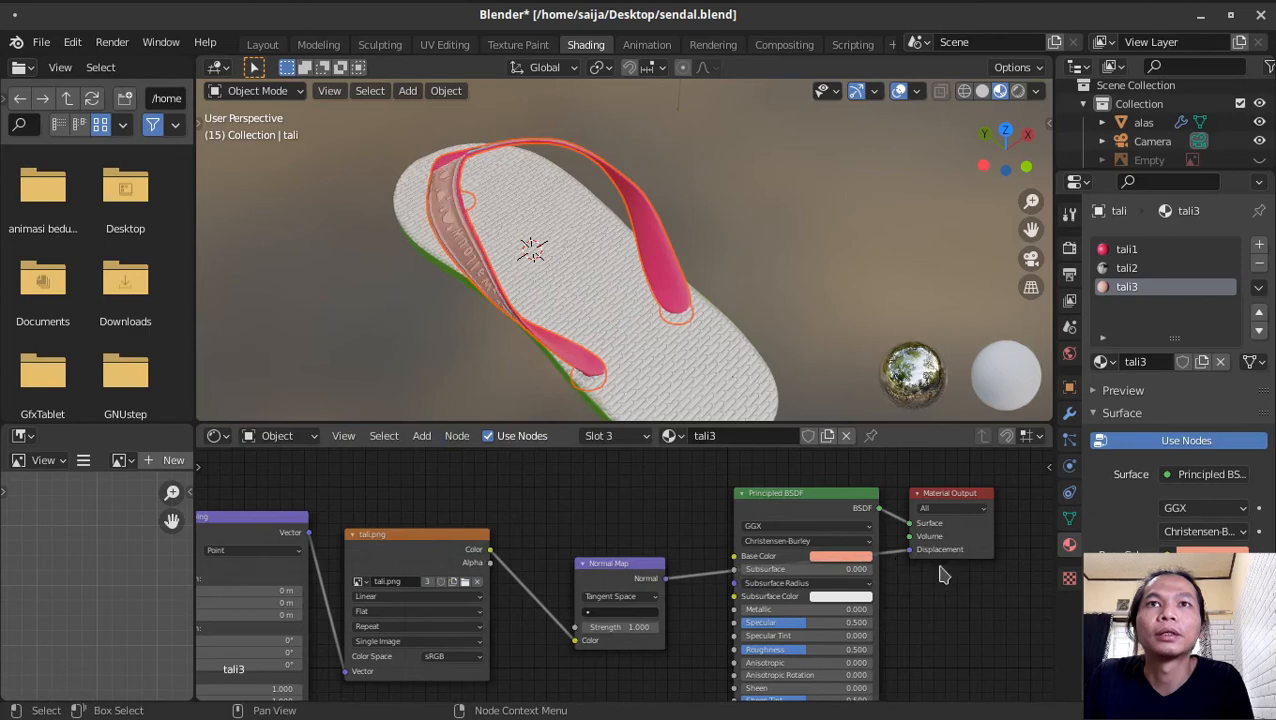
Step: Set tali3's Base Color by sampling the pink of the strap in the viewport
middle_drag(563, 418, 588, 290)
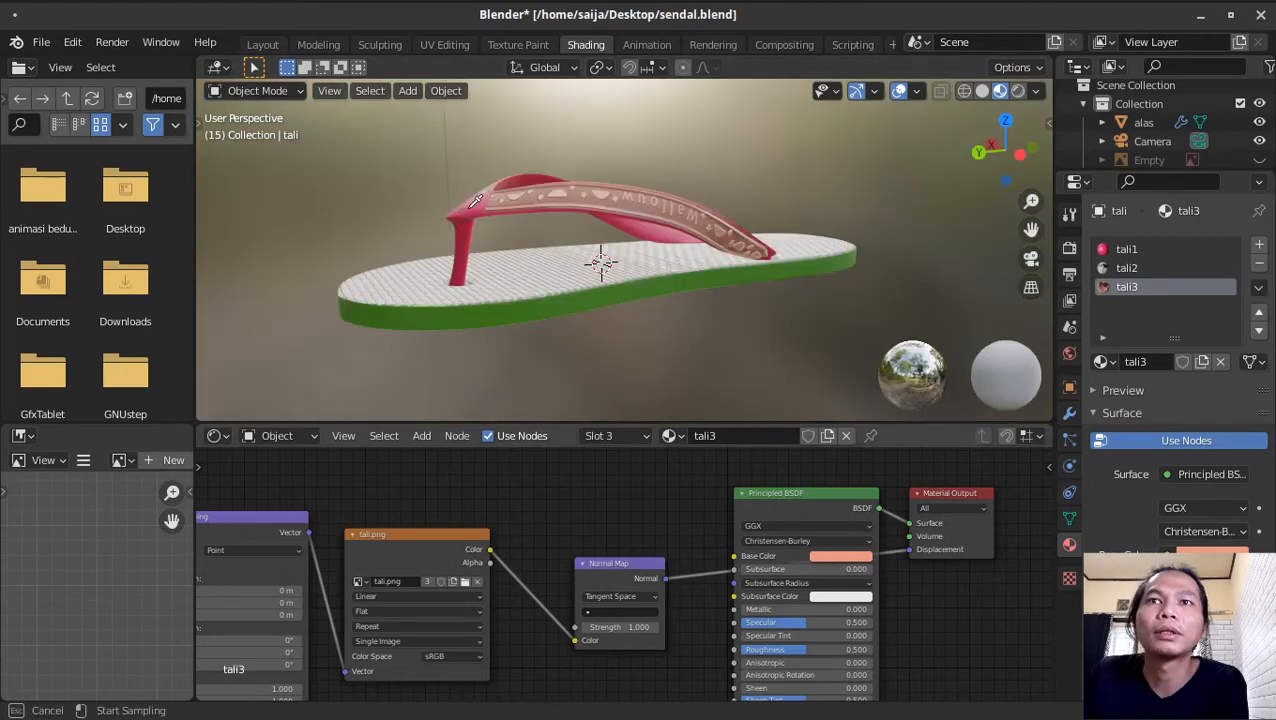
click(469, 206)
middle_drag(701, 293, 644, 311)
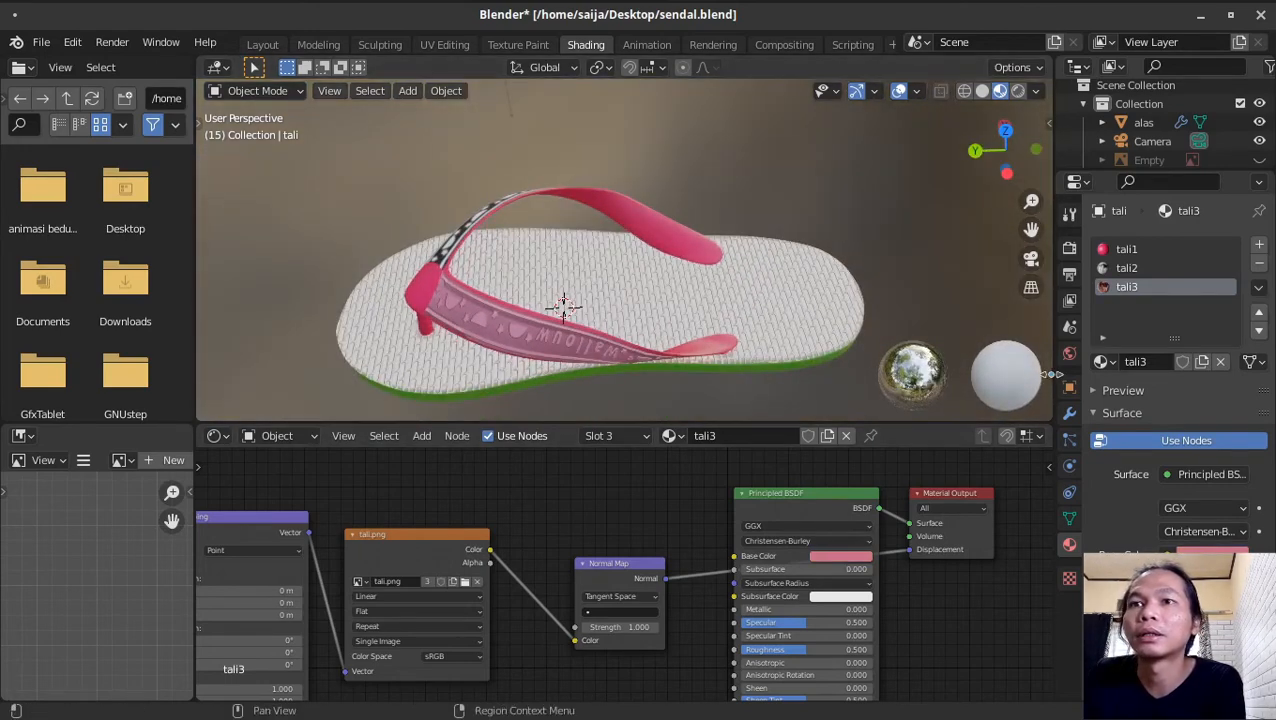
Step: Change the Base Color of the tali1 material to green
click(1127, 249)
click(840, 556)
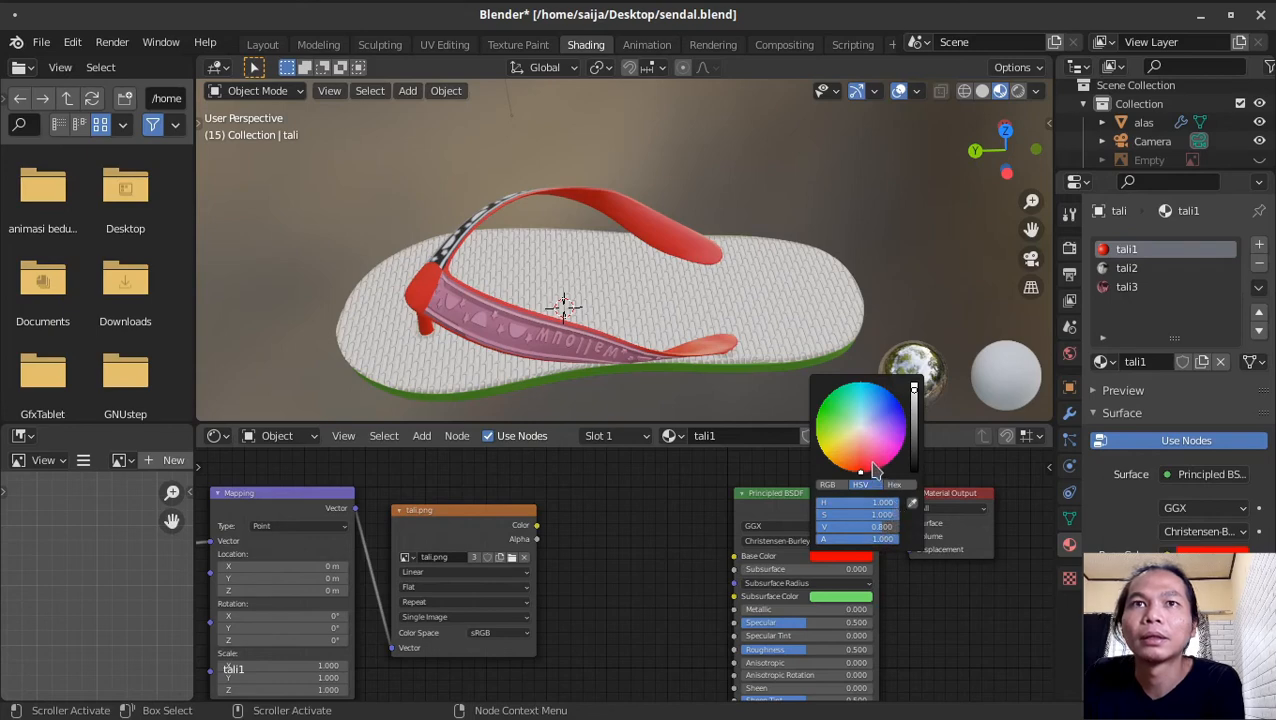
drag(876, 470, 866, 462)
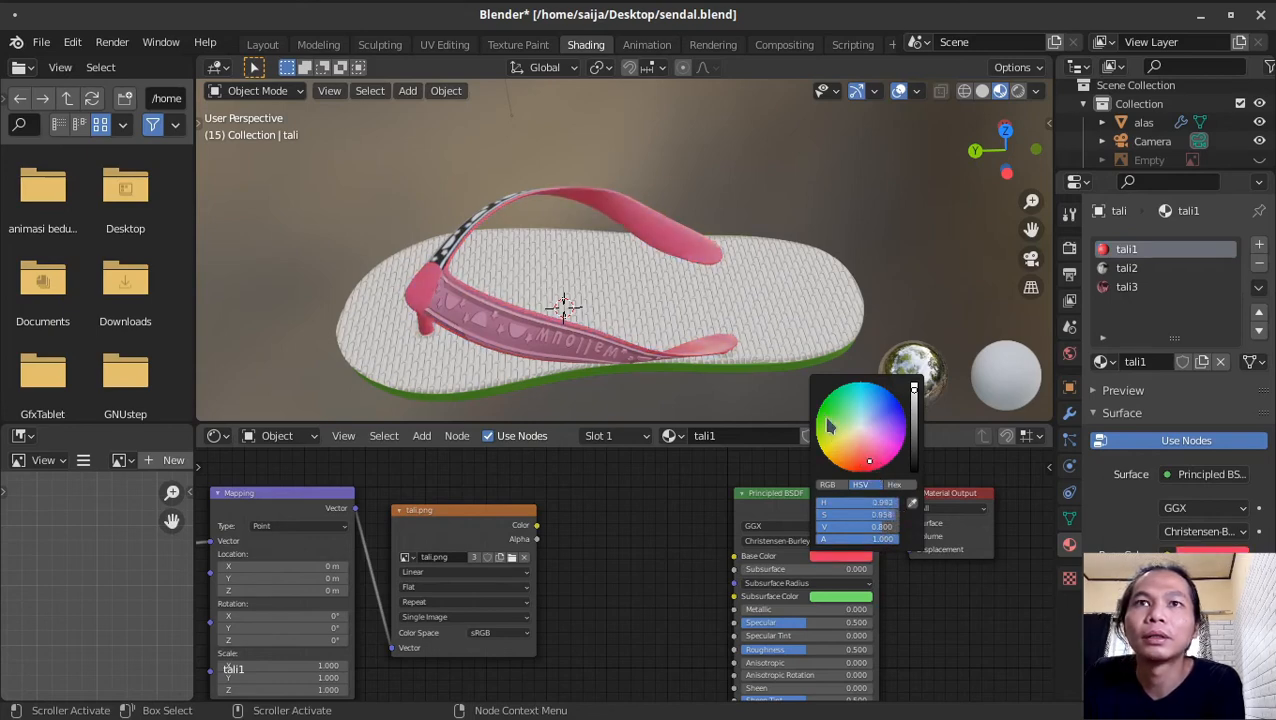
click(828, 426)
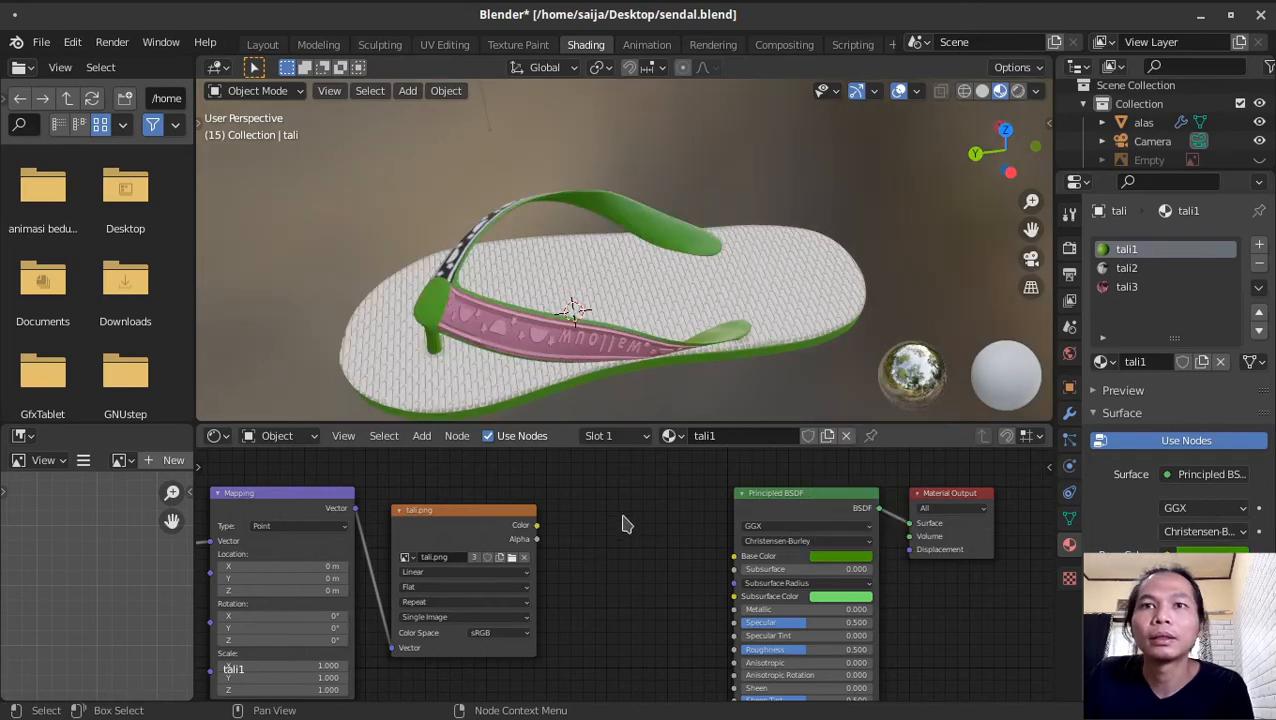
Step: Route tali1's tali.png colour through a Normal Map node into the Displacement input of the Material Output
middle_drag(592, 548, 607, 508)
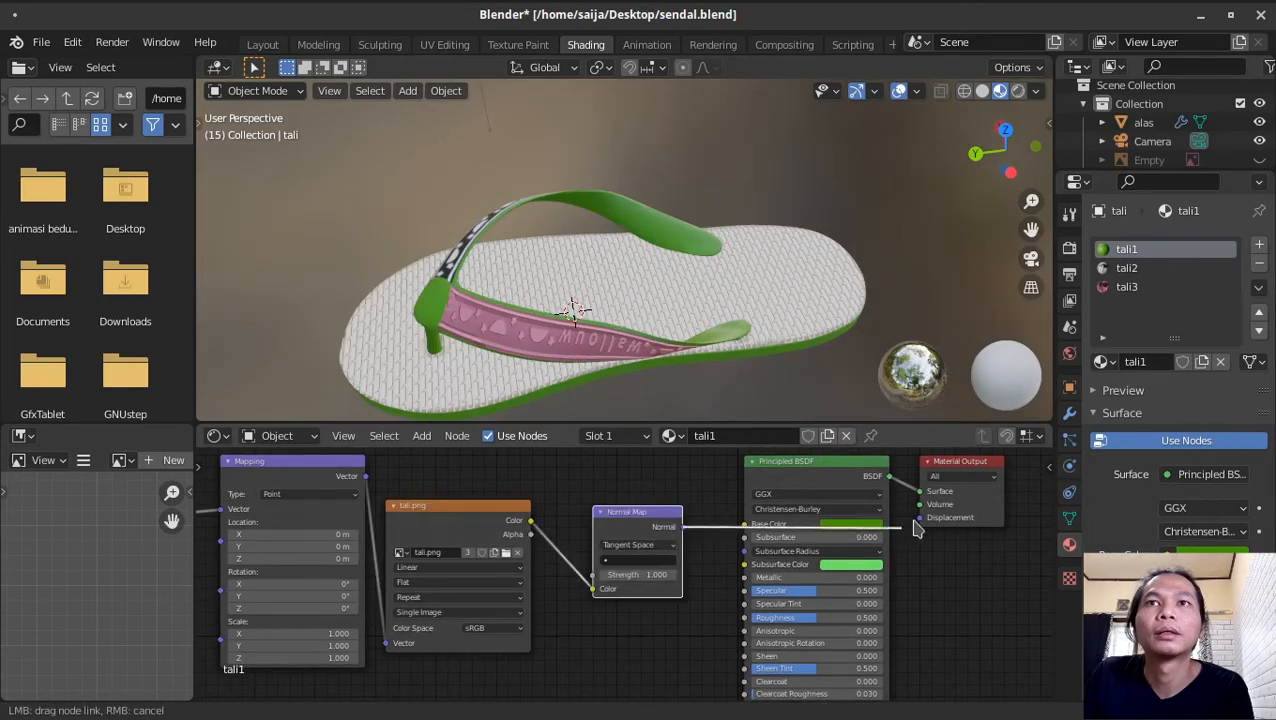
drag(740, 520, 919, 517)
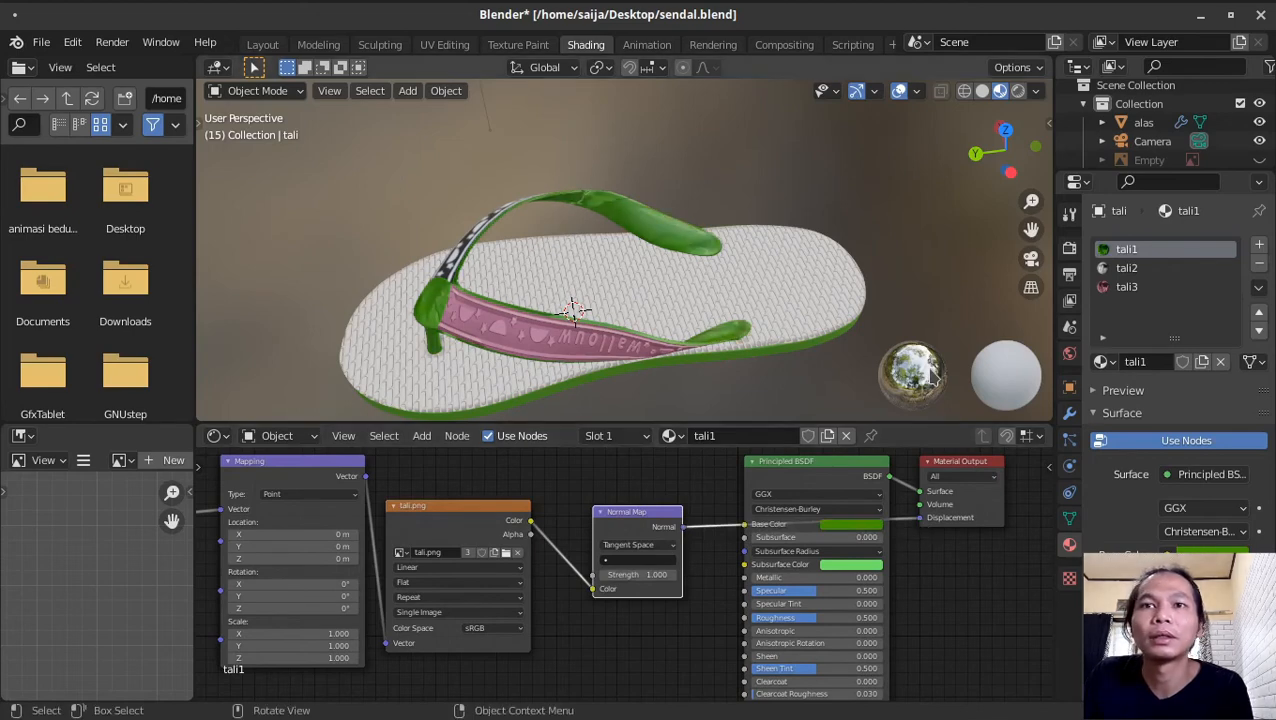
Step: Disconnect tali1's Normal Map node from the Displacement input and from the tali.png colour output
mouse_move(919, 517)
mouse_down()
mouse_move(889, 561)
mouse_move(722, 543)
mouse_up()
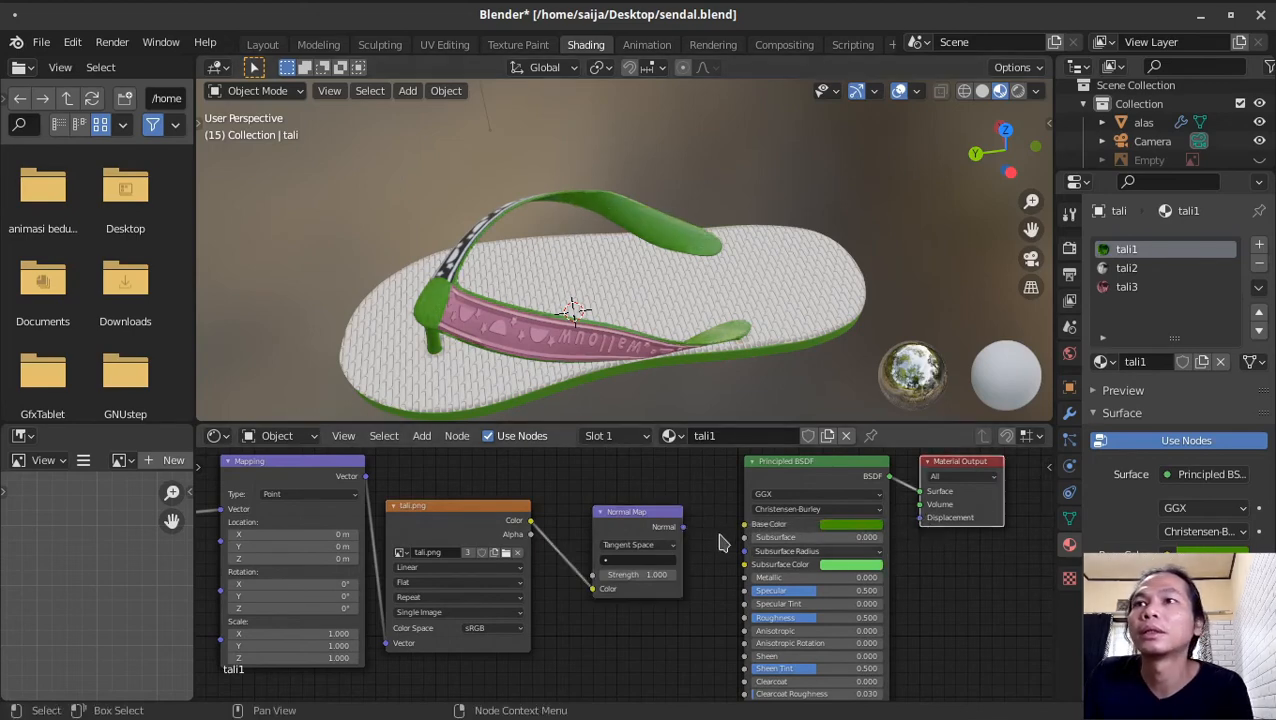
drag(592, 589, 565, 598)
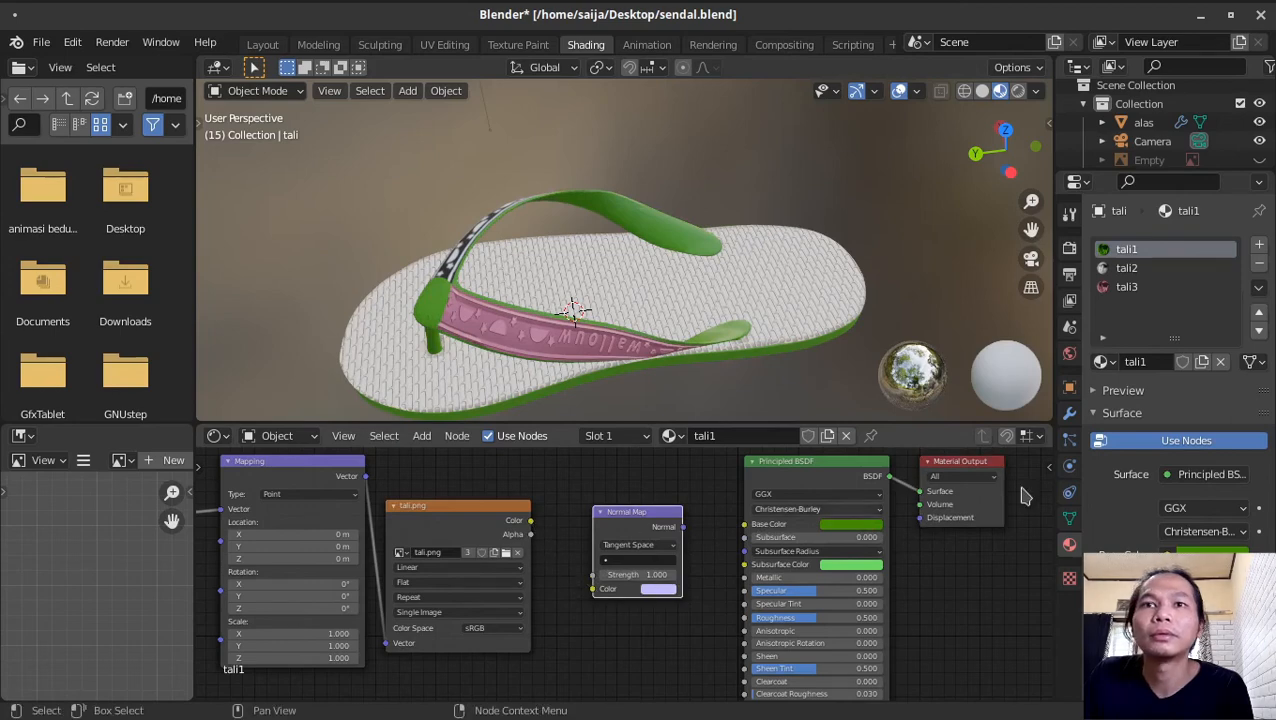
Step: Set the Base Color of the tali3 material to green with hue 0.3, saturation 1 and value 0.3
click(1128, 268)
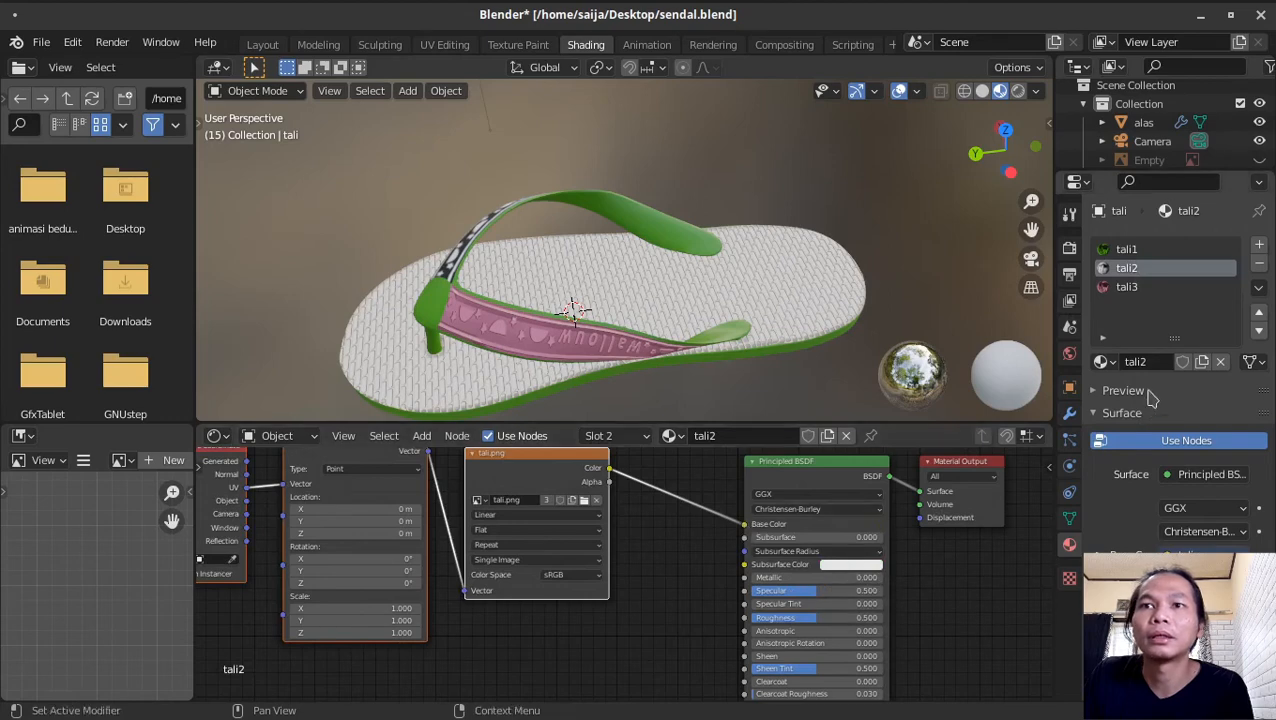
click(1126, 288)
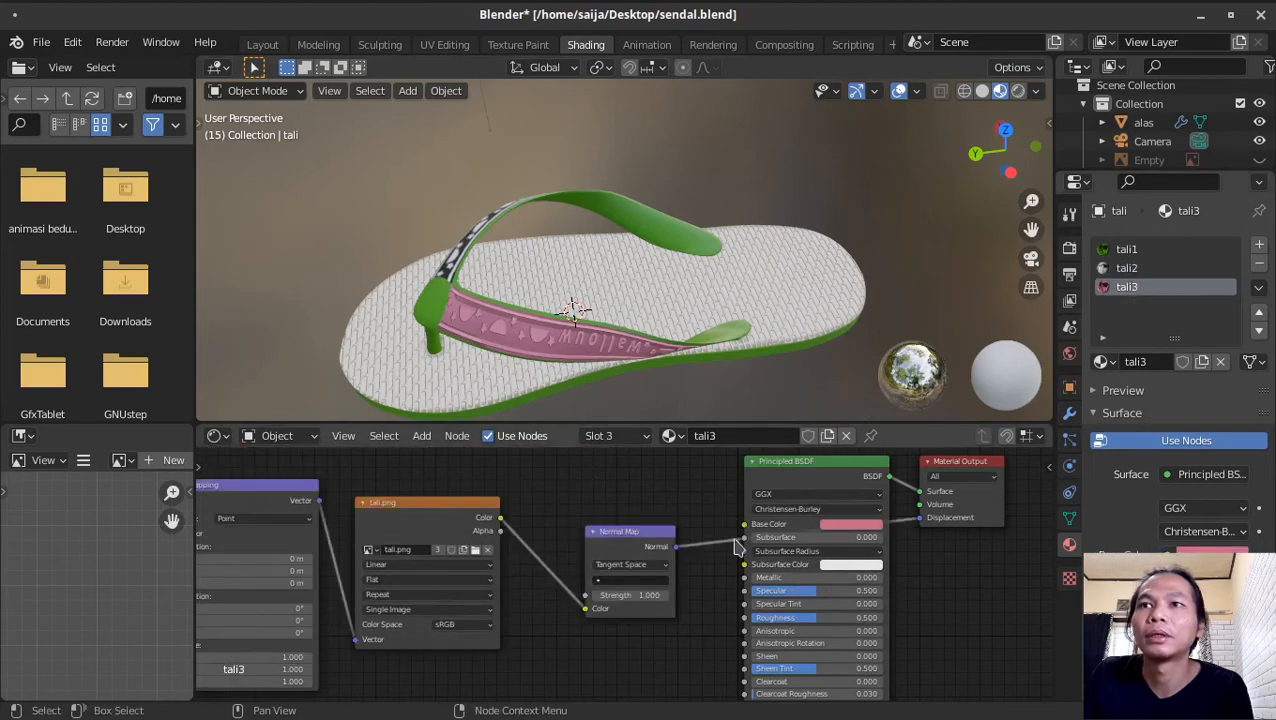
click(848, 525)
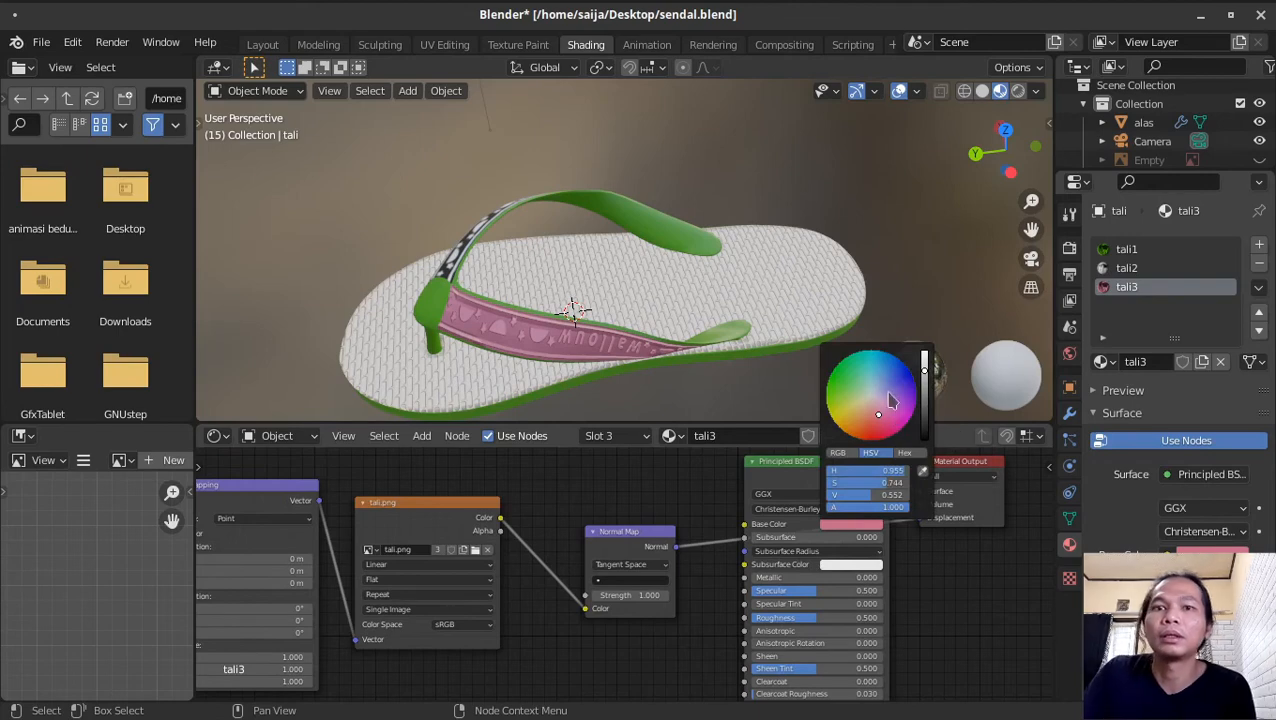
click(900, 470)
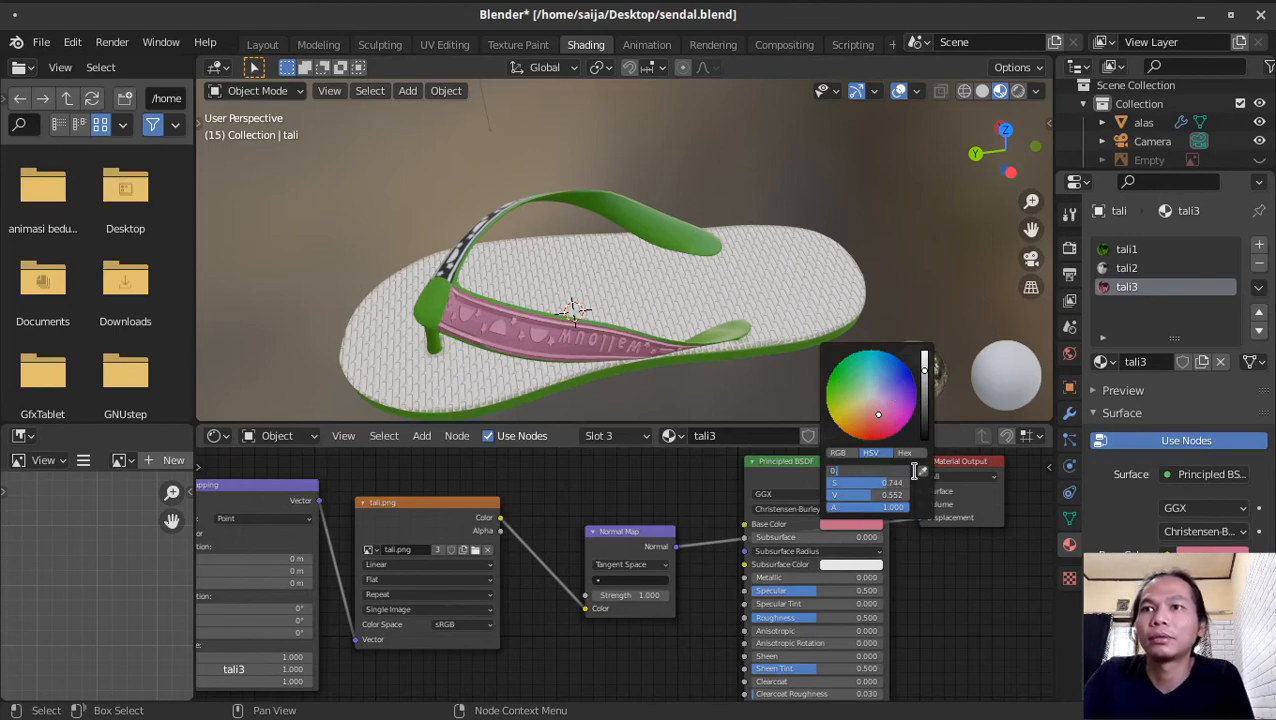
text(0.3)
key(Tab)
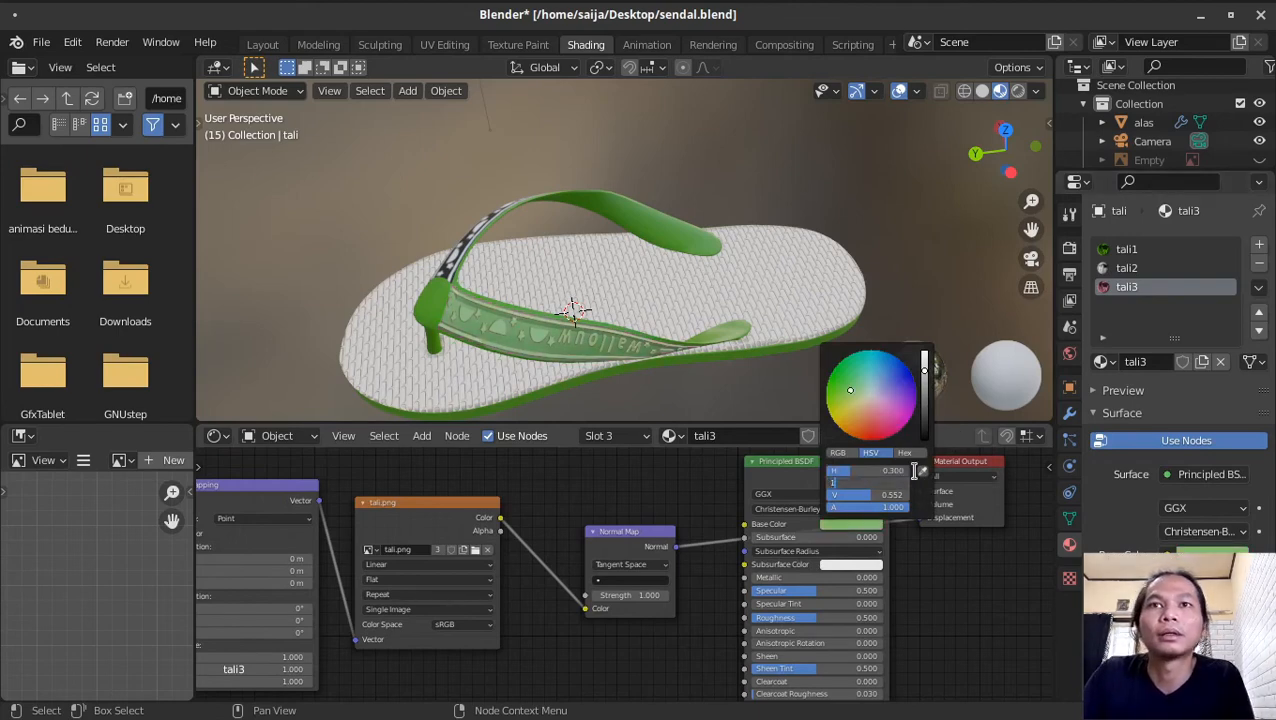
text(1)
key(Tab)
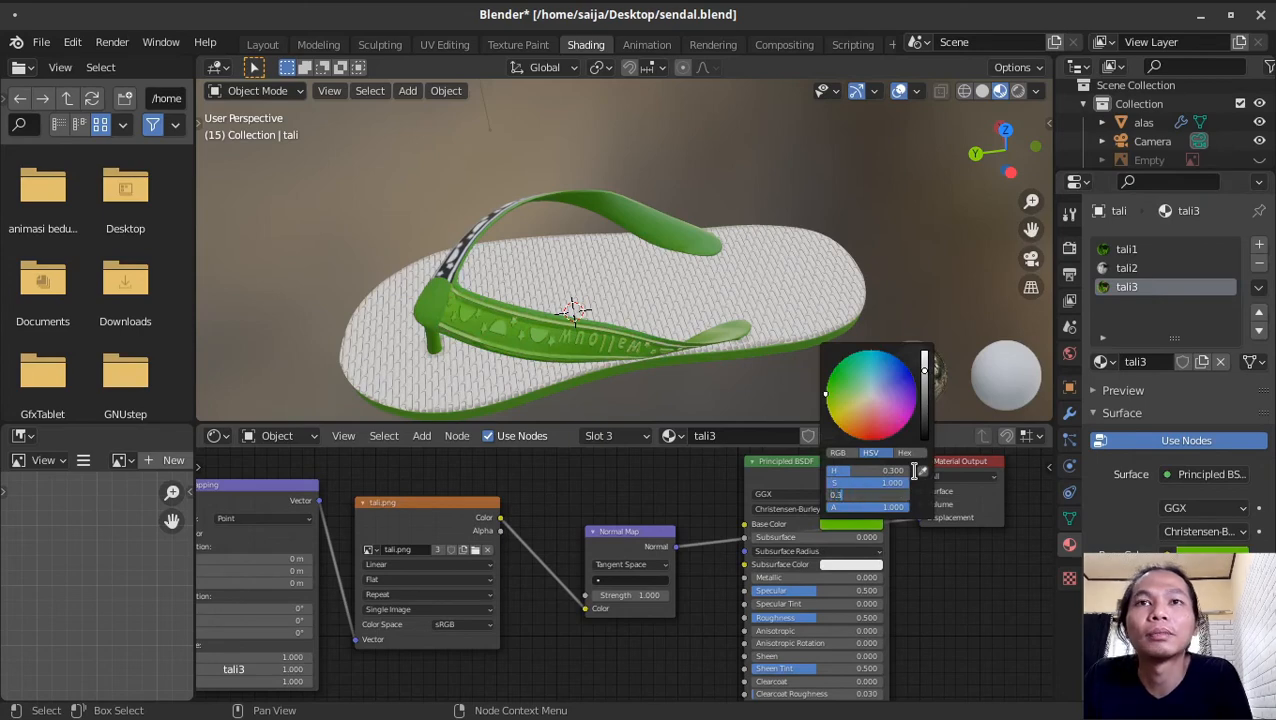
text(0.3)
key(Return)
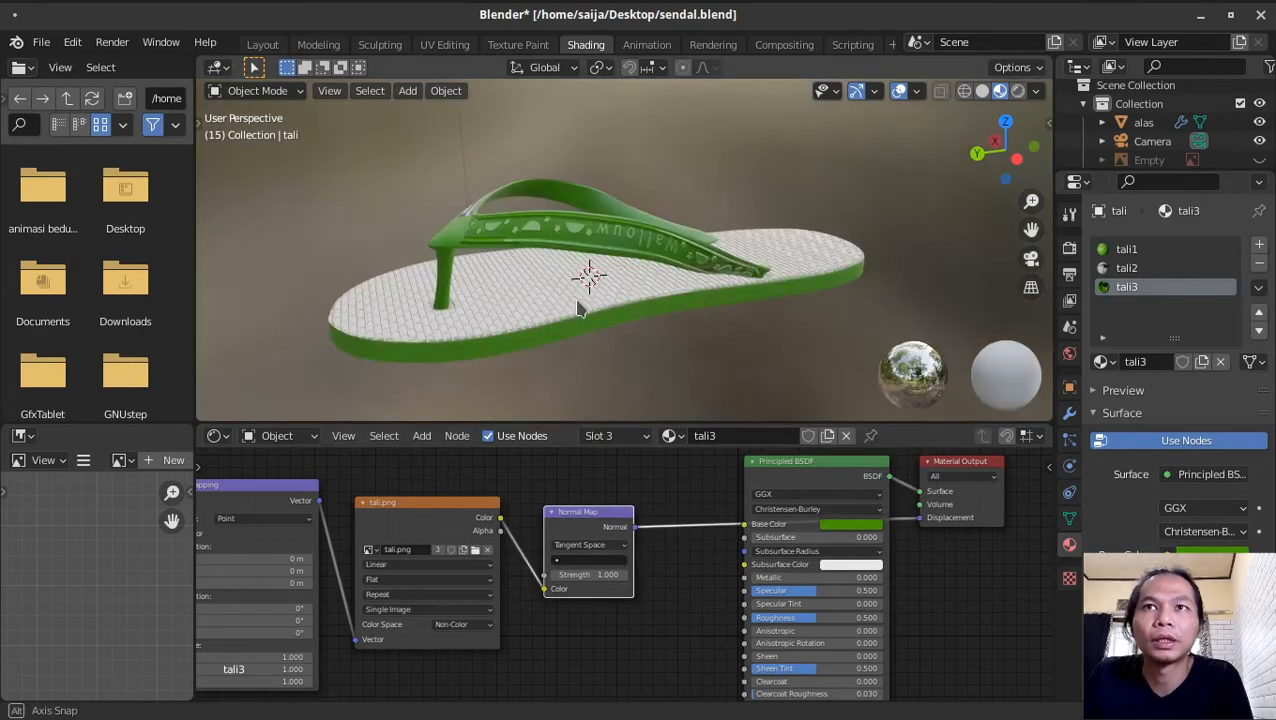
Step: Set the Strength of tali3's Normal Map node to 0.2
middle_drag(590, 276, 590, 320)
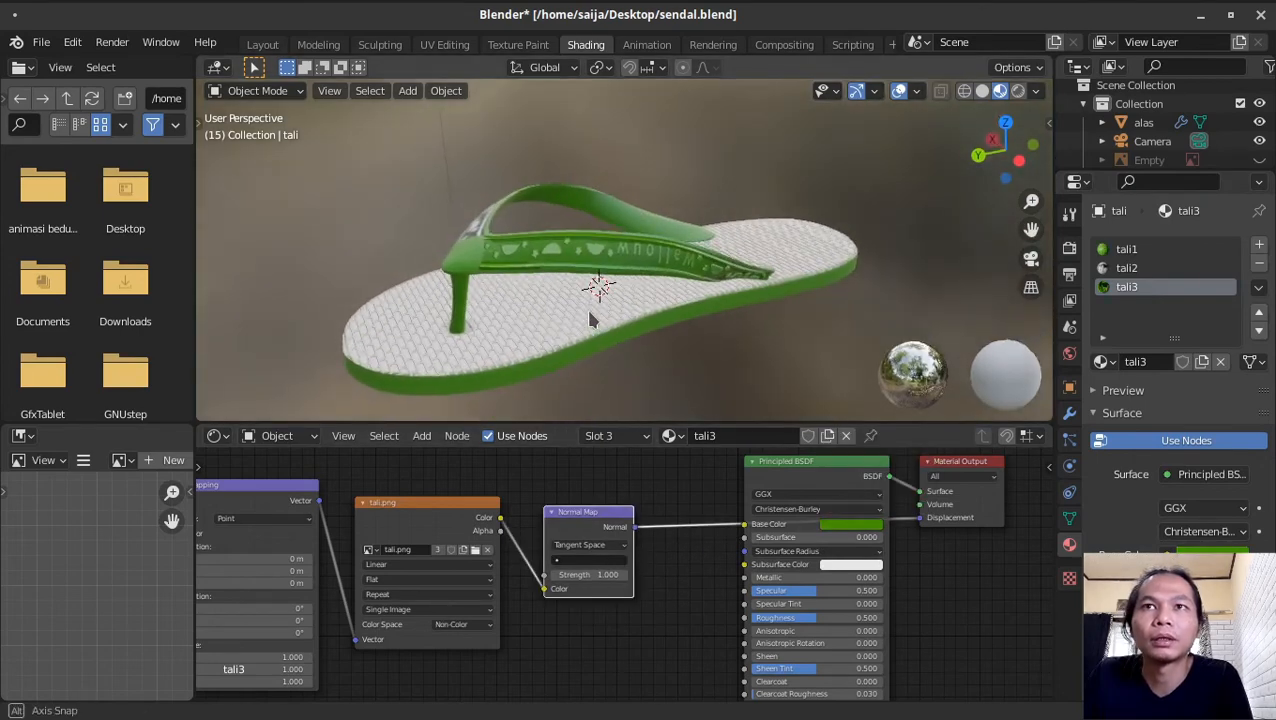
drag(586, 575, 485, 575)
click(585, 575)
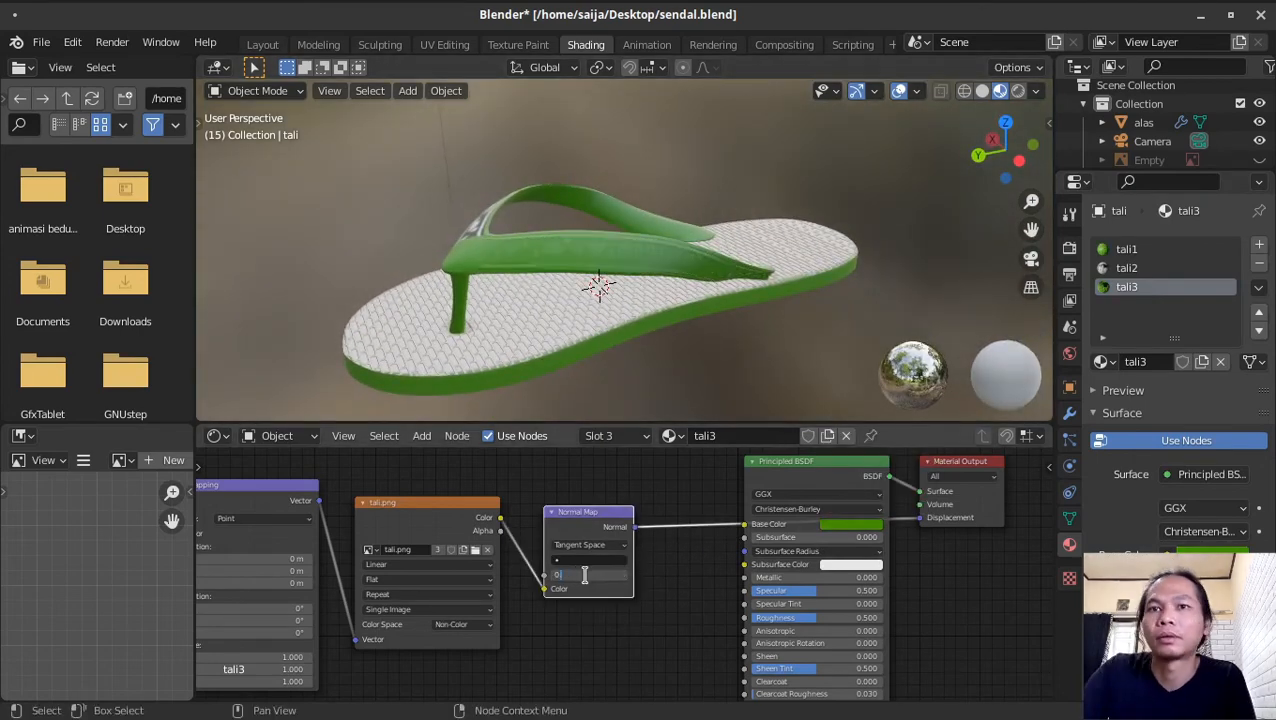
text(0.2)
key(Return)
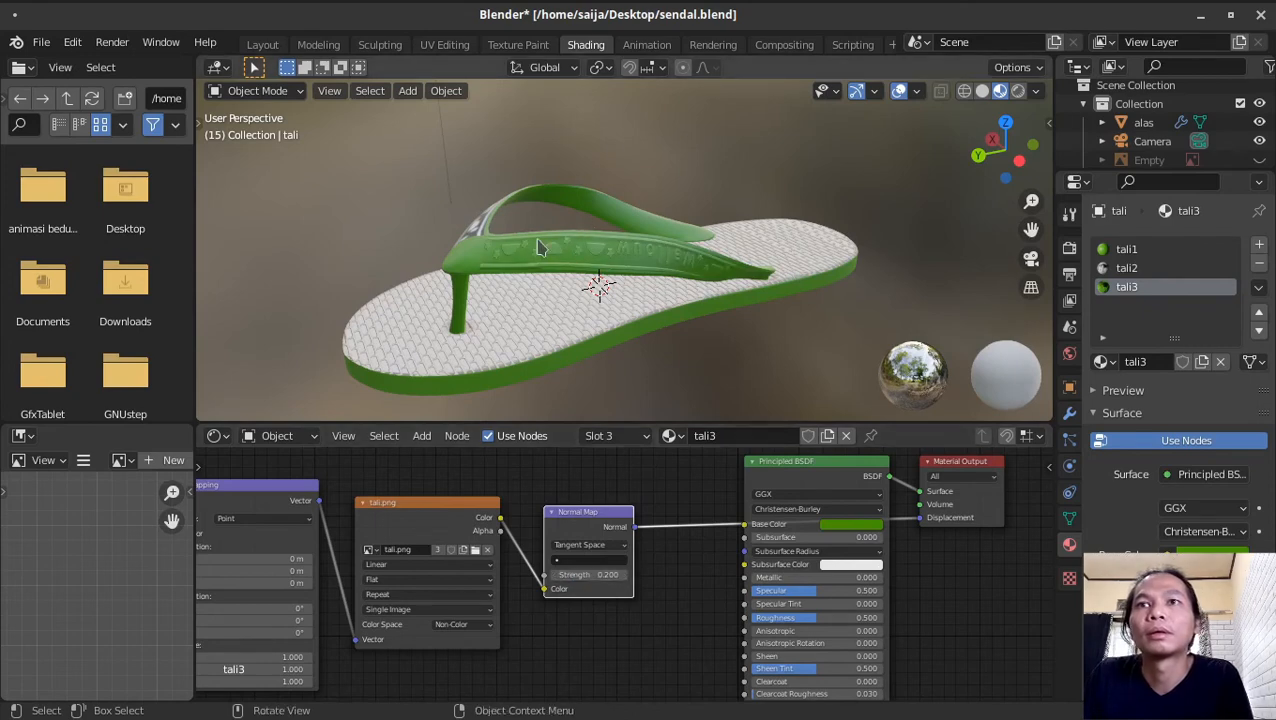
Step: In the tali2 material, connect the tali.png colour to the Material Output's Displacement and remove its link to Base Color
middle_drag(537, 247, 720, 320)
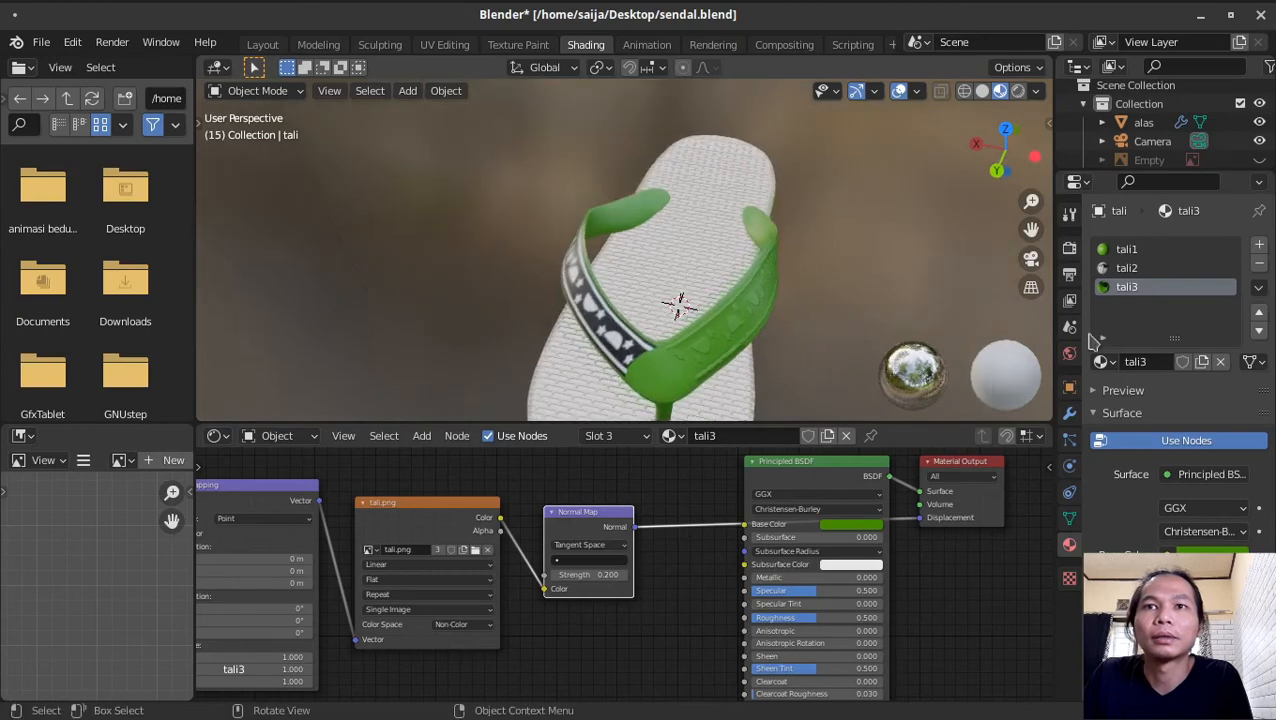
click(1121, 269)
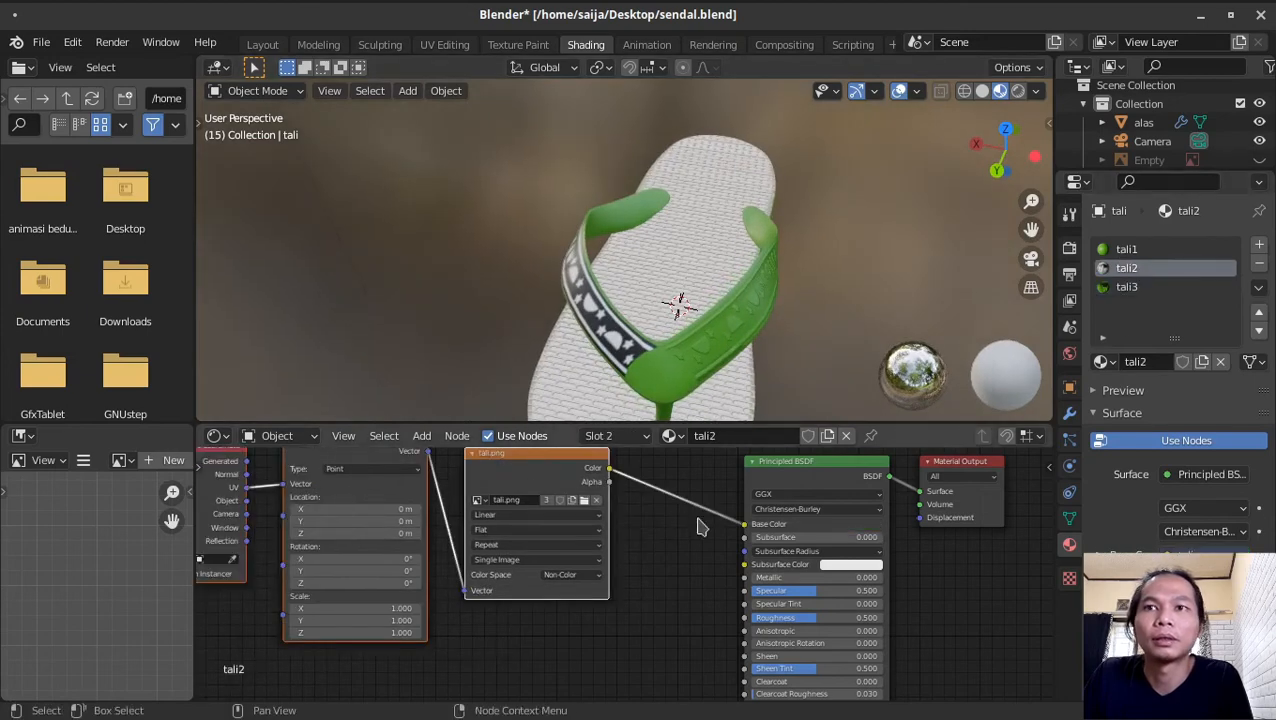
drag(519, 459, 499, 515)
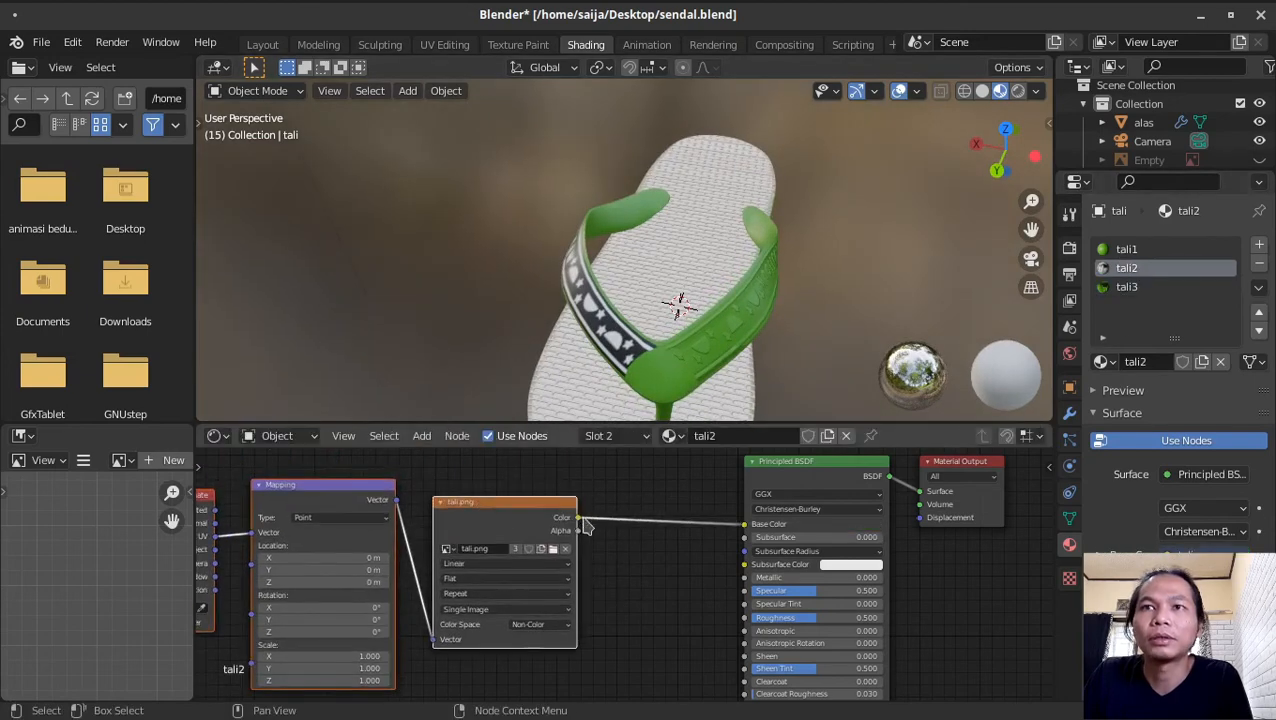
drag(578, 518, 927, 527)
drag(776, 536, 718, 540)
Step: Give the tali2 material a green Base Color with hue 0.3, saturation 1 and value 0.3
click(855, 524)
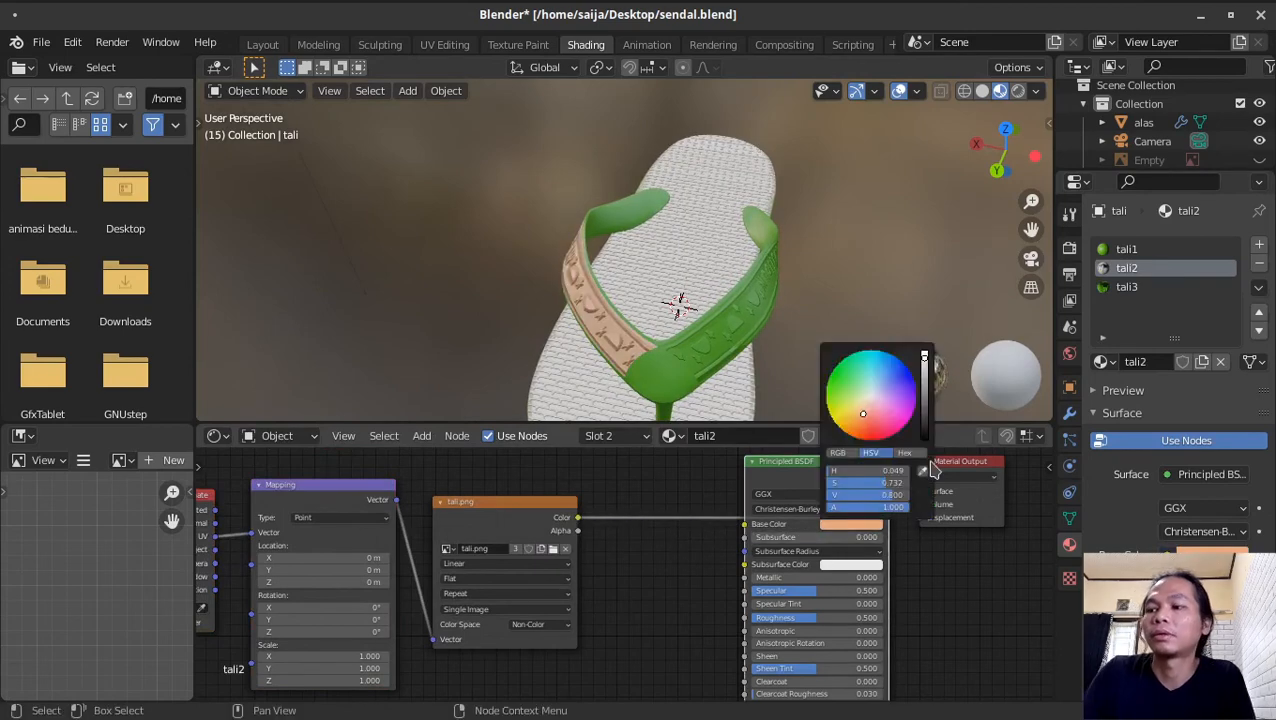
click(886, 470)
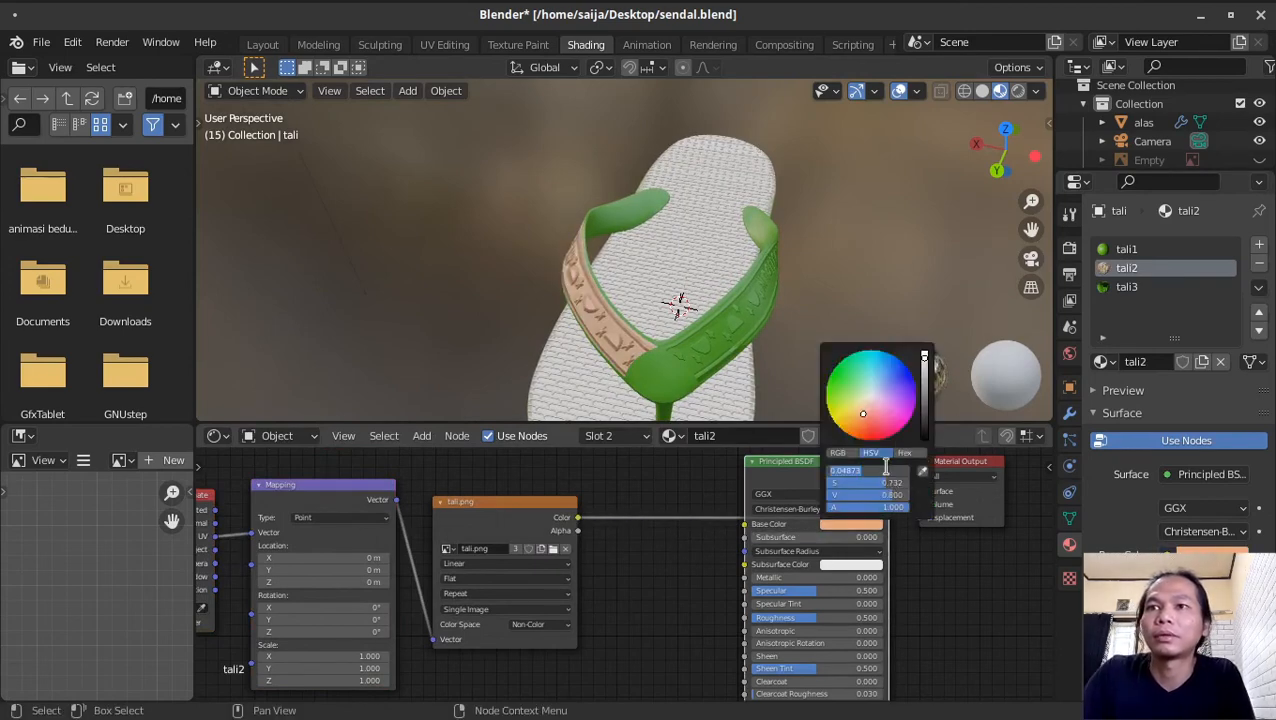
text(0.3)
key(Tab)
text(1)
key(Tab)
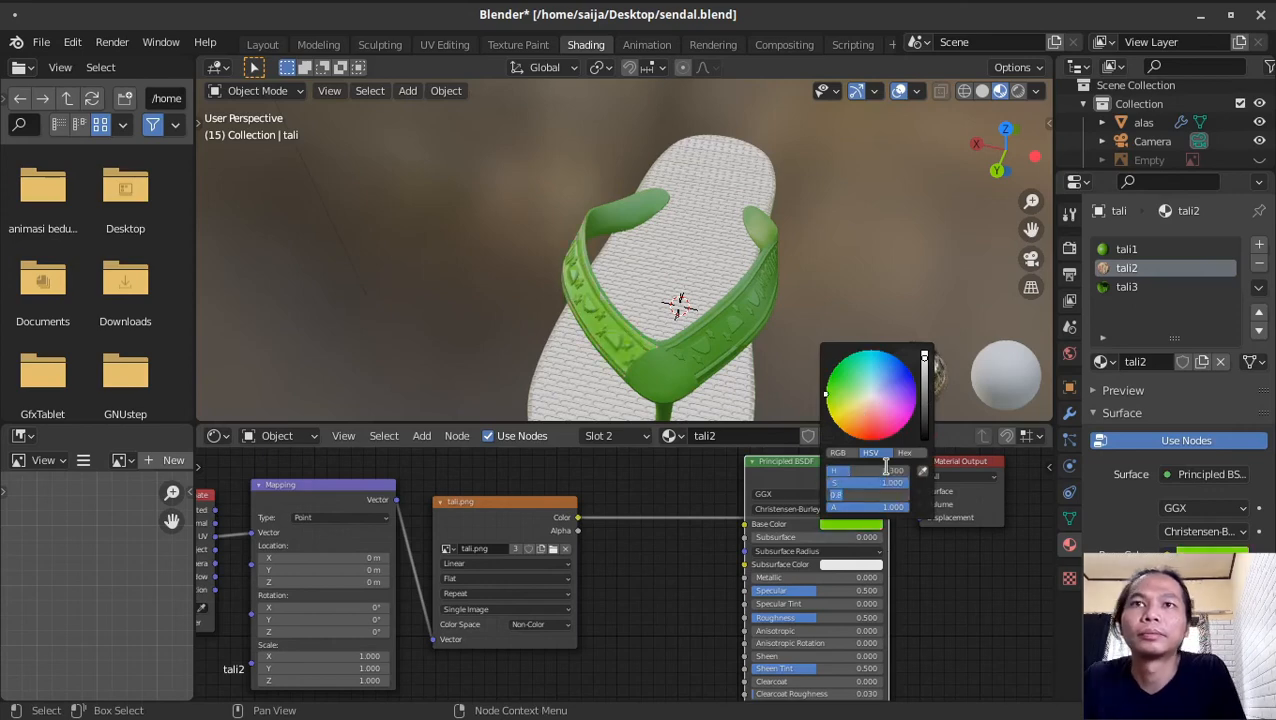
text(0.3)
key(Return)
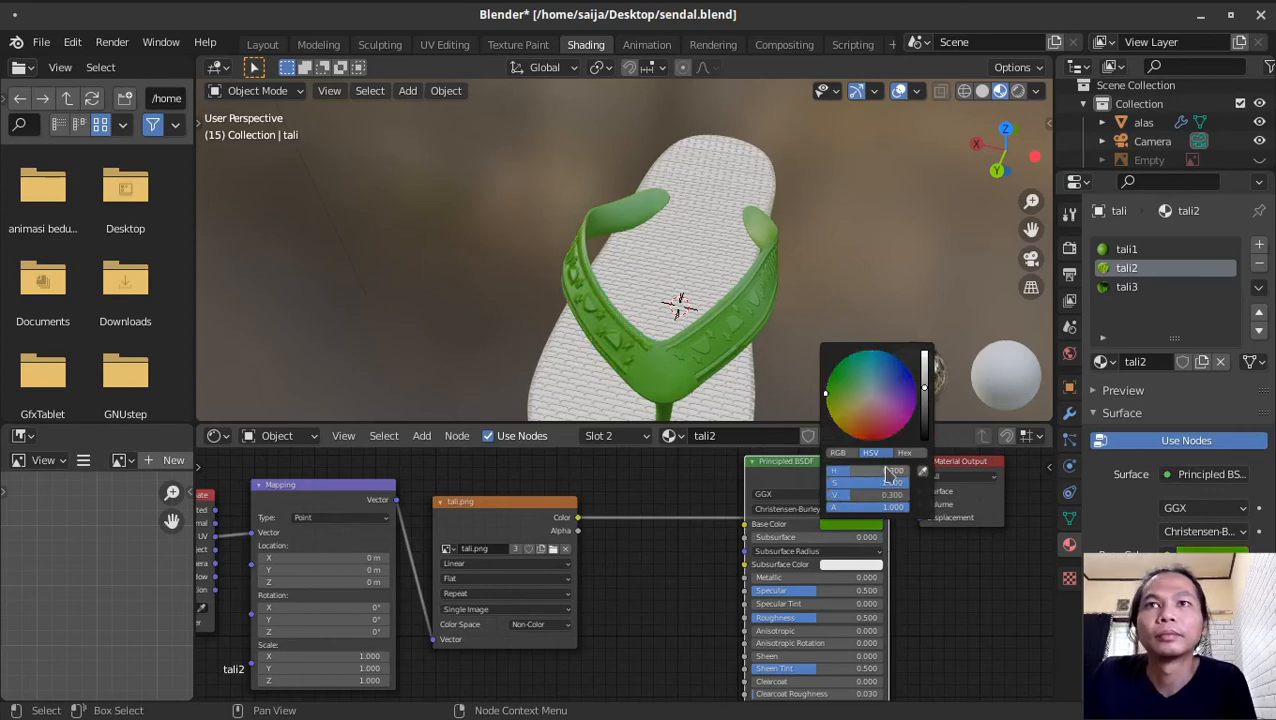
Step: Insert a Normal Map node between tali2's tali.png colour and the Displacement input, with Strength 0.2
middle_drag(618, 362, 760, 300)
click(420, 440)
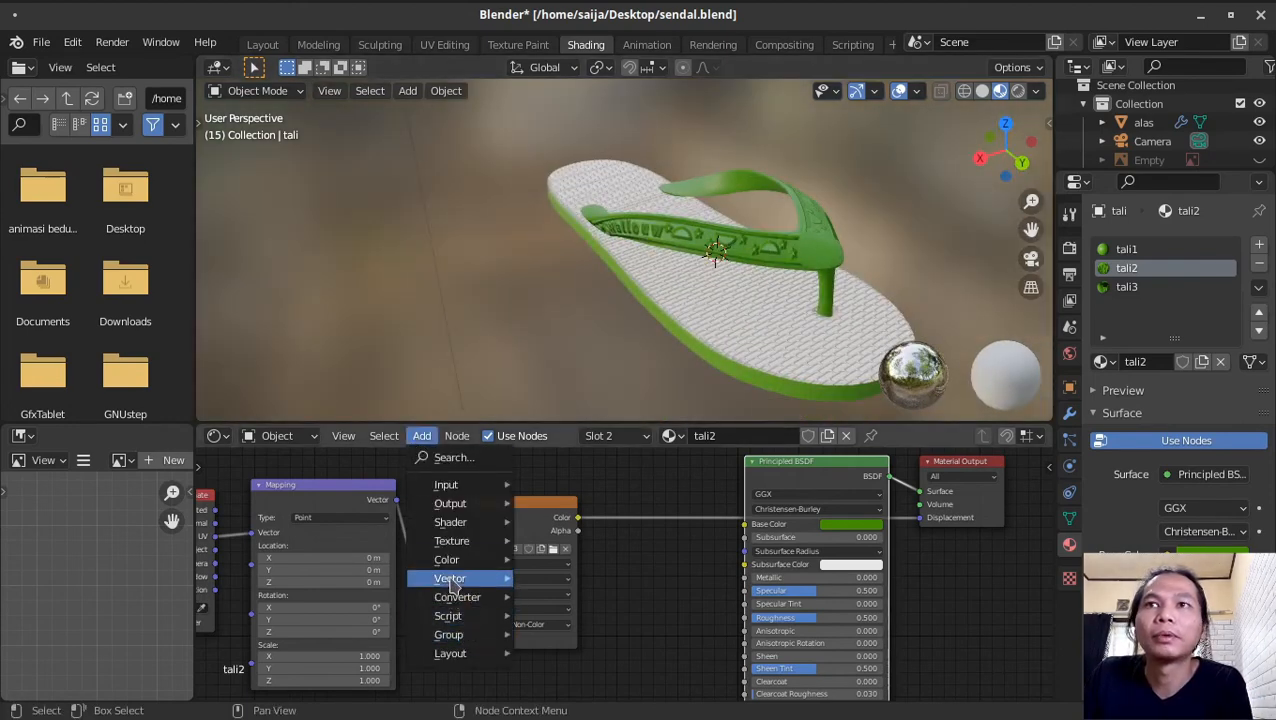
mouse_move(450, 578)
click(562, 495)
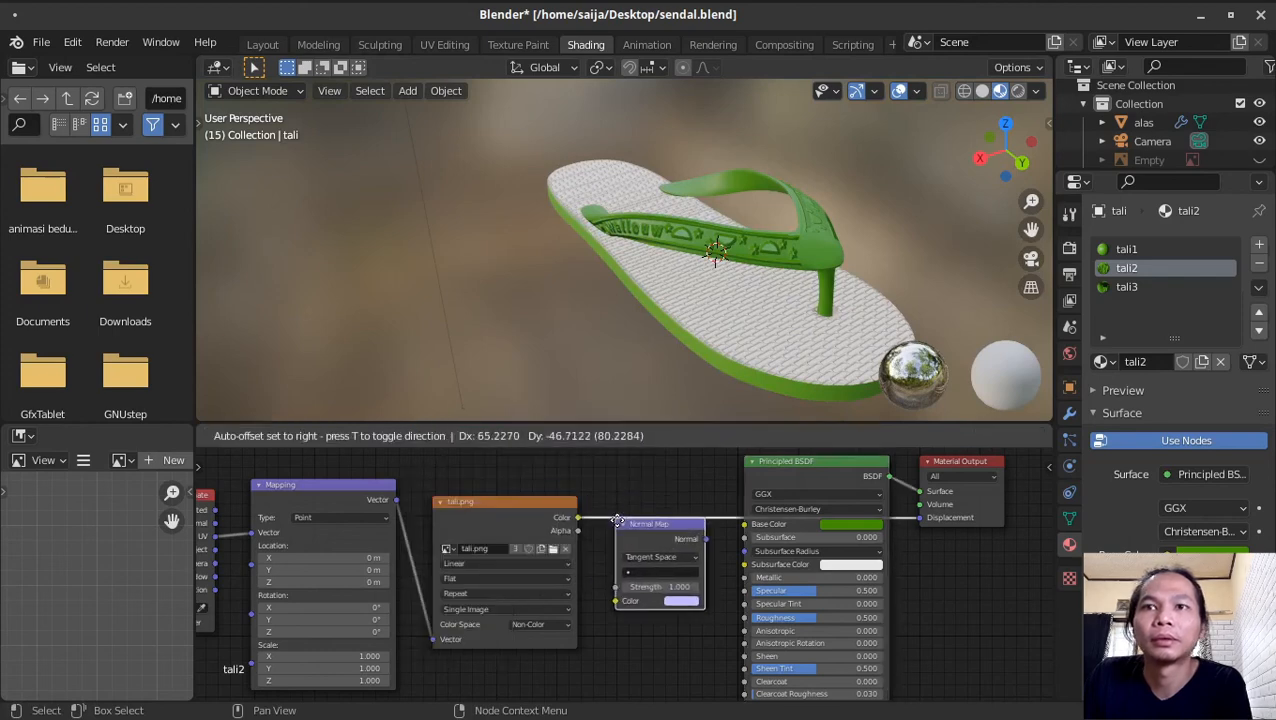
click(640, 519)
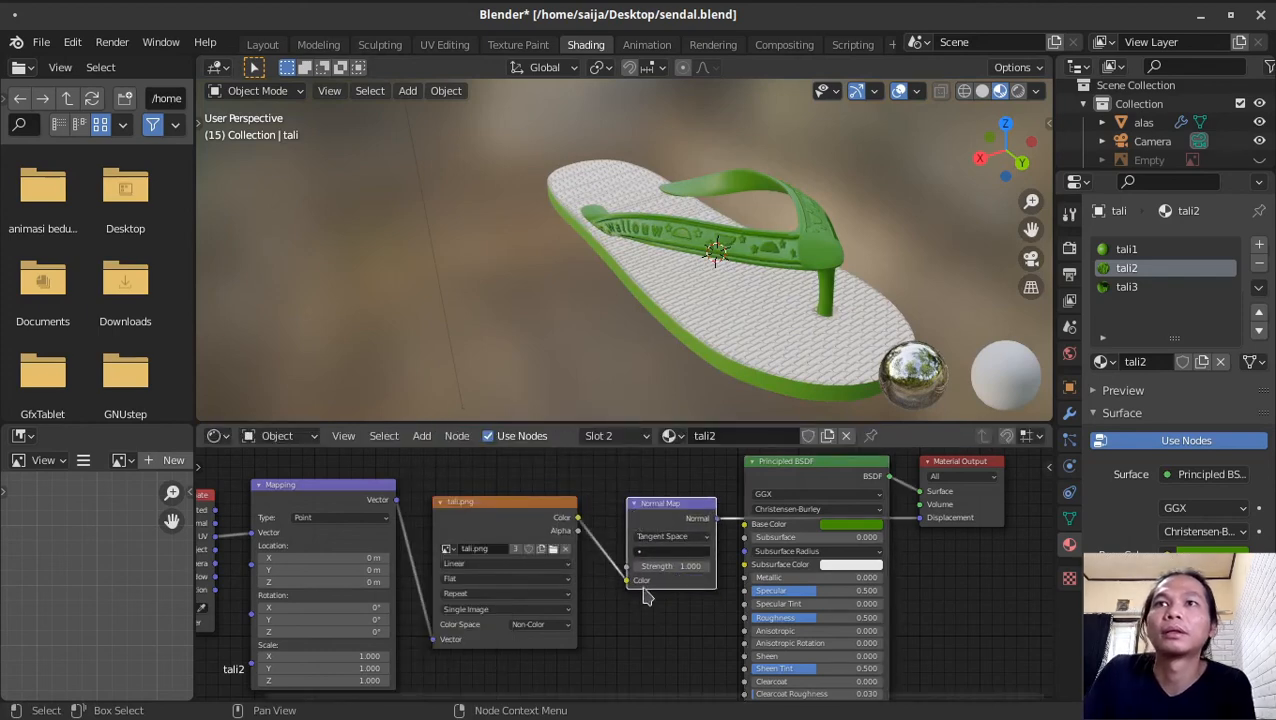
click(700, 566)
text(0.2)
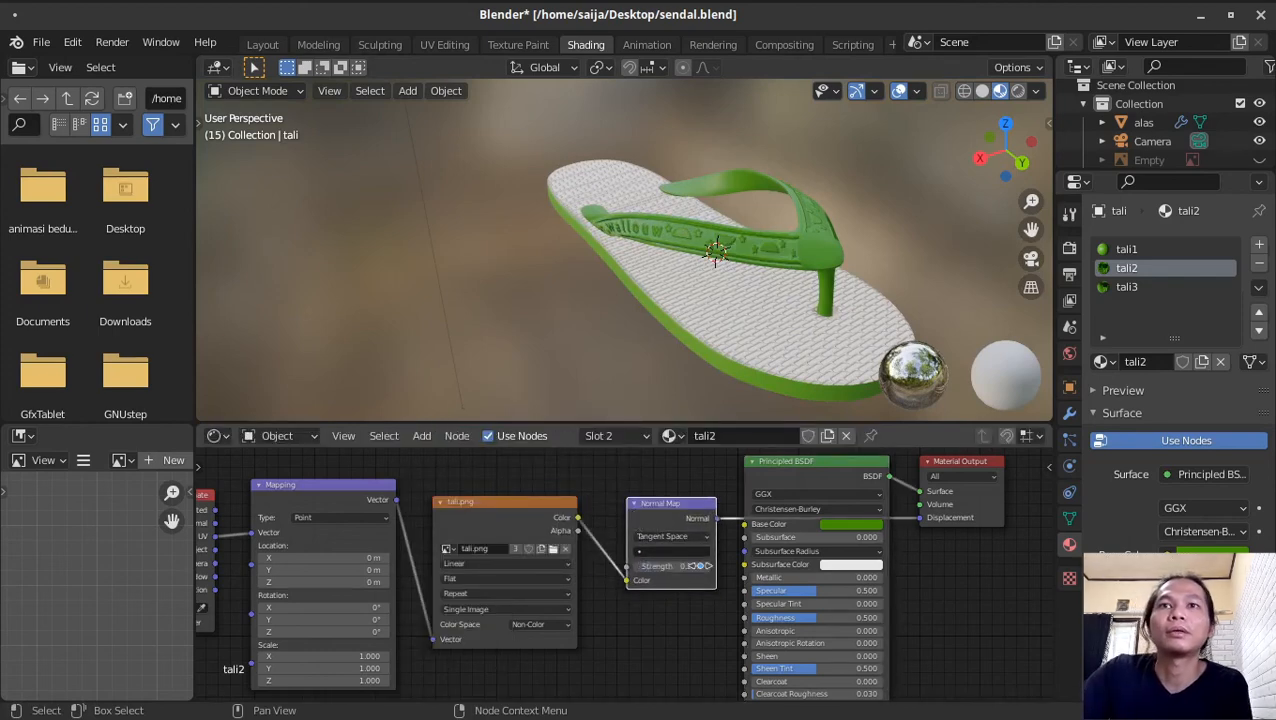
key(Return)
Step: Preview the whole sandal in rendered viewport shading and inspect it from the side
mouse_move(600, 280)
middle_down()
mouse_move(652, 270)
mouse_move(608, 289)
middle_up()
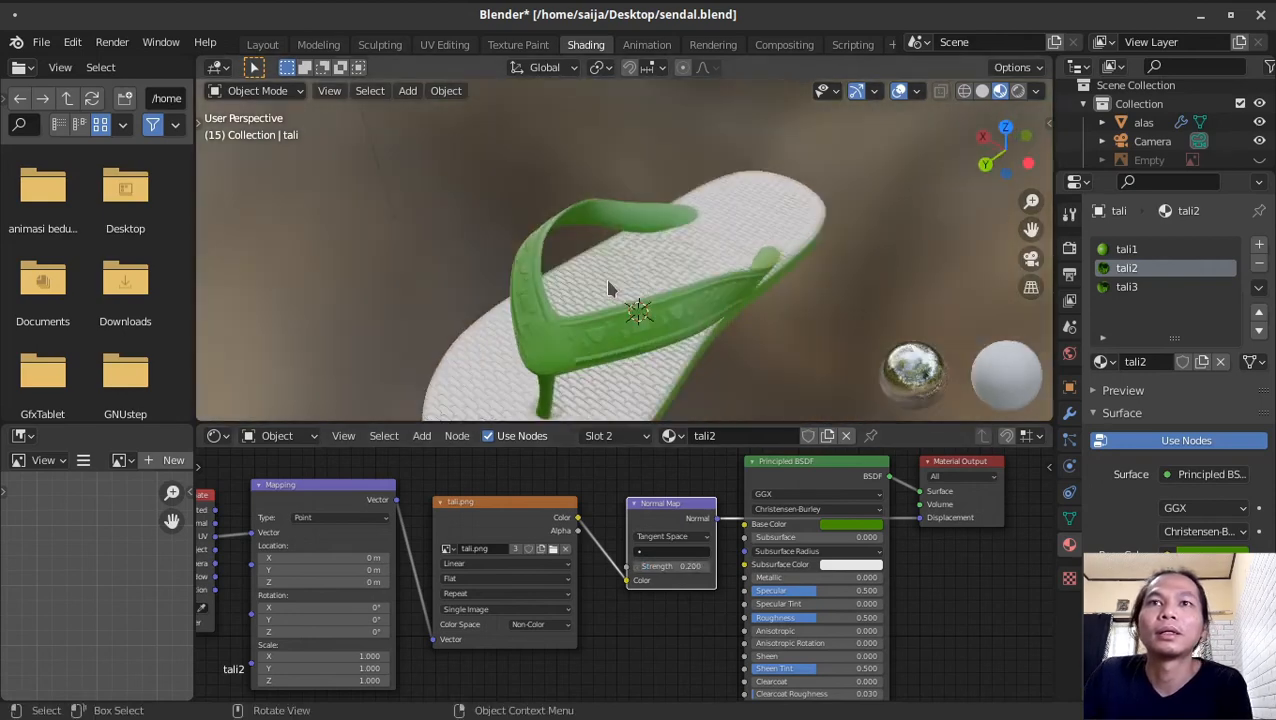
scroll(608, 289, down, 4)
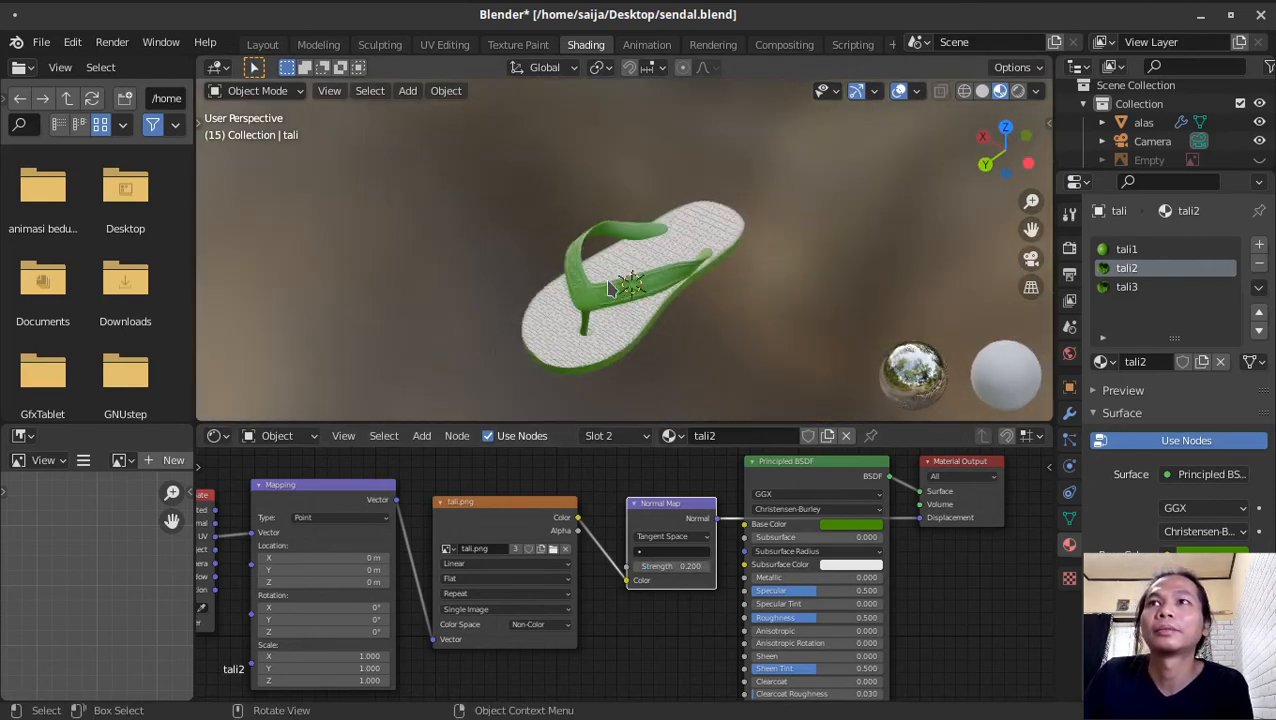
middle_drag(672, 377, 503, 323)
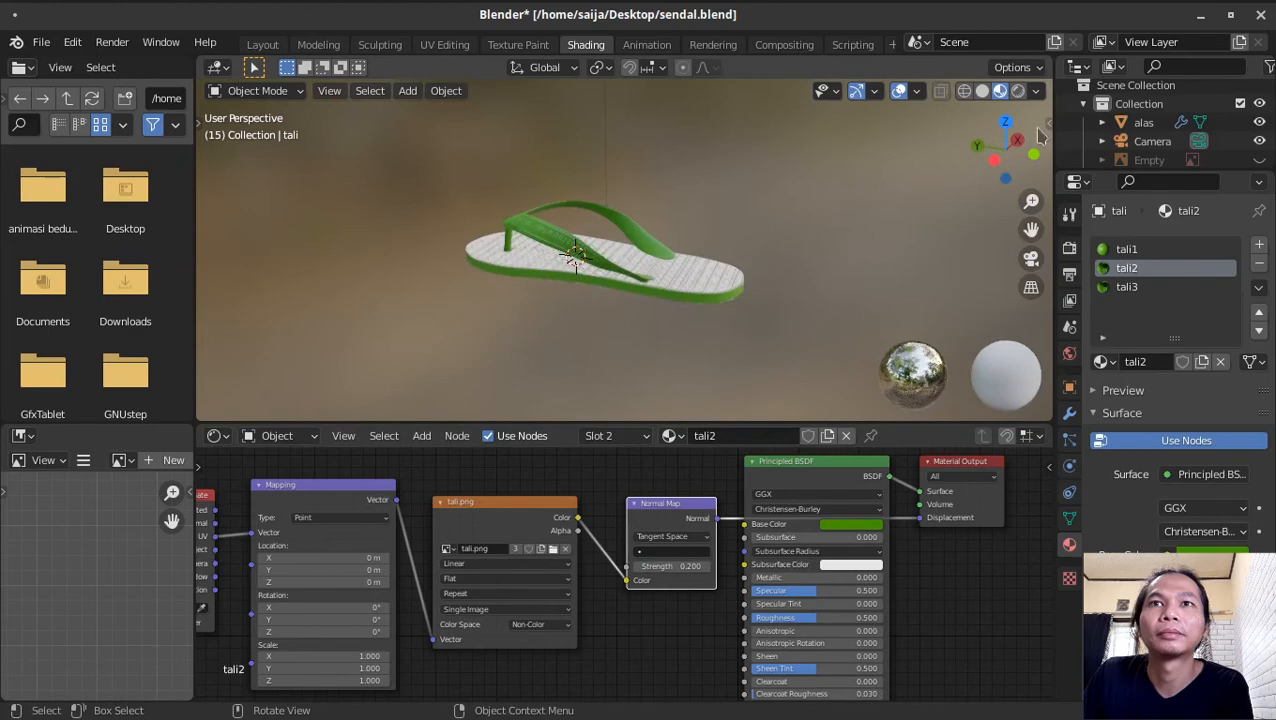
click(1018, 90)
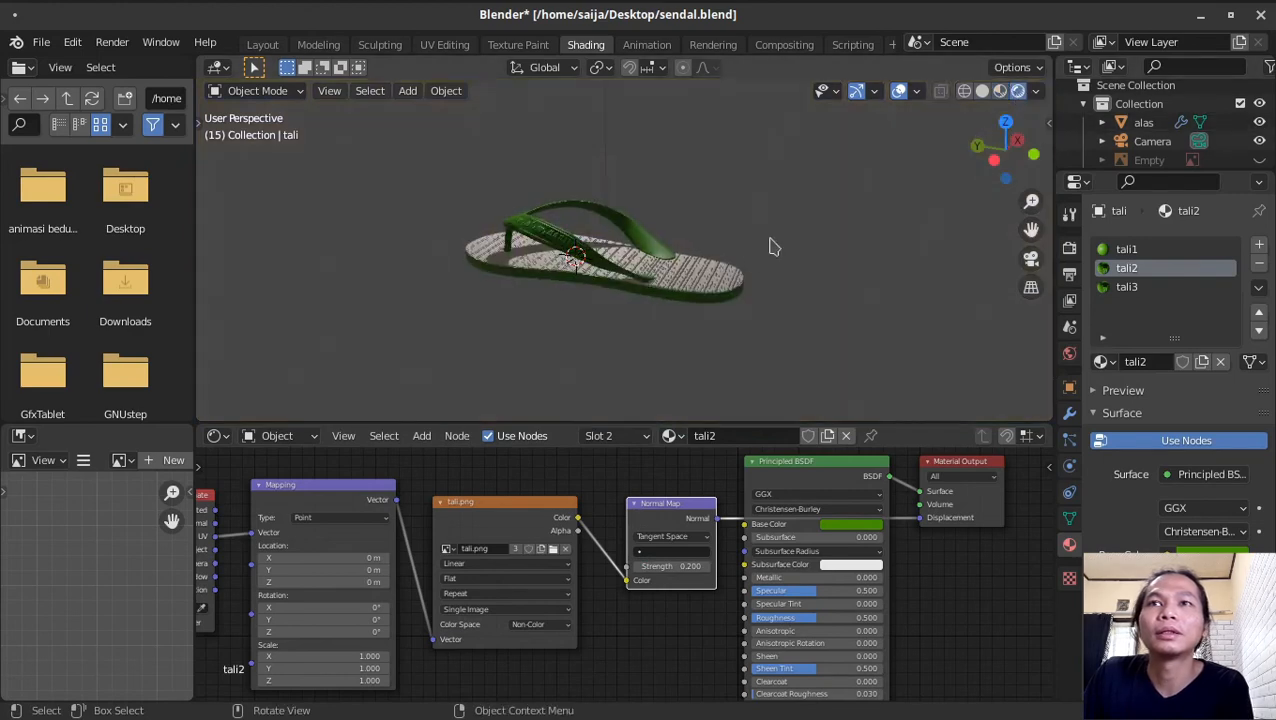
middle_drag(752, 309, 852, 282)
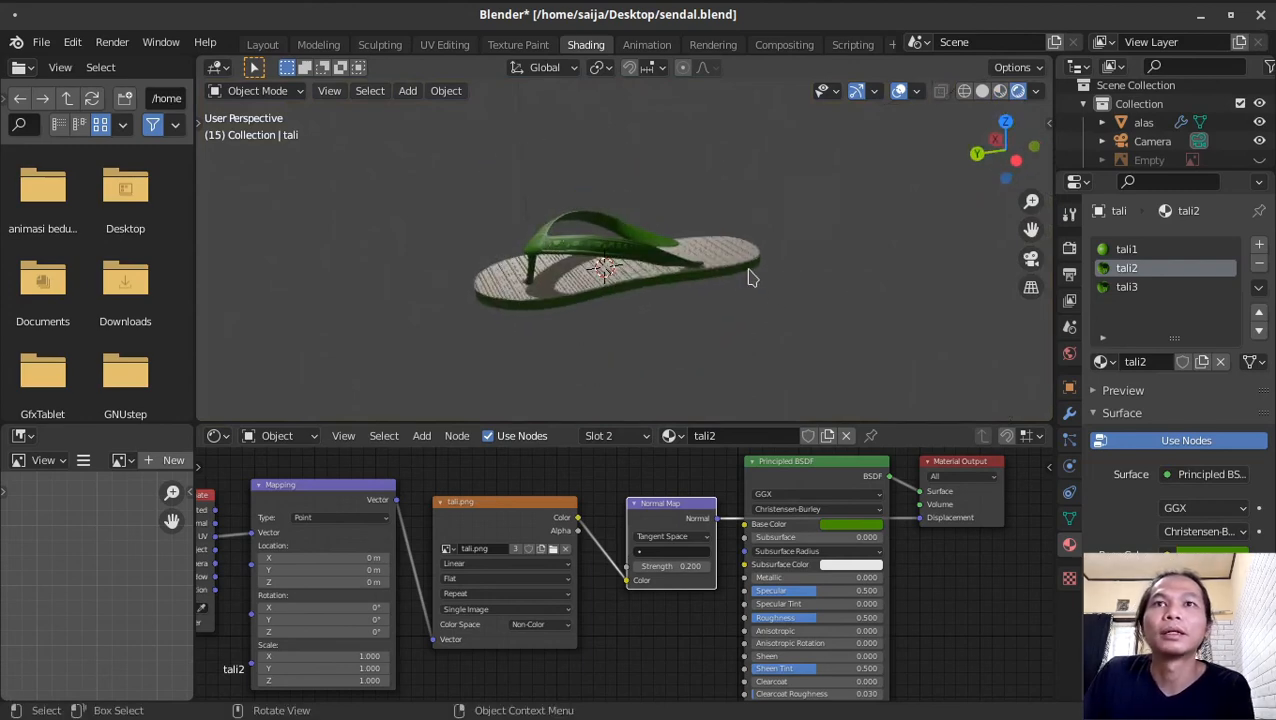
Step: Switch to the Layout workspace and display its viewport in rendered shading
click(263, 45)
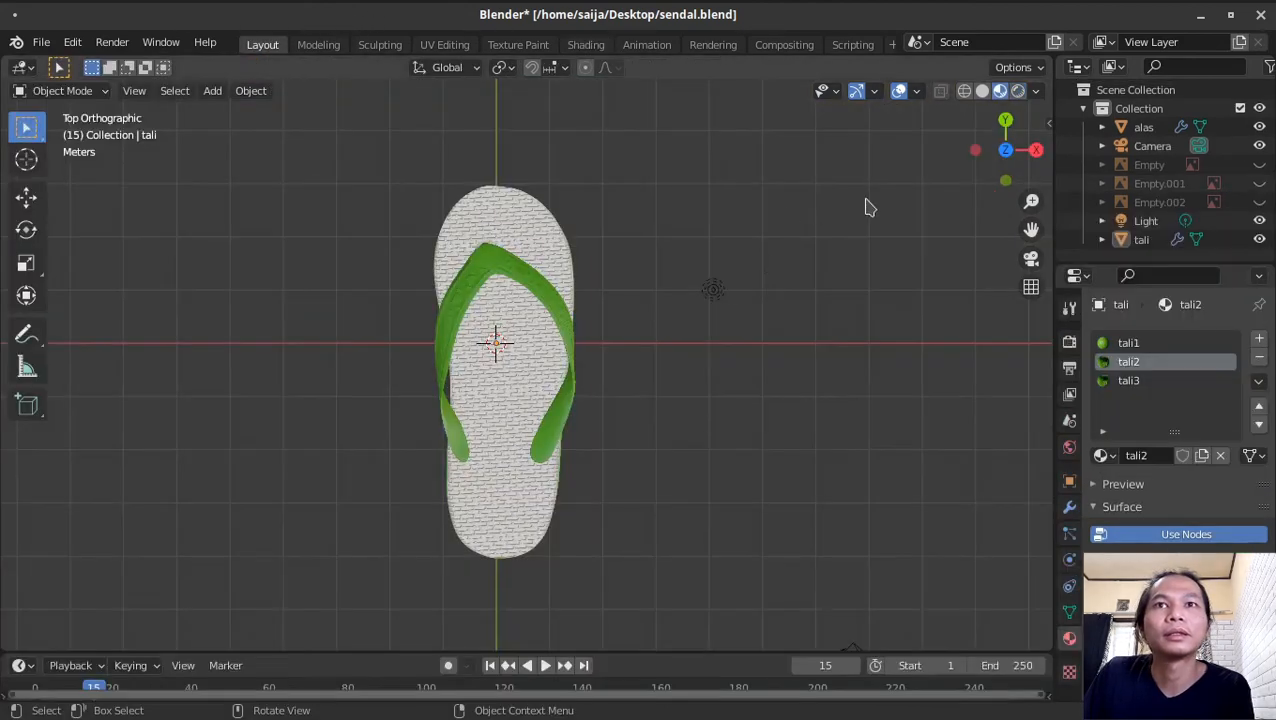
middle_drag(570, 373, 676, 318)
middle_drag(577, 397, 891, 342)
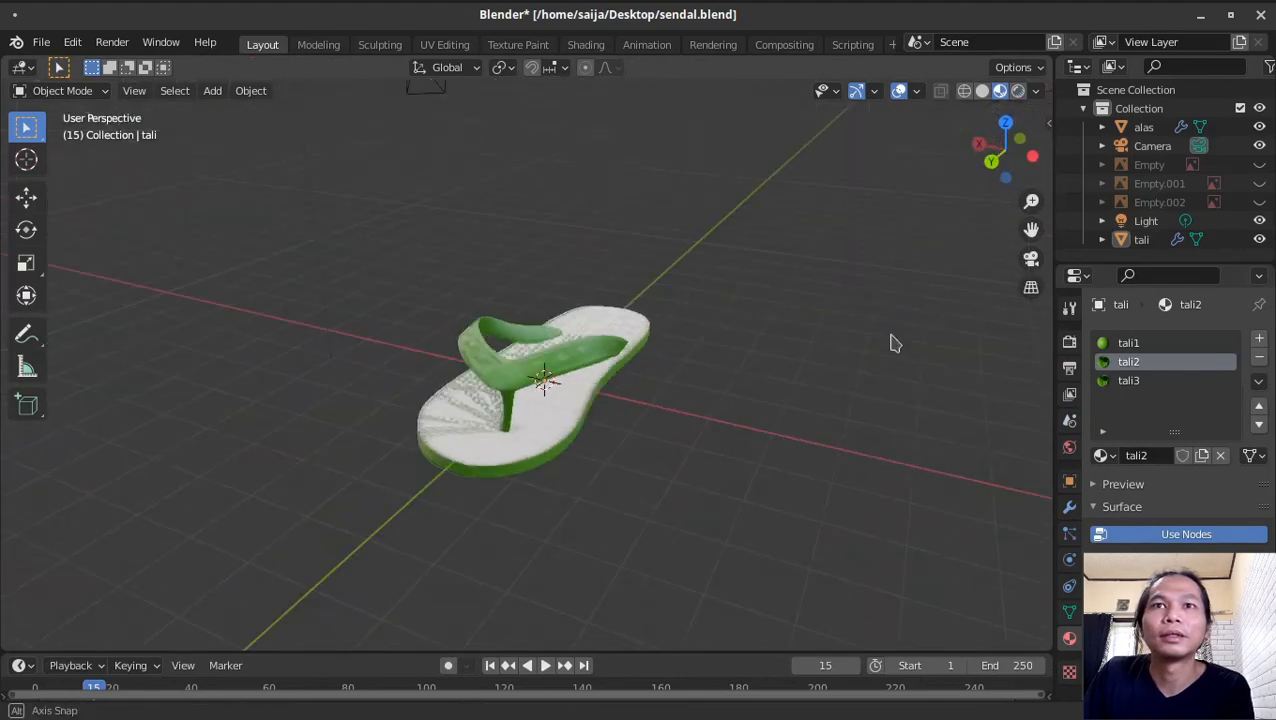
click(1018, 91)
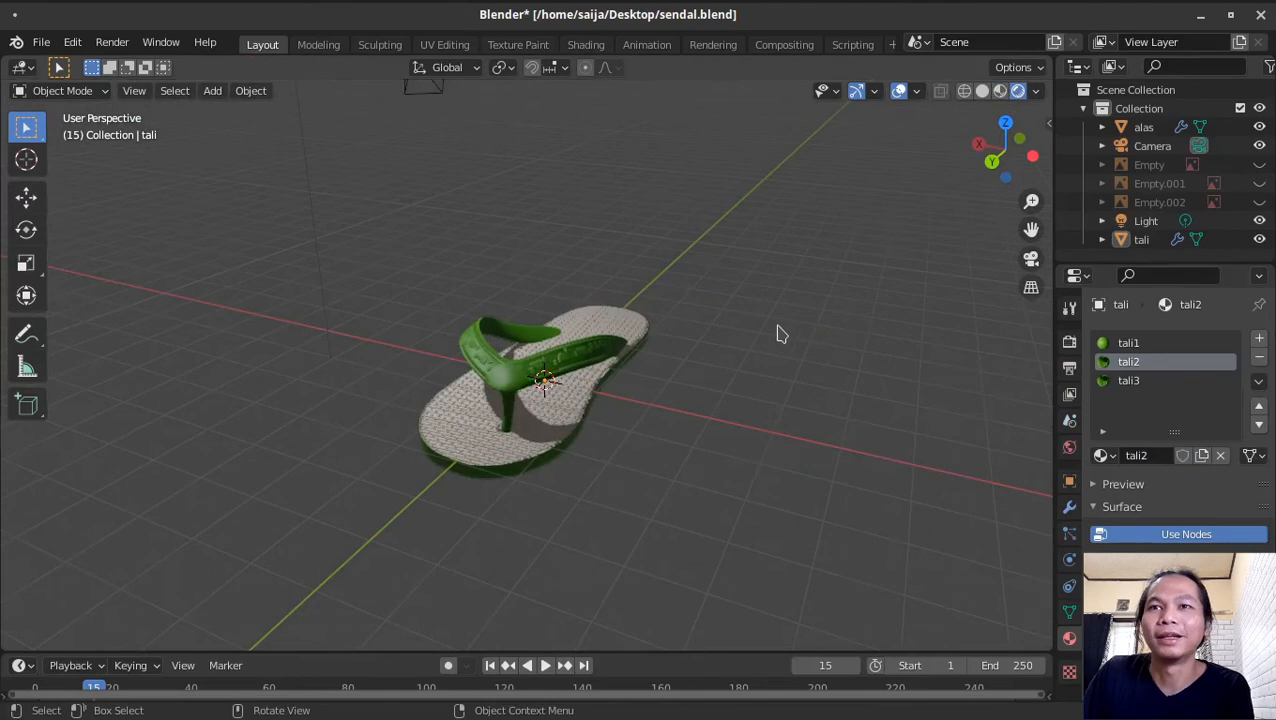
Step: Move the point light closer to the sandal, just beside the strap
mouse_move(780, 333)
middle_down()
mouse_move(515, 384)
mouse_move(565, 370)
mouse_move(575, 395)
mouse_move(555, 458)
middle_up()
scroll(555, 458, down, 3)
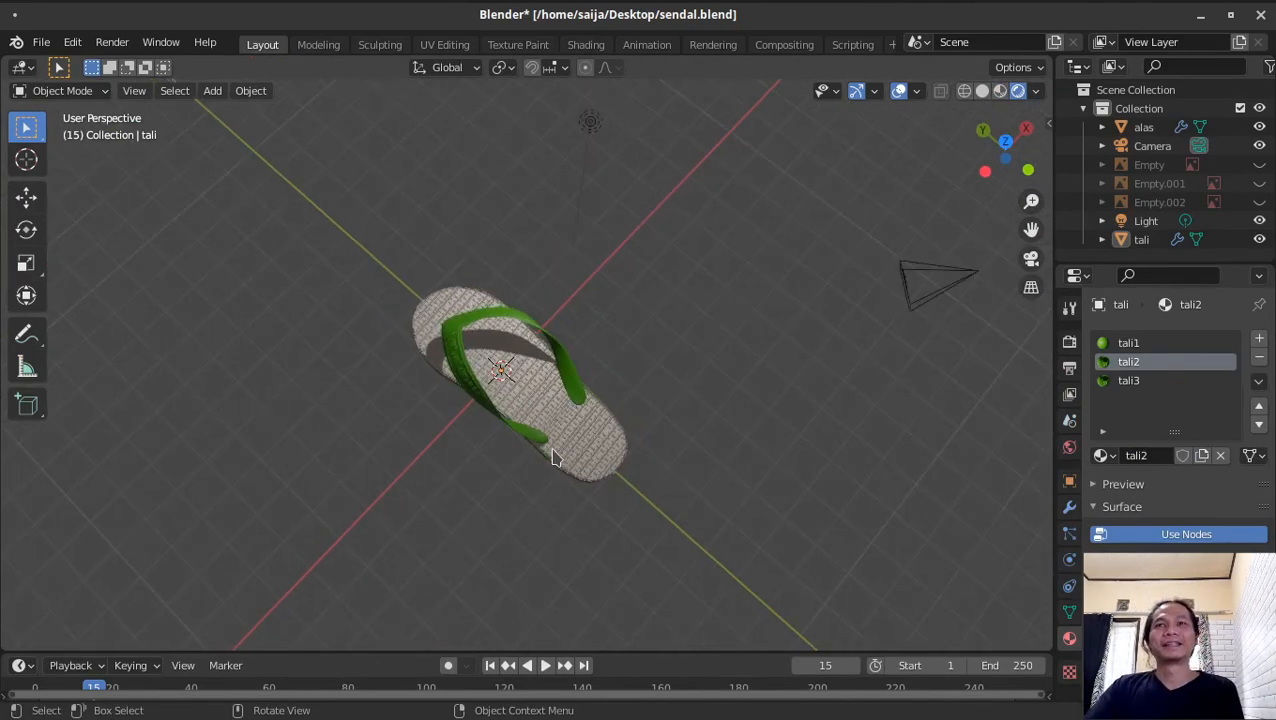
middle_drag(459, 425, 440, 415)
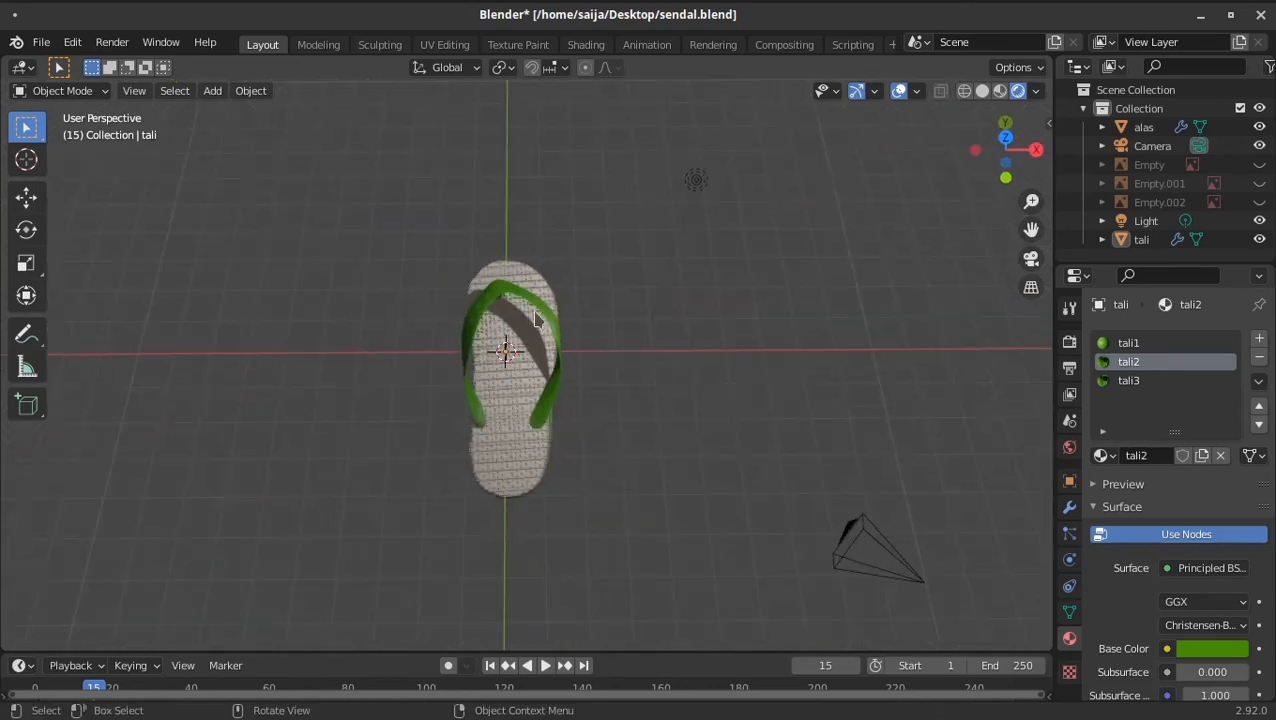
click(697, 182)
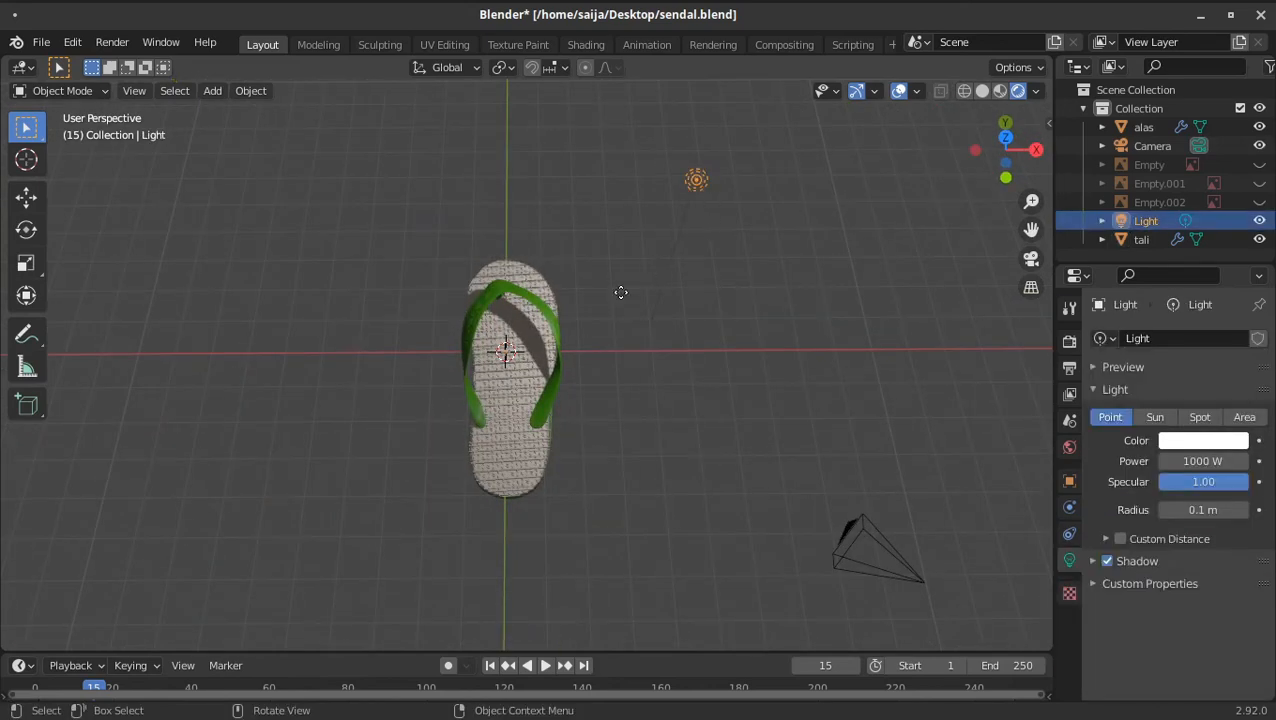
key(g)
click(547, 416)
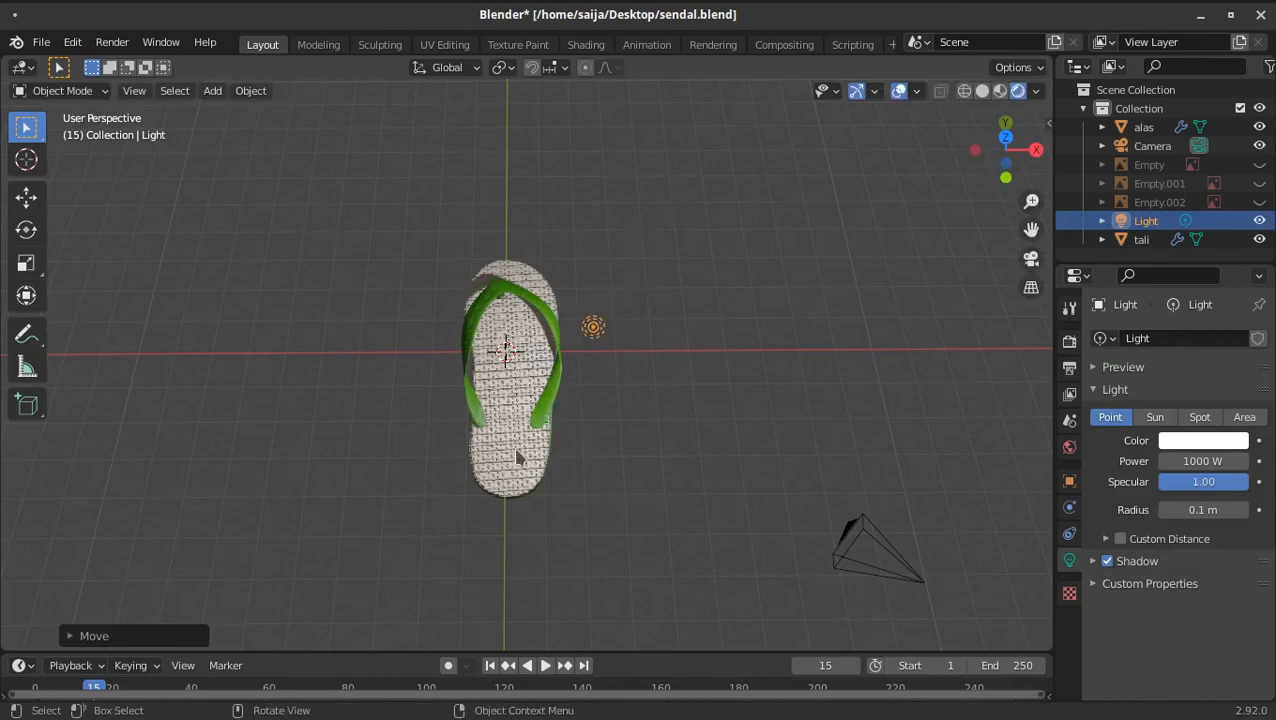
Step: Turn off Scene World in the rendered viewport shading and try built-in HDRI environments, including the interior one, to light the sandal
mouse_move(517, 457)
middle_down()
mouse_move(732, 322)
mouse_move(732, 356)
mouse_move(1015, 150)
middle_up()
click(1036, 91)
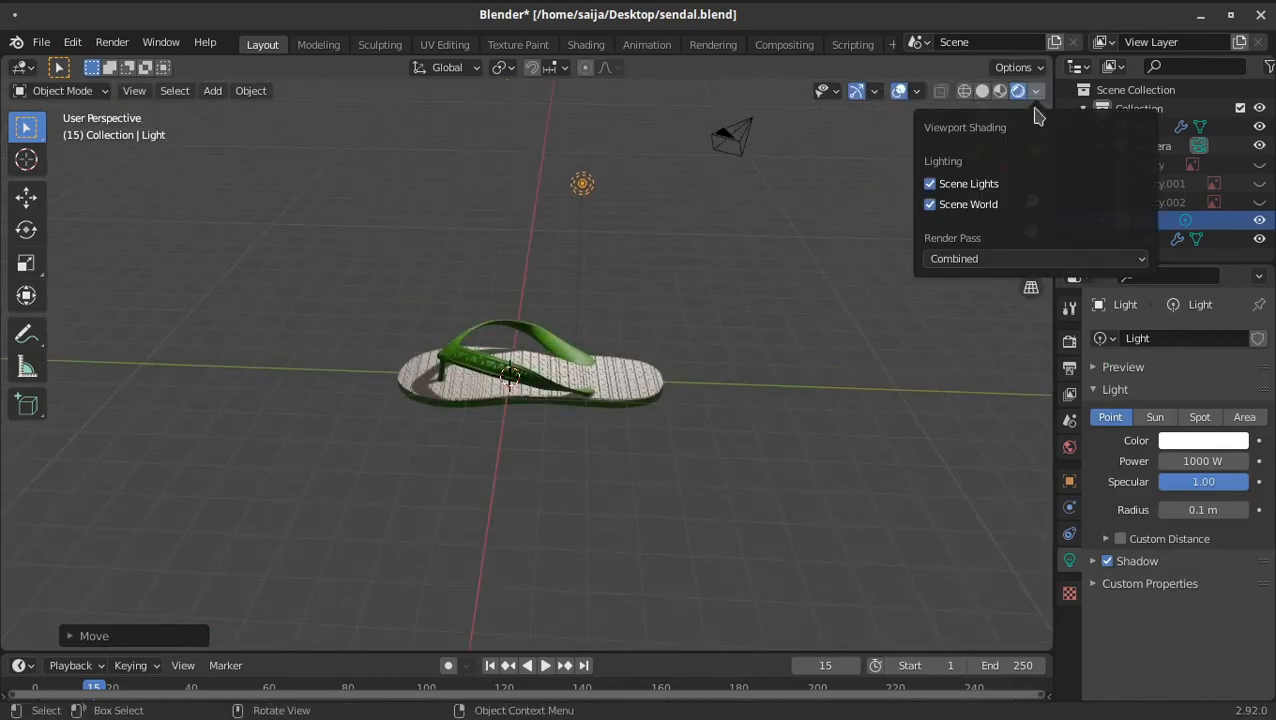
click(930, 205)
click(1032, 258)
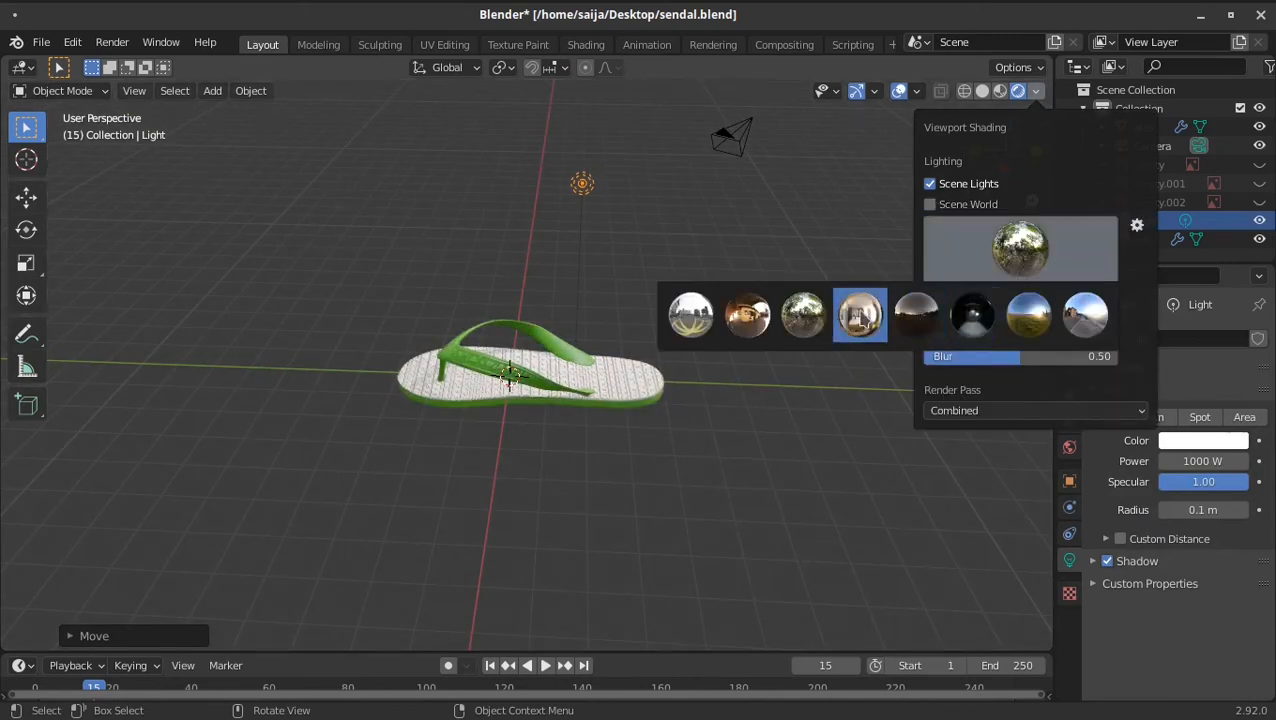
click(858, 316)
click(1012, 245)
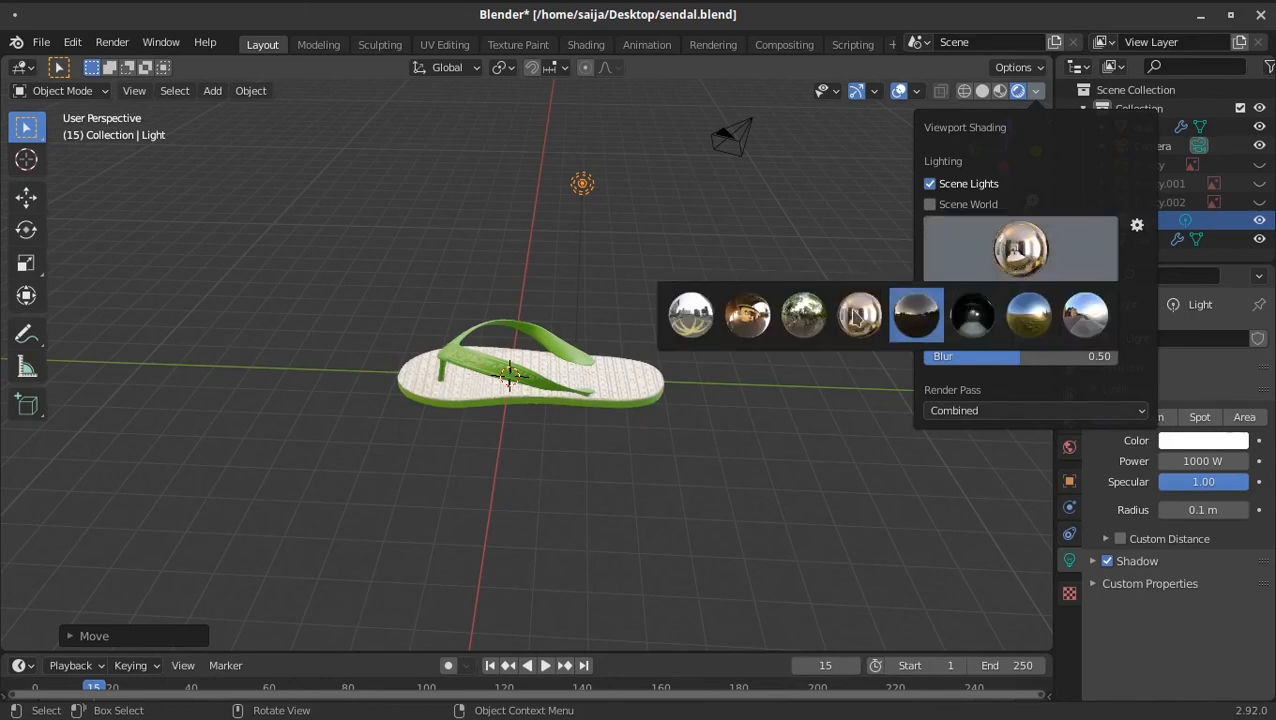
click(826, 309)
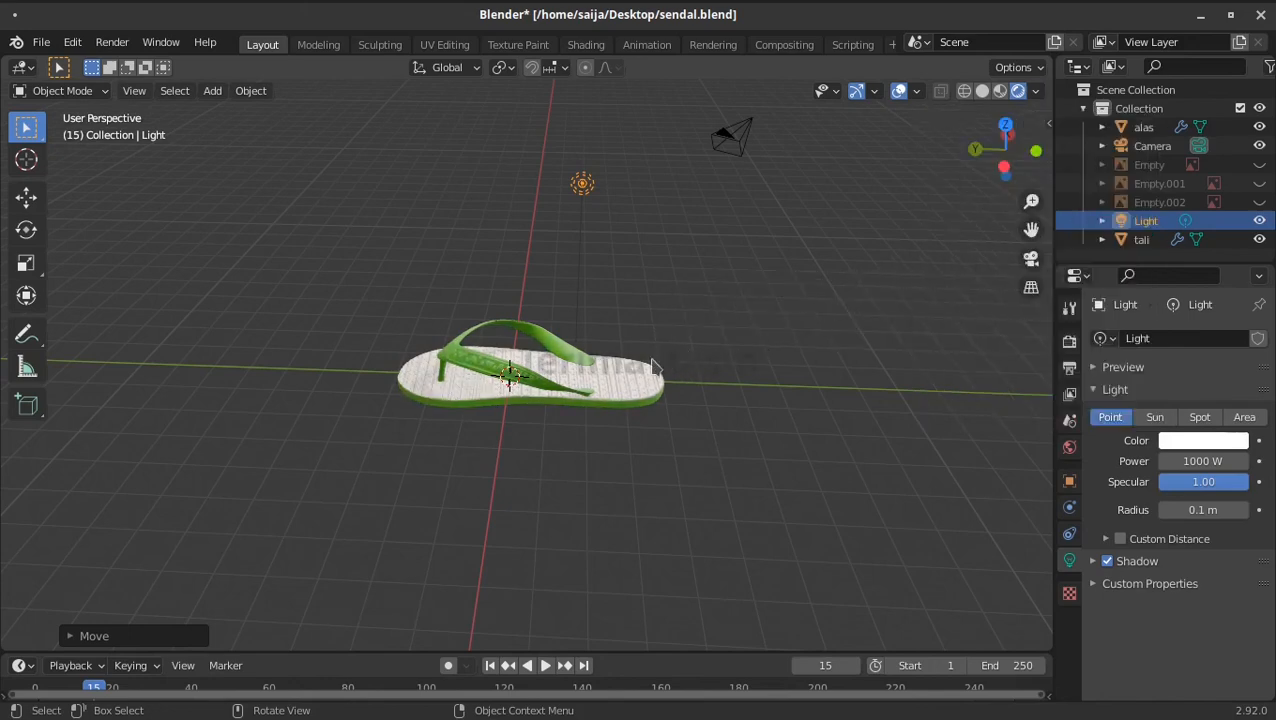
Step: Align the active camera to a raised three-quarter view that frames the whole sandal
mouse_move(640, 330)
middle_down()
mouse_move(535, 400)
mouse_move(490, 450)
mouse_move(485, 436)
middle_up()
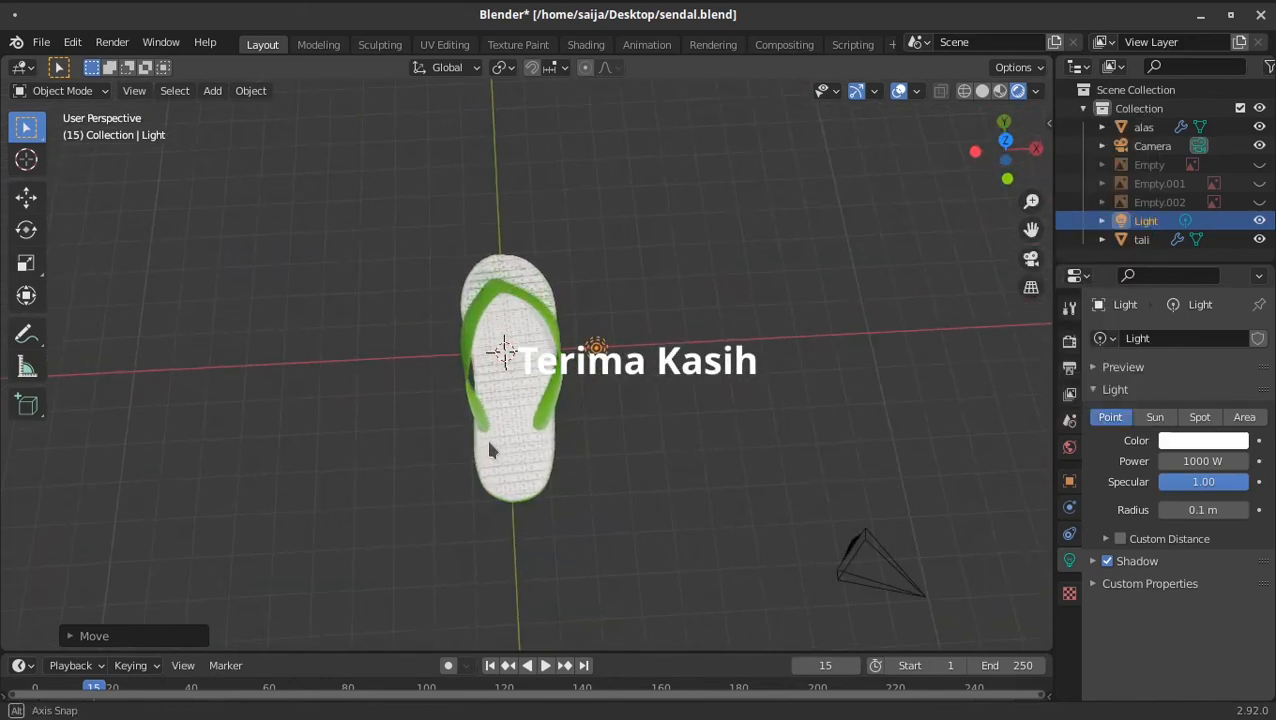
middle_drag(600, 438, 651, 397)
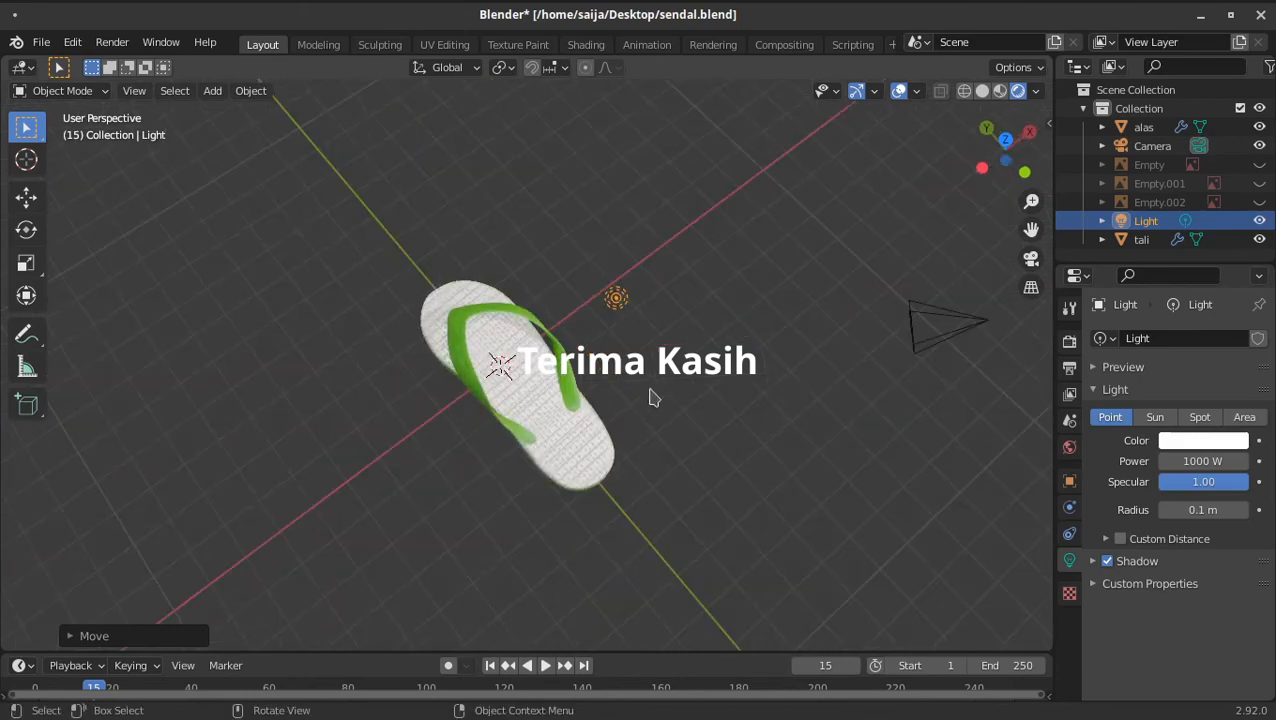
key(KP_0)
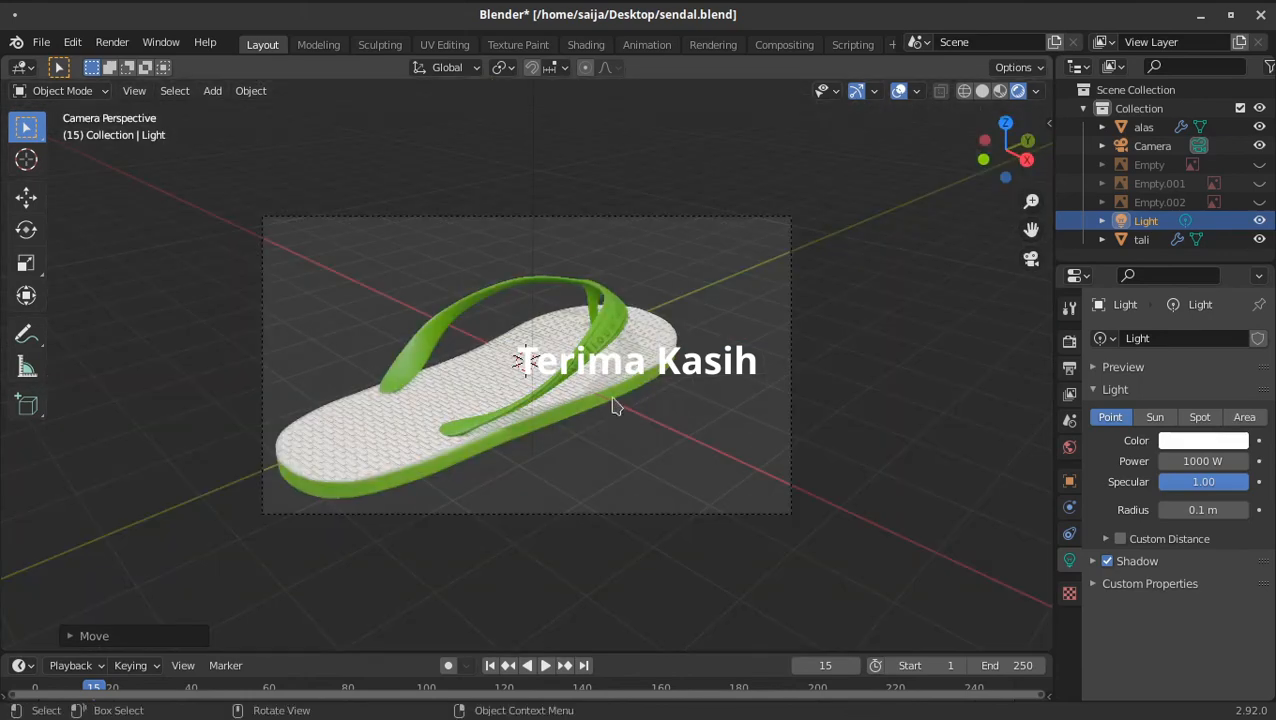
middle_drag(614, 405, 602, 464)
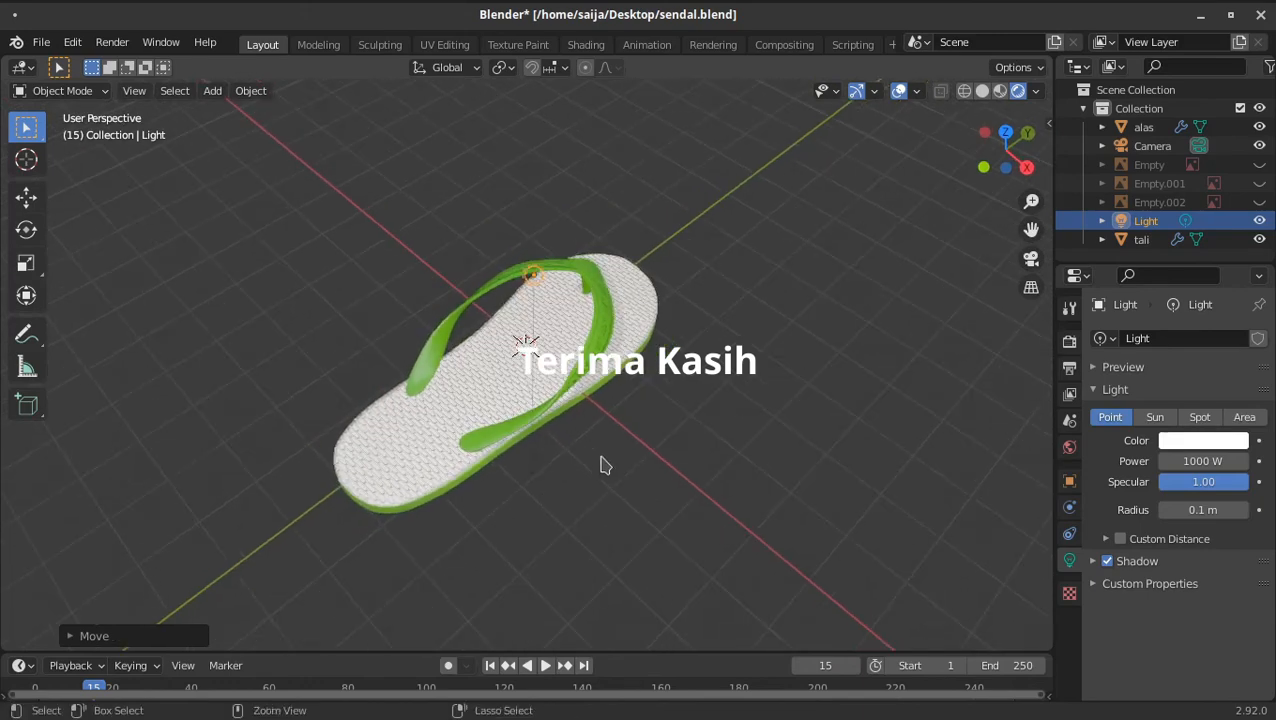
key(KP_0)
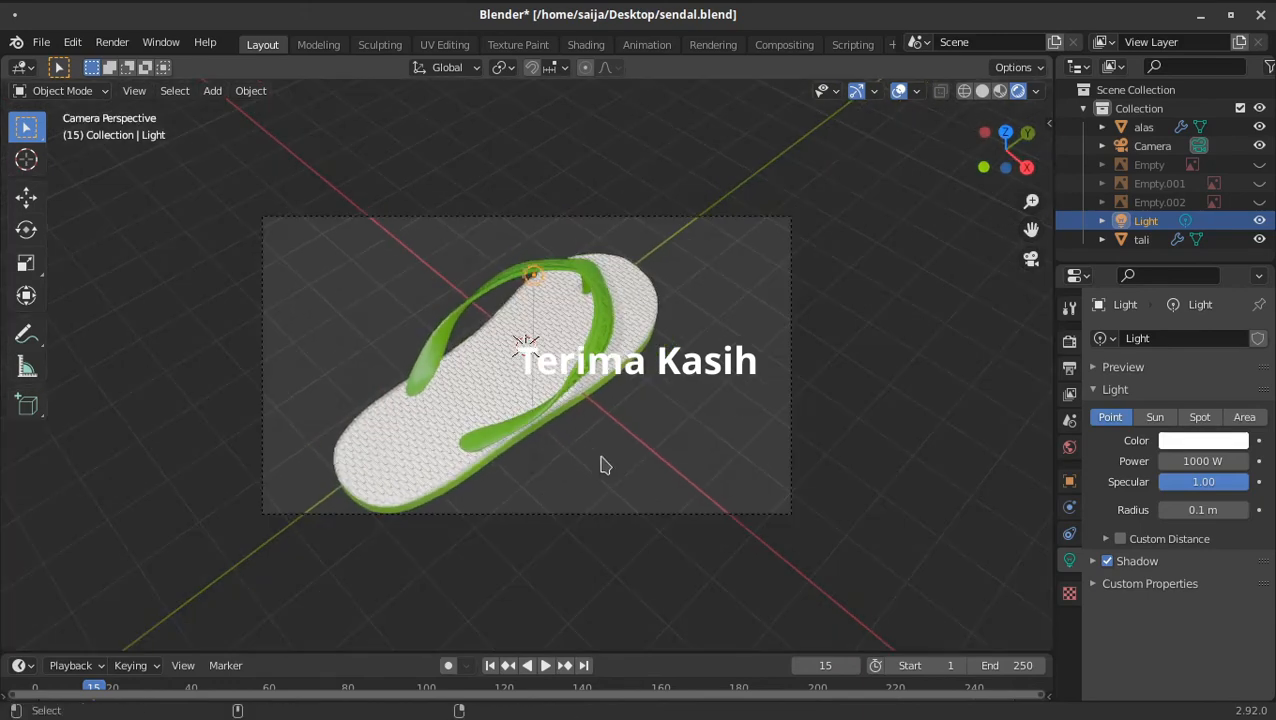
Step: Move the camera slightly in camera view to centre the sandal within the frame
click(704, 219)
key(g)
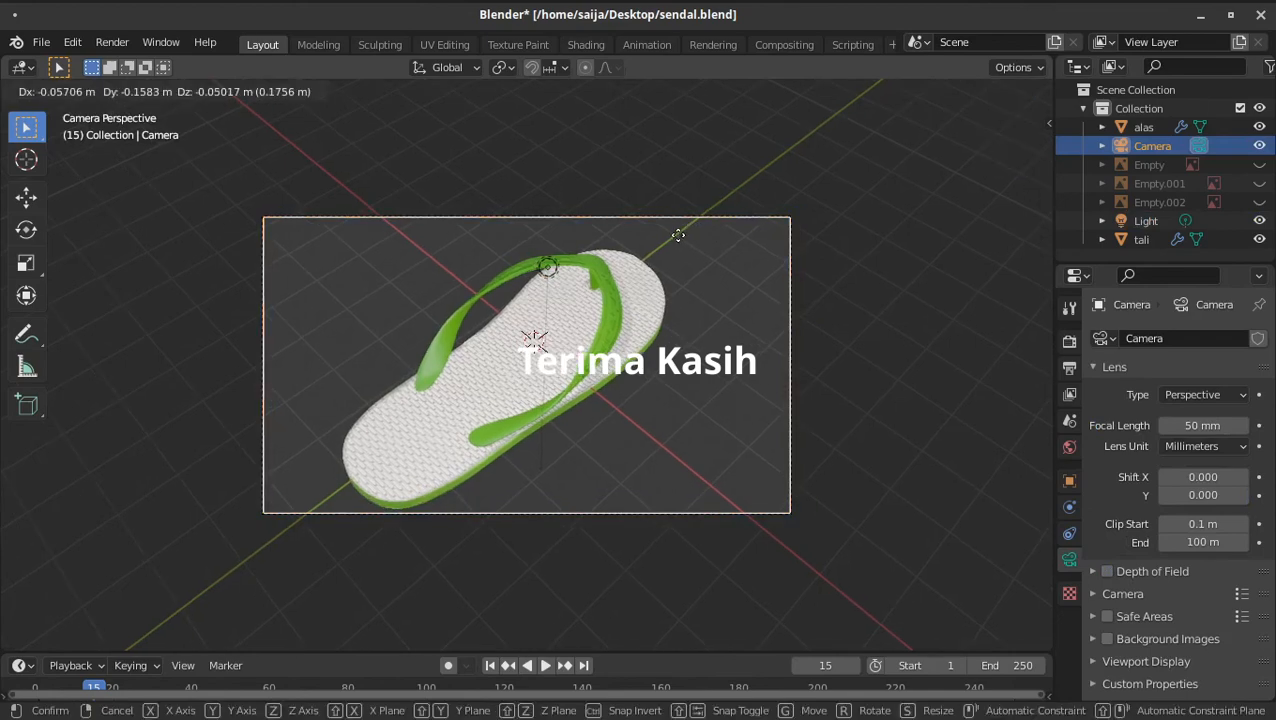
click(675, 245)
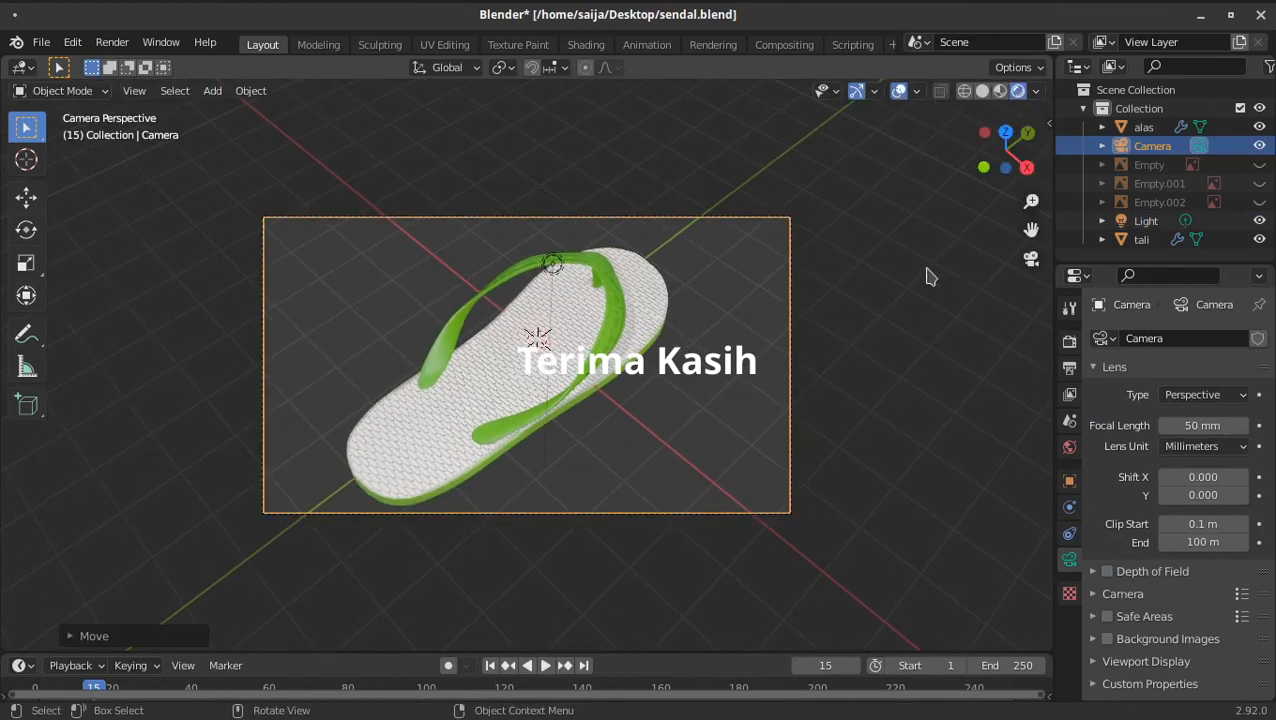